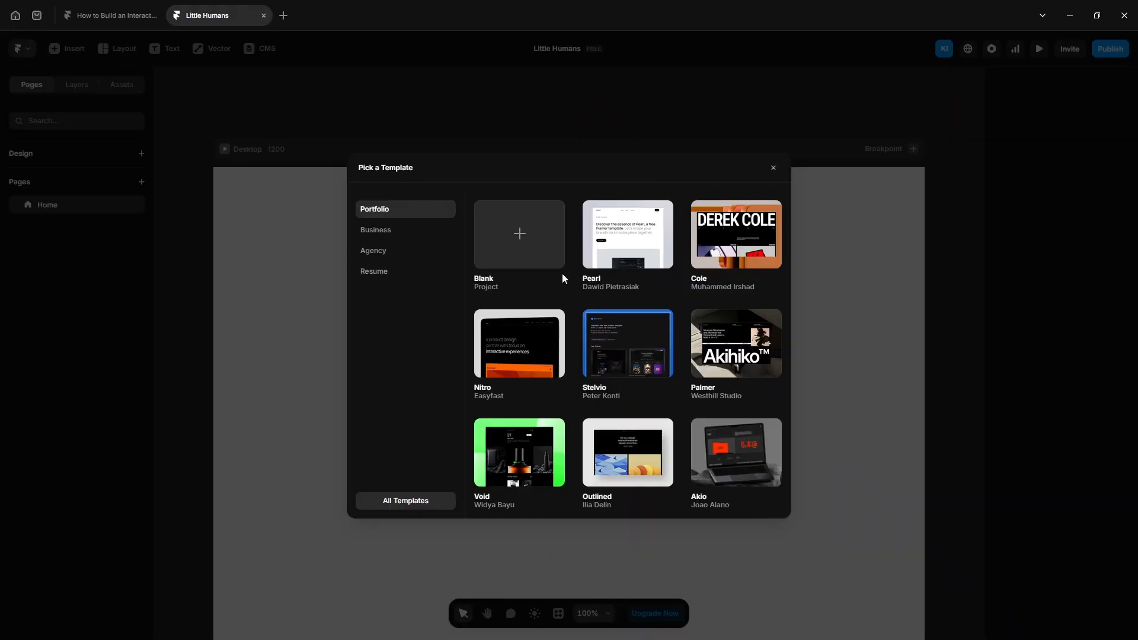
# Dismiss the template picker and add a vertical stack layout to the Desktop breakpoint
pyautogui.click(774, 168)
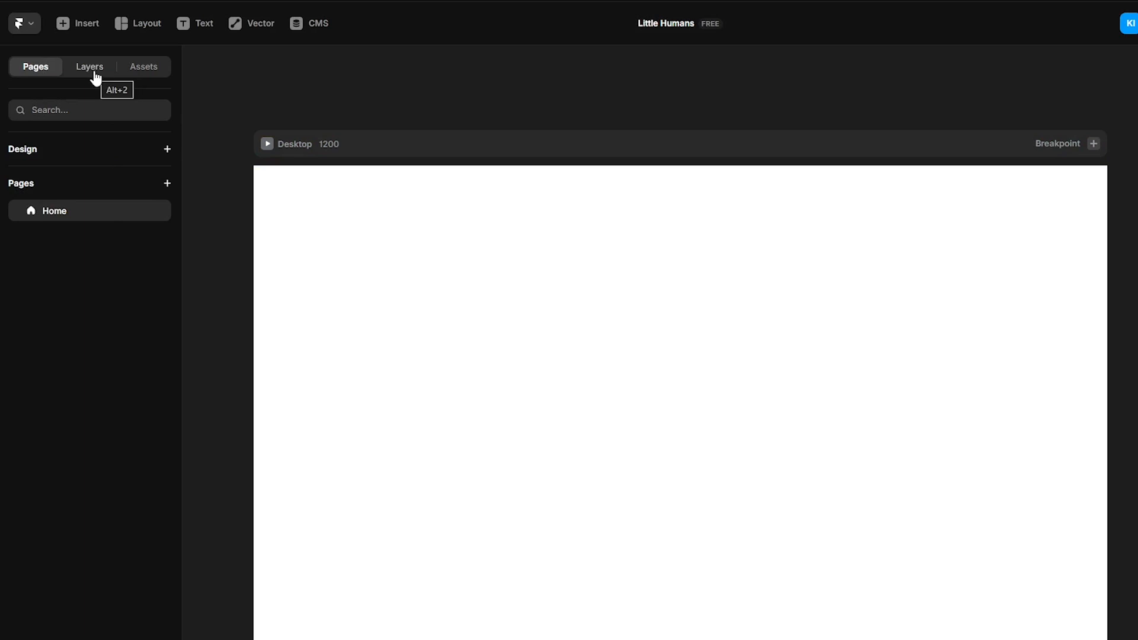
pyautogui.click(94, 74)
pyautogui.click(70, 187)
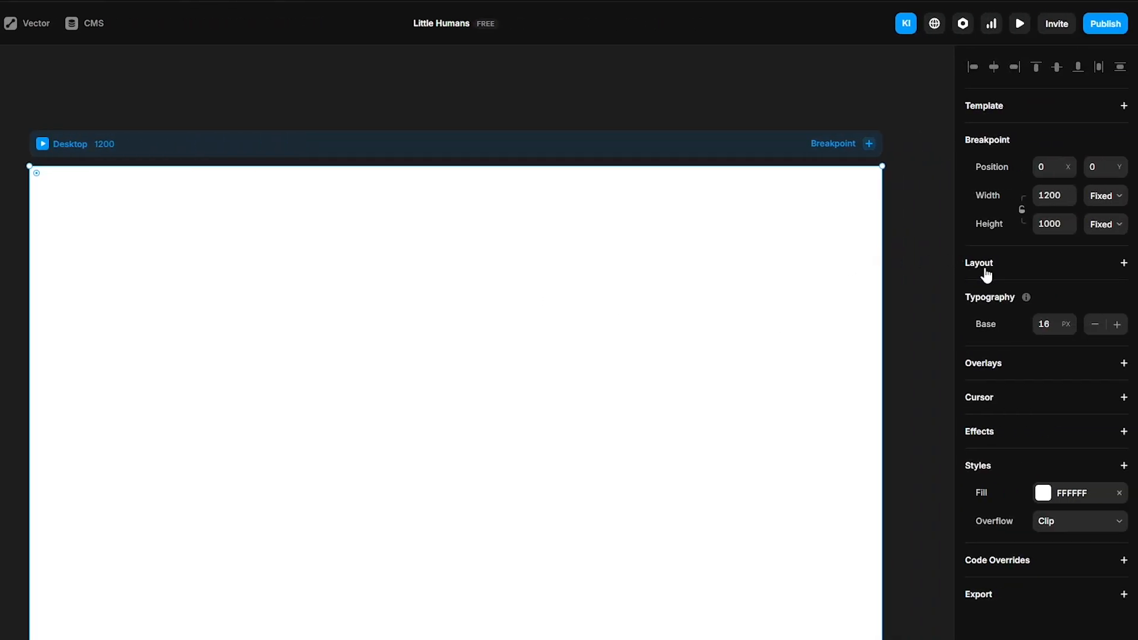
pyautogui.click(986, 274)
# Draw a frame about 873 by 521 px inside the Desktop breakpoint and name it Container
pyautogui.press('f')
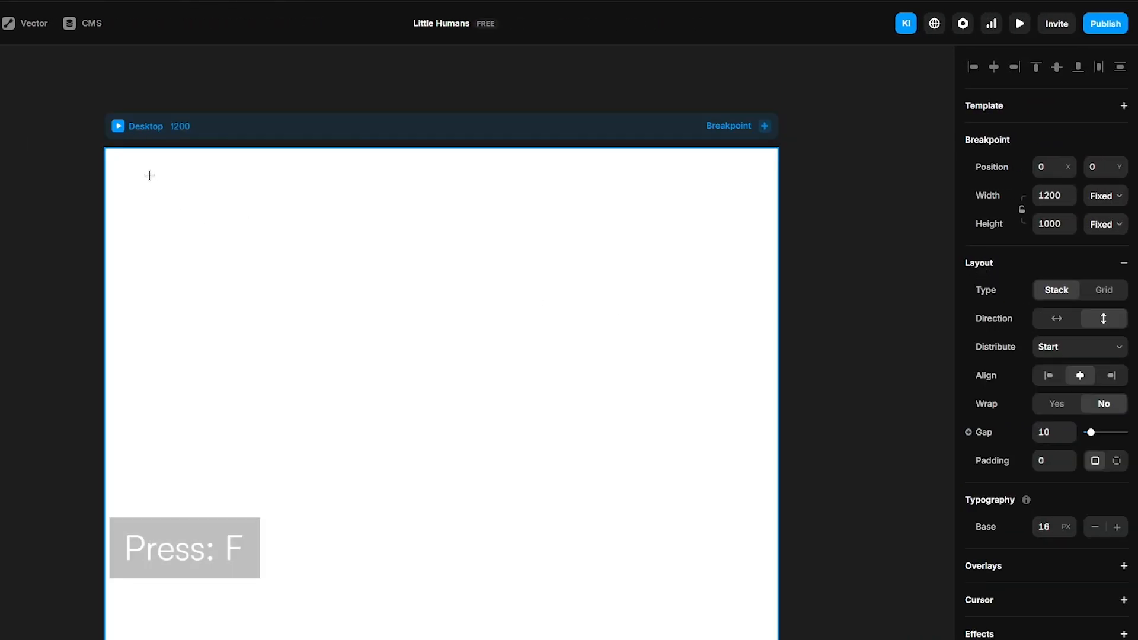
pyautogui.moveTo(149, 174); pyautogui.dragTo(639, 467)
pyautogui.doubleClick(78, 205)
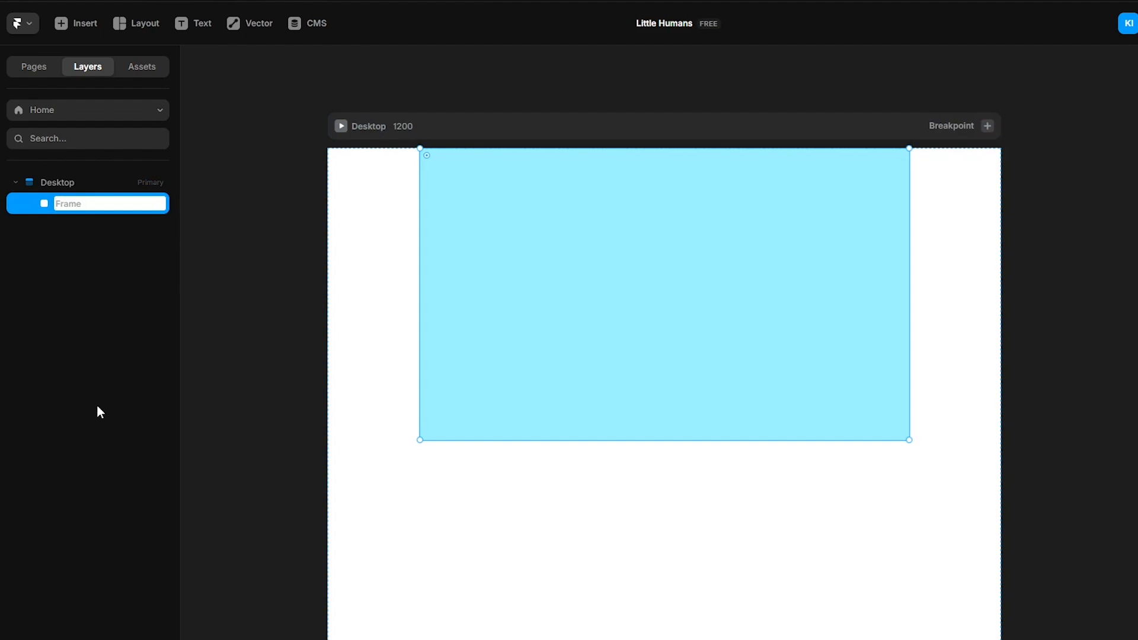
pyautogui.write('Container')
pyautogui.press('Return')
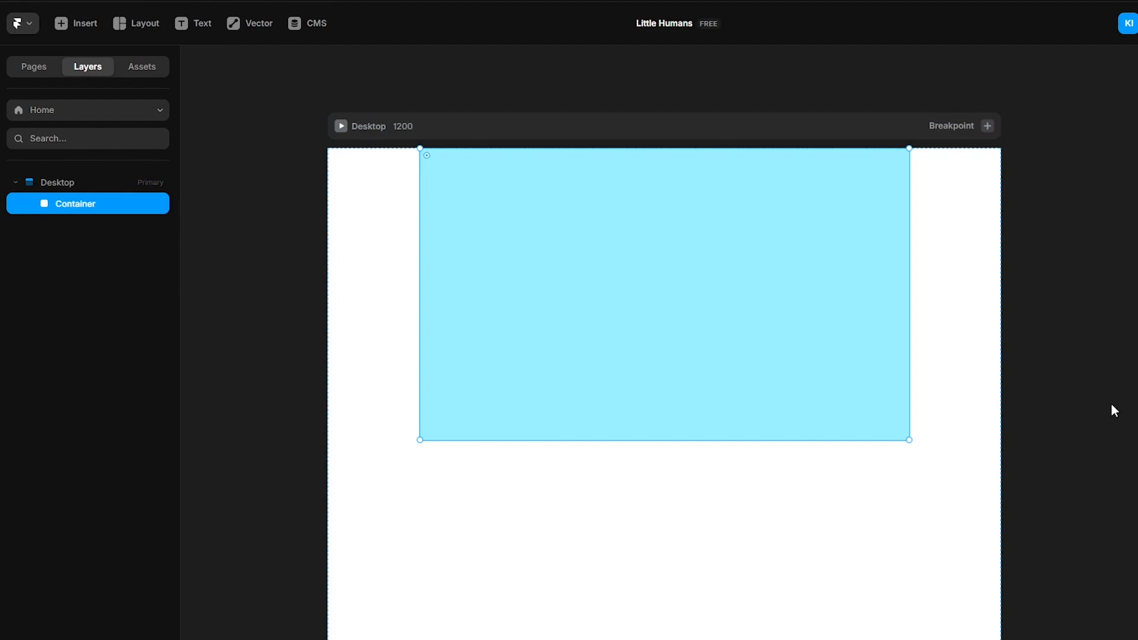
# Give the Container frame a horizontal stack layout and set its size to 1100 by 900
pyautogui.click(977, 366)
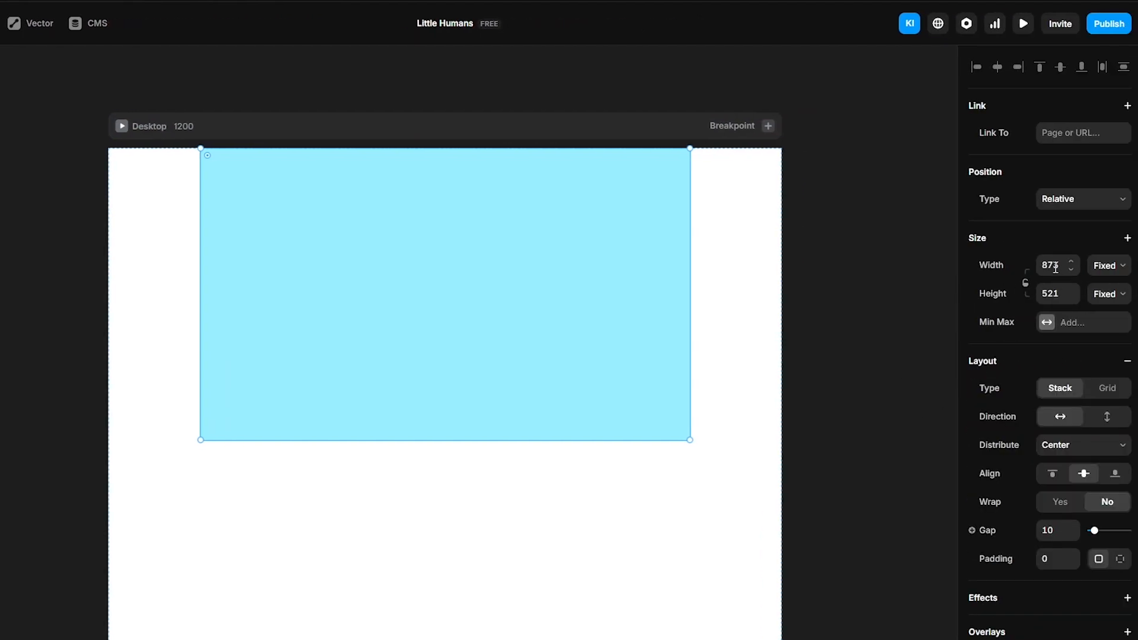
pyautogui.click(1056, 272)
pyautogui.write('1100')
pyautogui.press('Tab')
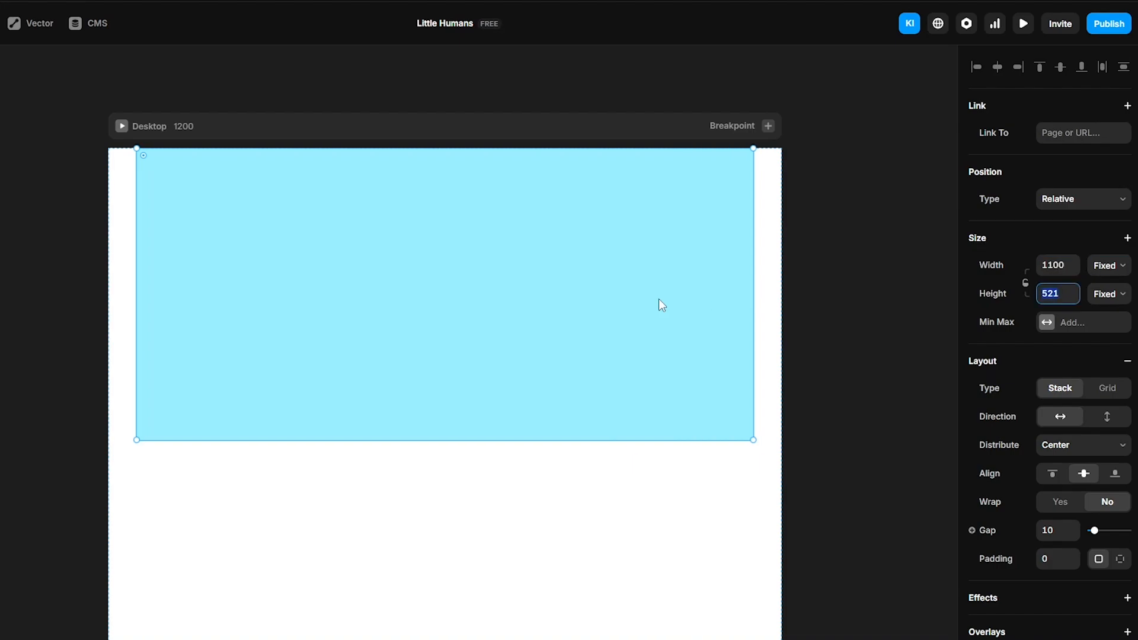
pyautogui.write('900')
pyautogui.press('Return')
# Round the Container's corners with a radius of 40 and change its fill to white, FFFFFF
pyautogui.scroll(-5, 1025, 395)
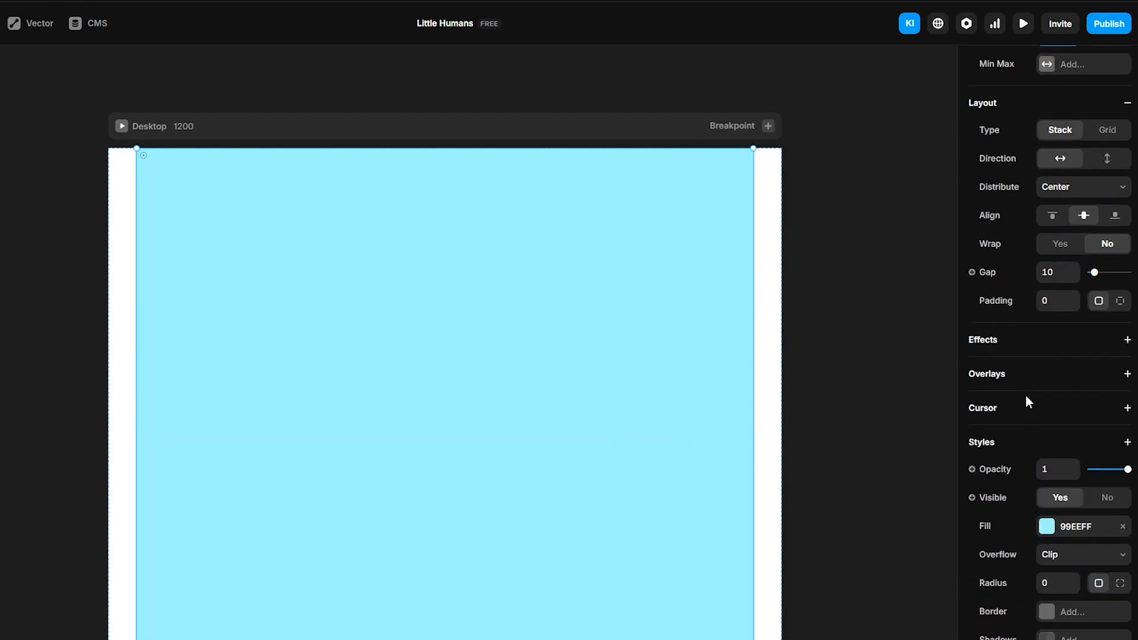
pyautogui.click(1054, 556)
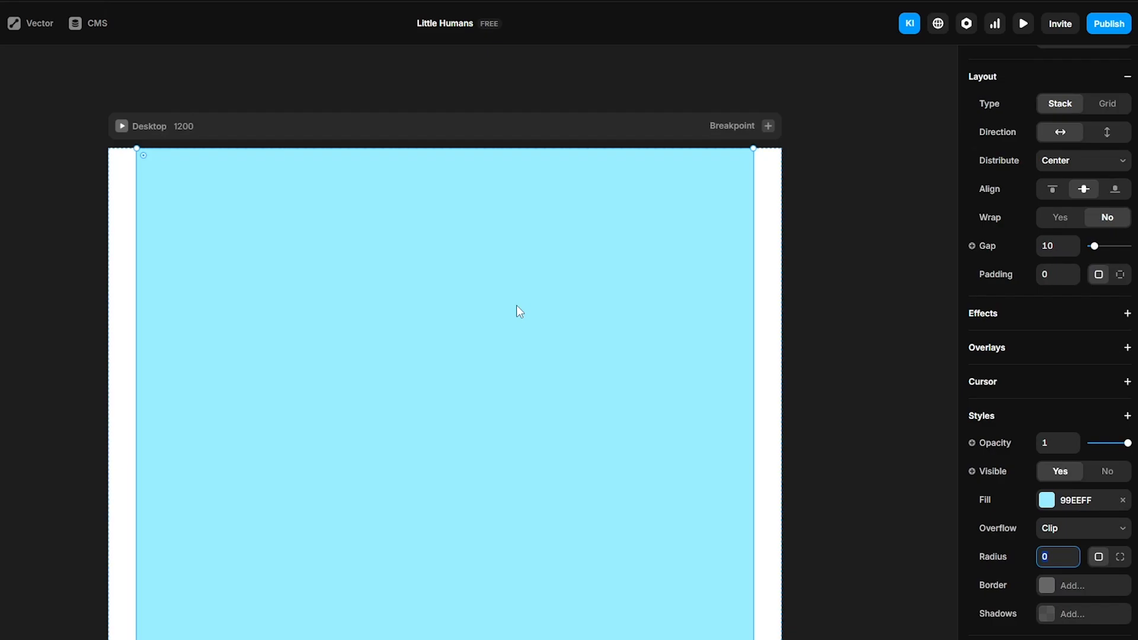
pyautogui.write('40')
pyautogui.click(1047, 500)
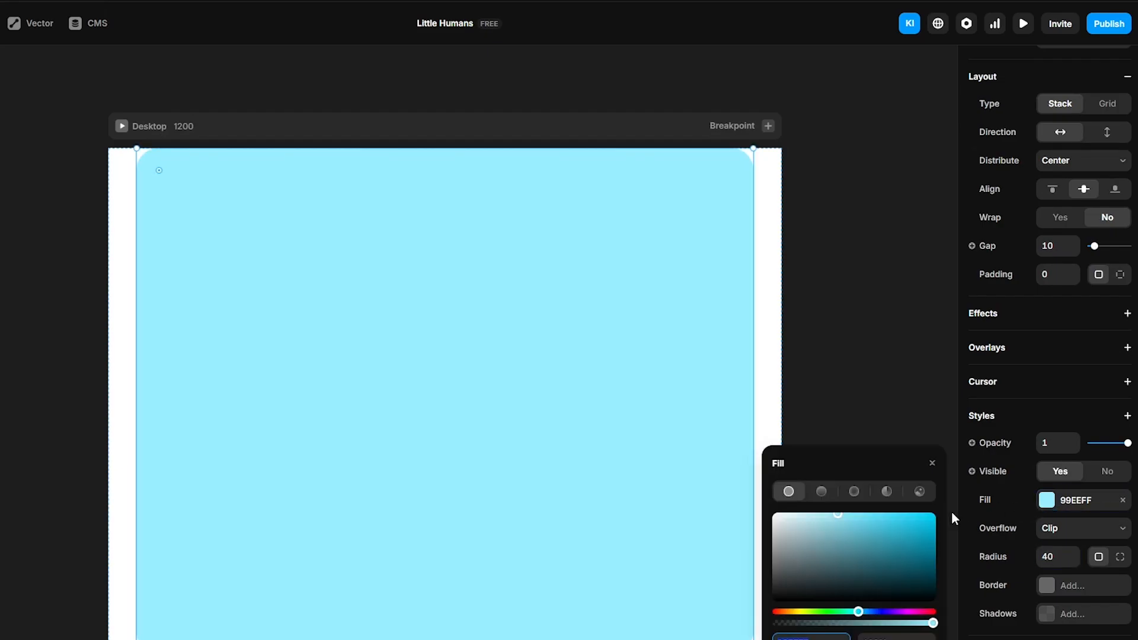
pyautogui.moveTo(810, 535); pyautogui.dragTo(766, 509)
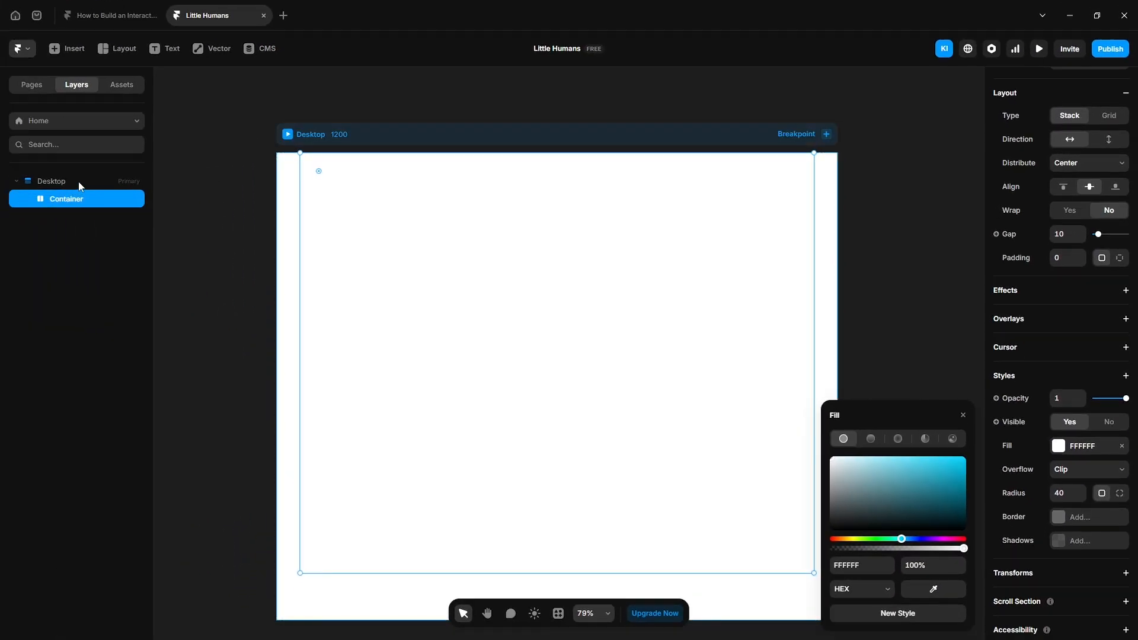
# Set the Desktop breakpoint's fill colour to F5F5F5
pyautogui.click(78, 182)
pyautogui.scroll(-2, 1070, 415)
pyautogui.click(1076, 478)
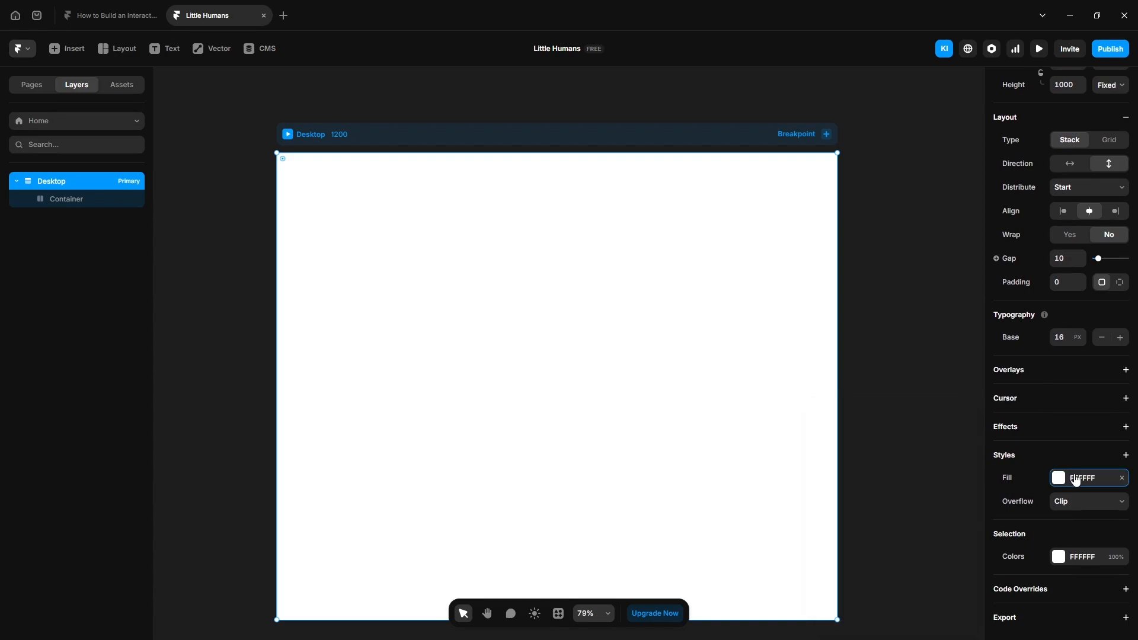
pyautogui.click(1077, 478)
pyautogui.write('f5')
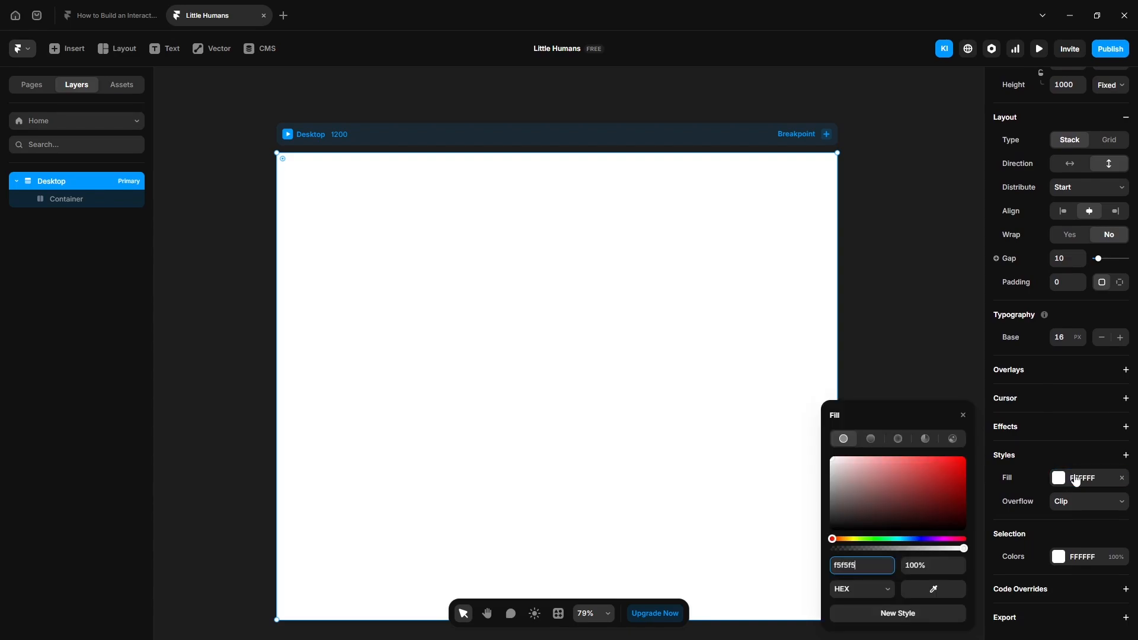
pyautogui.write('f5f5')
pyautogui.press('Return')
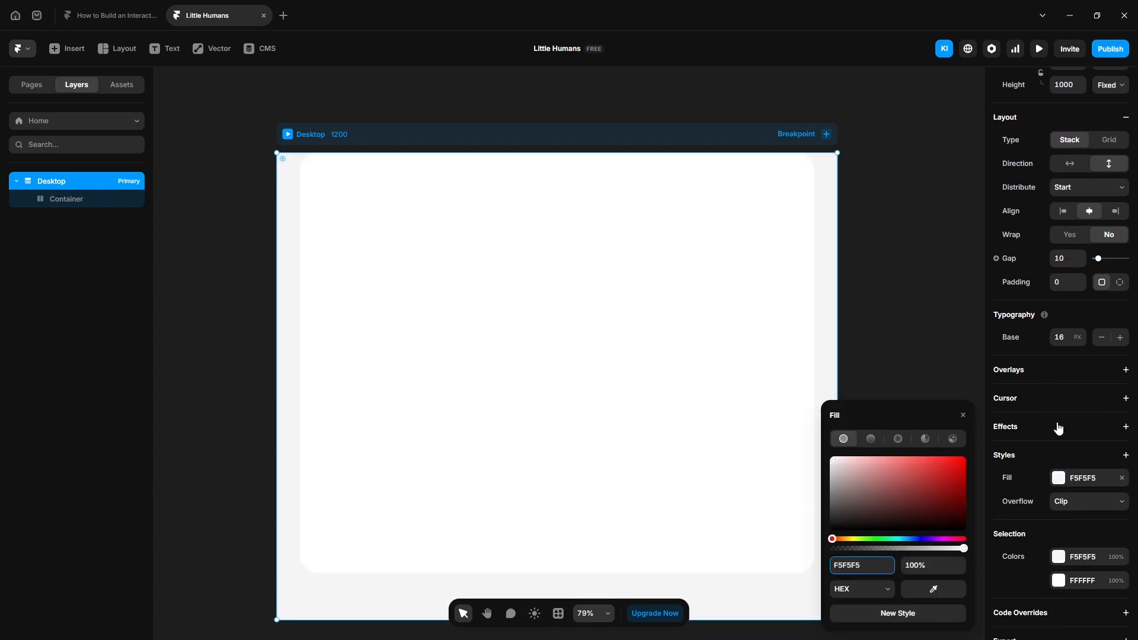
# Set the Desktop breakpoint's top and bottom padding to 40 and its height to Fit Content
pyautogui.click(1115, 284)
pyautogui.write('40')
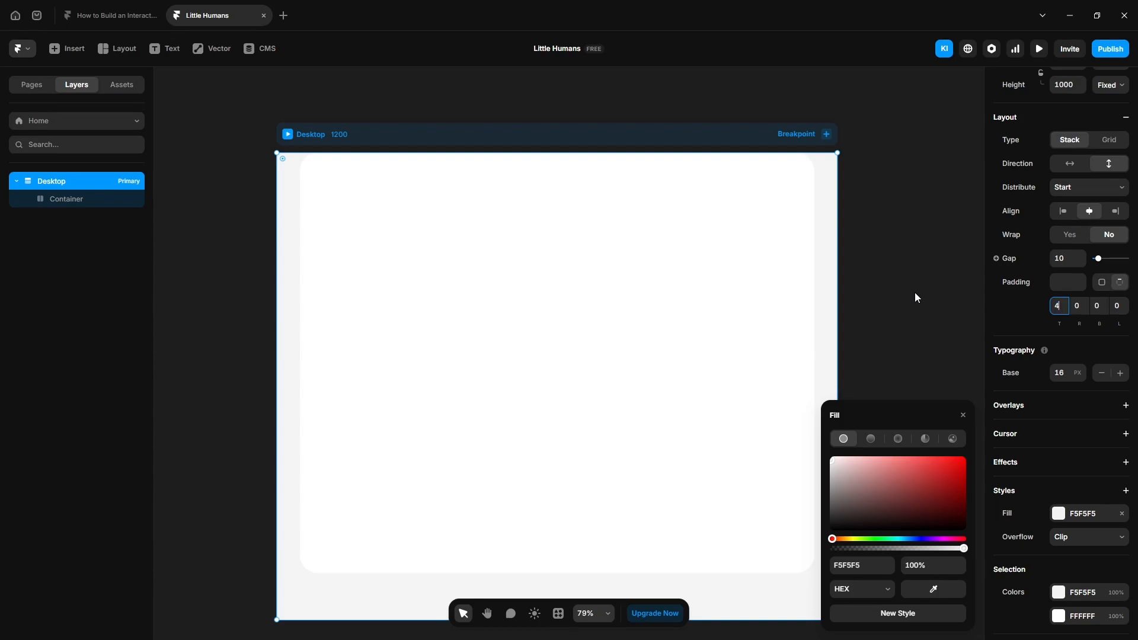
pyautogui.press('Tab')
pyautogui.press('Tab')
pyautogui.write('40')
pyautogui.click(1111, 85)
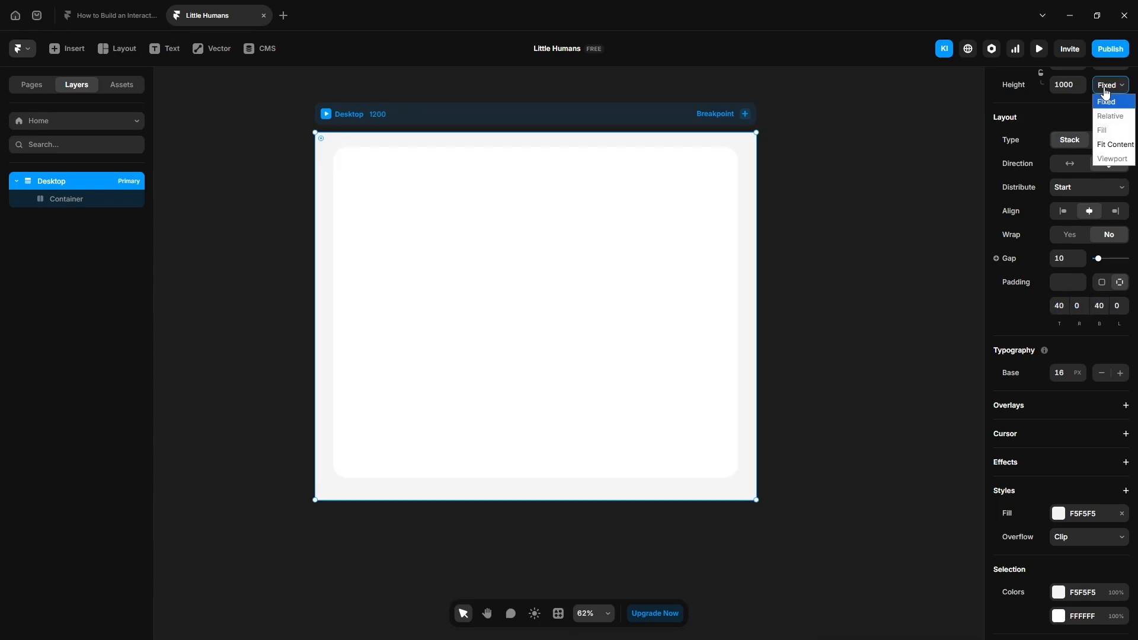
pyautogui.click(1107, 145)
pyautogui.scroll(3, 1069, 346)
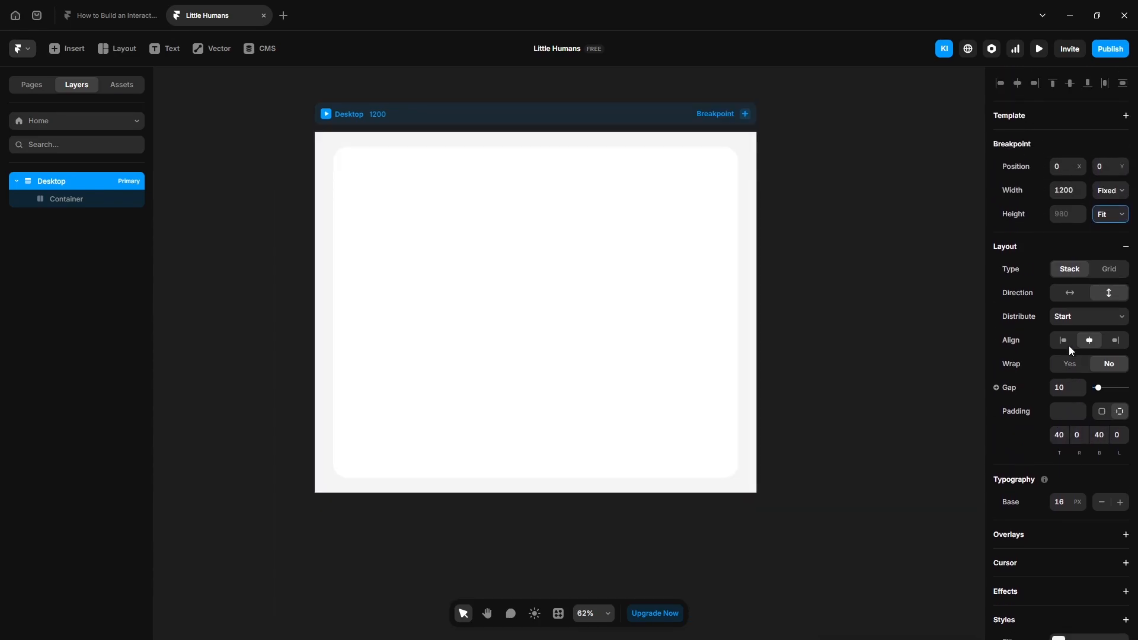
# Add a text layer reading "Wear what defines you" inside the Container
pyautogui.click(70, 200)
pyautogui.press('t')
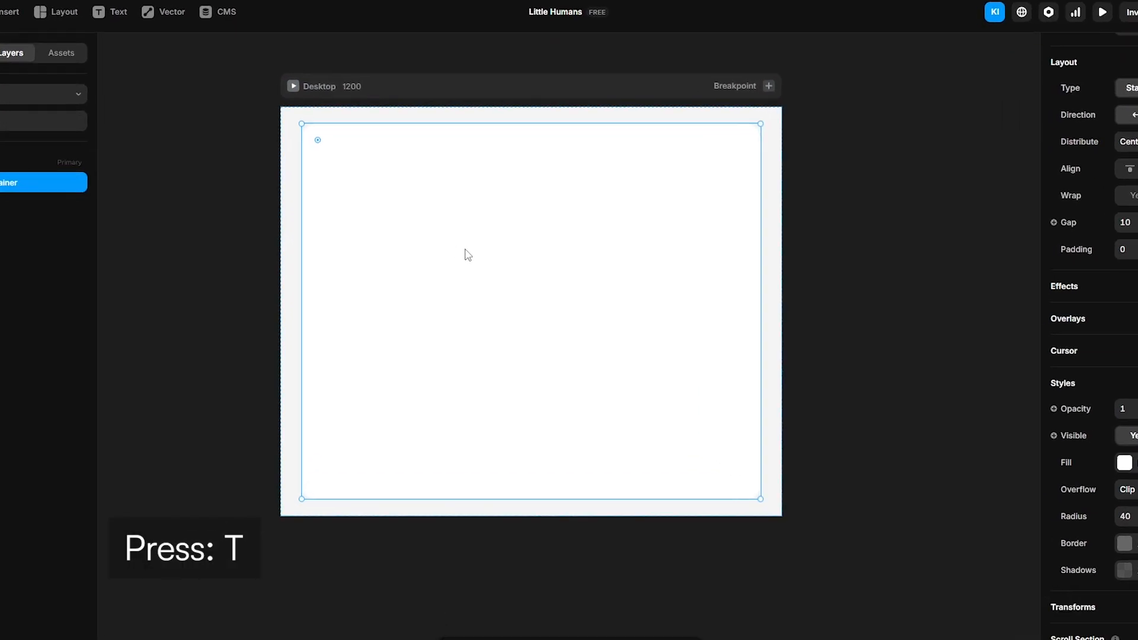
pyautogui.click(479, 258)
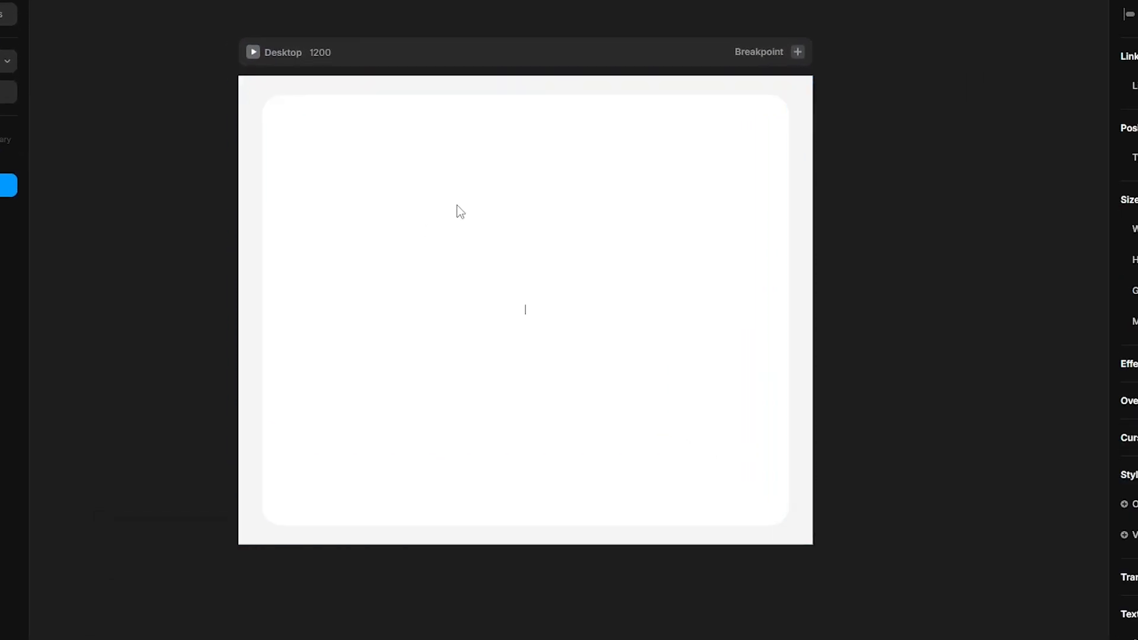
pyautogui.write('Wear what defines you')
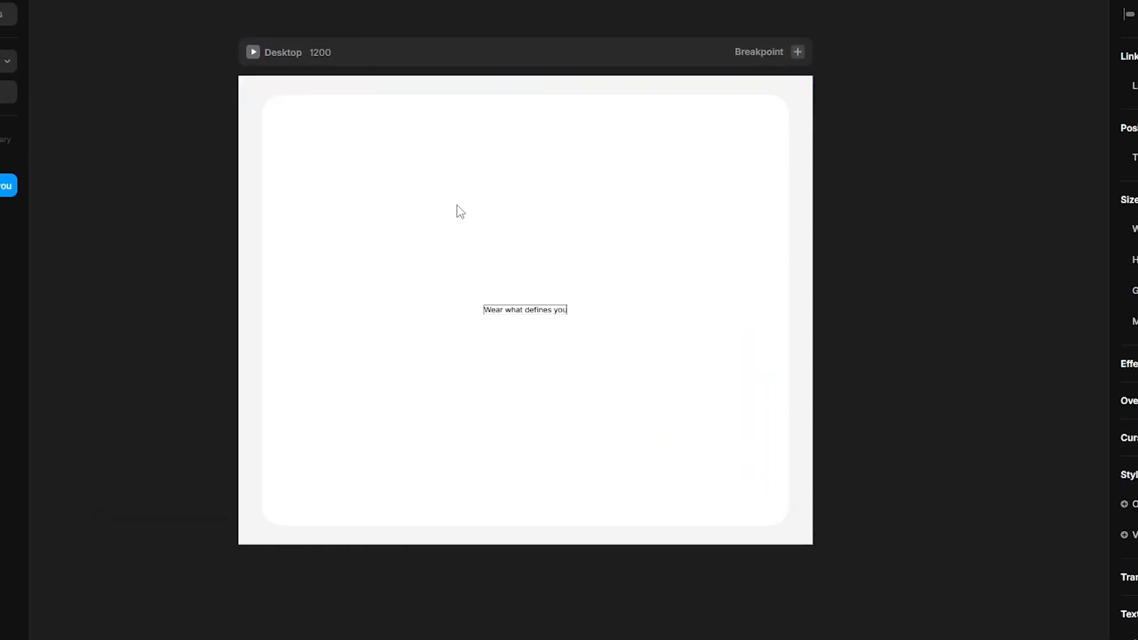
# Style the "Wear what defines you" text as Inter Display Medium, size 30 px, with -0.03 em letter spacing
pyautogui.hotkey('ctrl', 'a')
pyautogui.click(1137, 639)
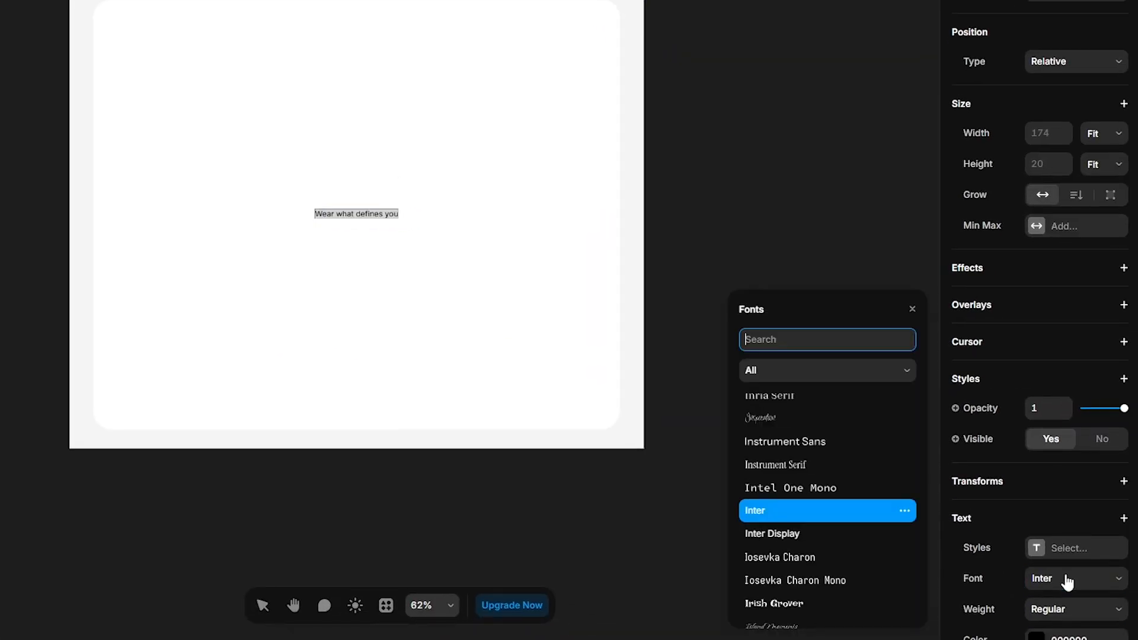
pyautogui.press('Down')
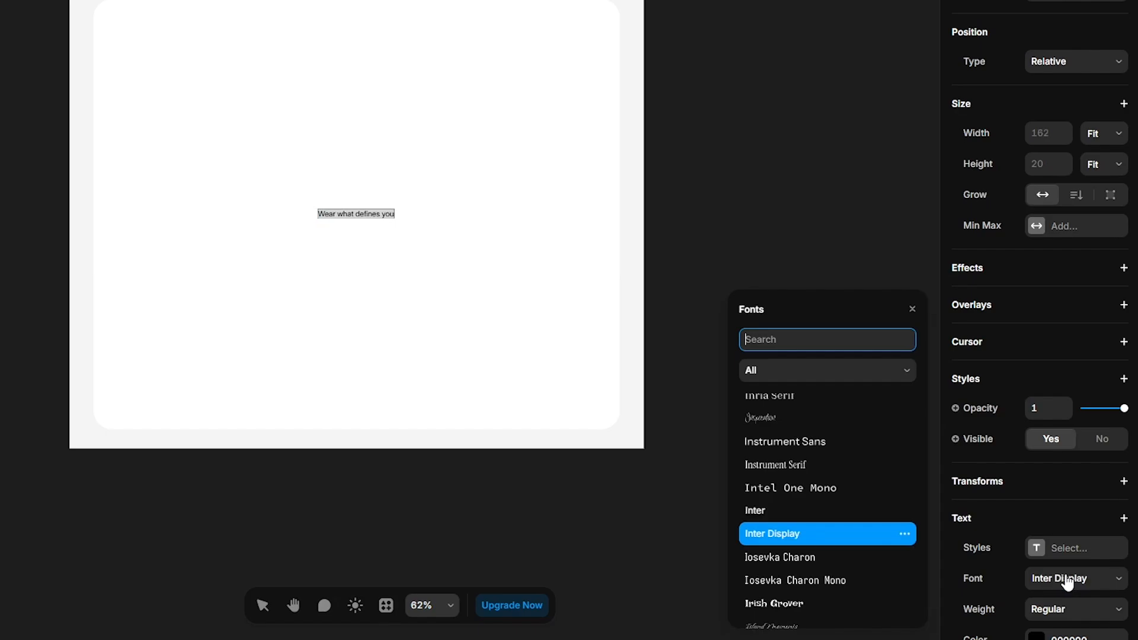
pyautogui.scroll(-3, 1067, 583)
pyautogui.click(1044, 520)
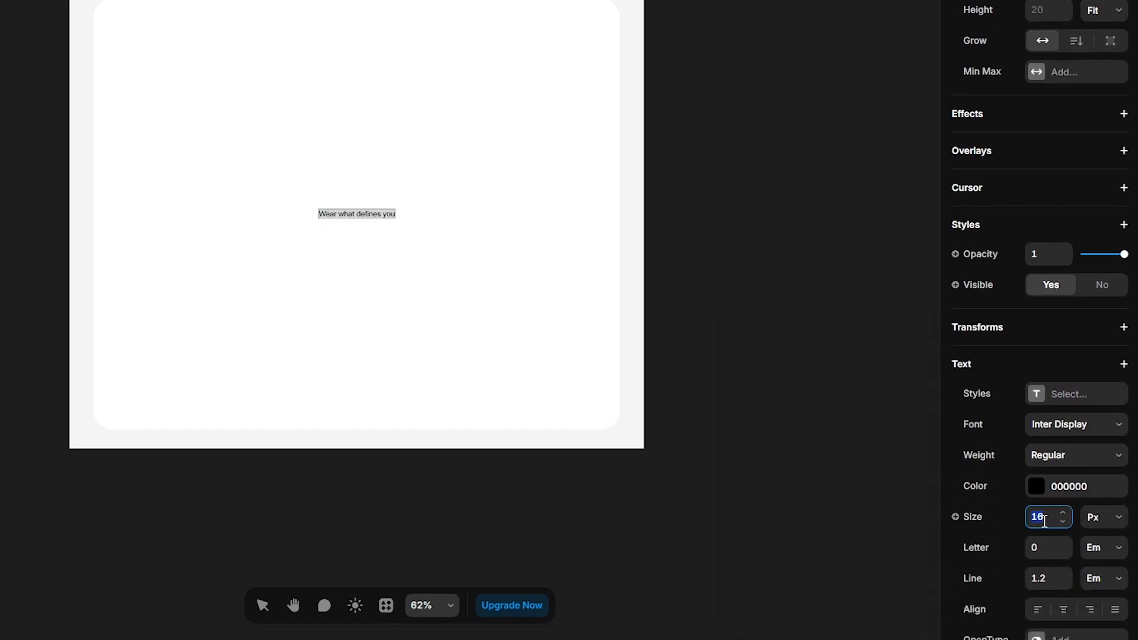
pyautogui.write('30')
pyautogui.press('Return')
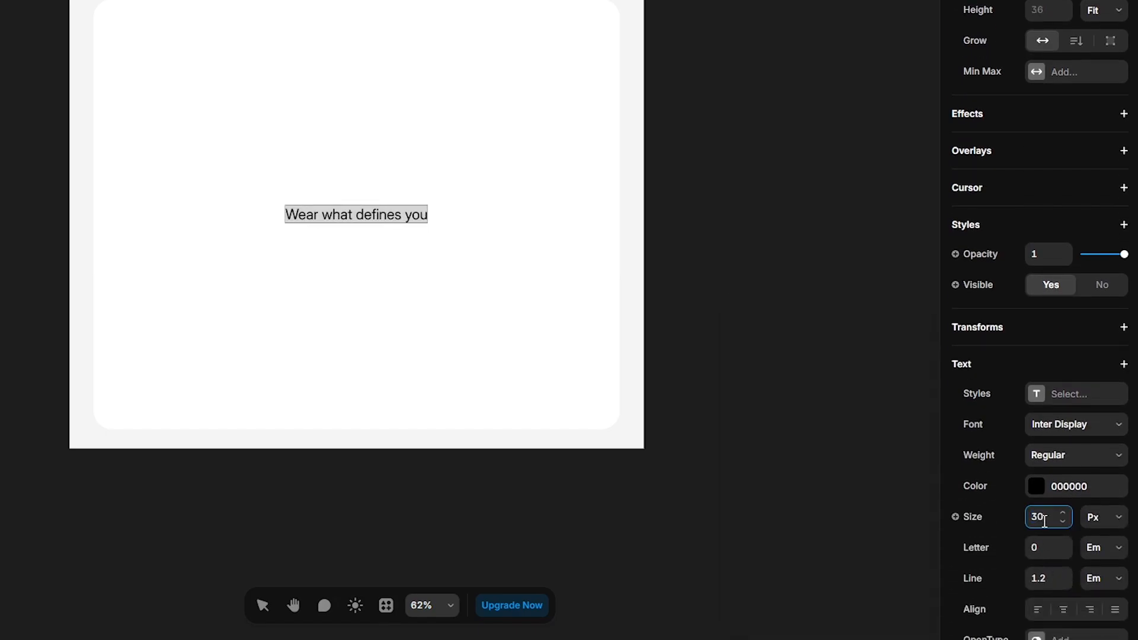
pyautogui.click(1042, 458)
pyautogui.click(1038, 270)
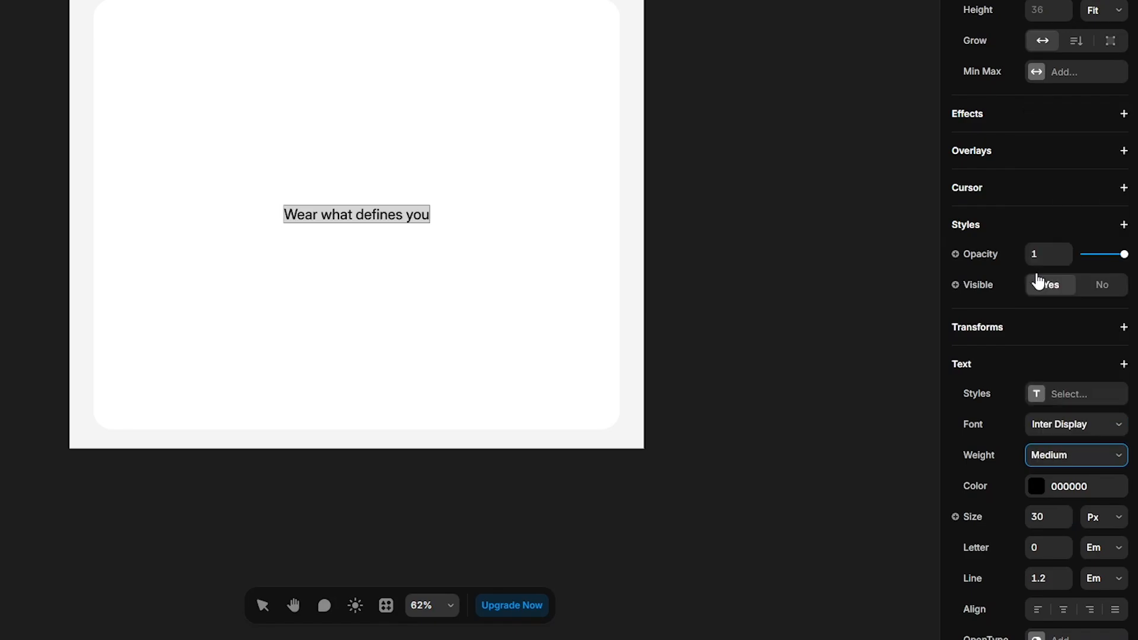
pyautogui.write('-0.02')
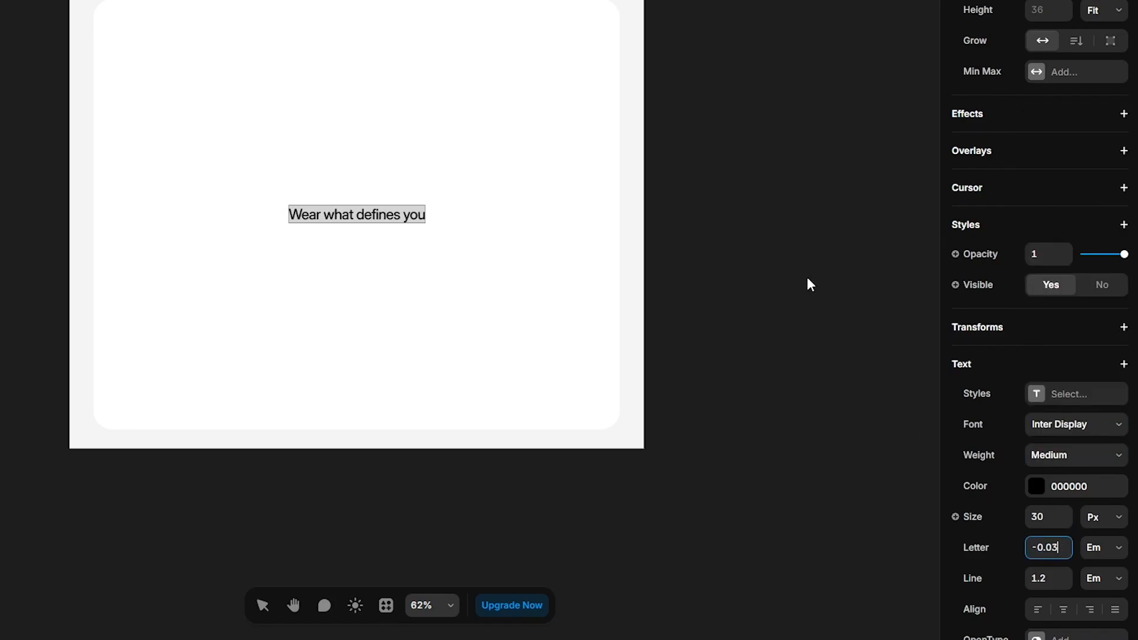
# Add the text "Timeless forms, organic fabrics, and easy layering for every season." beside the headline and set its font to Inter Display
pyautogui.click(485, 233)
pyautogui.write('Timeless forms, organic fabrics, and easy layering for every season')
pyautogui.doubleClick(469, 222)
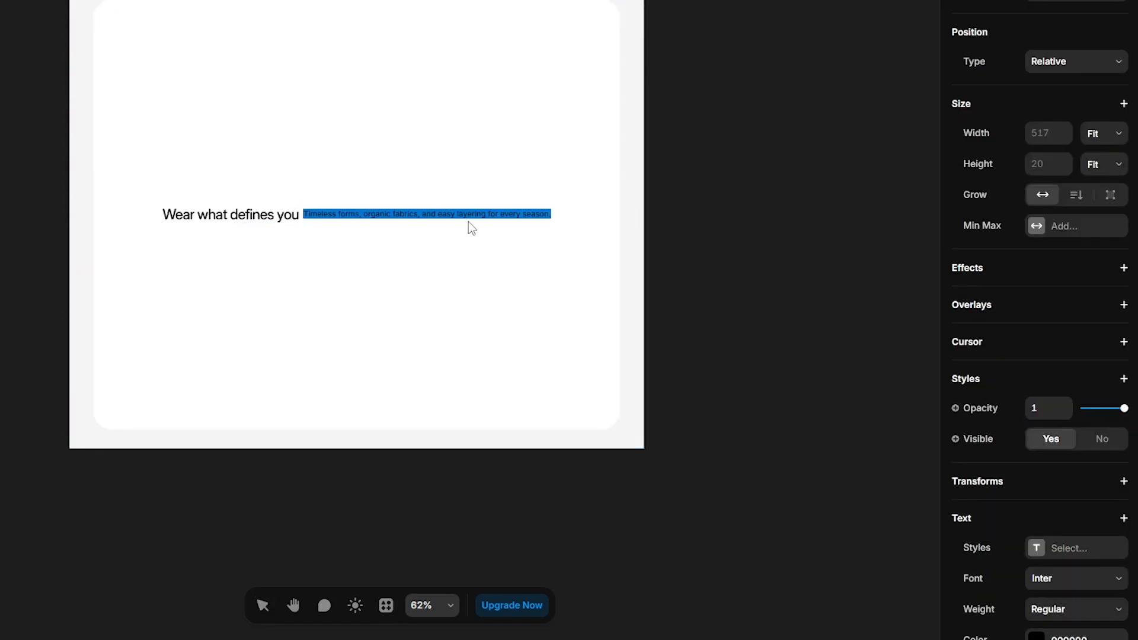
pyautogui.scroll(-4, 1016, 457)
pyautogui.click(1060, 350)
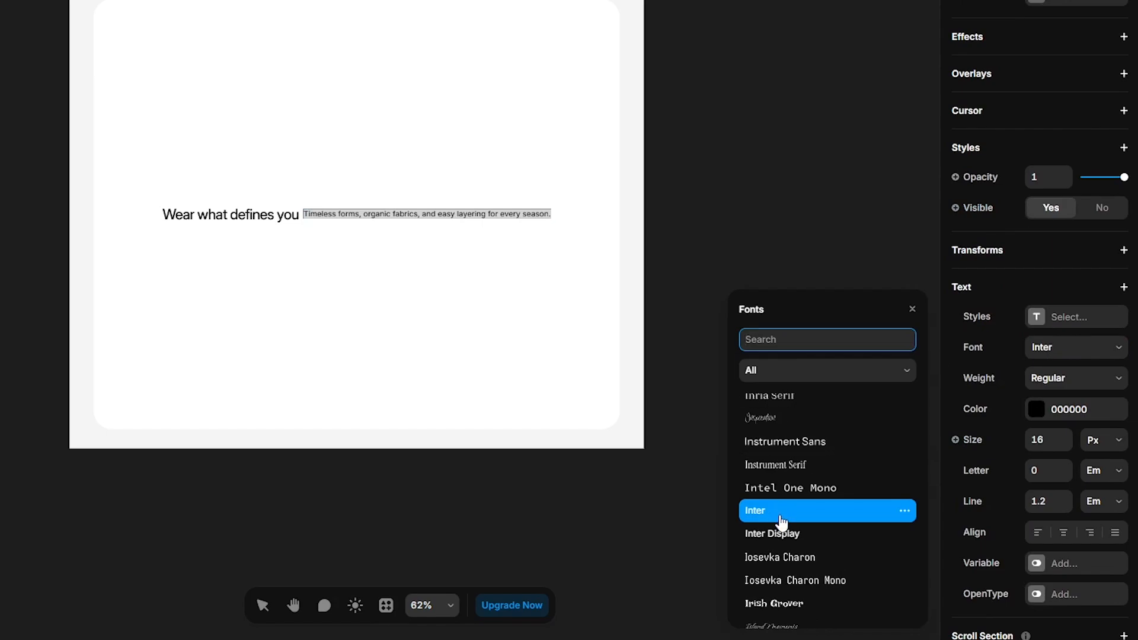
pyautogui.click(835, 536)
# Wrap both text layers in a stack named "Text content" and set its distribution to Space Between
pyautogui.keyDown('shift'); pyautogui.click(123, 90); pyautogui.keyUp('shift')
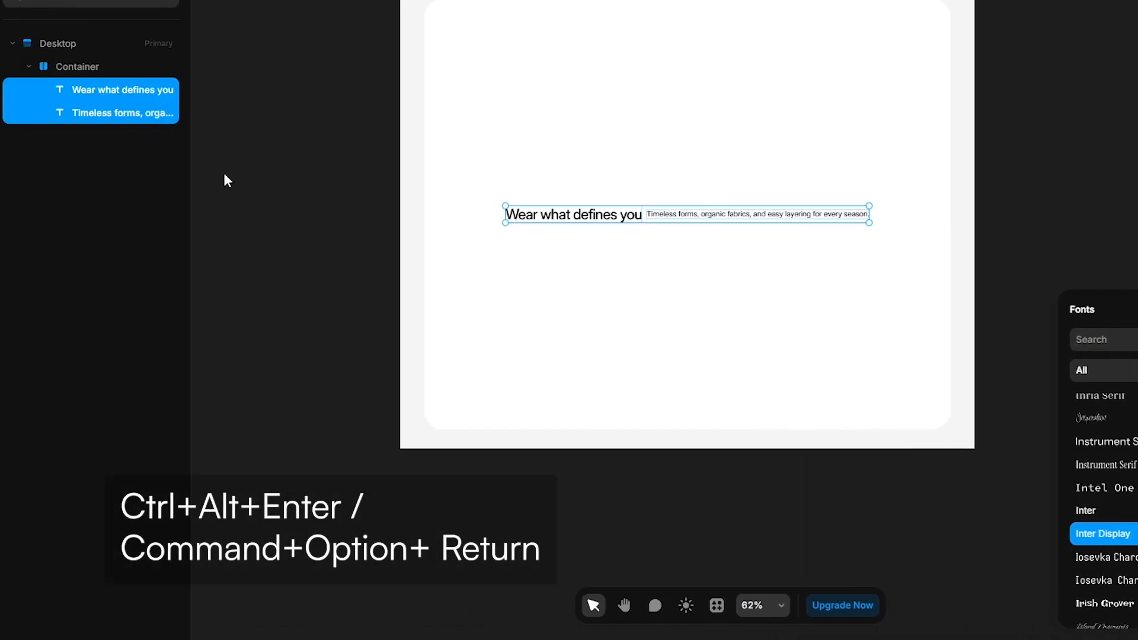
pyautogui.hotkey('ctrl', 'alt', 'Return')
pyautogui.doubleClick(99, 91)
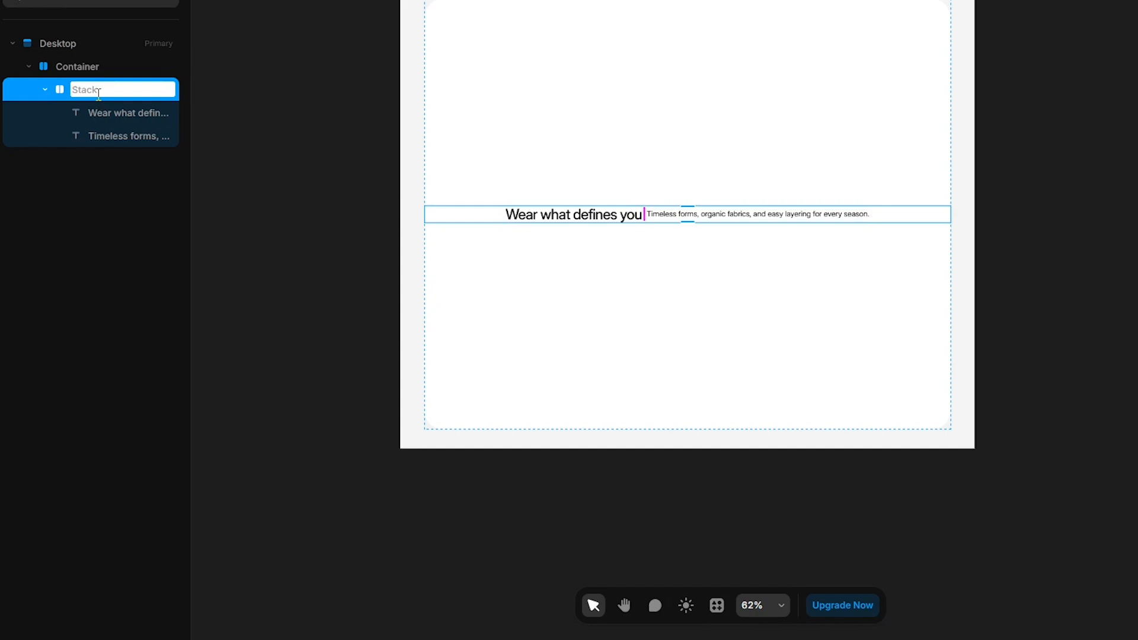
pyautogui.write('Text content')
pyautogui.press('Return')
pyautogui.click(1065, 401)
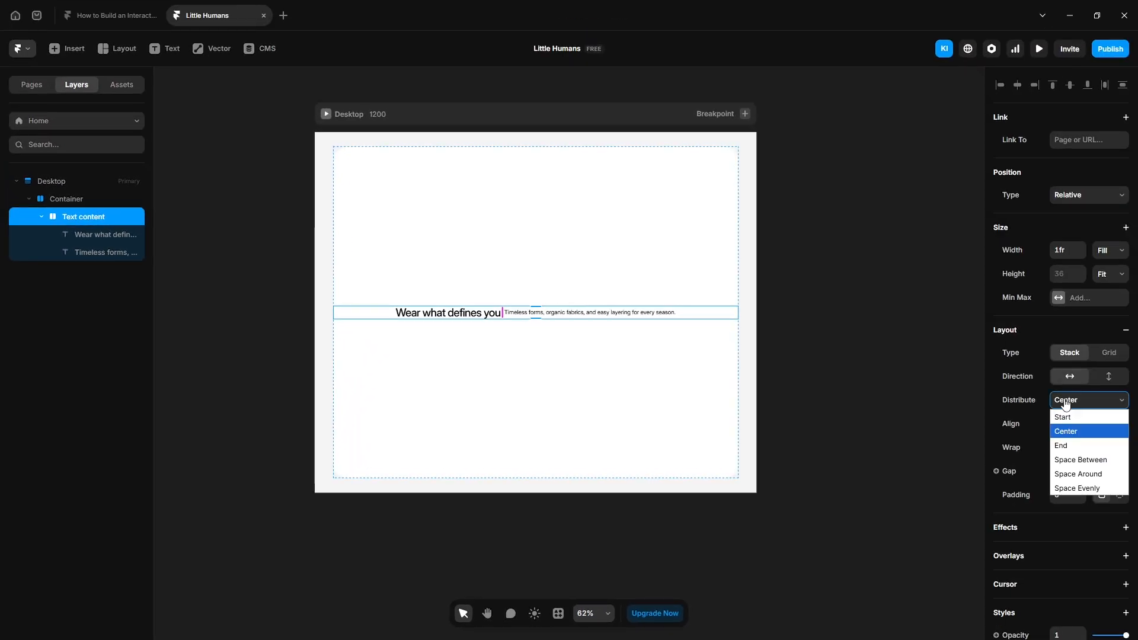
pyautogui.click(1096, 460)
# Wrap the "Wear what defines you" text in its own stack named "Headline" and set its distribution to Start
pyautogui.click(100, 236)
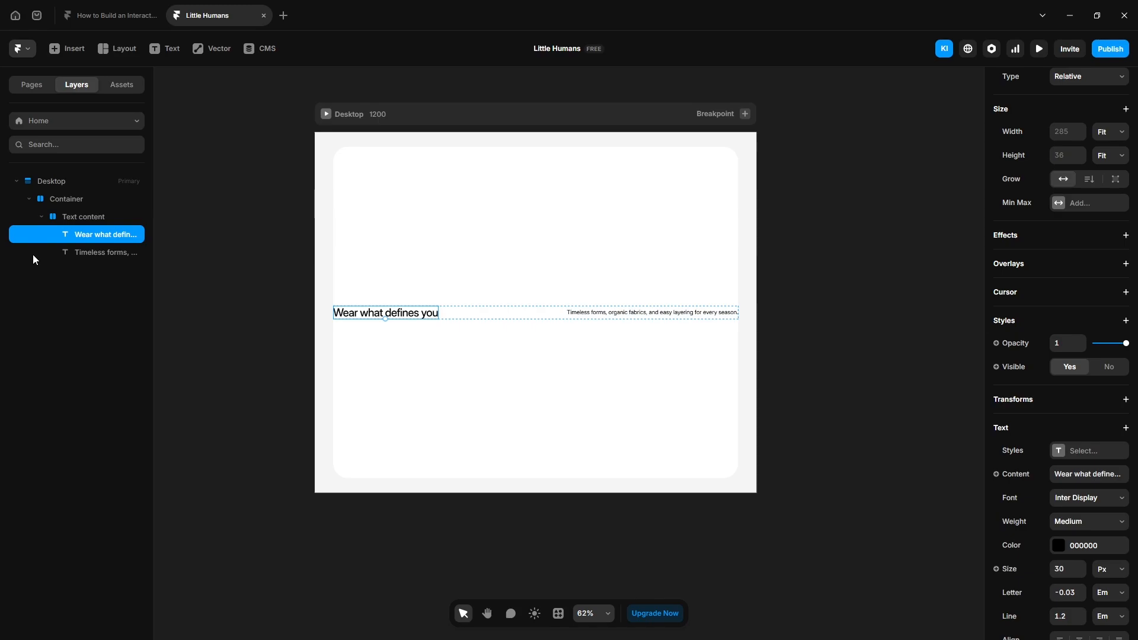
pyautogui.hotkey('ctrl', 'Return')
pyautogui.doubleClick(89, 235)
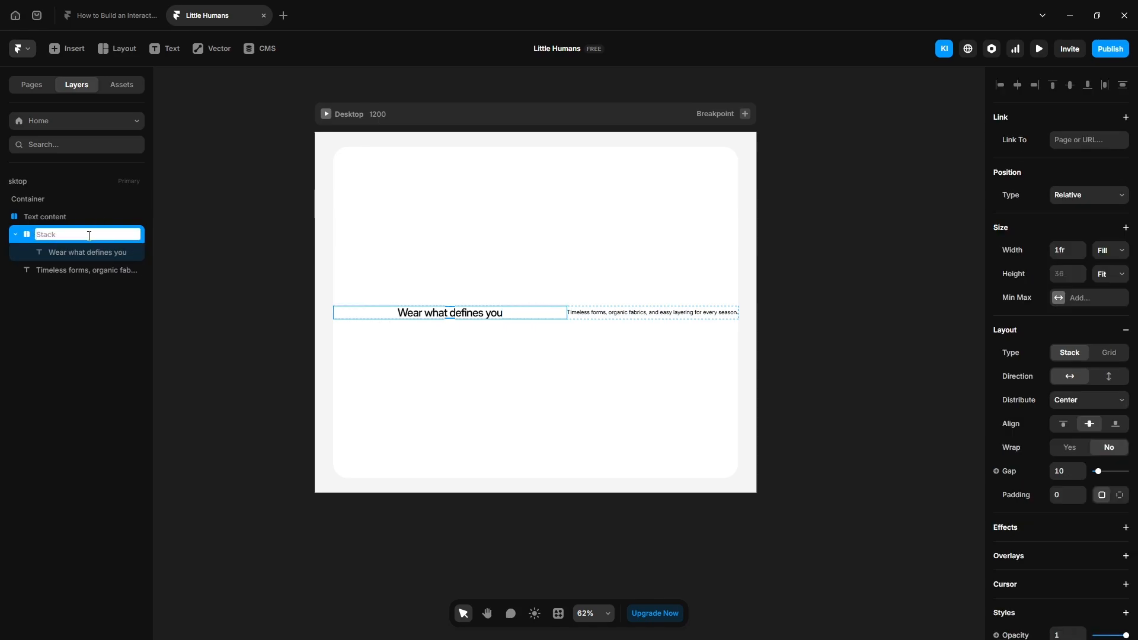
pyautogui.write('Headline')
pyautogui.press('Return')
pyautogui.click(1061, 406)
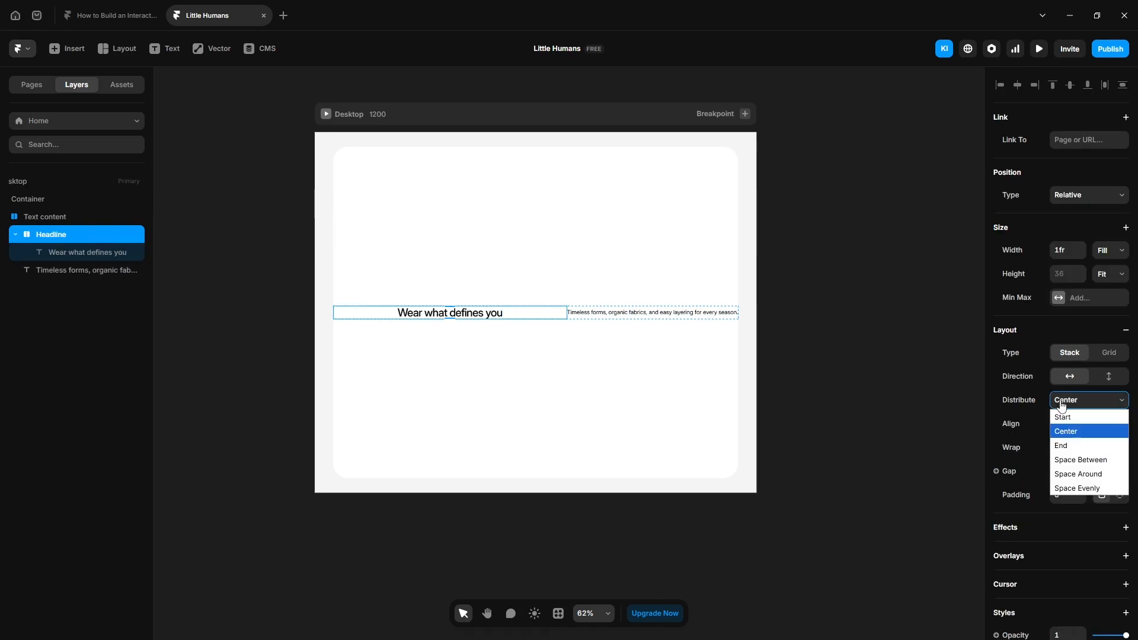
pyautogui.click(1067, 419)
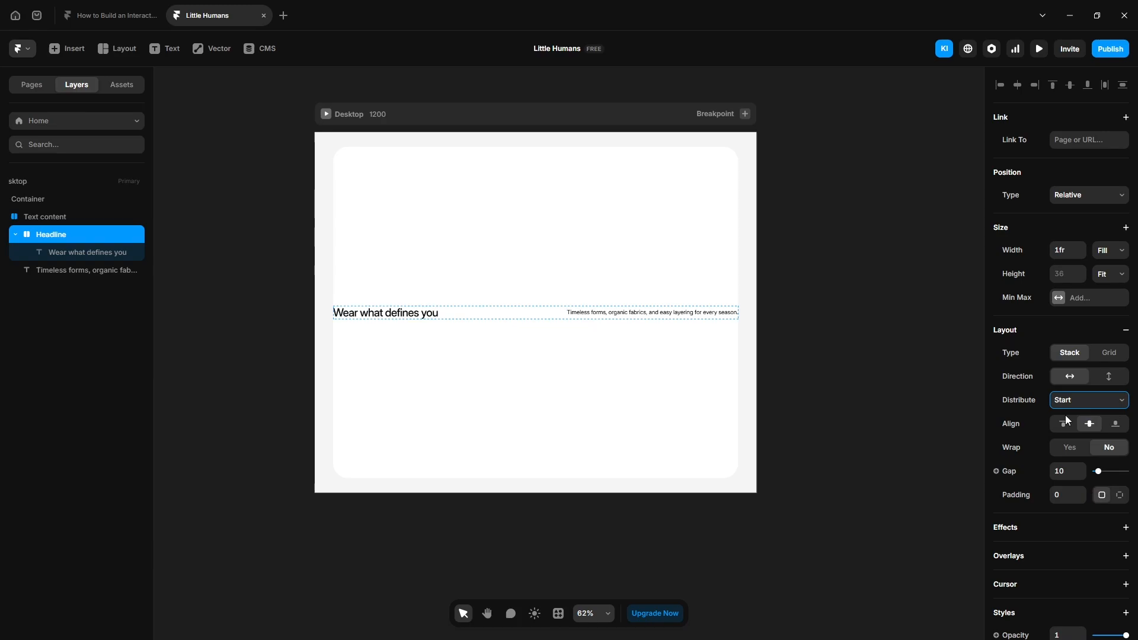
# Wrap the "Timeless forms, organic fabrics..." text in its own stack and name it "sub headline"
pyautogui.click(110, 271)
pyautogui.hotkey('ctrl', 'Return')
pyautogui.doubleClick(50, 275)
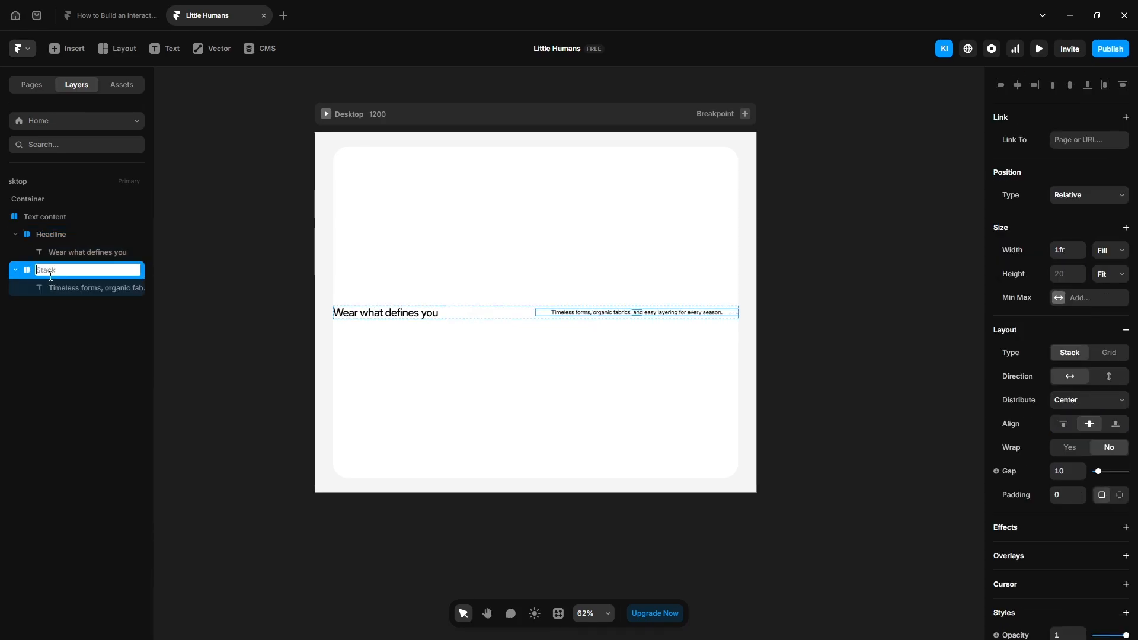
pyautogui.write('sub headline')
pyautogui.press('Return')
# Give the "sub headline" stack a fixed width of 280 and set the text inside it to Fill width
pyautogui.click(1111, 250)
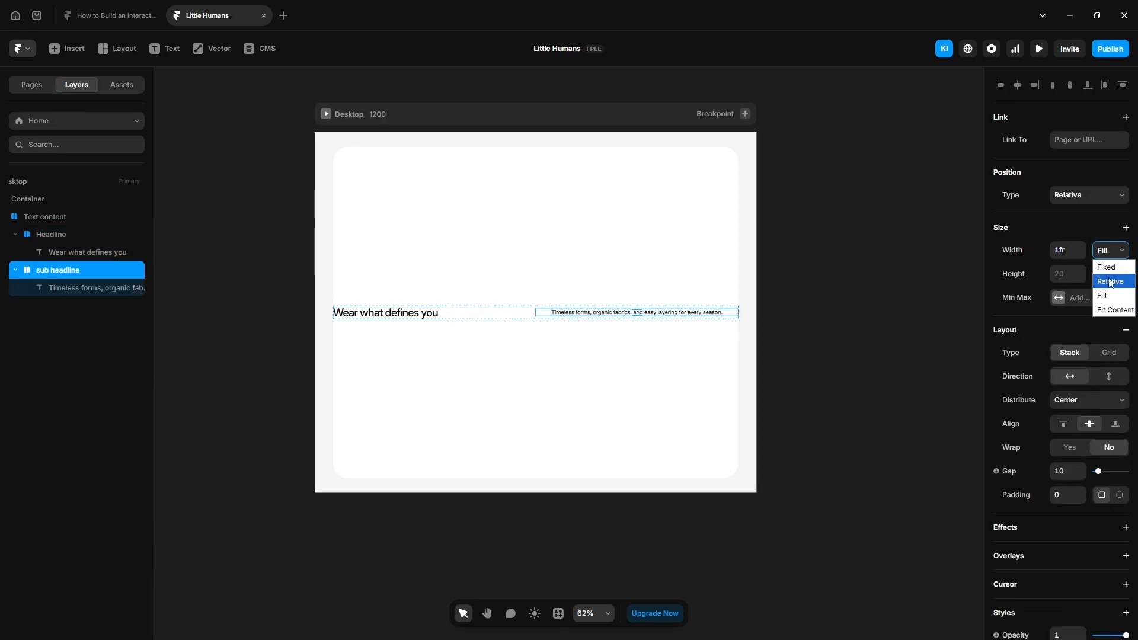
pyautogui.click(1110, 277)
pyautogui.write('280')
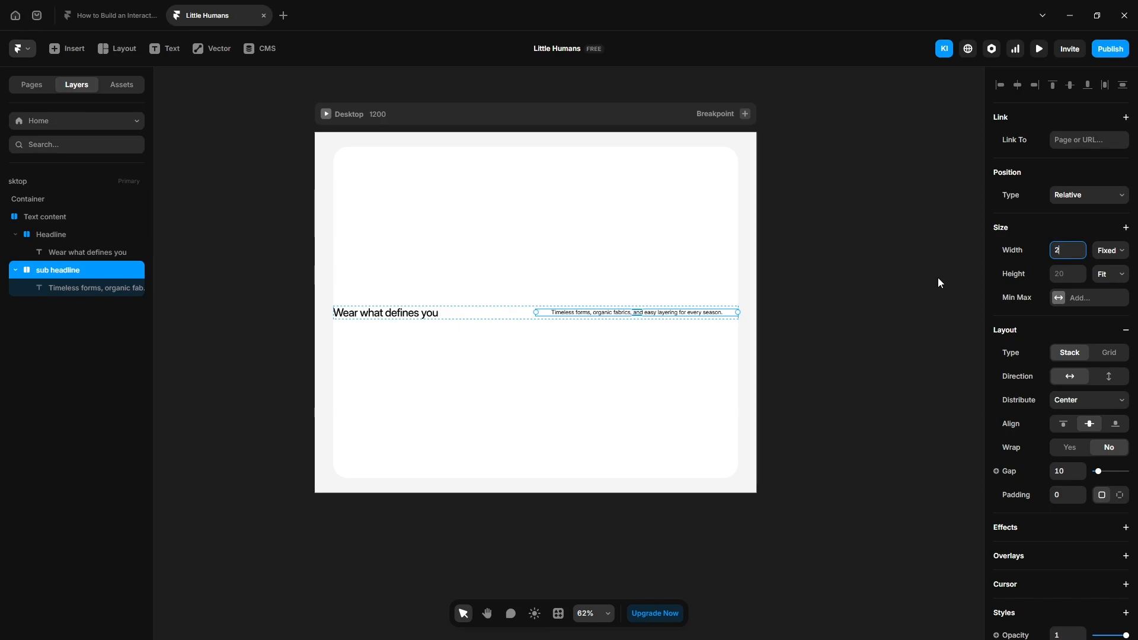
pyautogui.click(112, 290)
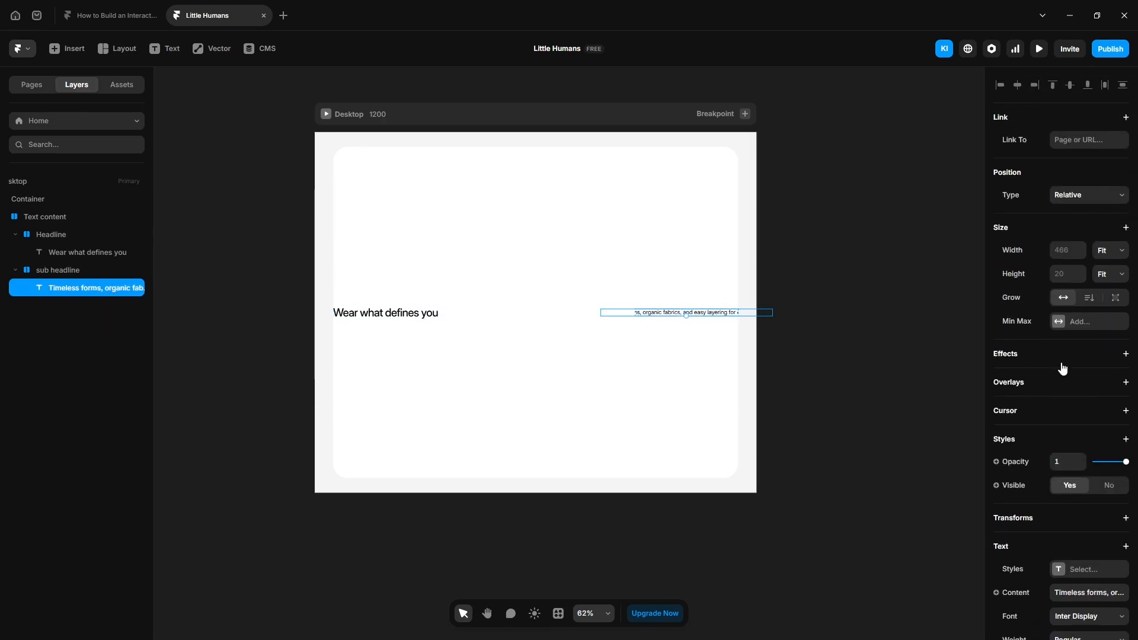
pyautogui.click(1113, 253)
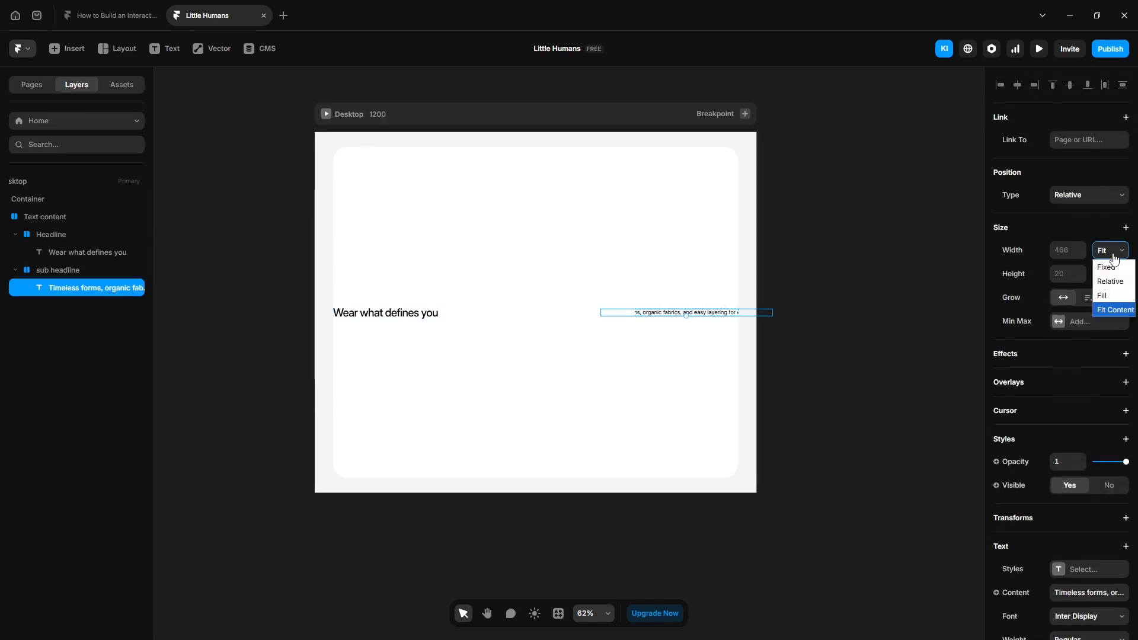
pyautogui.click(1113, 296)
# Draw a frame about 498 by 274 px inside the Container and widen the layer list to show full layer names
pyautogui.press('f')
pyautogui.moveTo(450, 320); pyautogui.dragTo(633, 421)
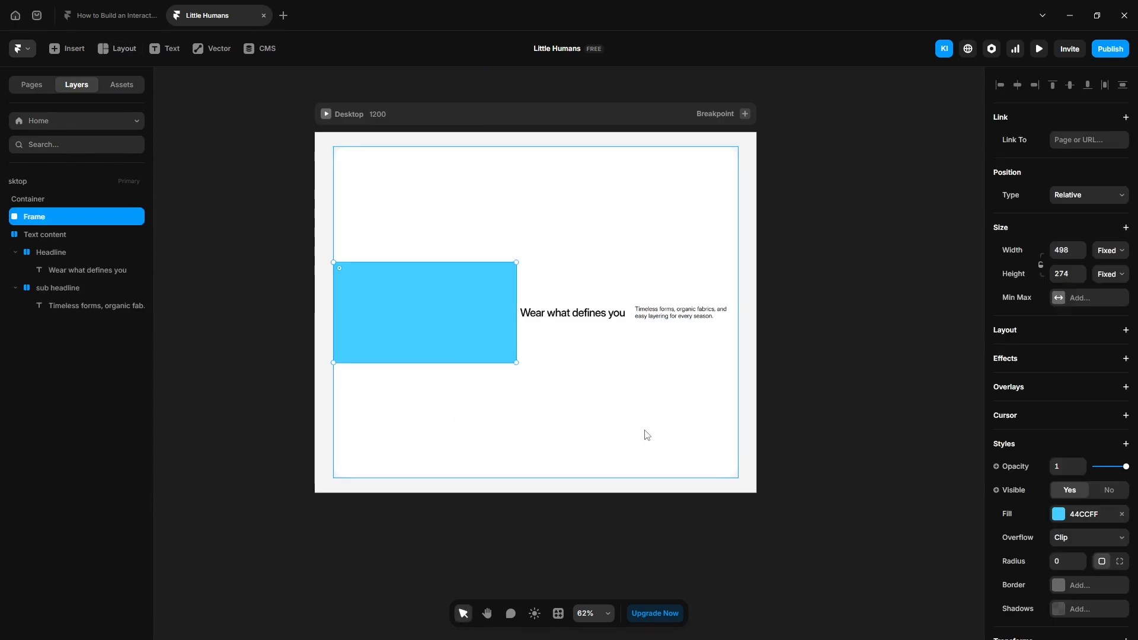
pyautogui.moveTo(154, 235); pyautogui.dragTo(246, 236)
# Set the Container's stack direction to vertical and move the blue frame below the "Text content" stack
pyautogui.click(86, 199)
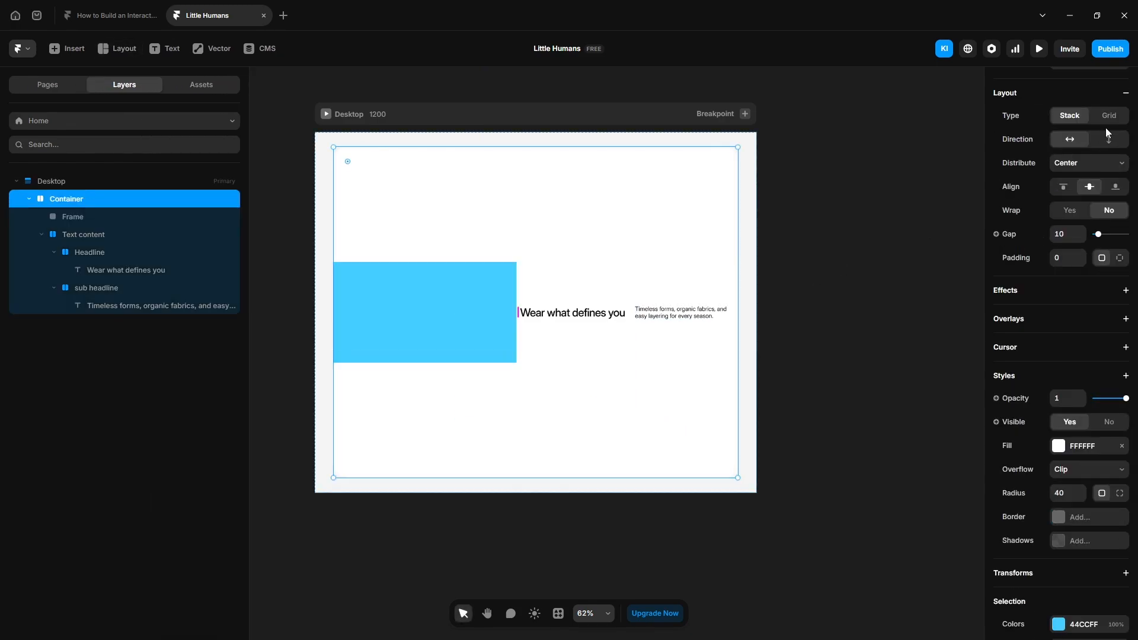
pyautogui.click(1108, 139)
pyautogui.click(99, 217)
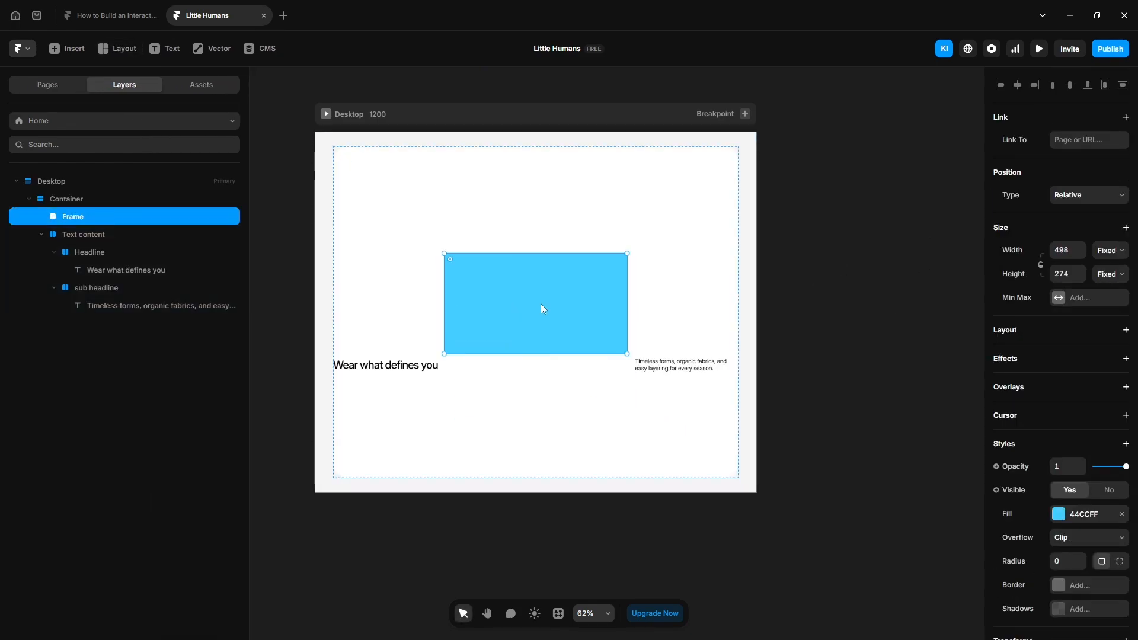
pyautogui.press('Down')
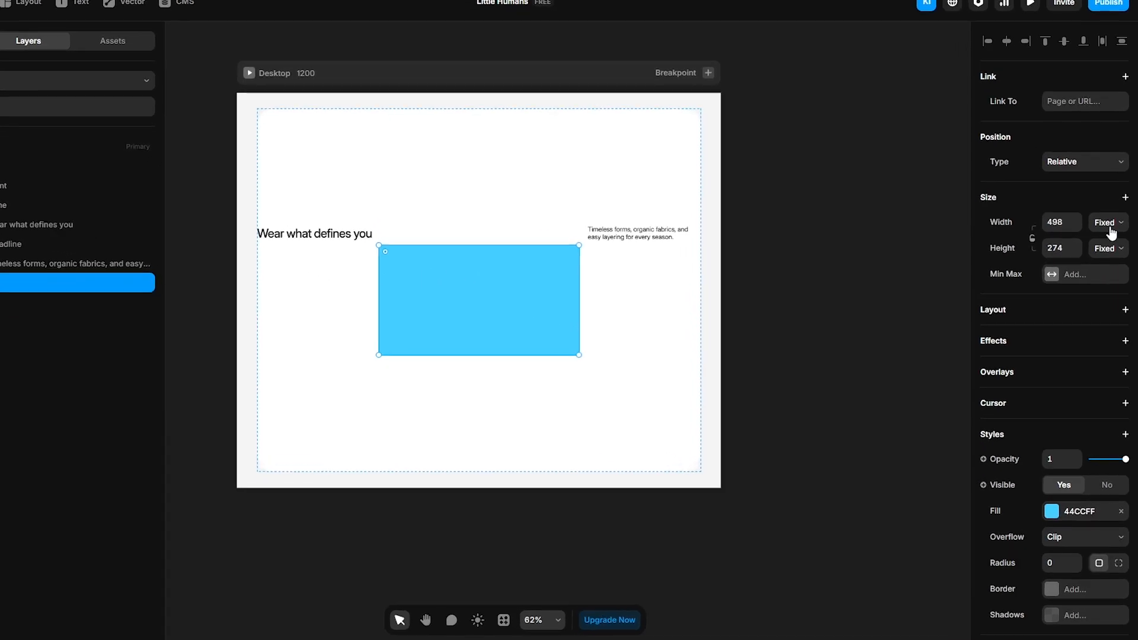
# Set the blue frame's width to Fill, its height to 700 px and its corner radius to 40
pyautogui.click(1111, 233)
pyautogui.click(1102, 270)
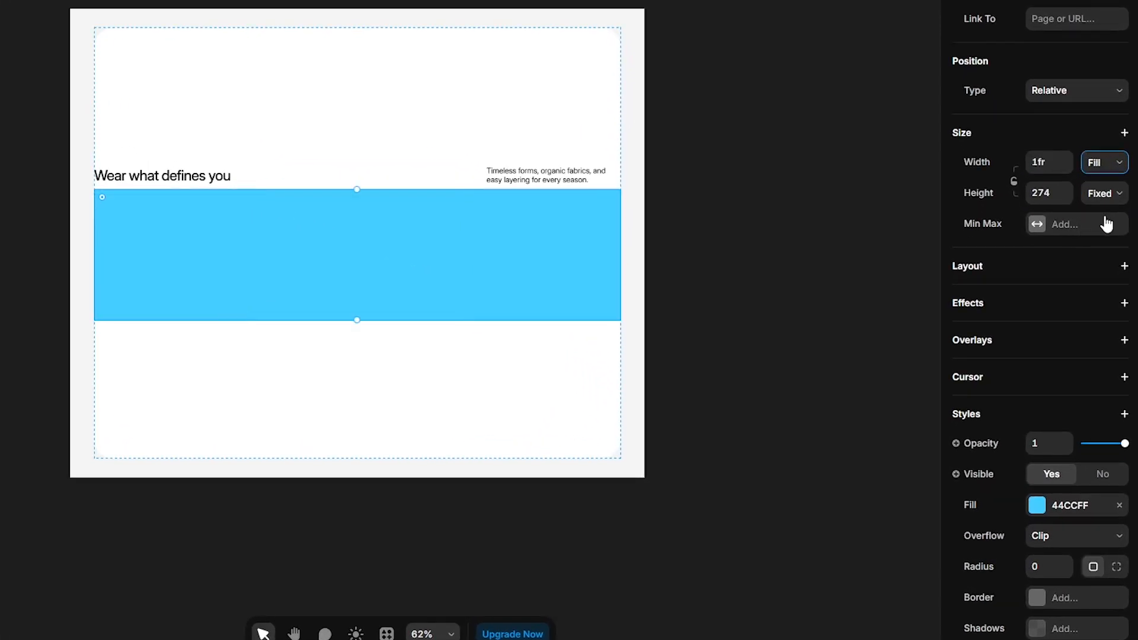
pyautogui.click(1056, 247)
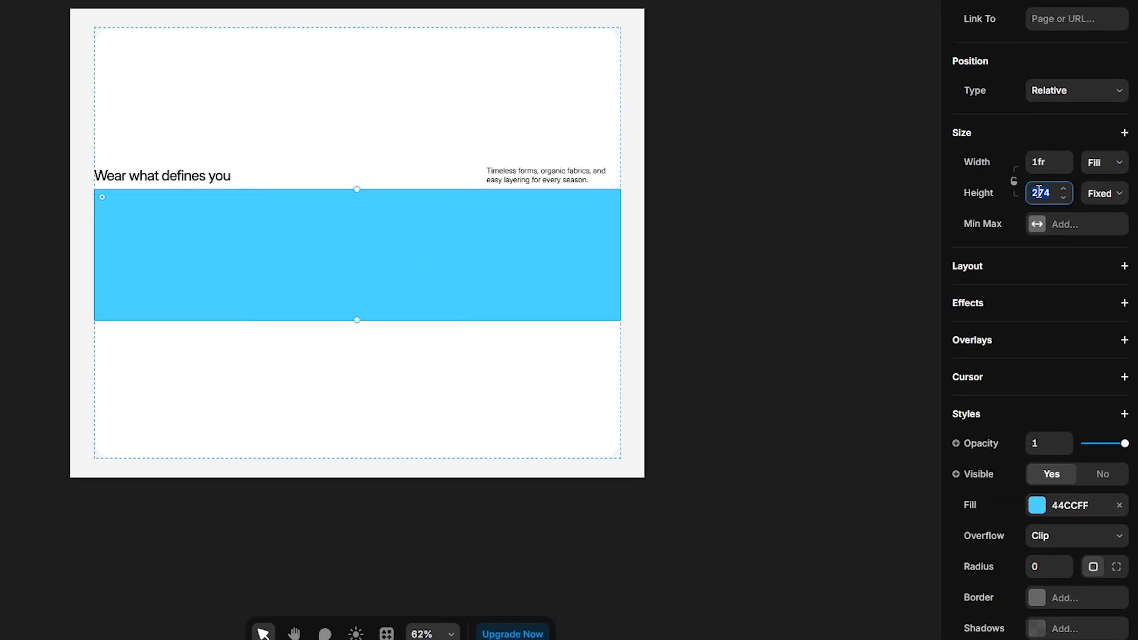
pyautogui.write('700')
pyautogui.press('Return')
pyautogui.click(1044, 565)
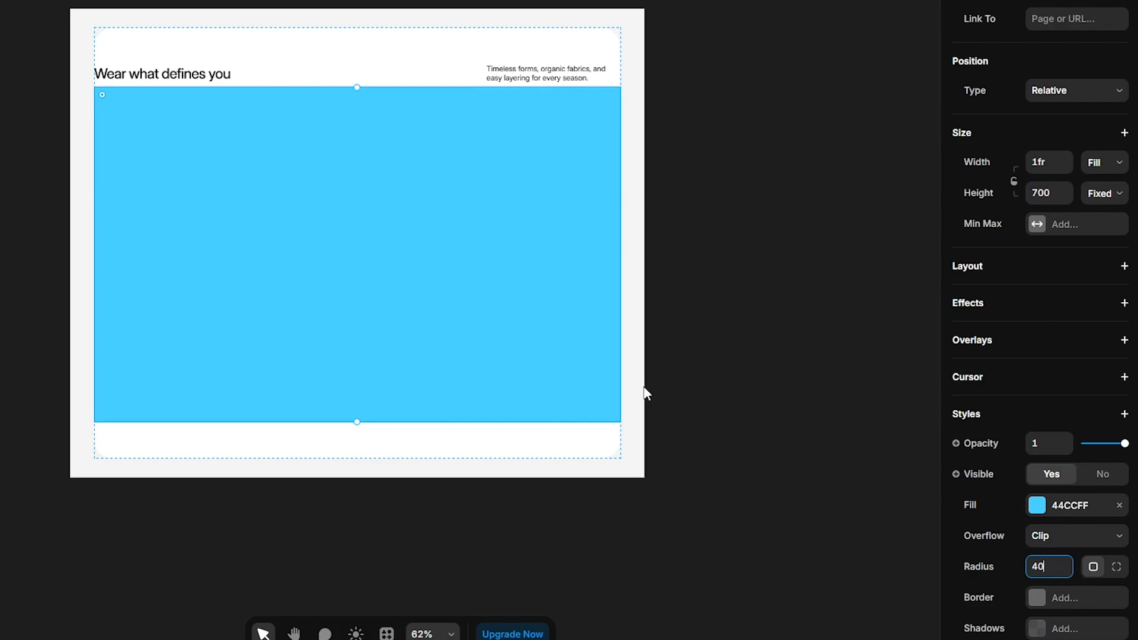
pyautogui.press('Return')
# Add a stack layout to the large blue frame and change its fill color to 663801
pyautogui.click(970, 279)
pyautogui.scroll(-4, 1034, 510)
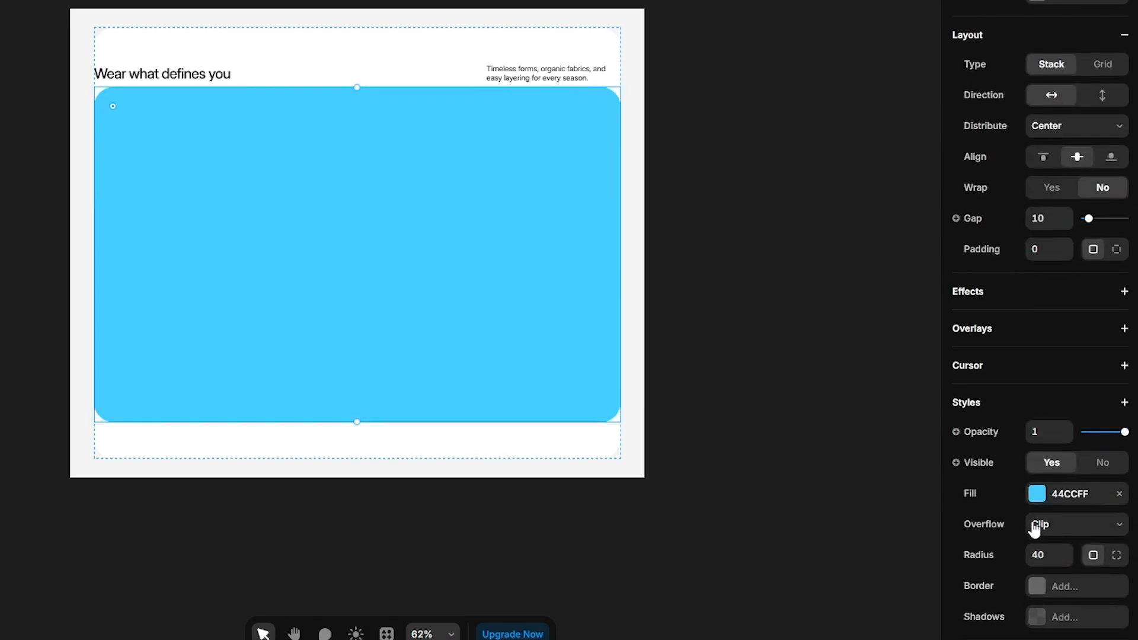
pyautogui.click(1037, 493)
pyautogui.write('663801')
pyautogui.press('Return')
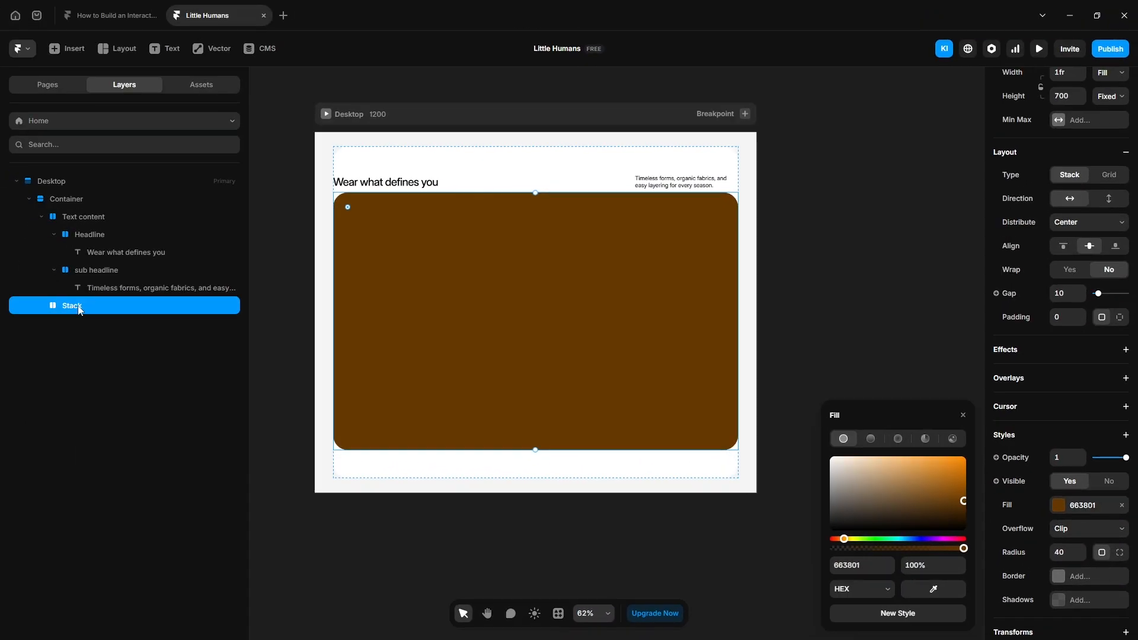
# Convert the brown stack into a component titled "Accordian" and rename its primary variant "Desktop"
pyautogui.rightClick(81, 309)
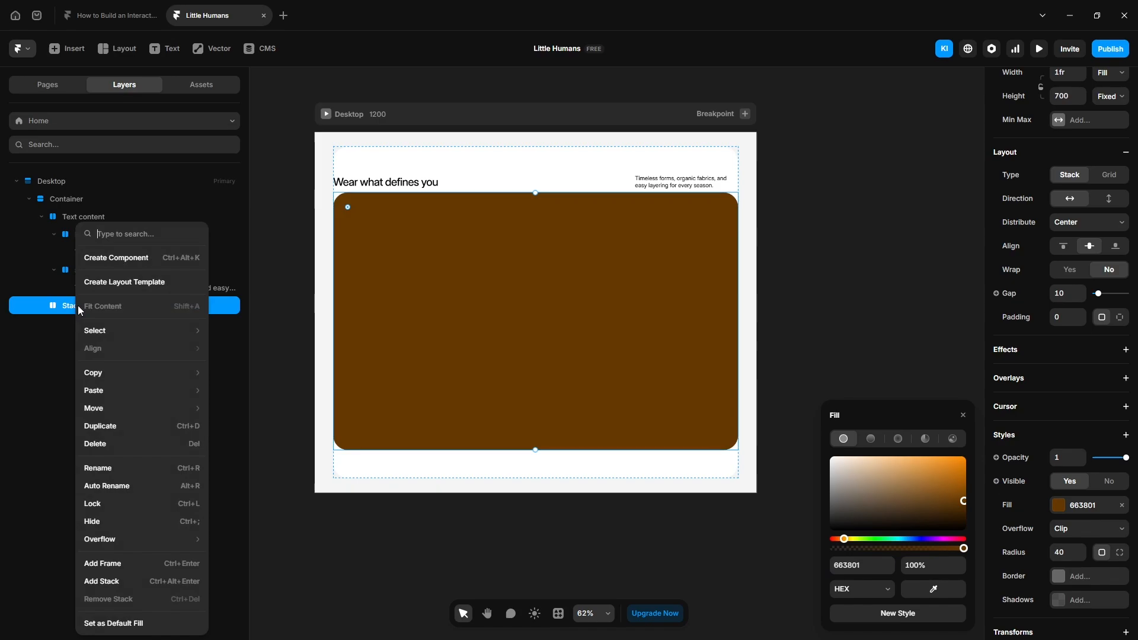
pyautogui.click(101, 259)
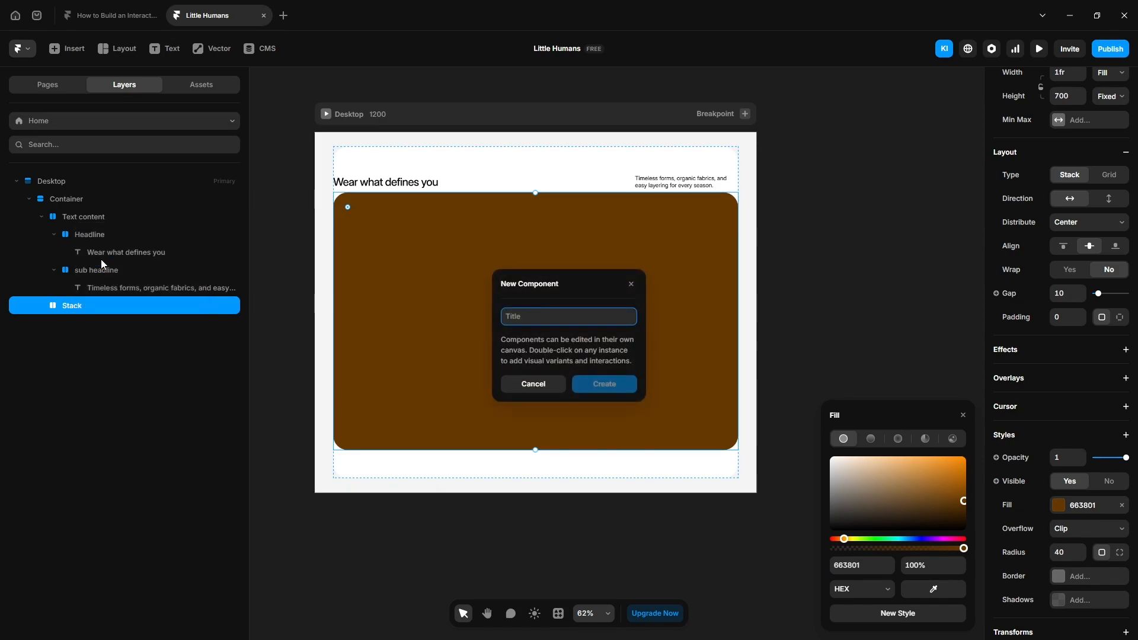
pyautogui.write('Accordian')
pyautogui.press('Return')
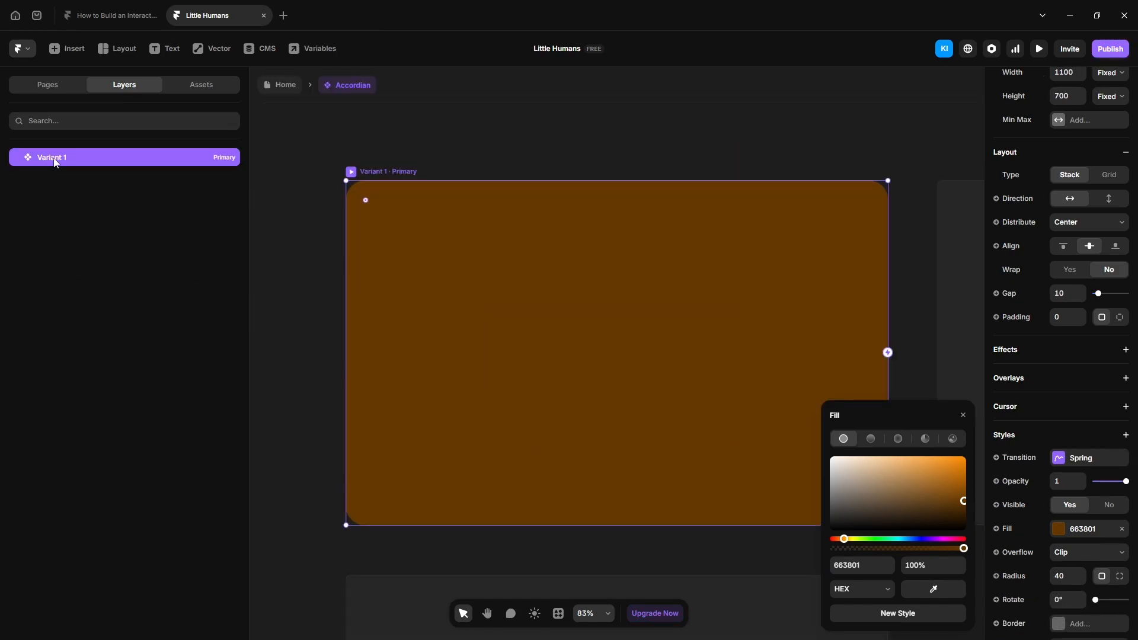
pyautogui.doubleClick(54, 159)
pyautogui.write('Desktop')
pyautogui.press('Return')
# Draw a frame inside the Desktop variant and size it to 300 px wide and 600 px high
pyautogui.press('f')
pyautogui.moveTo(476, 236); pyautogui.dragTo(478, 239)
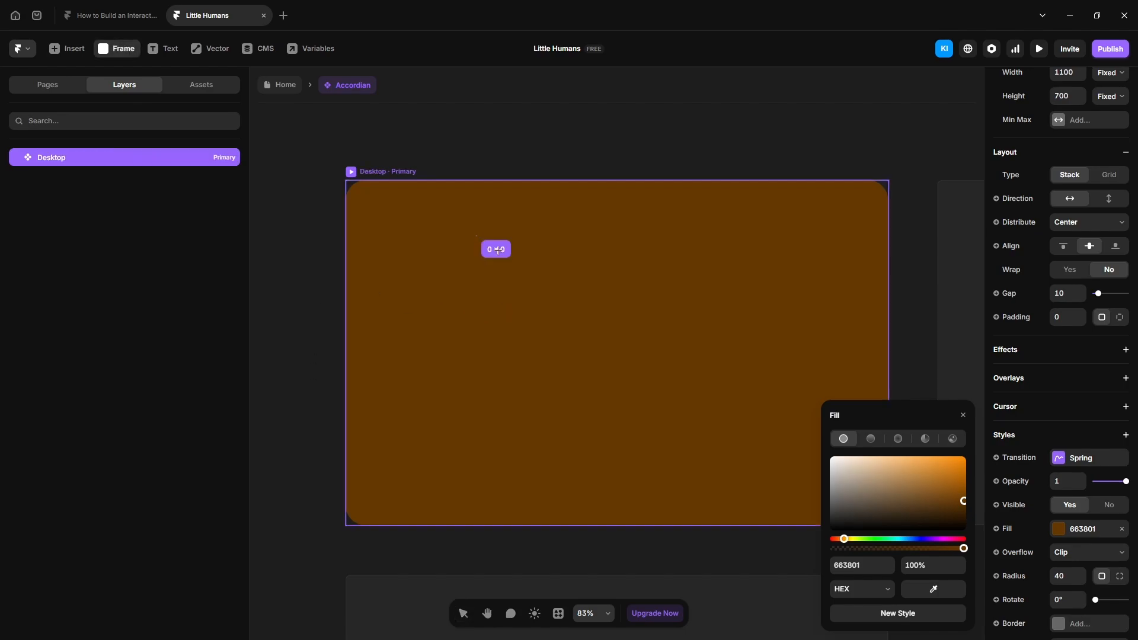
pyautogui.moveTo(478, 238); pyautogui.dragTo(664, 427)
pyautogui.click(1057, 282)
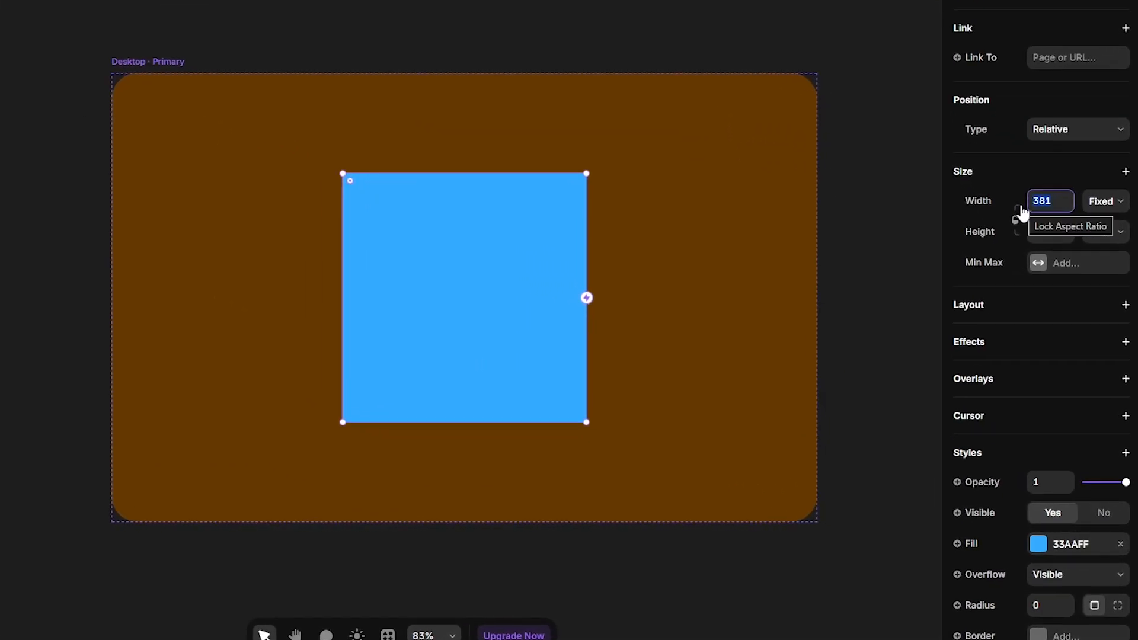
pyautogui.write('300')
pyautogui.press('Tab')
pyautogui.press('Tab')
pyautogui.write('600')
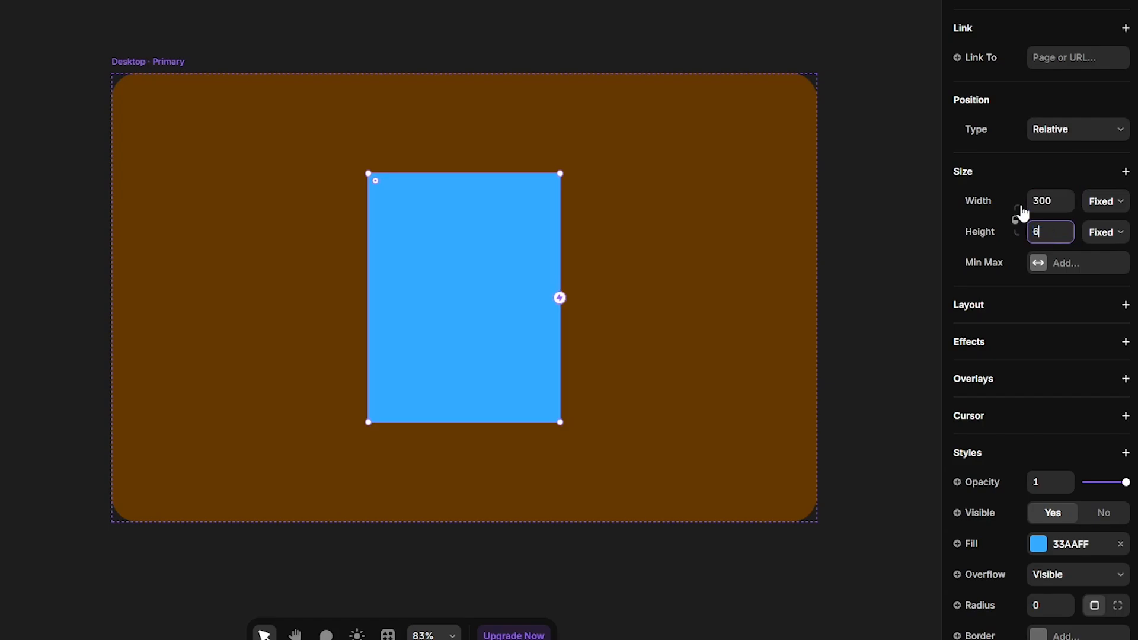
pyautogui.press('Return')
# Round the tall blue frame's corners to 40 and set its overflow to Hidden
pyautogui.click(1051, 611)
pyautogui.write('40')
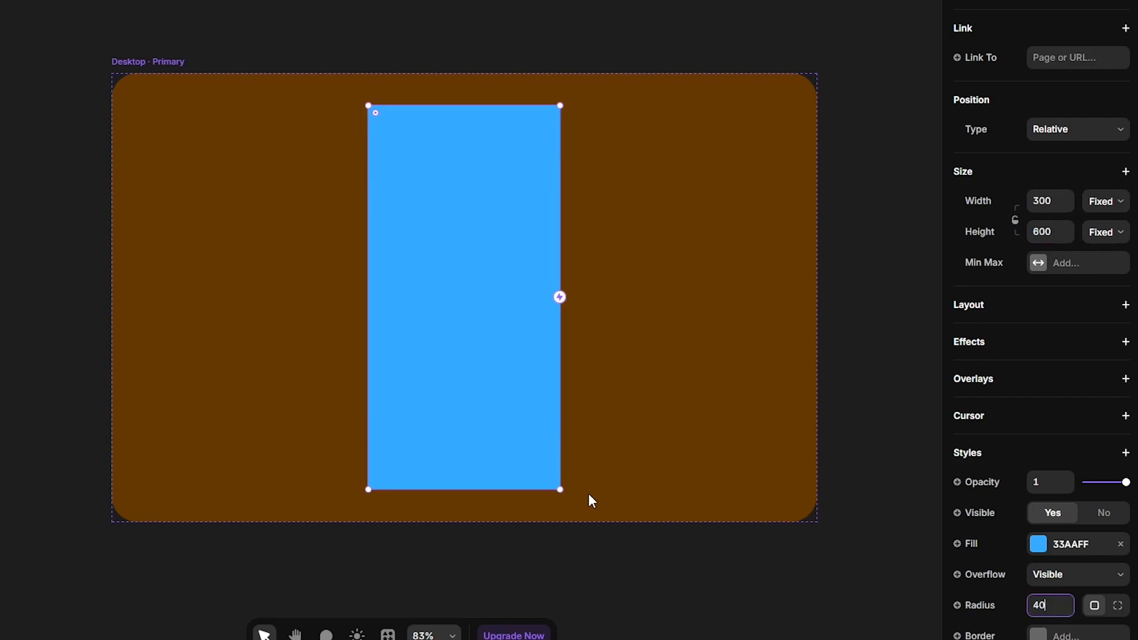
pyautogui.press('Return')
pyautogui.click(1064, 580)
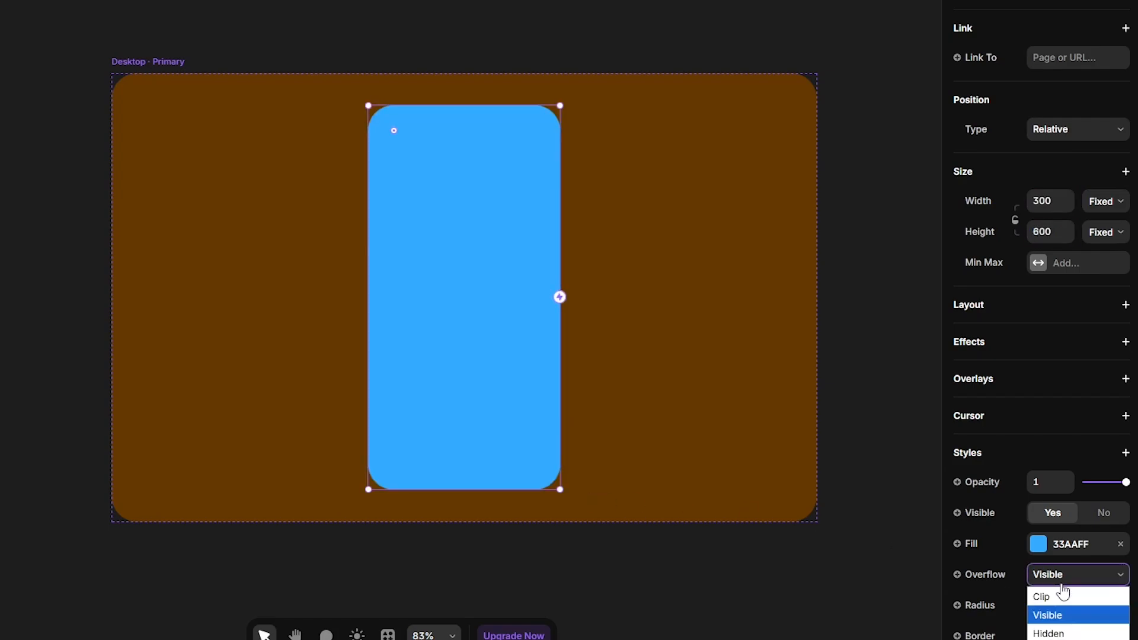
pyautogui.click(1063, 632)
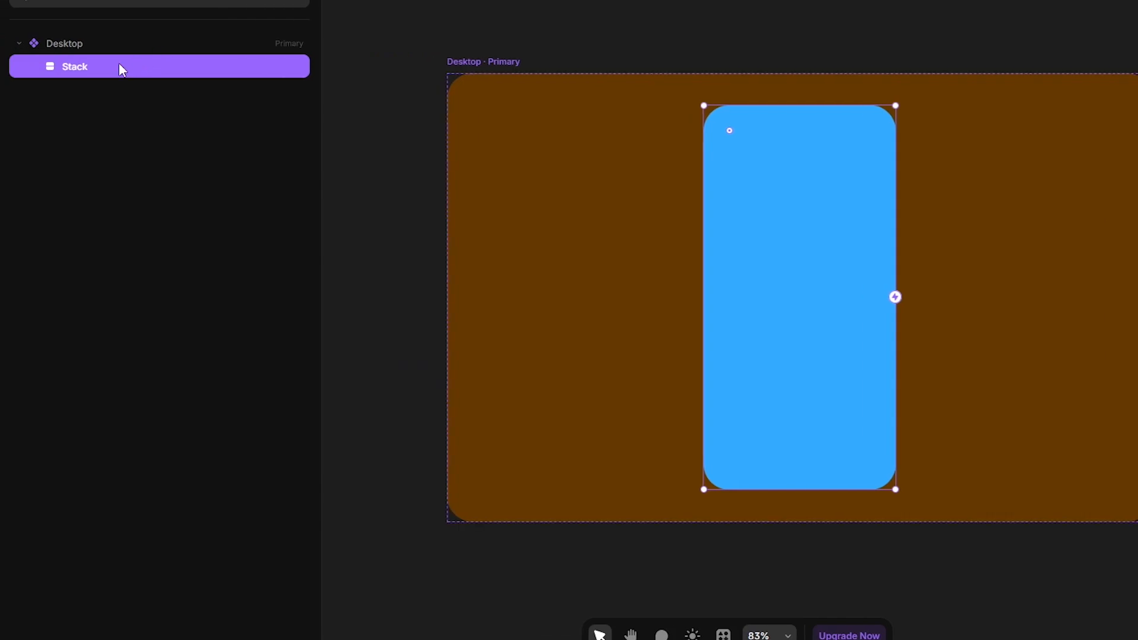
# Rename the tall blue stack inside the Desktop variant as "1"
pyautogui.doubleClick(93, 70)
pyautogui.write('1')
pyautogui.press('Return')
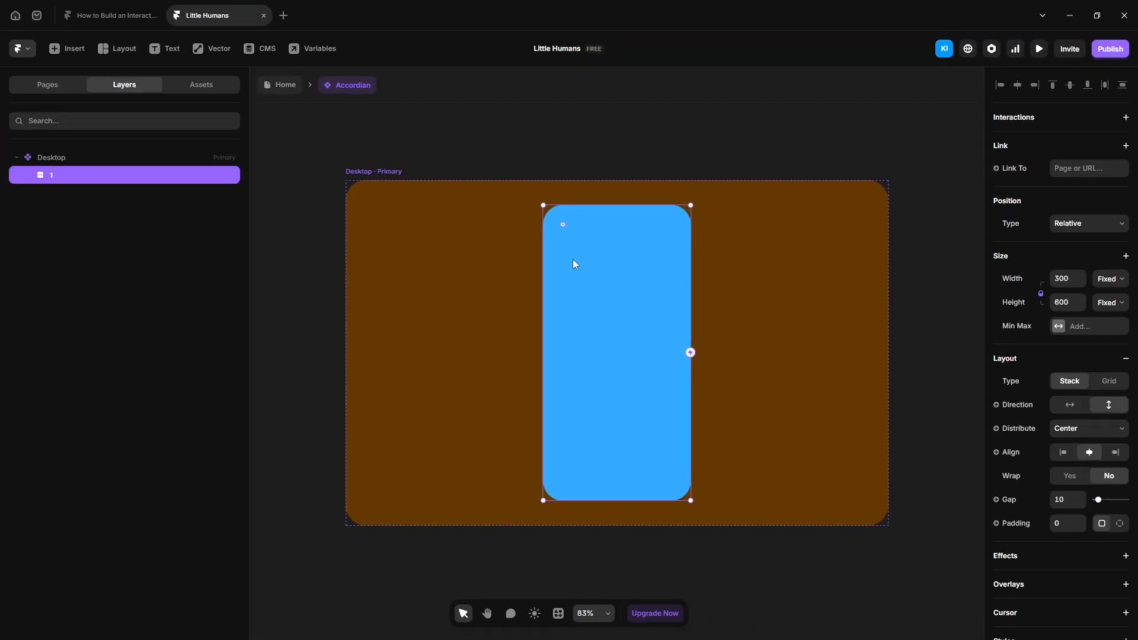
# Draw a frame inside stack "1" and set both its width and height to Fill
pyautogui.press('f')
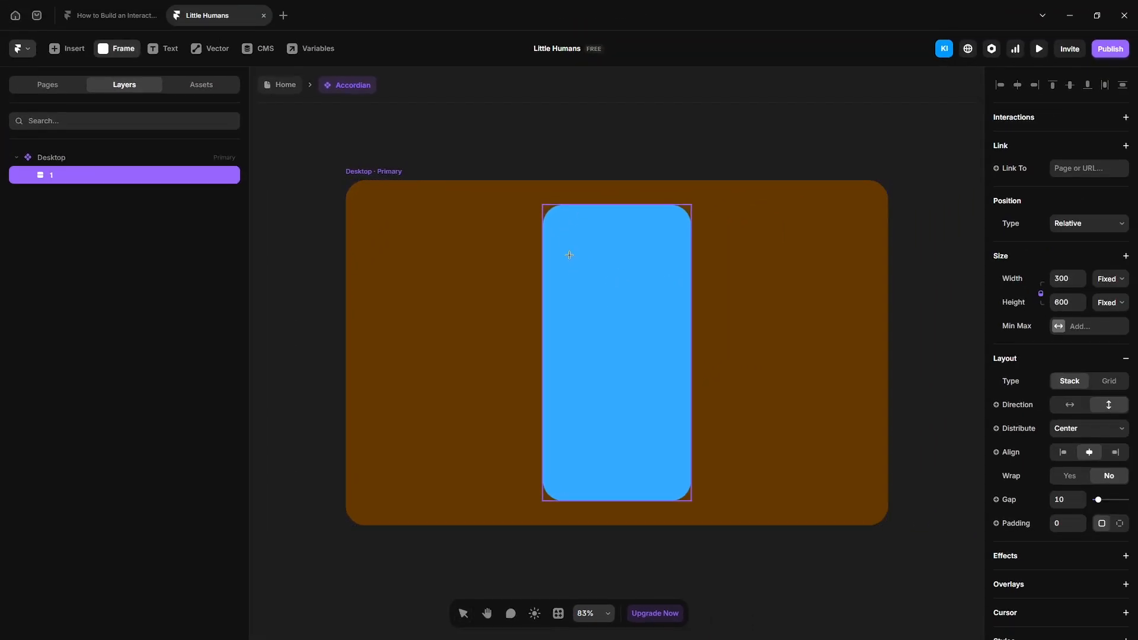
pyautogui.moveTo(754, 188); pyautogui.dragTo(850, 331)
pyautogui.click(1109, 278)
pyautogui.click(1104, 324)
pyautogui.click(1106, 302)
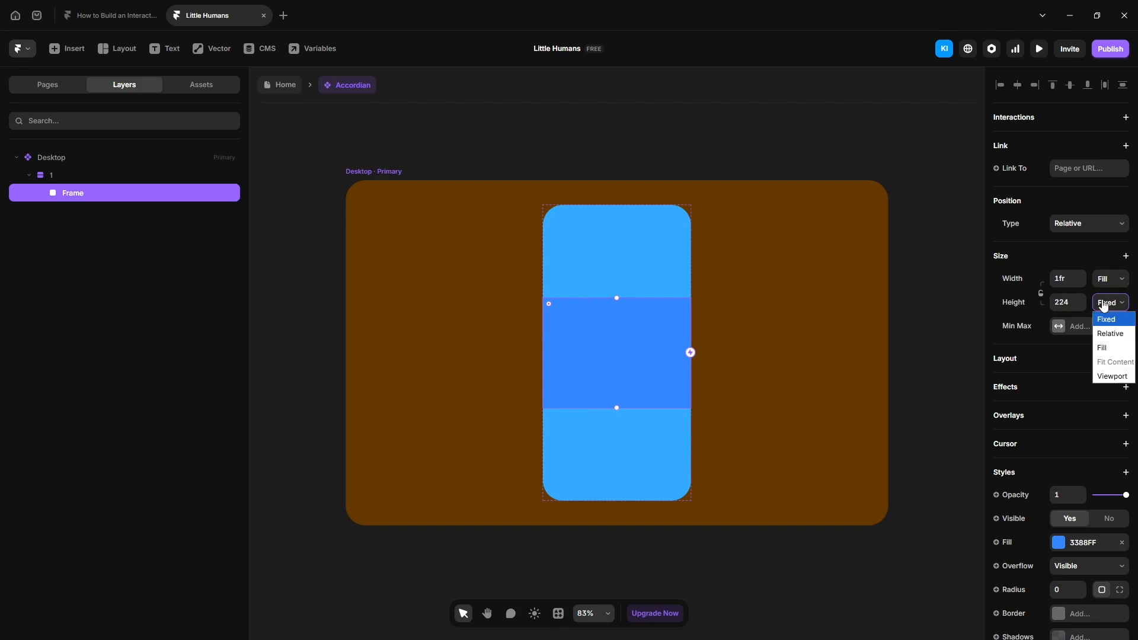
pyautogui.click(1104, 348)
# Switch the inner frame's fill to an image and load the photo of the model in the orange coat
pyautogui.click(1071, 550)
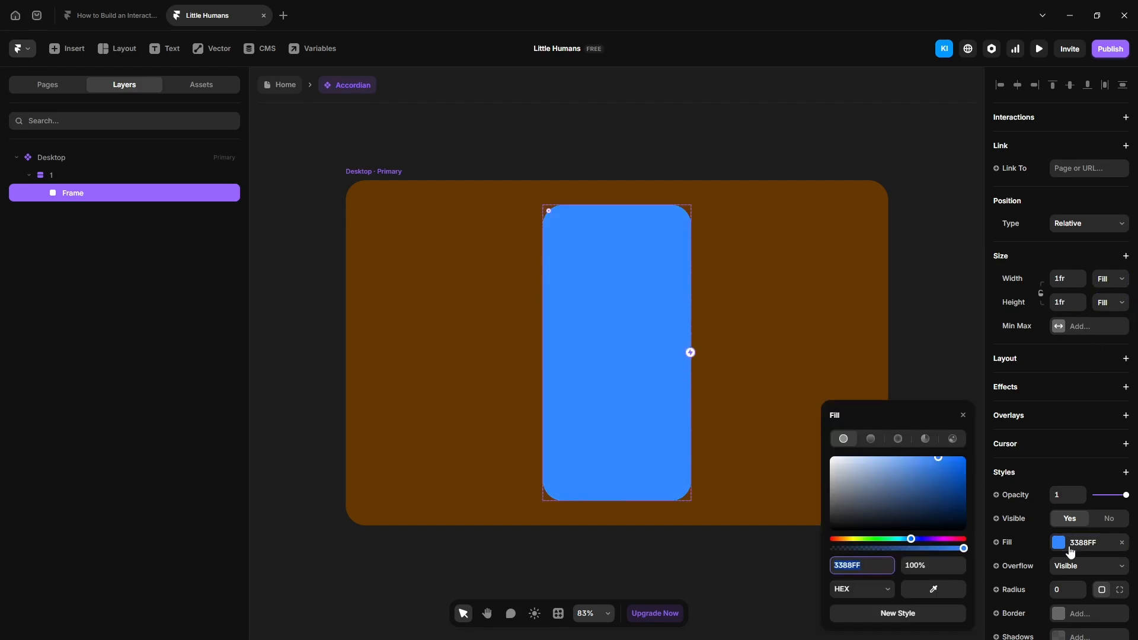
pyautogui.click(956, 440)
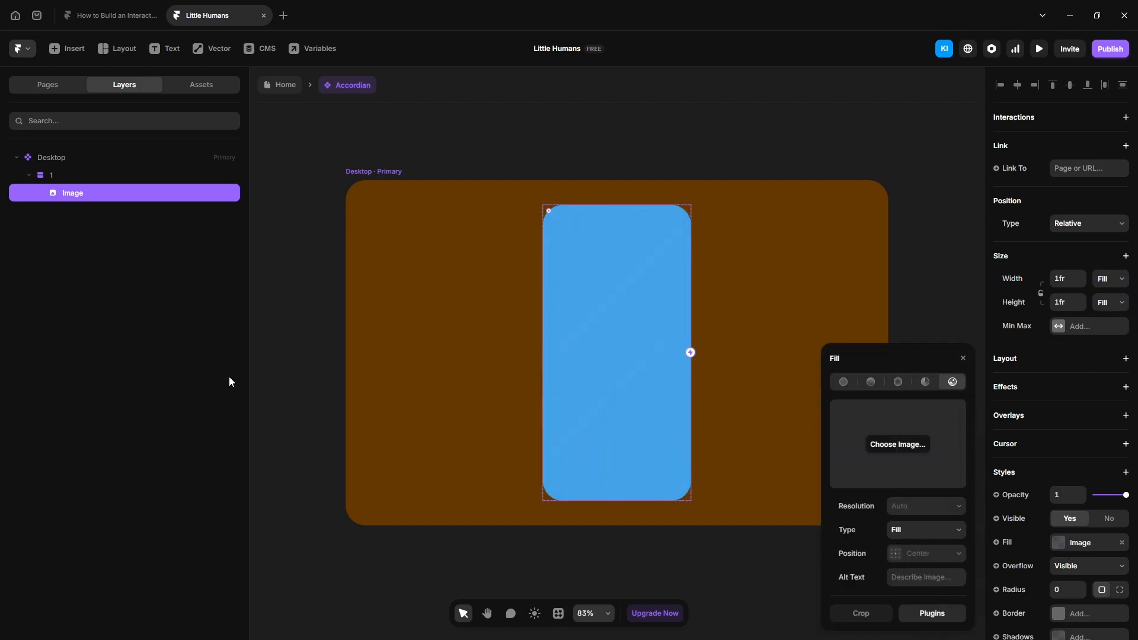
pyautogui.moveTo(929, 386); pyautogui.dragTo(904, 460)
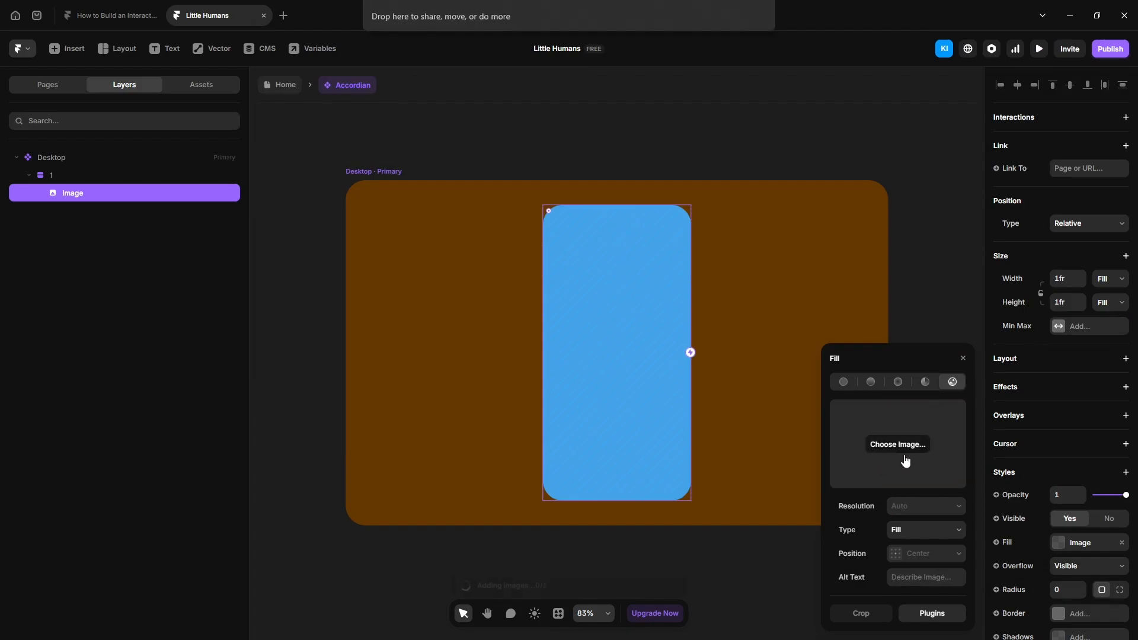
pyautogui.click(620, 537)
# Draw a frame about 197 by 58 px over the lower part of the photo and rename the photo's layer "Image"
pyautogui.press('f')
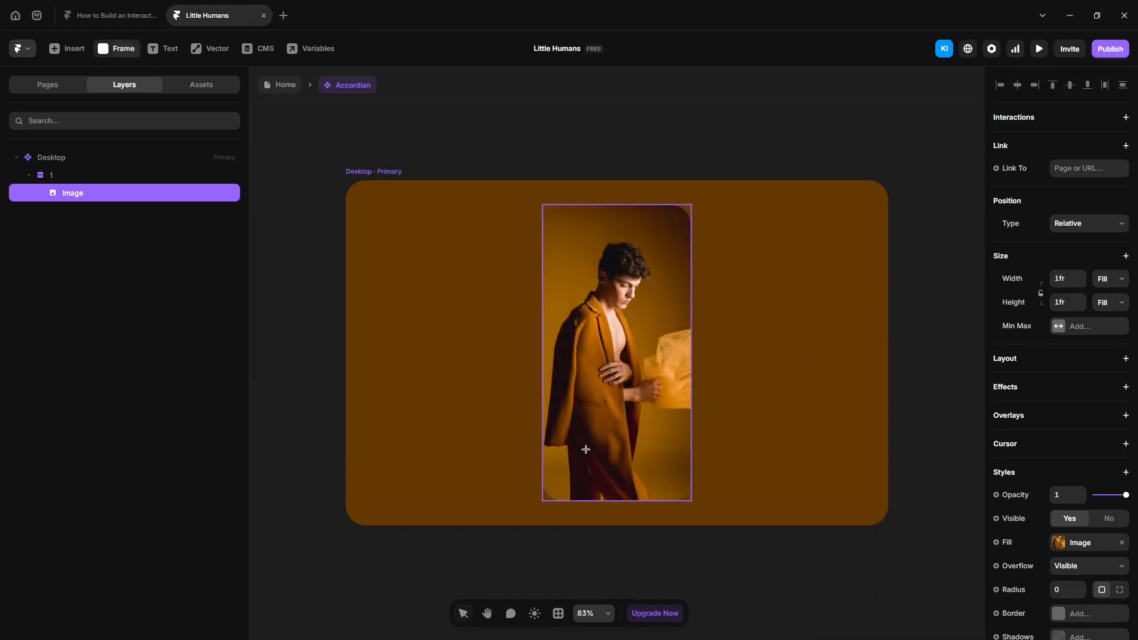
pyautogui.moveTo(563, 442); pyautogui.dragTo(661, 470)
pyautogui.click(76, 200)
pyautogui.doubleClick(75, 195)
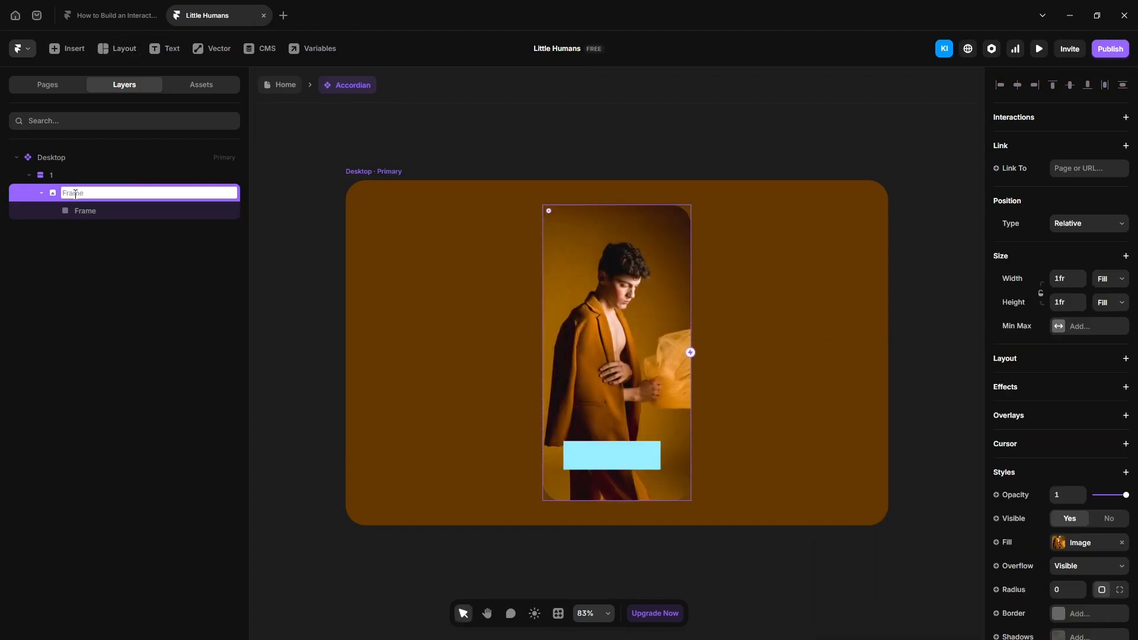
pyautogui.write('Image')
pyautogui.press('Return')
# Set the height of the small blue frame inside the Image layer to 40
pyautogui.click(86, 211)
pyautogui.click(1059, 393)
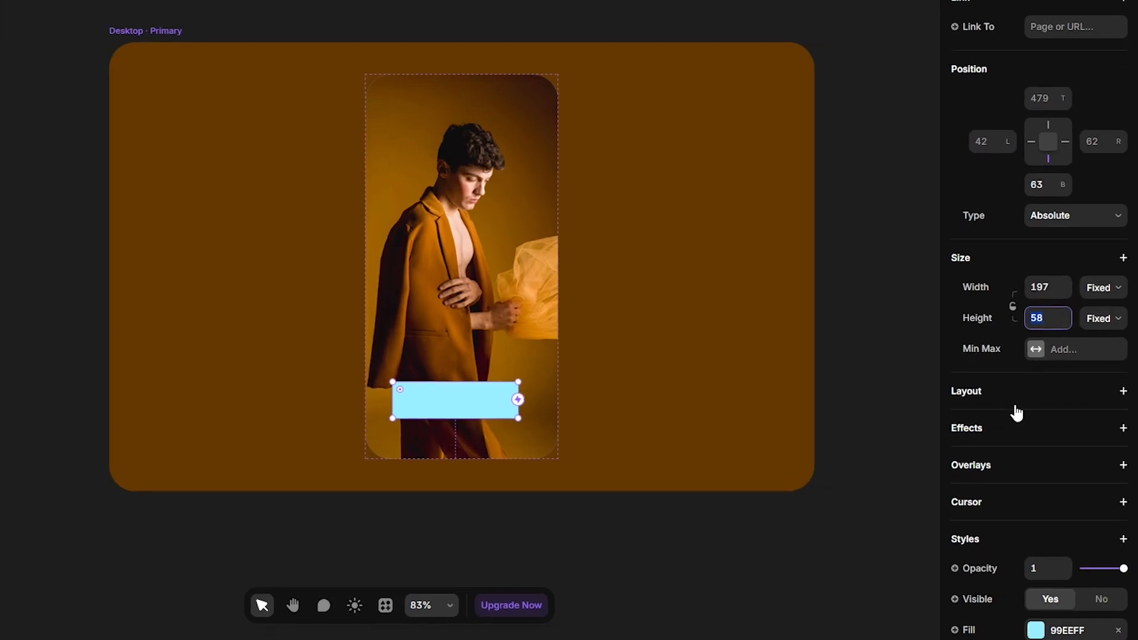
pyautogui.write('40')
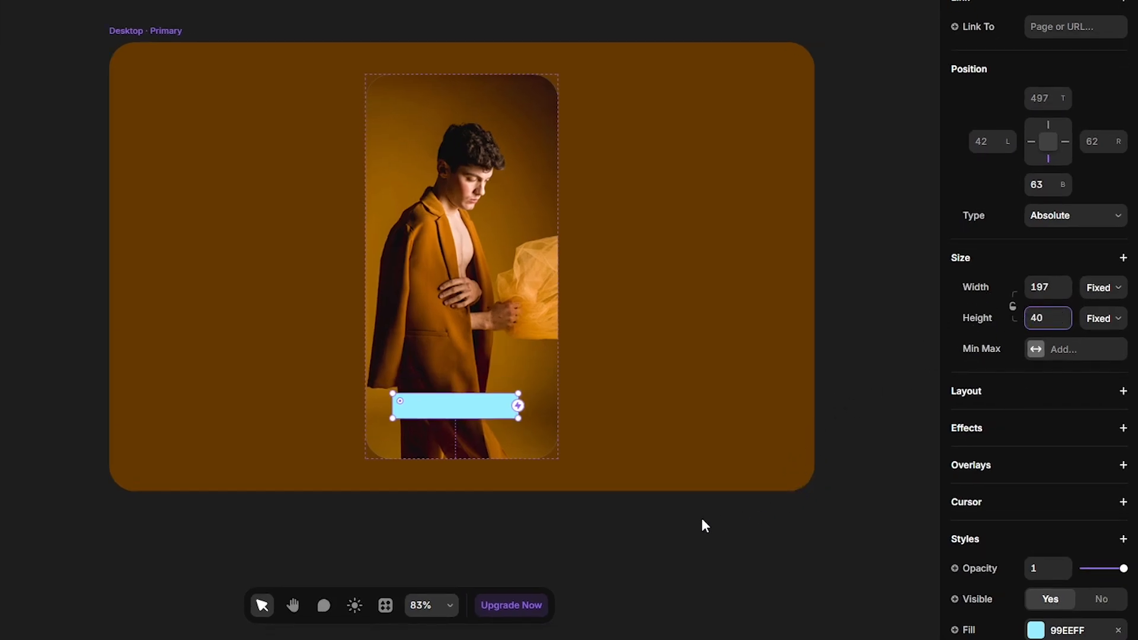
# Change the small frame's fill to FF5819 and round its corners with a radius of 20
pyautogui.scroll(-4, 999, 483)
pyautogui.click(1070, 410)
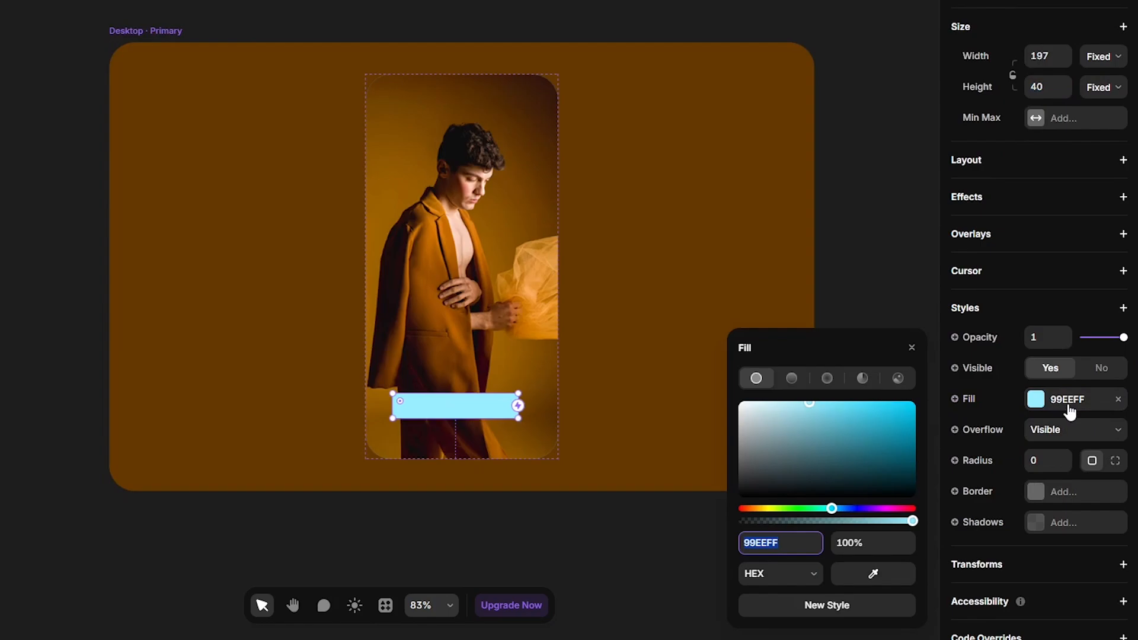
pyautogui.write('FF5819')
pyautogui.press('Return')
pyautogui.click(1045, 464)
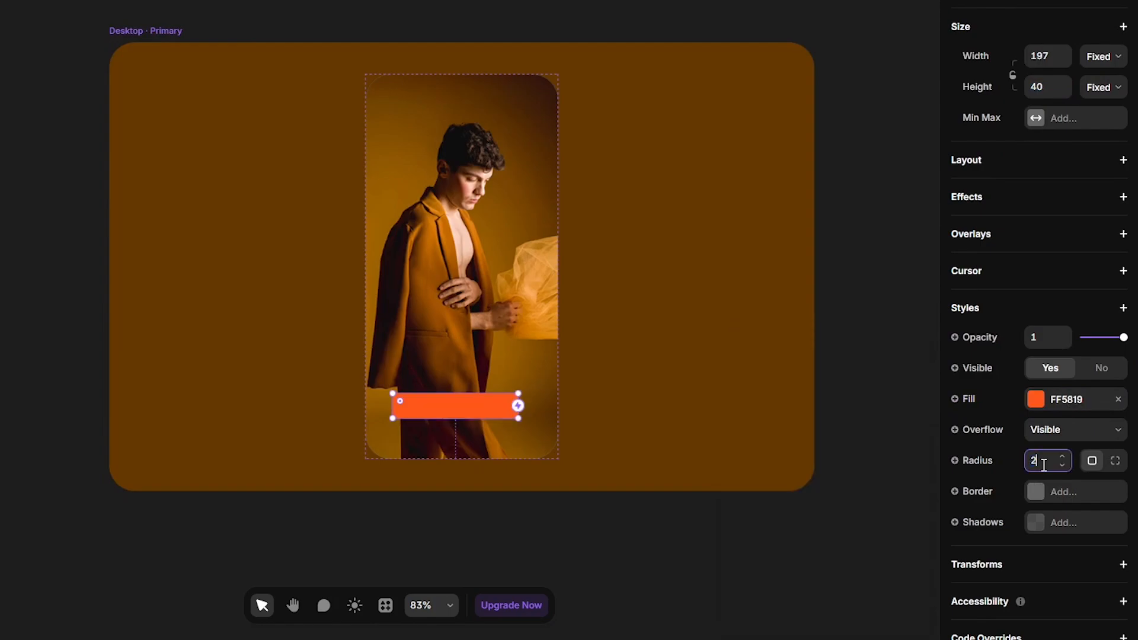
pyautogui.write('20')
pyautogui.press('Return')
# Give the orange pill frame a stack layout and rename it "Button"
pyautogui.click(989, 172)
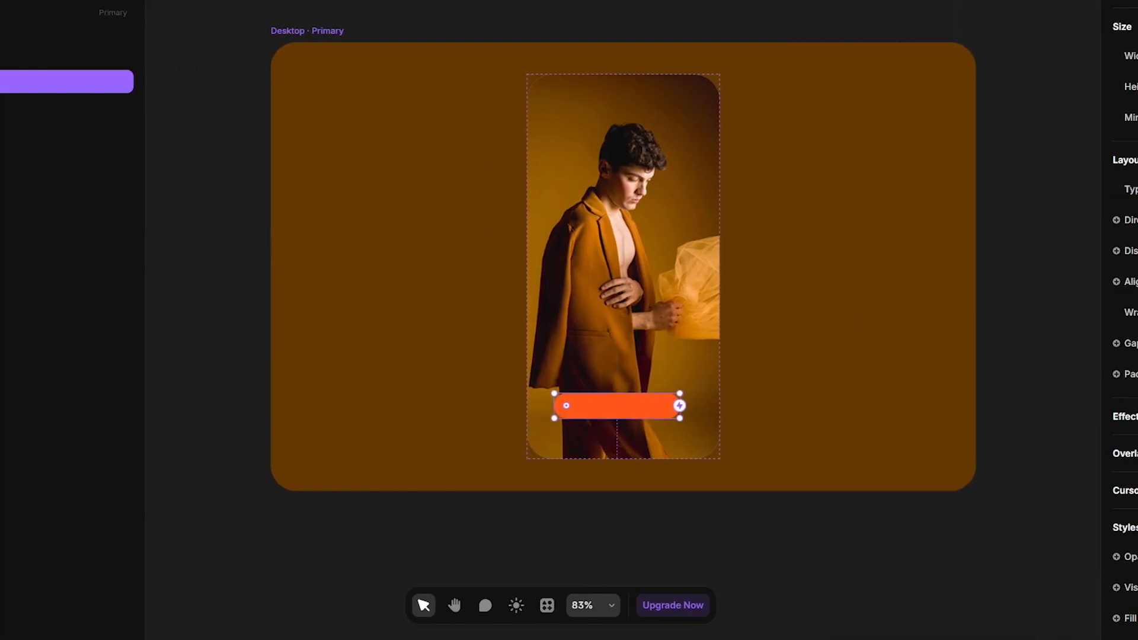
pyautogui.doubleClick(74, 83)
pyautogui.write('Button')
pyautogui.press('Return')
# Add the text "Shop Now" inside the Button and color it white (FFFFFF)
pyautogui.write('t')
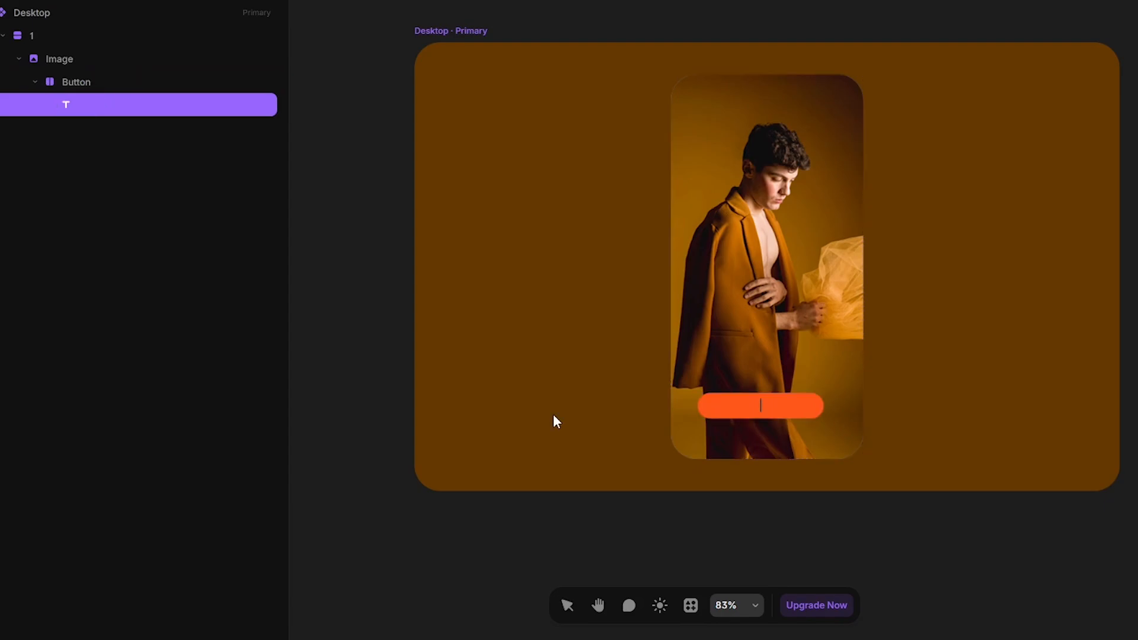
pyautogui.write('Shop Now')
pyautogui.scroll(-4, 1041, 516)
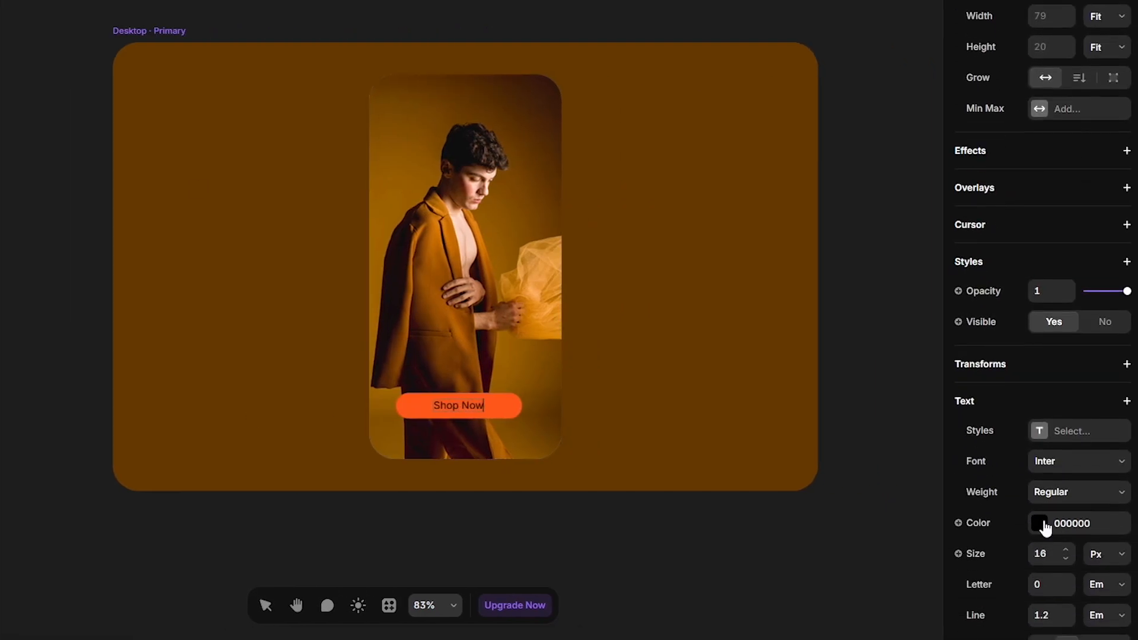
pyautogui.click(1041, 464)
pyautogui.click(816, 534)
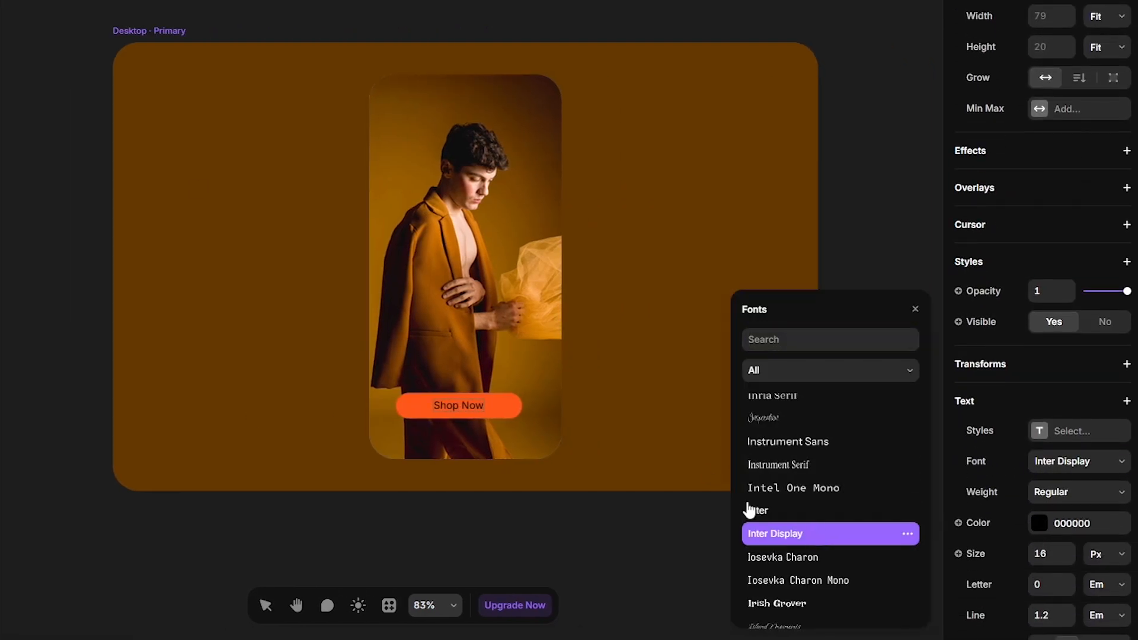
pyautogui.click(1037, 530)
pyautogui.moveTo(802, 446); pyautogui.dragTo(706, 383)
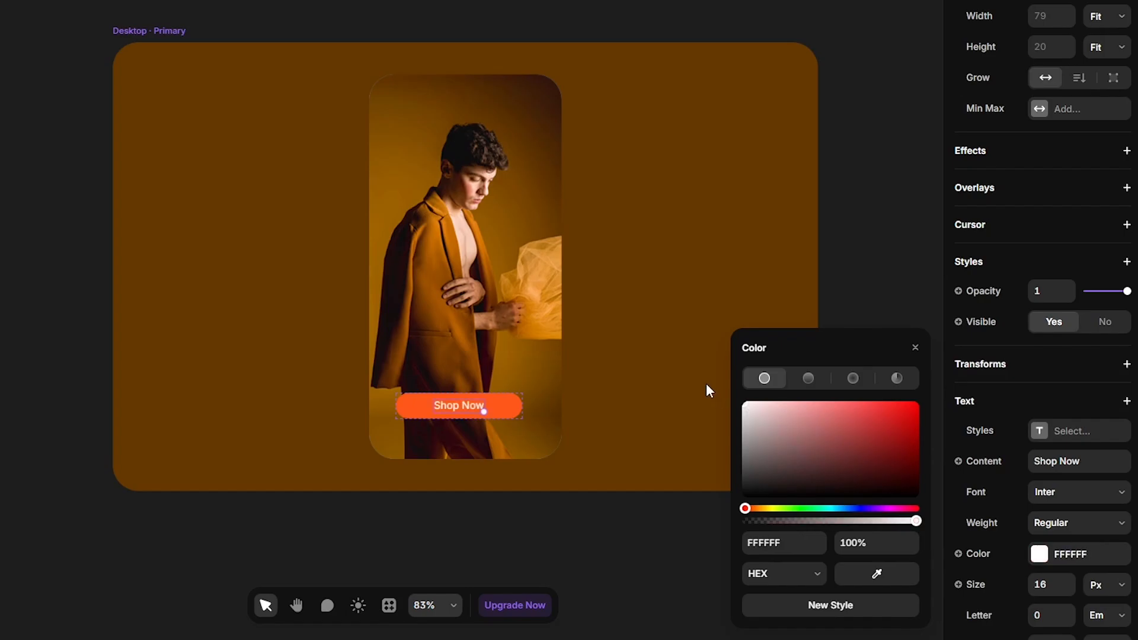
# Draw a small frame inside the Button and set its width and height to 30
pyautogui.scroll(5, 506, 412)
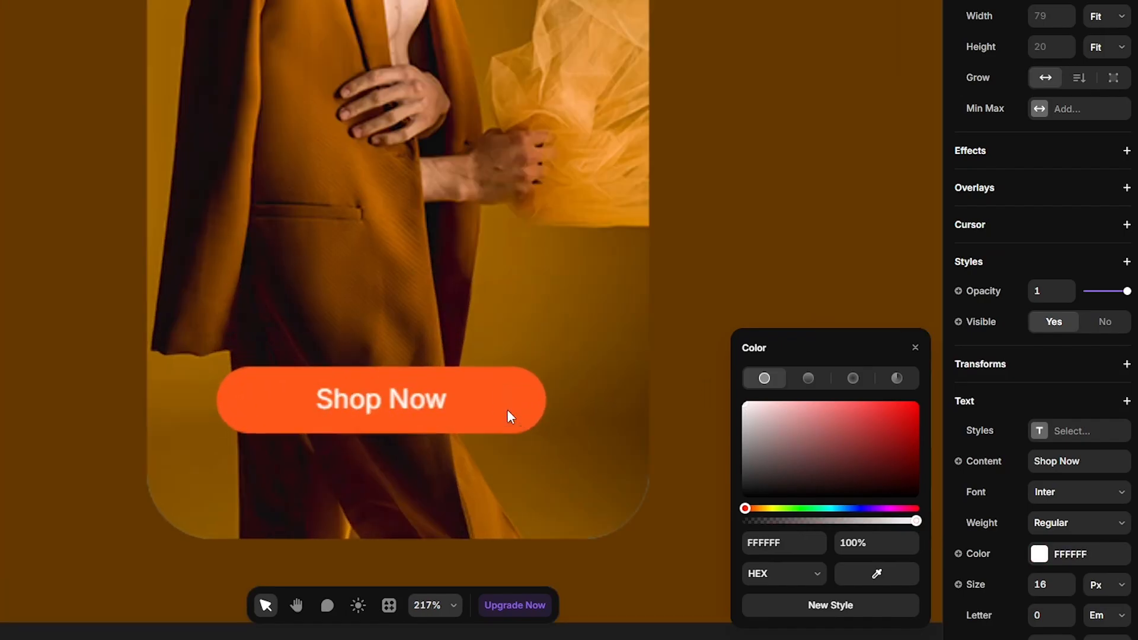
pyautogui.press('f')
pyautogui.moveTo(483, 393); pyautogui.dragTo(508, 415)
pyautogui.click(1041, 171)
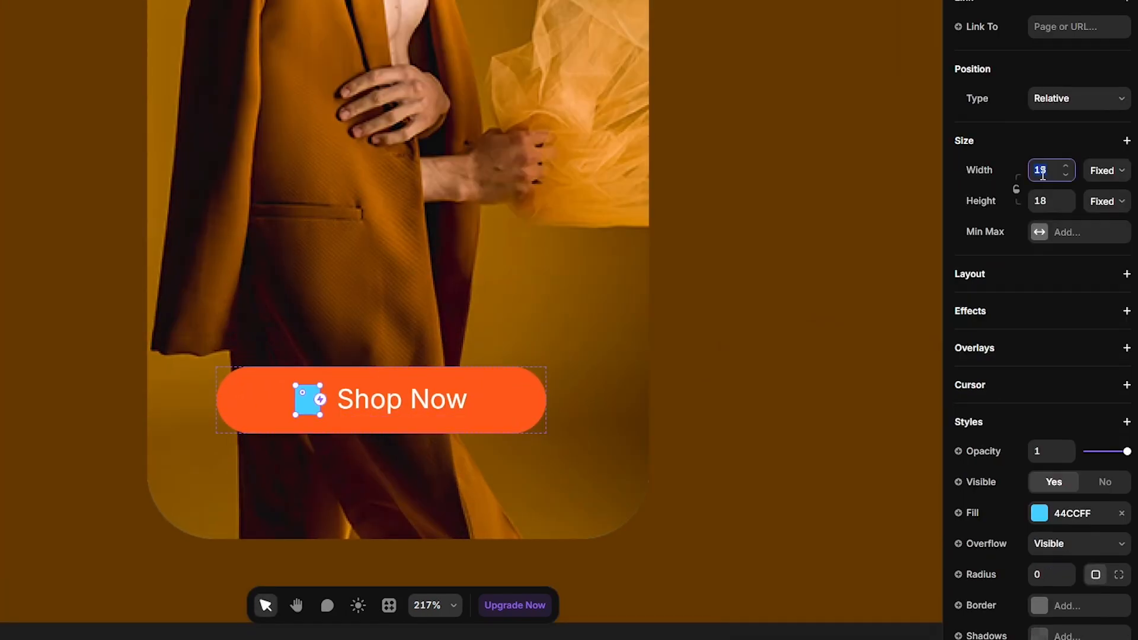
pyautogui.write('30')
pyautogui.press('Tab')
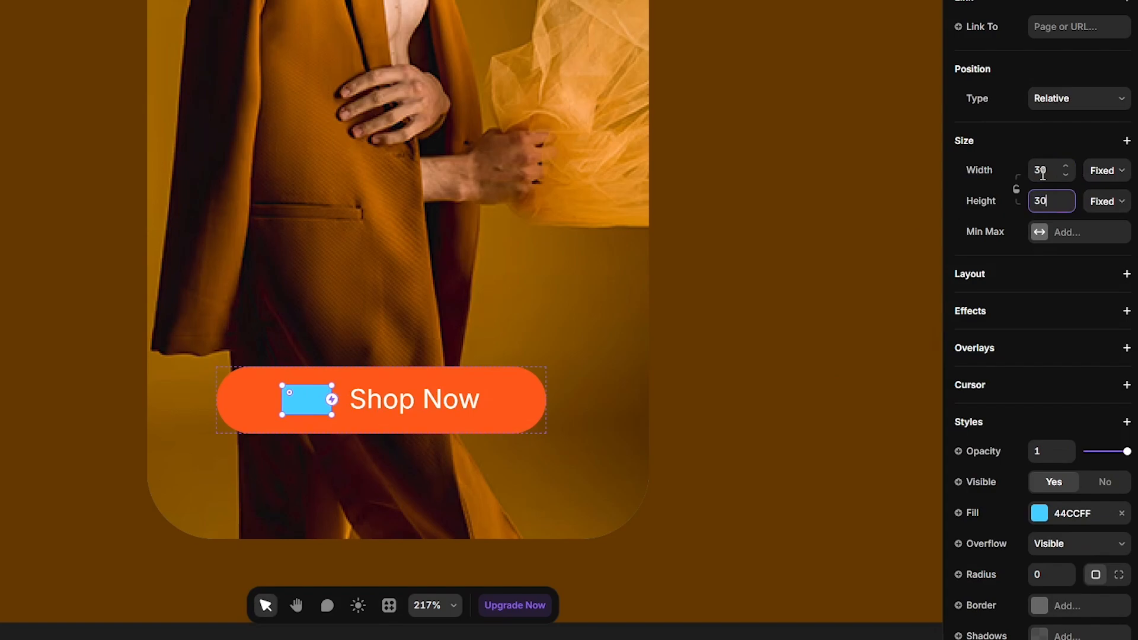
pyautogui.press('Return')
# Turn the small square into a white circle with a radius of 15 and fill FFFFFF
pyautogui.click(1044, 569)
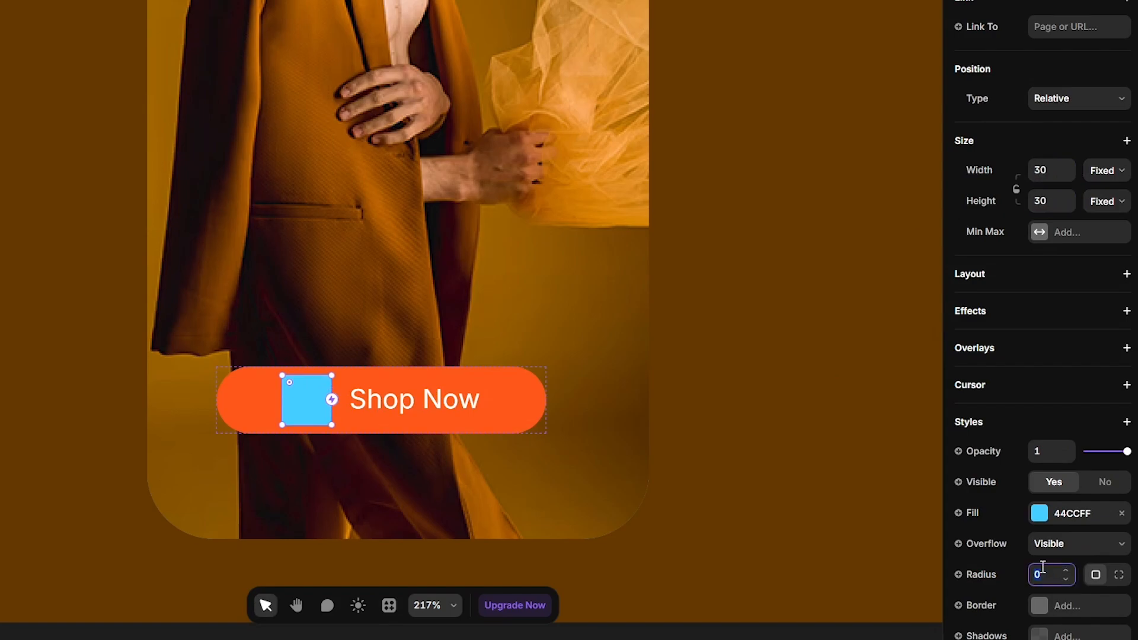
pyautogui.press('Return')
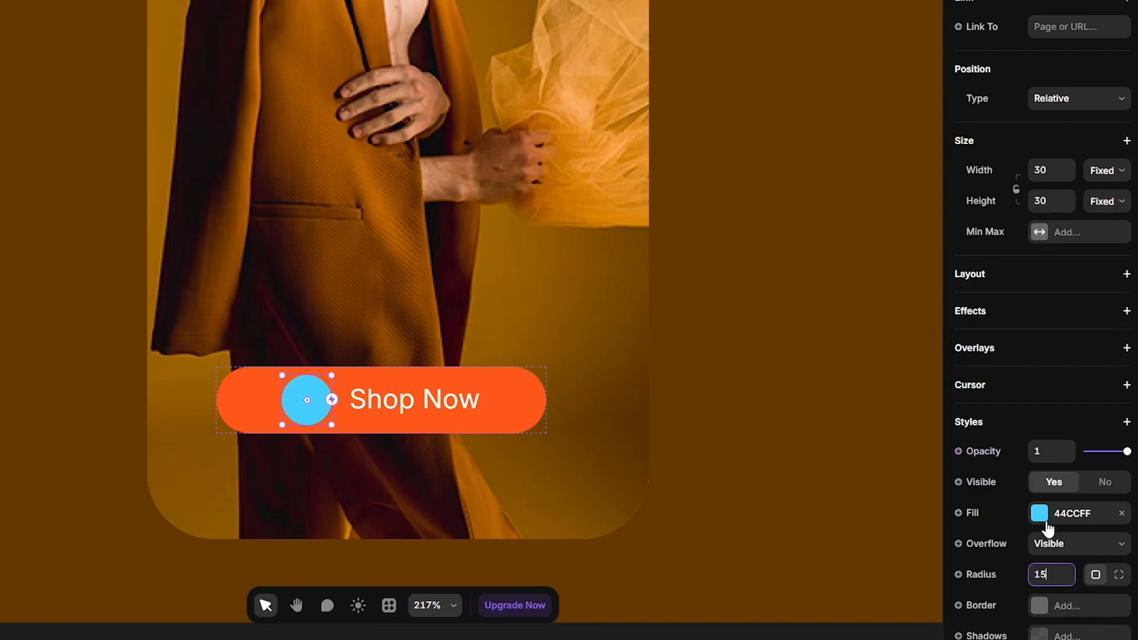
pyautogui.click(1039, 514)
pyautogui.click(797, 445)
pyautogui.moveTo(796, 444); pyautogui.dragTo(702, 369)
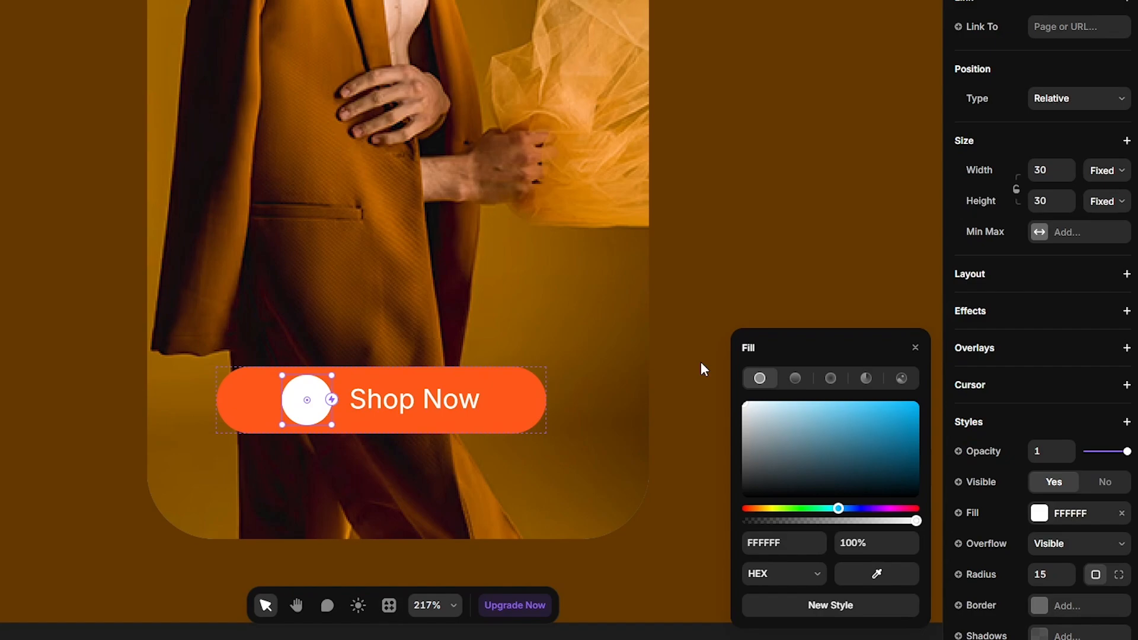
# Give the white circle a stack layout and reorder it to follow the "Shop Now" text
pyautogui.click(978, 276)
pyautogui.moveTo(20, 106); pyautogui.dragTo(83, 141)
# Paste the copied arrow path into the white circle and set its width to 15 with proportions kept
pyautogui.hotkey('ctrl', 'v')
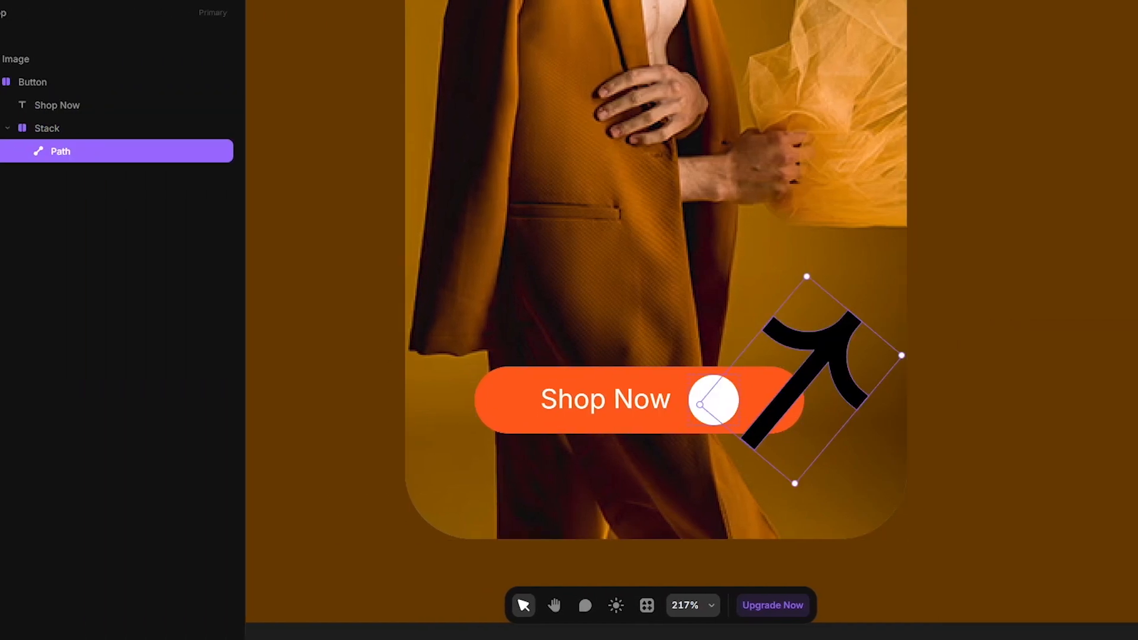
pyautogui.click(1036, 93)
pyautogui.write('15')
pyautogui.press('Return')
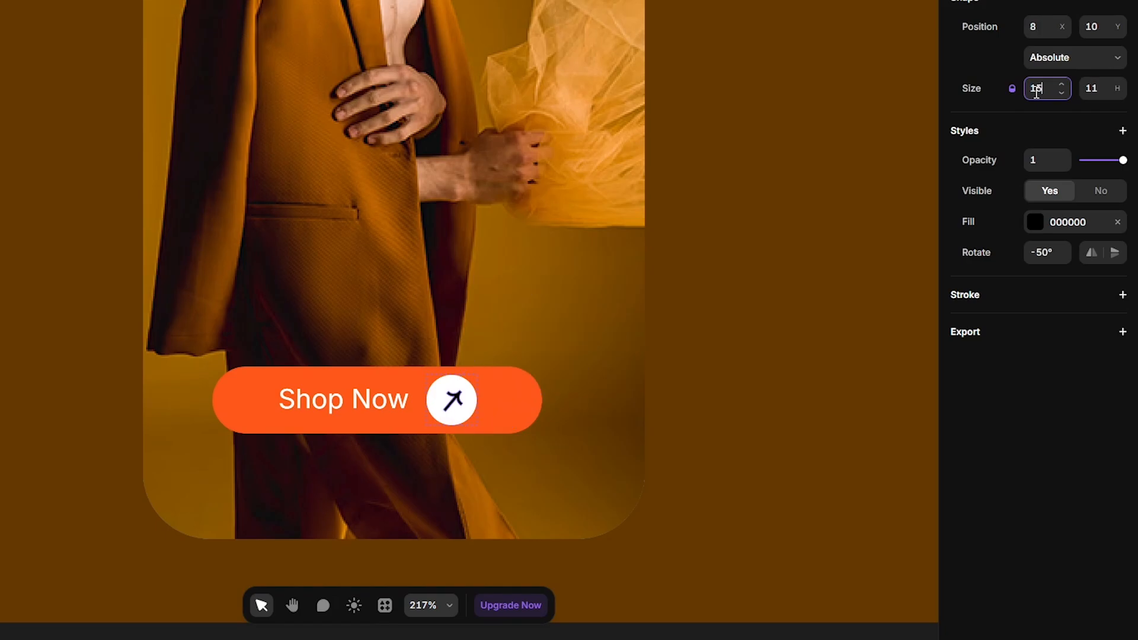
# Set the arrow's fill to FF5819 and rename the white circle's layer "Icon"
pyautogui.click(1037, 222)
pyautogui.doubleClick(795, 420)
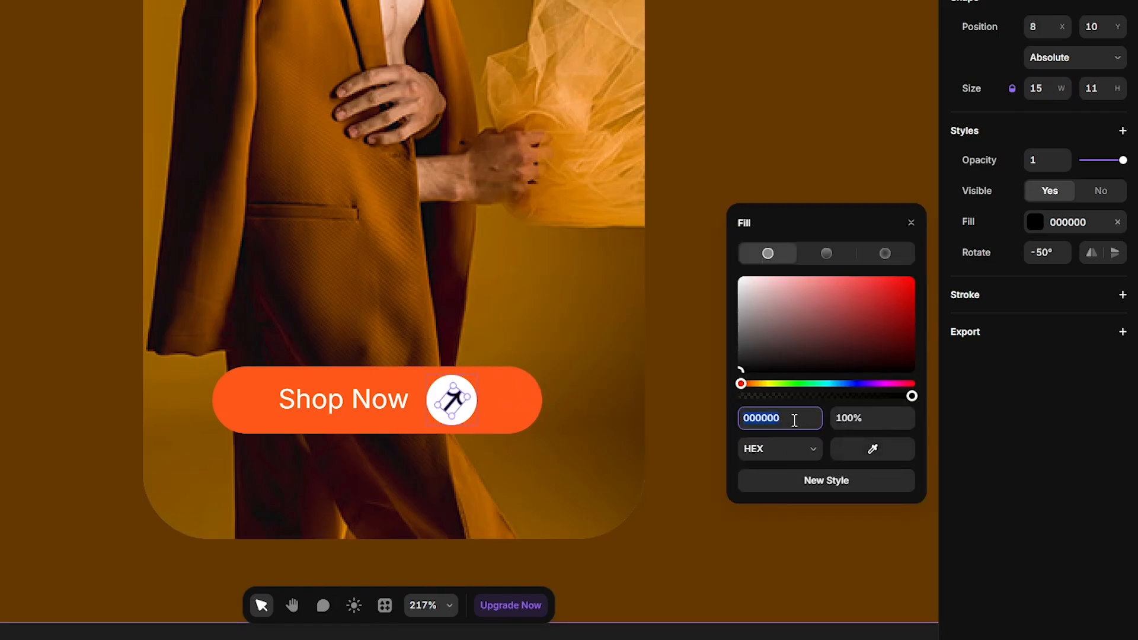
pyautogui.write('FF5819')
pyautogui.press('Return')
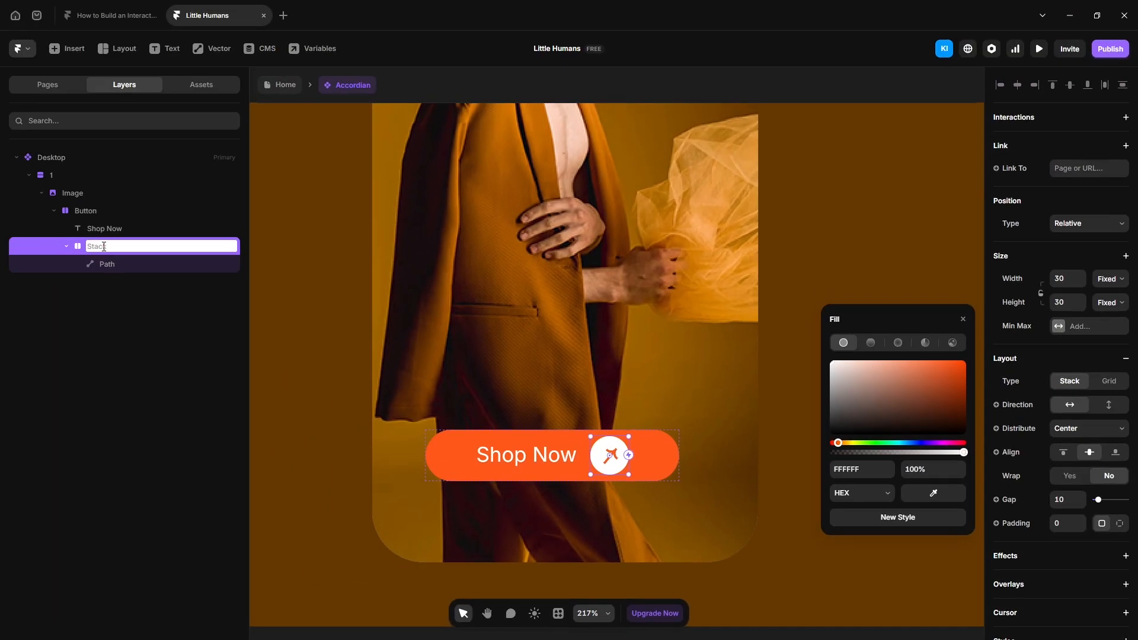
pyautogui.write('n')
pyautogui.press('Return')
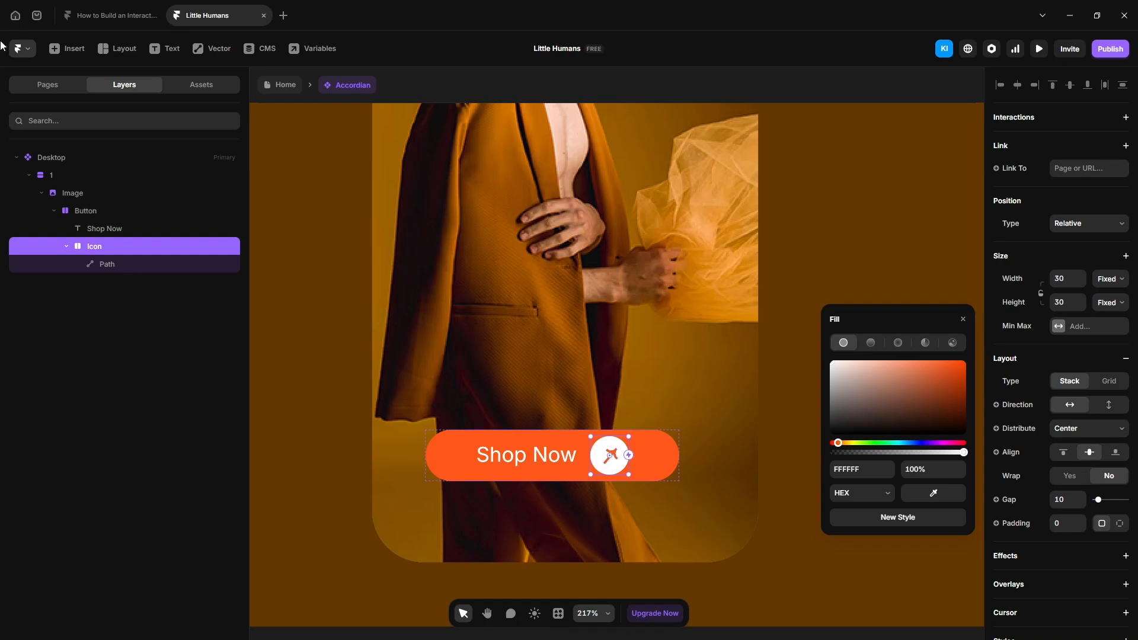
# Find the Iconify plugin with the search "icon", look through its Material Symbols icons and close it
pyautogui.click(22, 48)
pyautogui.moveTo(40, 293)
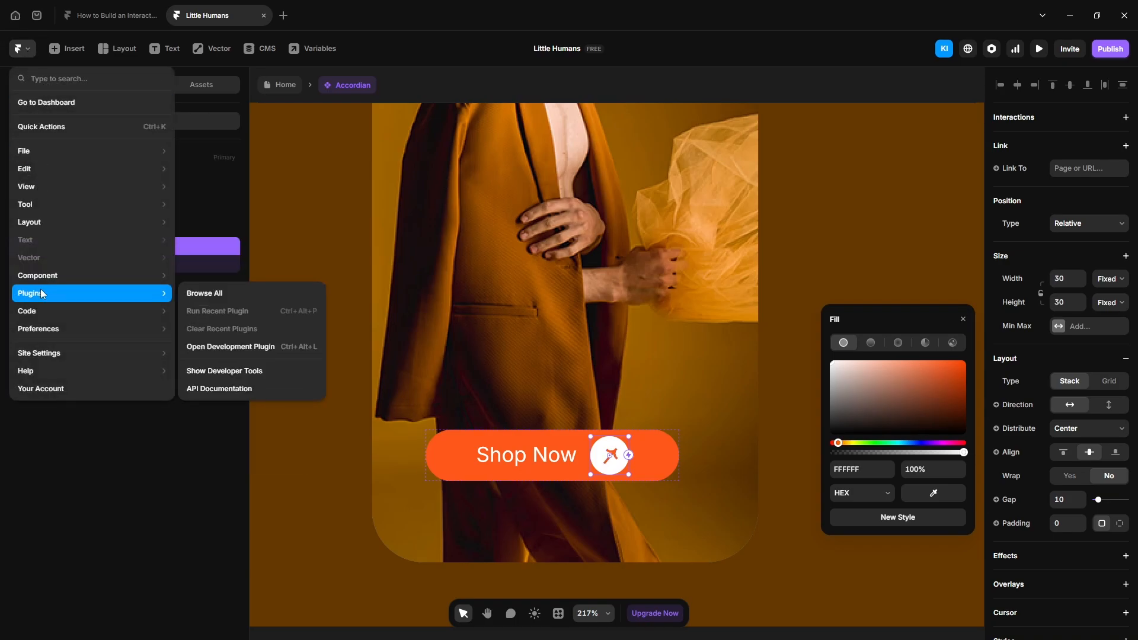
pyautogui.click(213, 291)
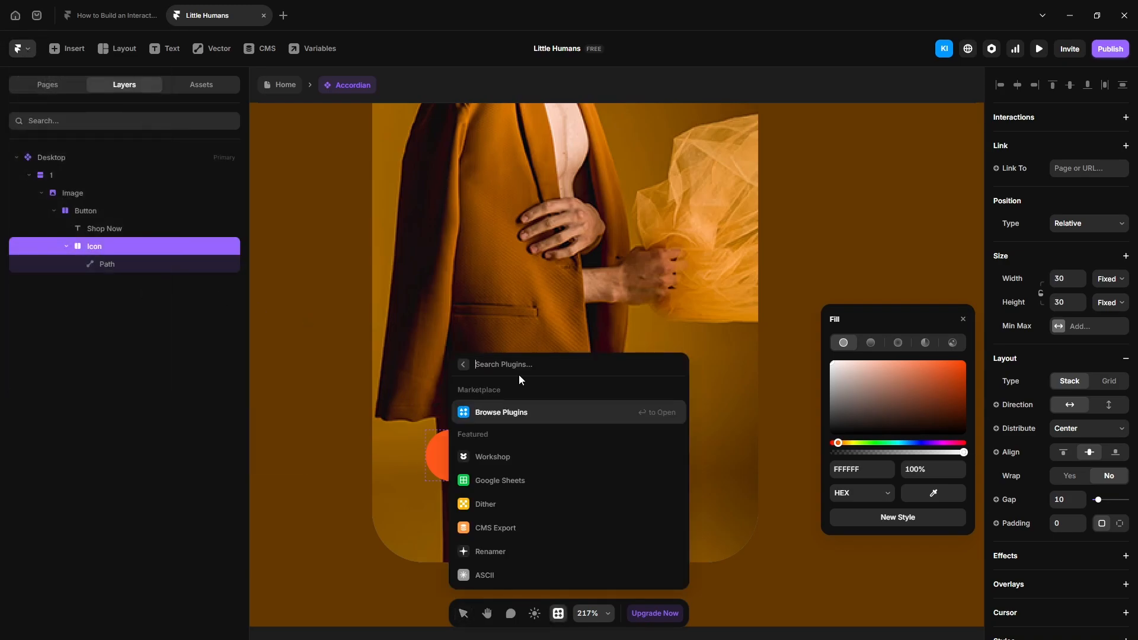
pyautogui.write('icon')
pyautogui.press('Return')
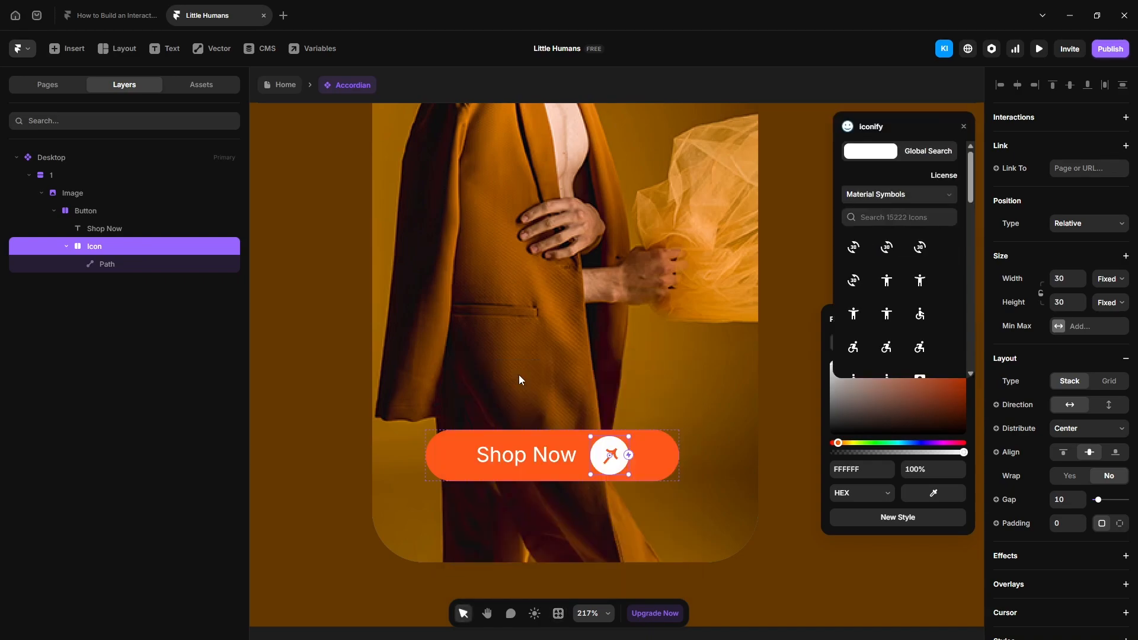
pyautogui.scroll(-5, 905, 313)
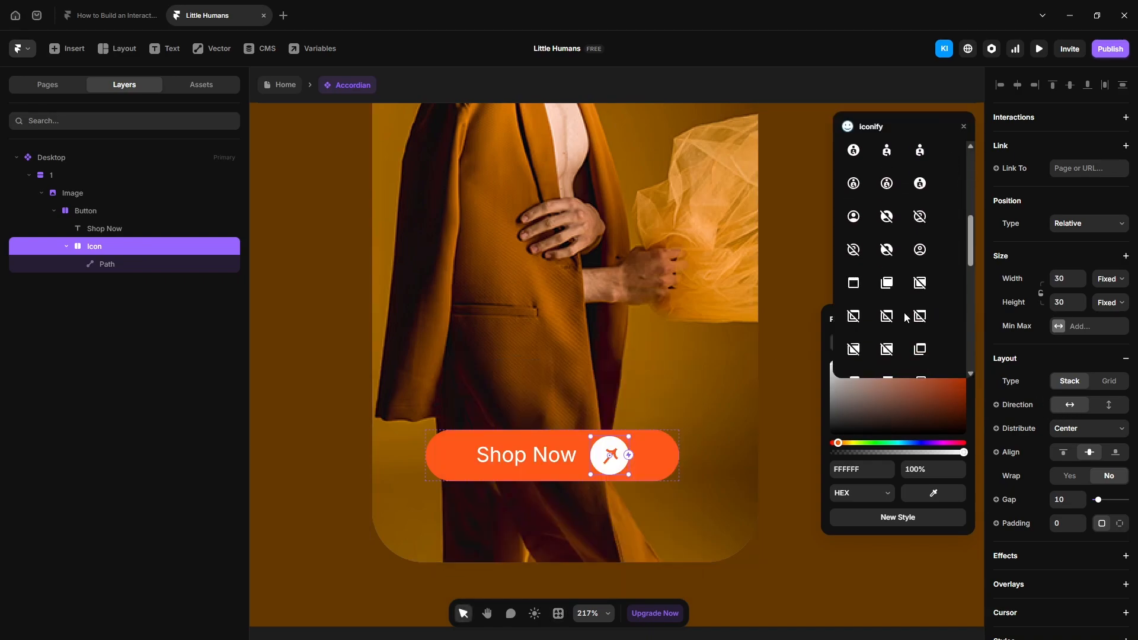
pyautogui.scroll(5, 904, 313)
pyautogui.click(964, 128)
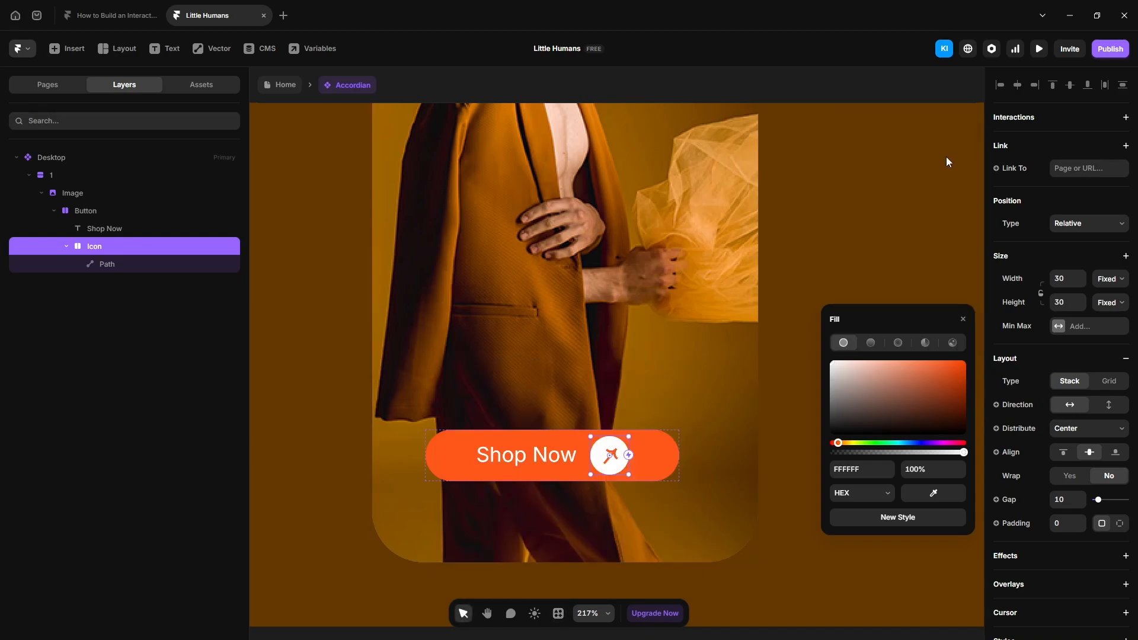
# Set the Button stack's distribution to Space Between
pyautogui.click(92, 211)
pyautogui.click(1089, 340)
pyautogui.click(1080, 402)
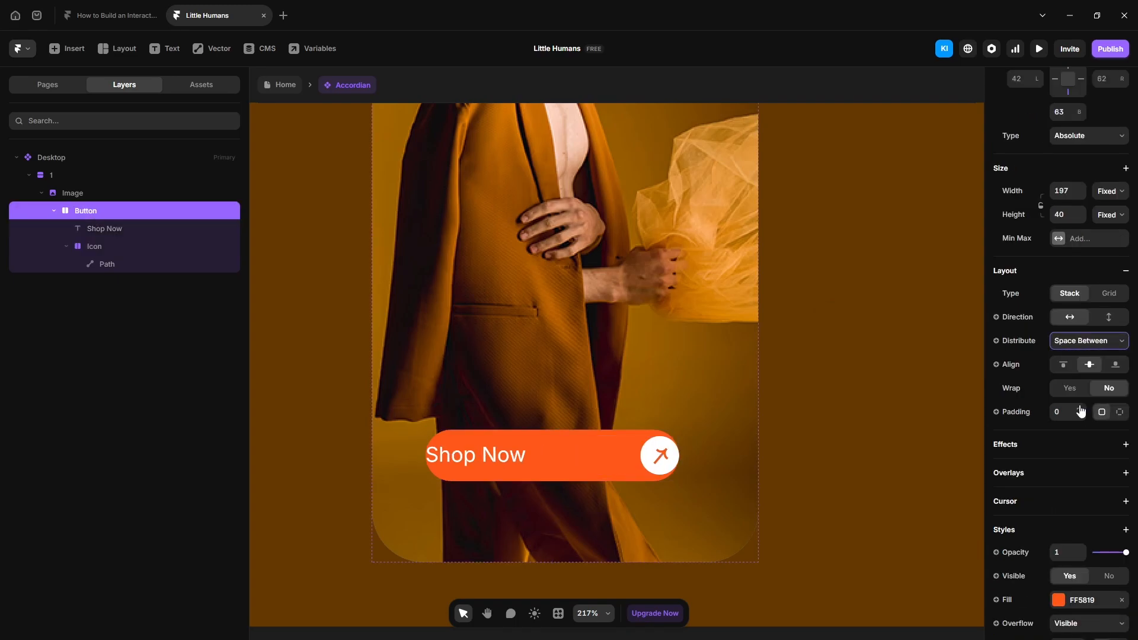
# Set the Button's right and left padding individually to 10
pyautogui.click(1120, 411)
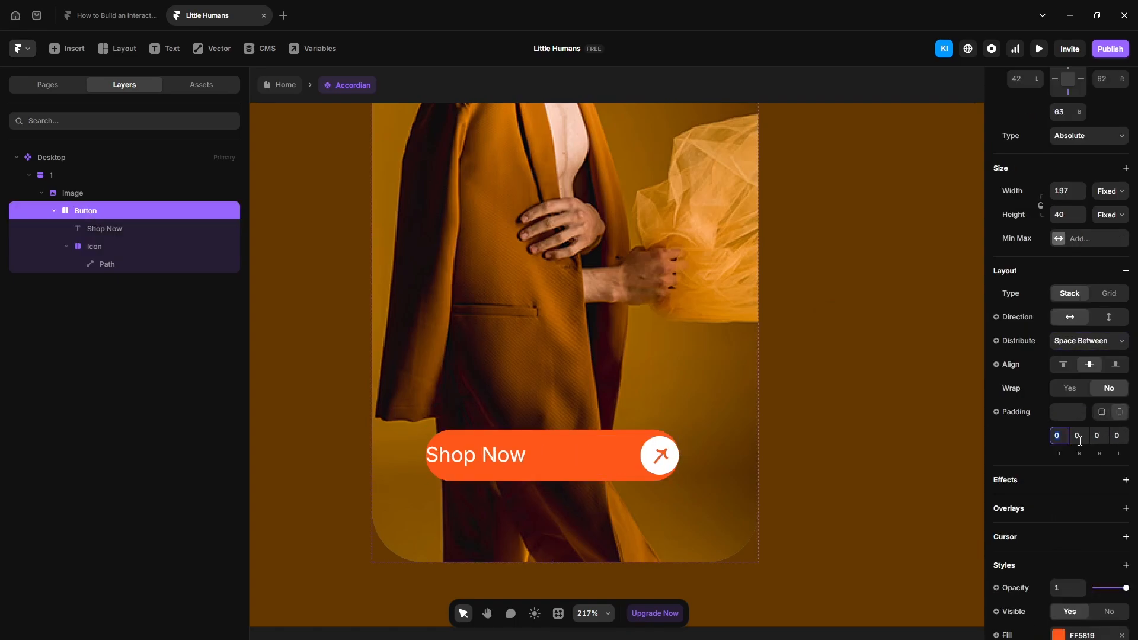
pyautogui.click(1079, 435)
pyautogui.write('1')
pyautogui.click(1123, 435)
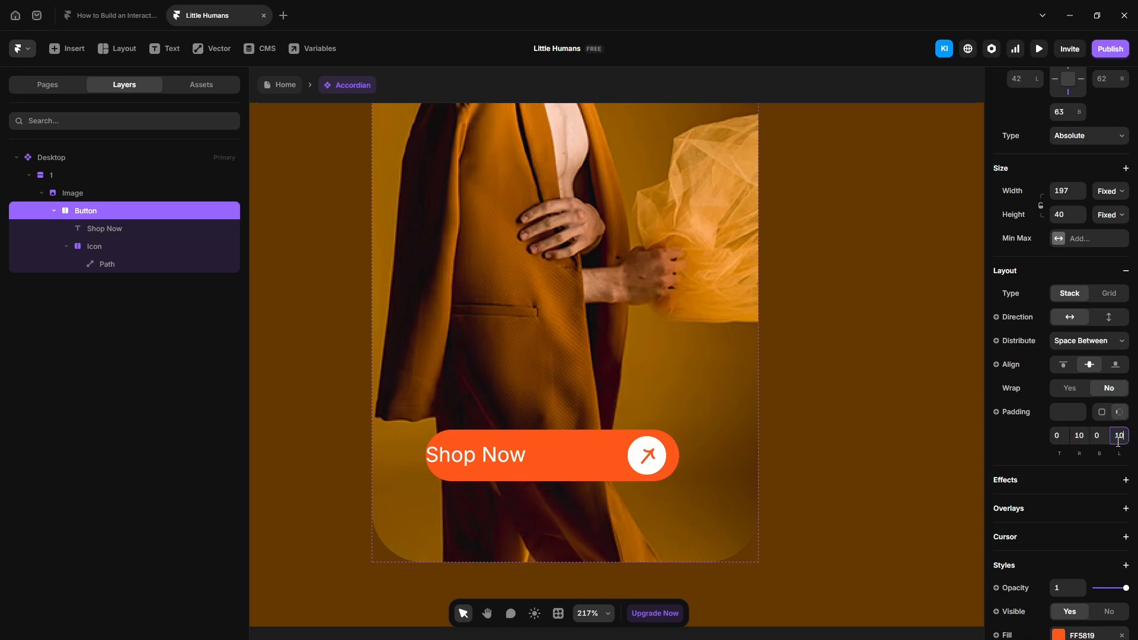
pyautogui.write('10')
pyautogui.press('Return')
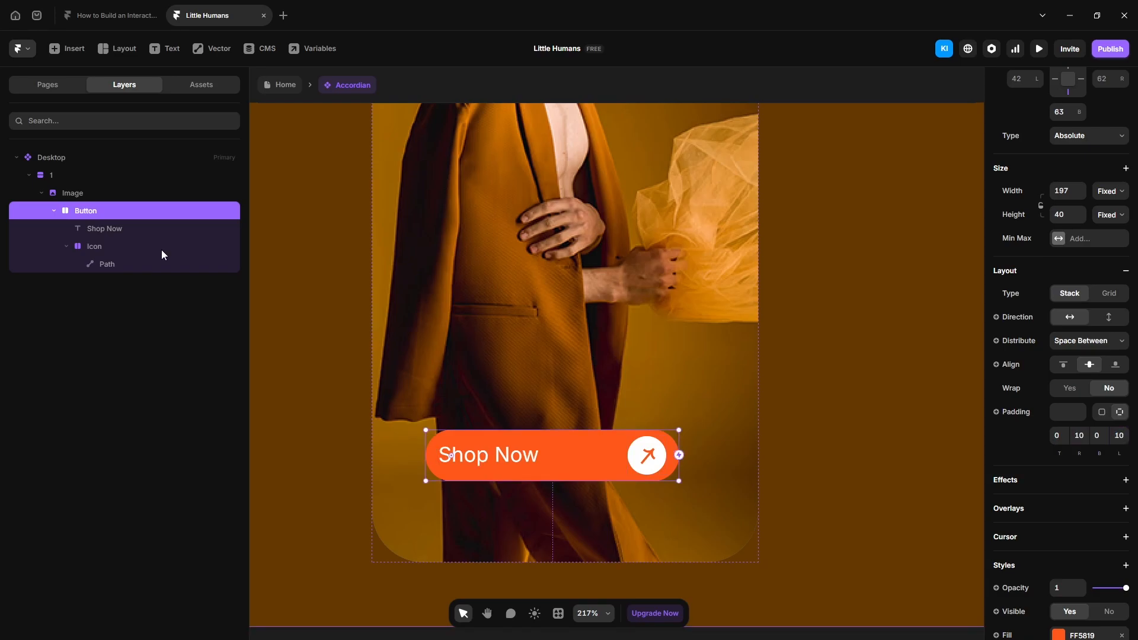
# Wrap the Button in a new stack and rename that stack "Button and badge"
pyautogui.hotkey('ctrl', 'Return')
pyautogui.doubleClick(86, 210)
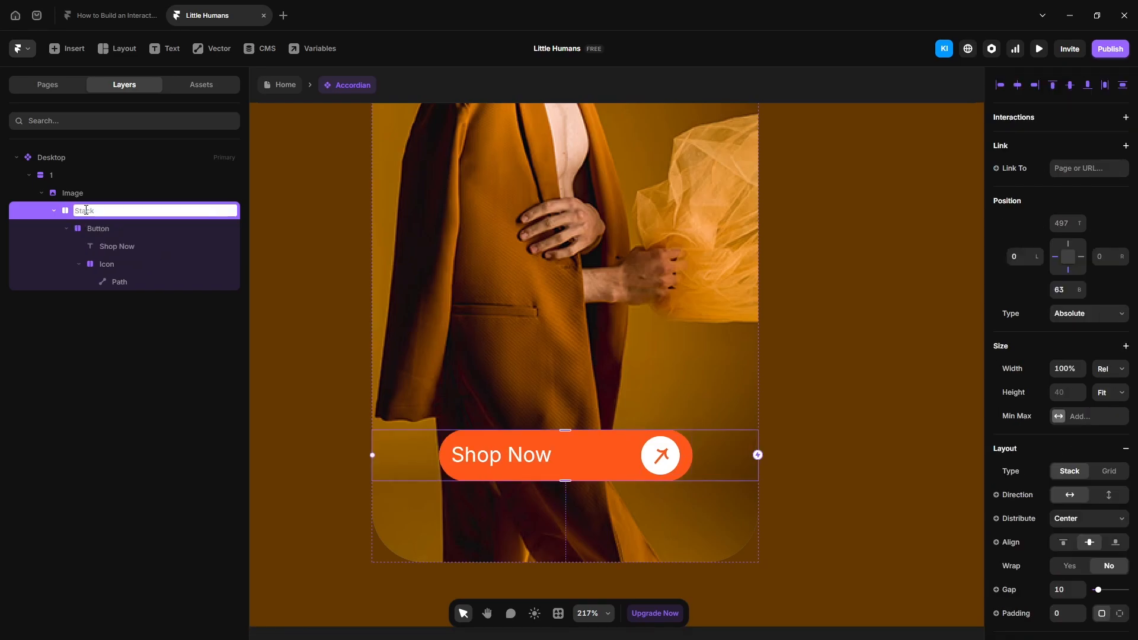
pyautogui.write('Button and badge')
pyautogui.press('Return')
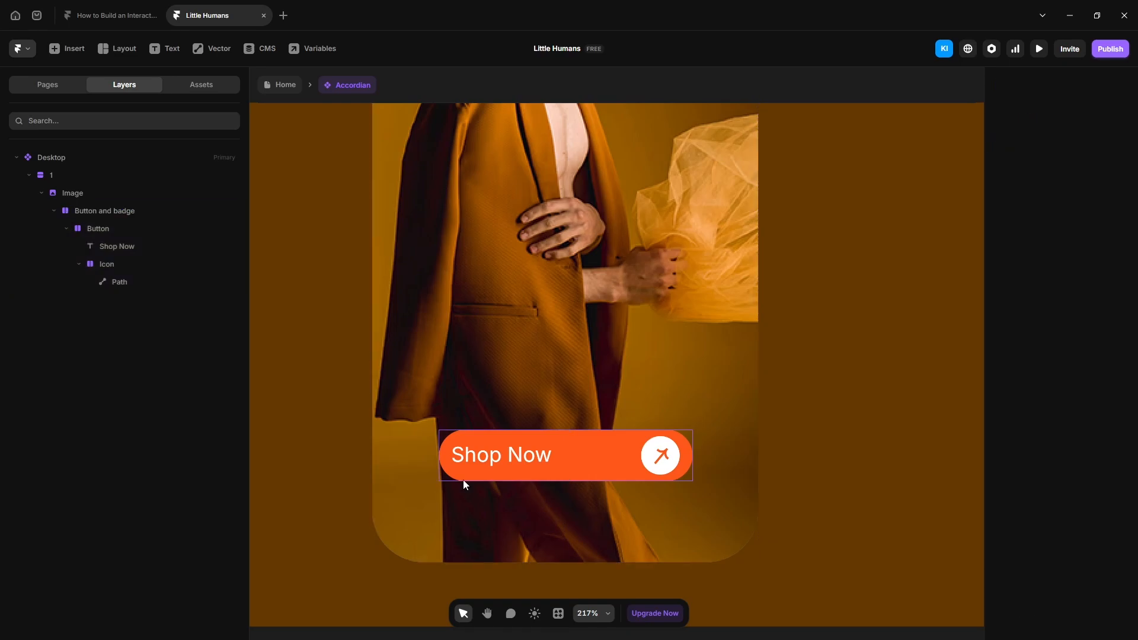
# Draw a frame beside the Button inside "Button and badge" and size it to 80 wide by 40 high
pyautogui.press('f')
pyautogui.moveTo(707, 449); pyautogui.dragTo(743, 477)
pyautogui.click(1058, 283)
pyautogui.write('80')
pyautogui.press('Tab')
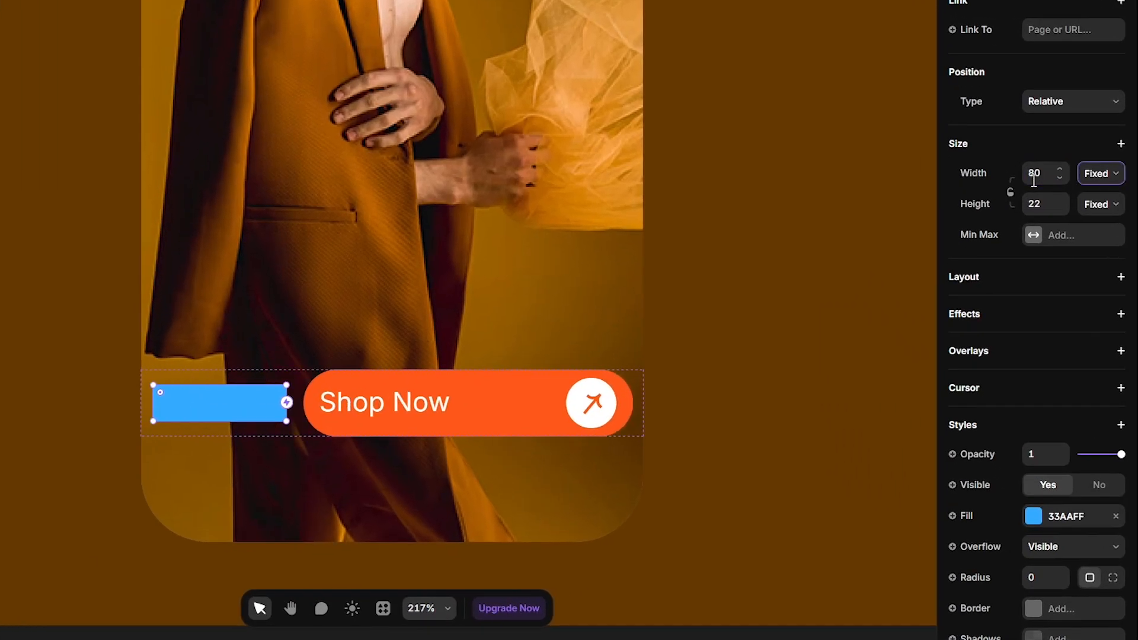
pyautogui.press('Tab')
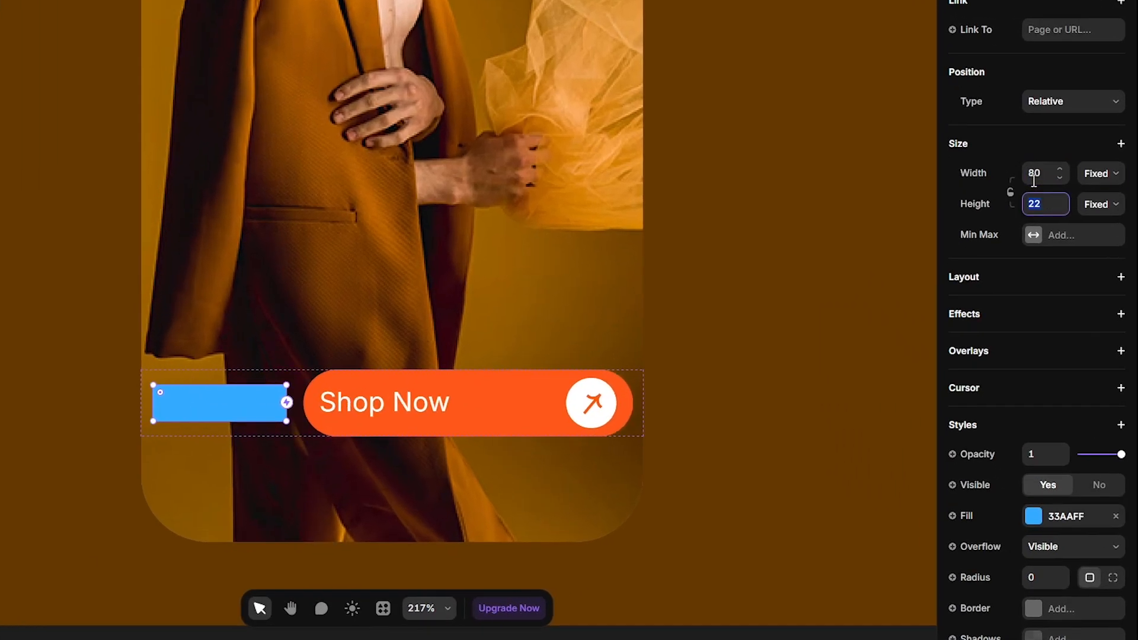
pyautogui.press('Return')
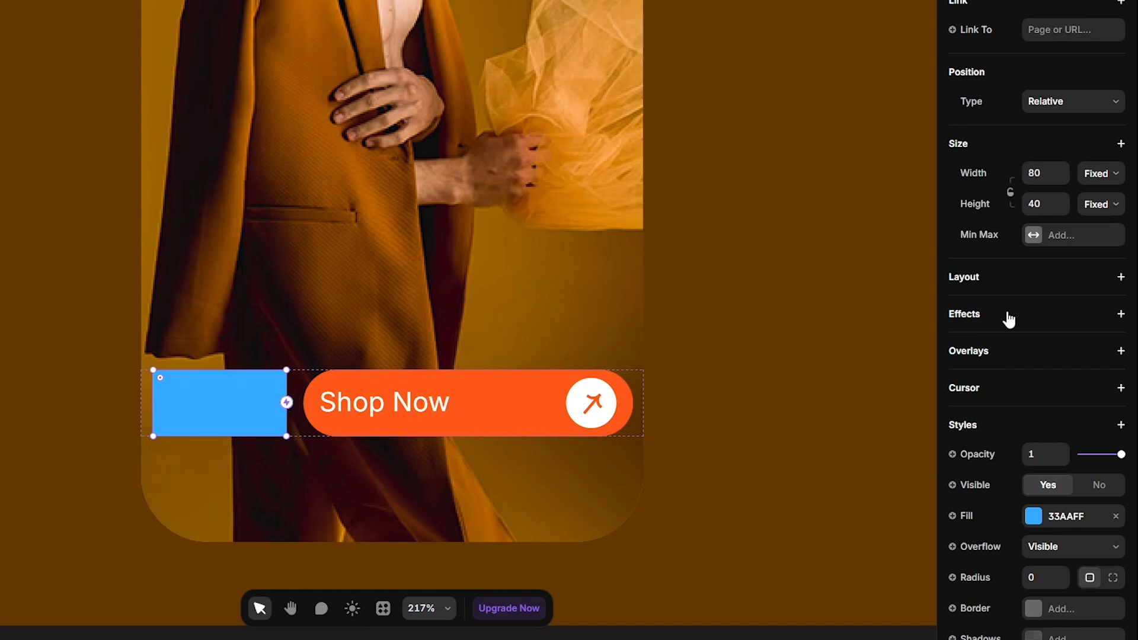
# Add a stack layout to the blue frame beside the Button
pyautogui.click(973, 278)
pyautogui.scroll(-3, 1025, 469)
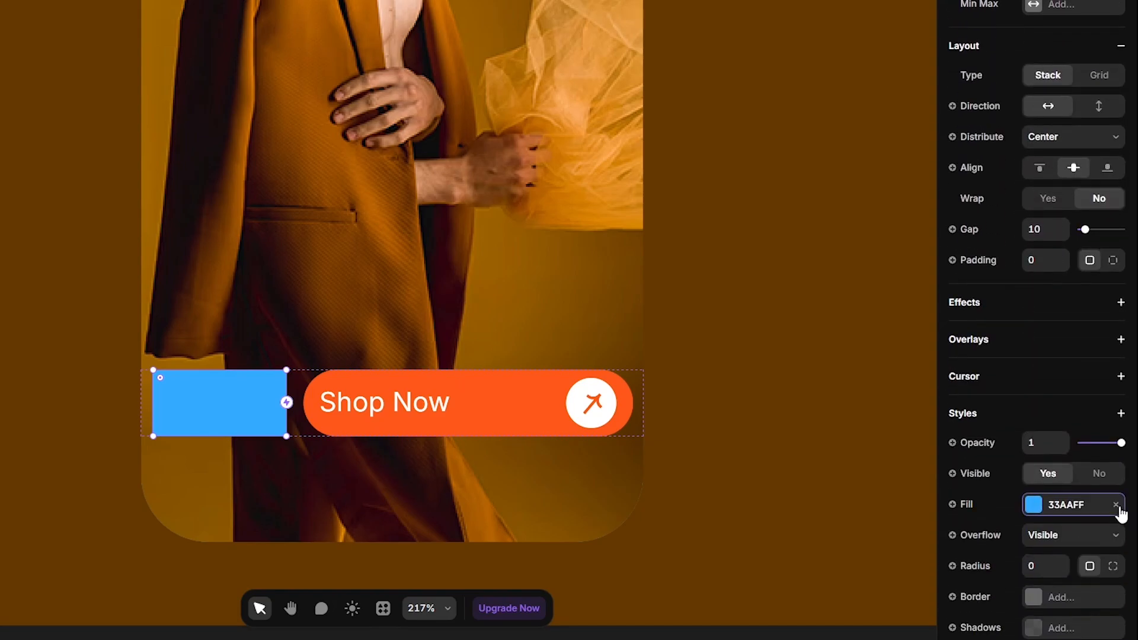
# Remove the fill of the frame beside the Button and give it a white solid border
pyautogui.click(1116, 507)
pyautogui.scroll(-3, 1061, 468)
pyautogui.click(1034, 444)
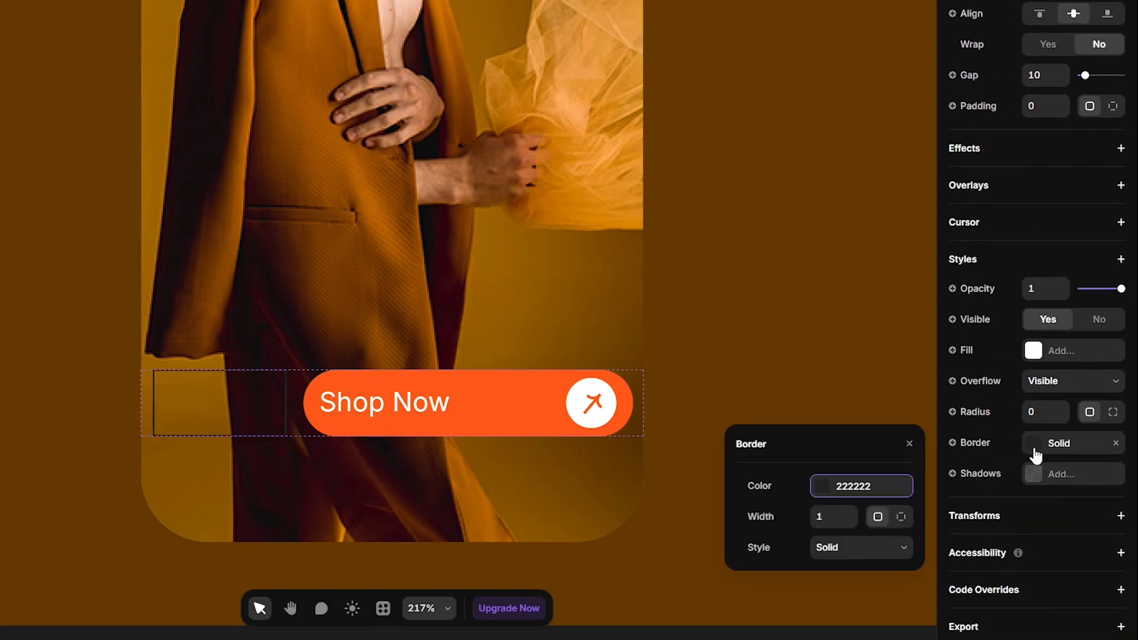
pyautogui.click(838, 483)
pyautogui.click(769, 442)
pyautogui.moveTo(763, 442); pyautogui.dragTo(730, 385)
# Set the outlined frame's radius to 20 and add a background blur of 20
pyautogui.click(1035, 410)
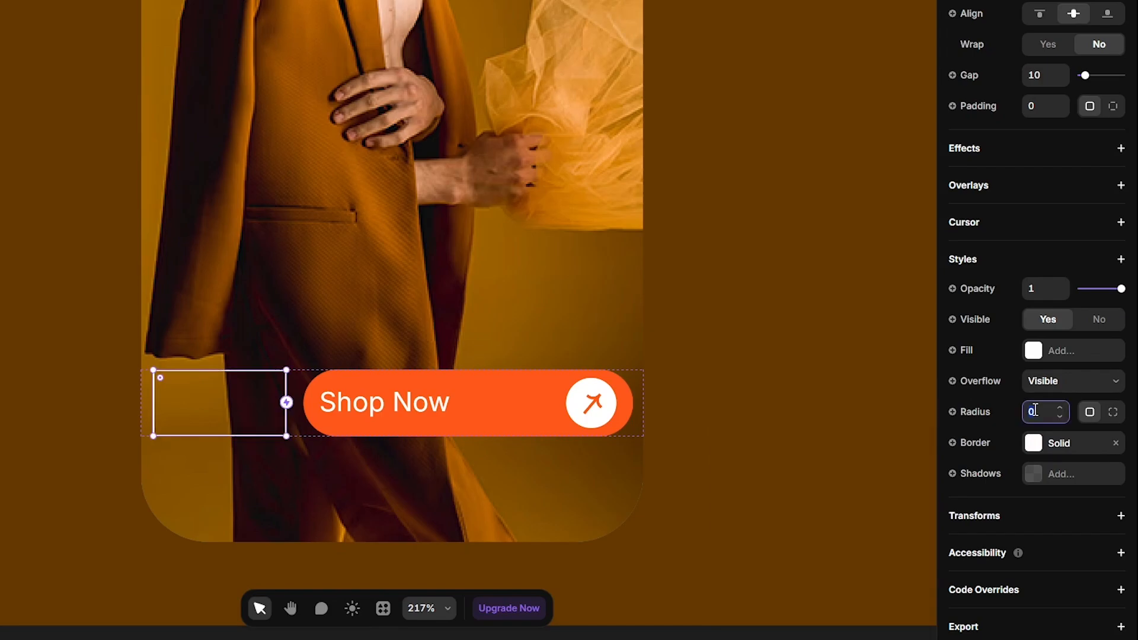
pyautogui.write('20')
pyautogui.press('Return')
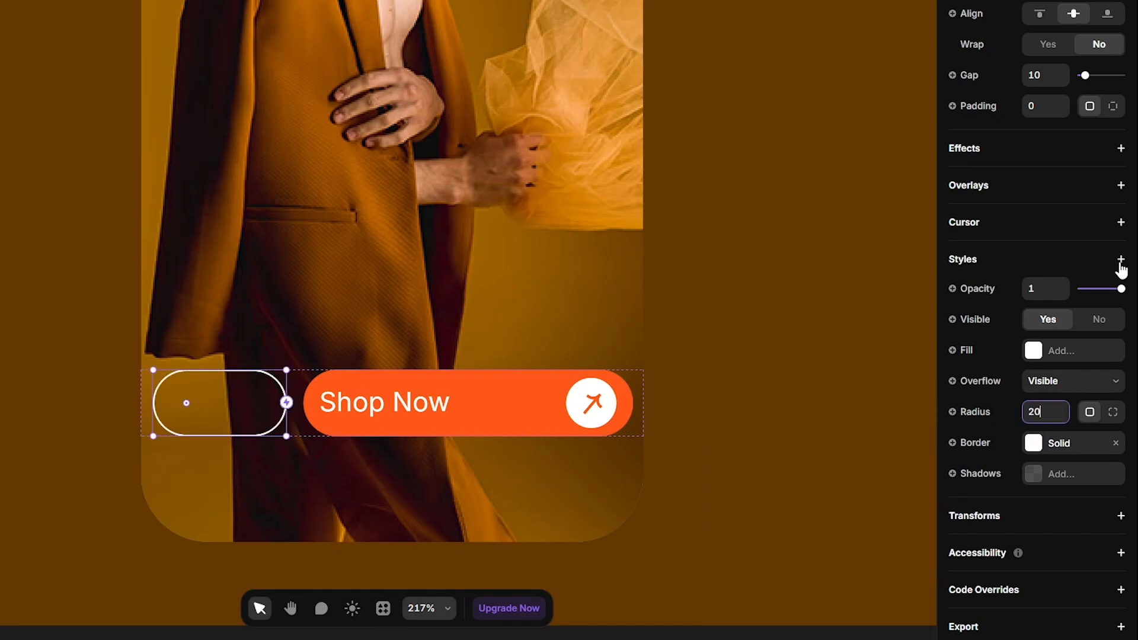
pyautogui.click(1121, 261)
pyautogui.moveTo(996, 54)
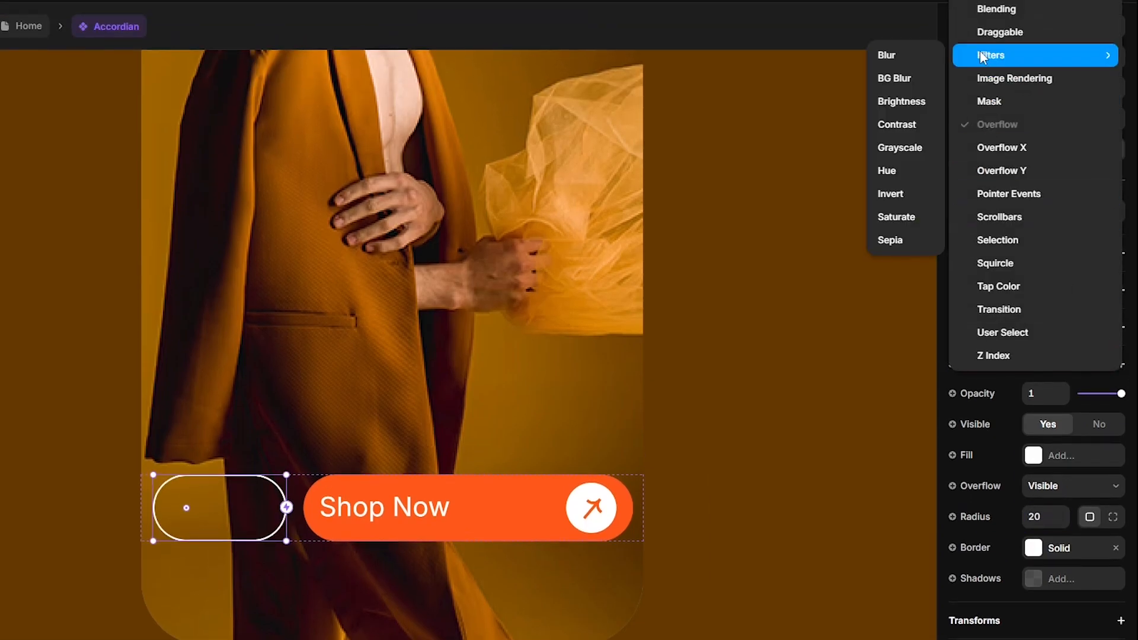
pyautogui.click(904, 82)
pyautogui.click(1023, 617)
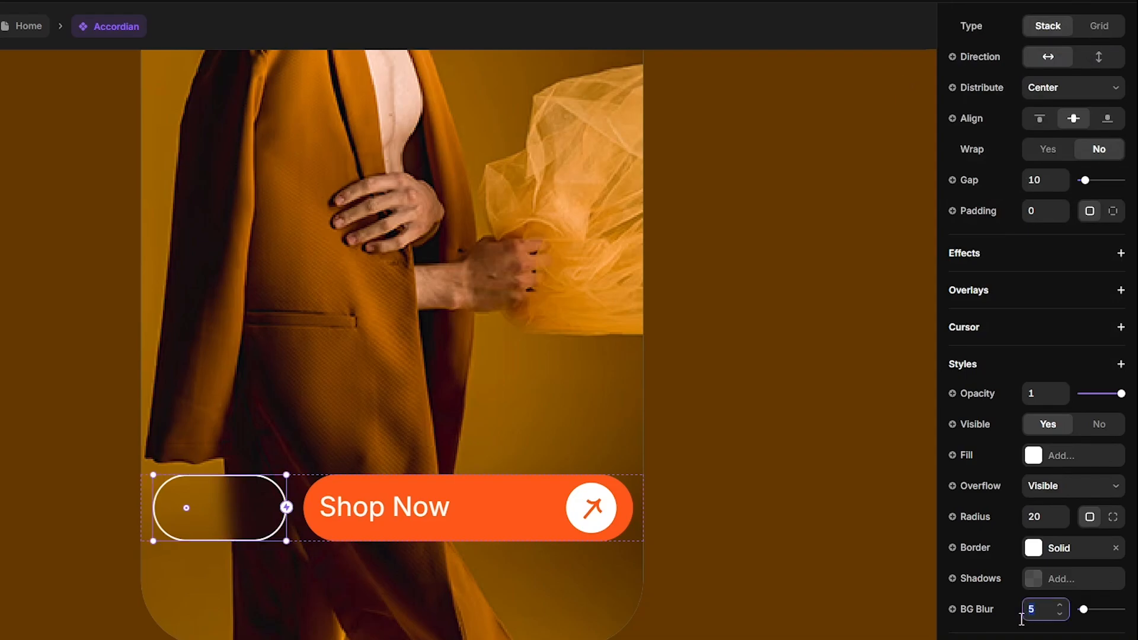
pyautogui.press('Return')
# Add the text "Casual" inside the outlined frame and rename its stack "Badge"
pyautogui.press('t')
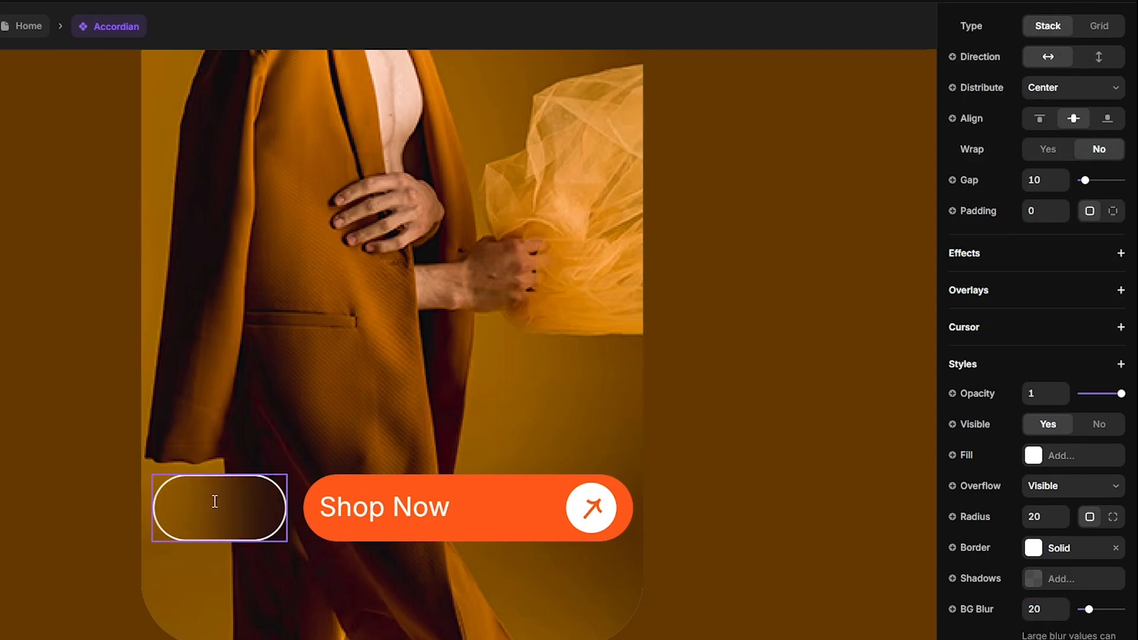
pyautogui.click(214, 501)
pyautogui.write('Cas')
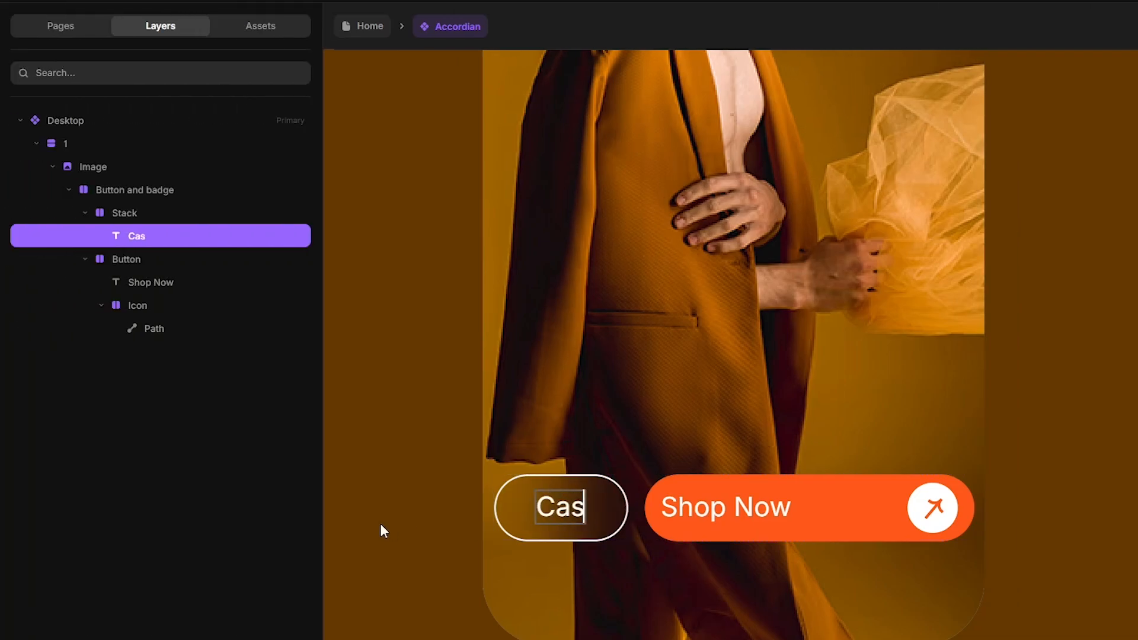
pyautogui.write('ual')
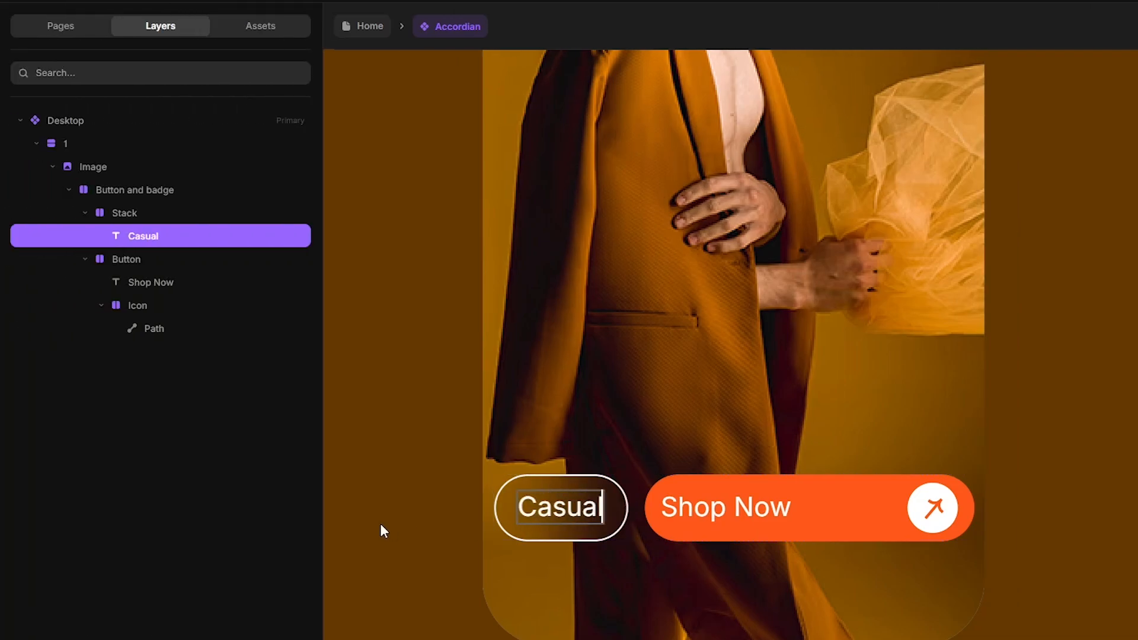
pyautogui.doubleClick(147, 215)
pyautogui.write('Bad')
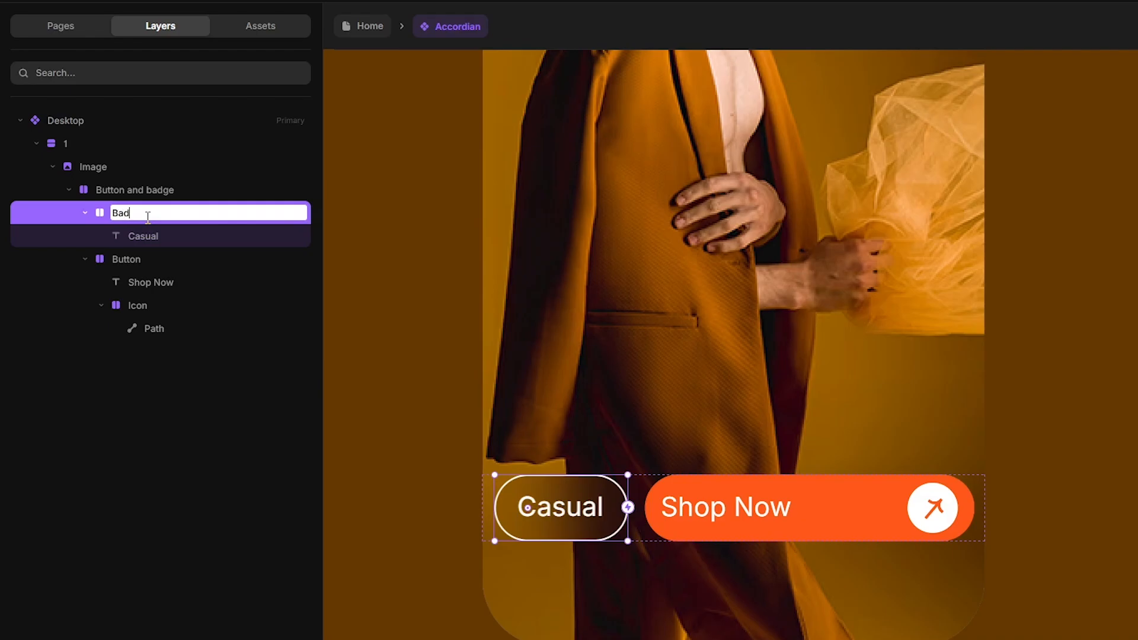
pyautogui.write('ge')
pyautogui.press('Return')
# Reorder the layers so Badge follows Button, and set the Button's width to Fill
pyautogui.click(85, 259)
pyautogui.click(90, 218)
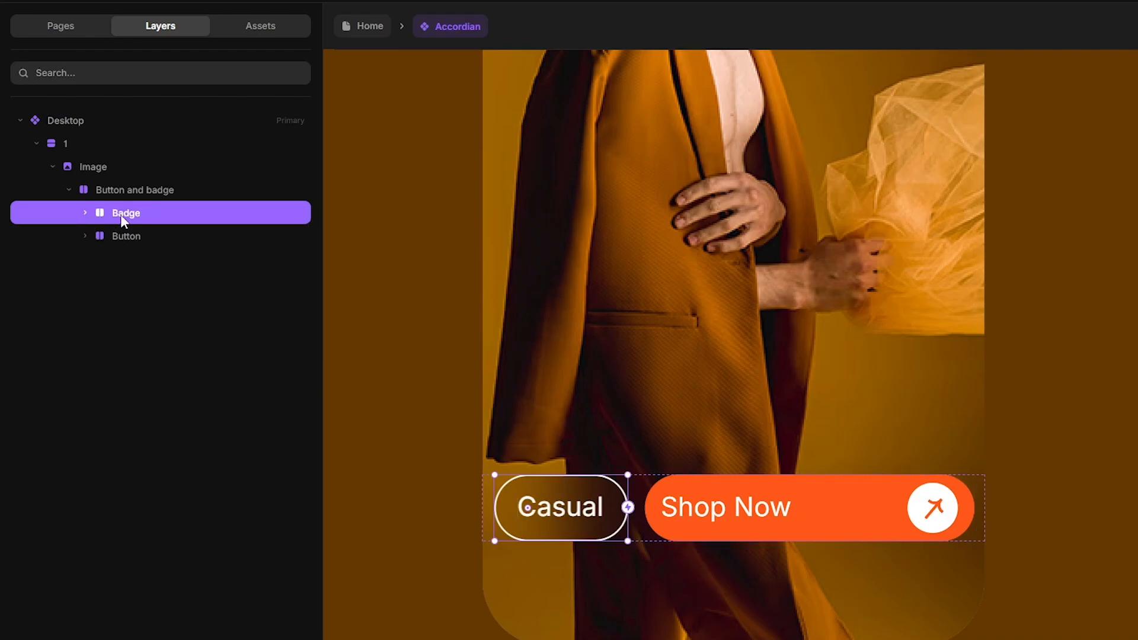
pyautogui.moveTo(121, 217); pyautogui.dragTo(121, 248)
pyautogui.click(137, 215)
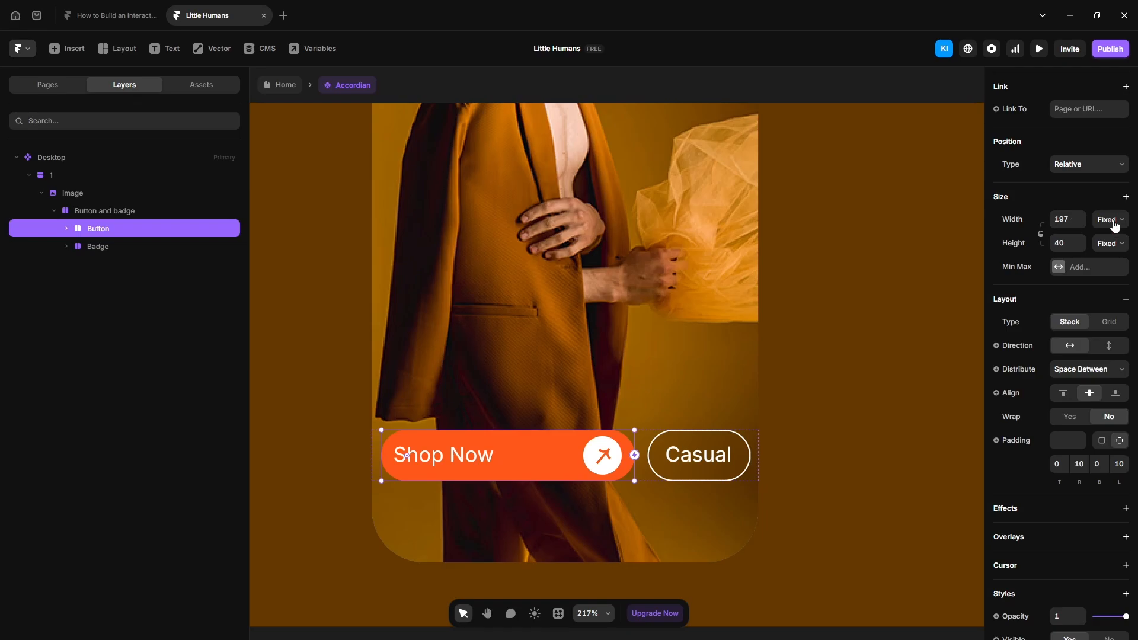
pyautogui.click(1111, 221)
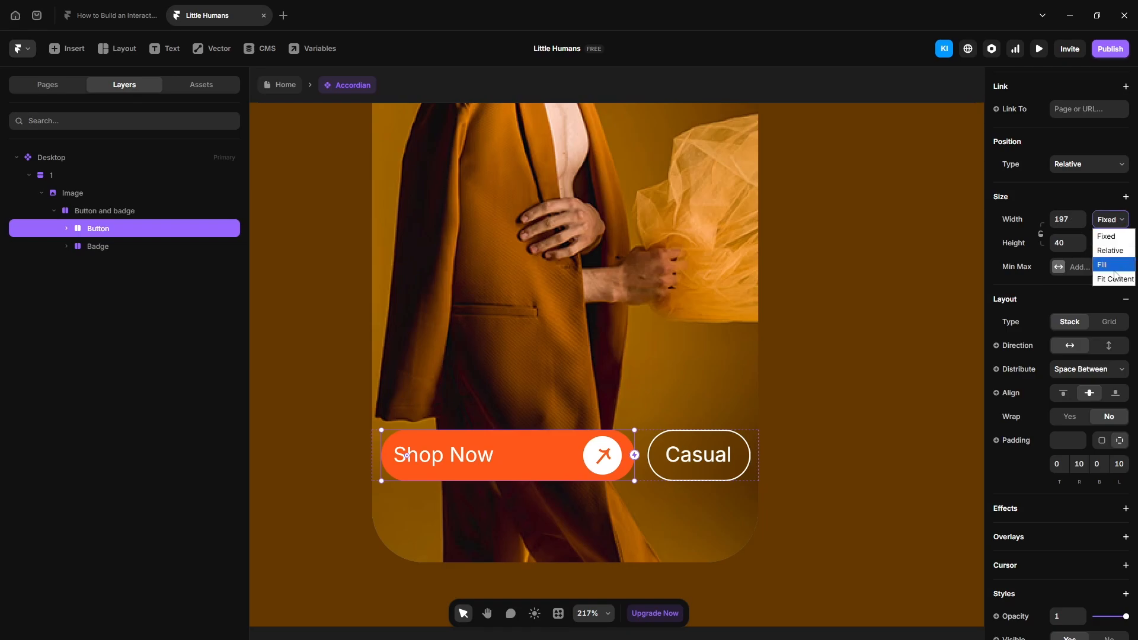
pyautogui.click(1106, 265)
# Set the right and left padding of the "Button and badge" stack individually to 10
pyautogui.click(107, 212)
pyautogui.scroll(-3, 1065, 510)
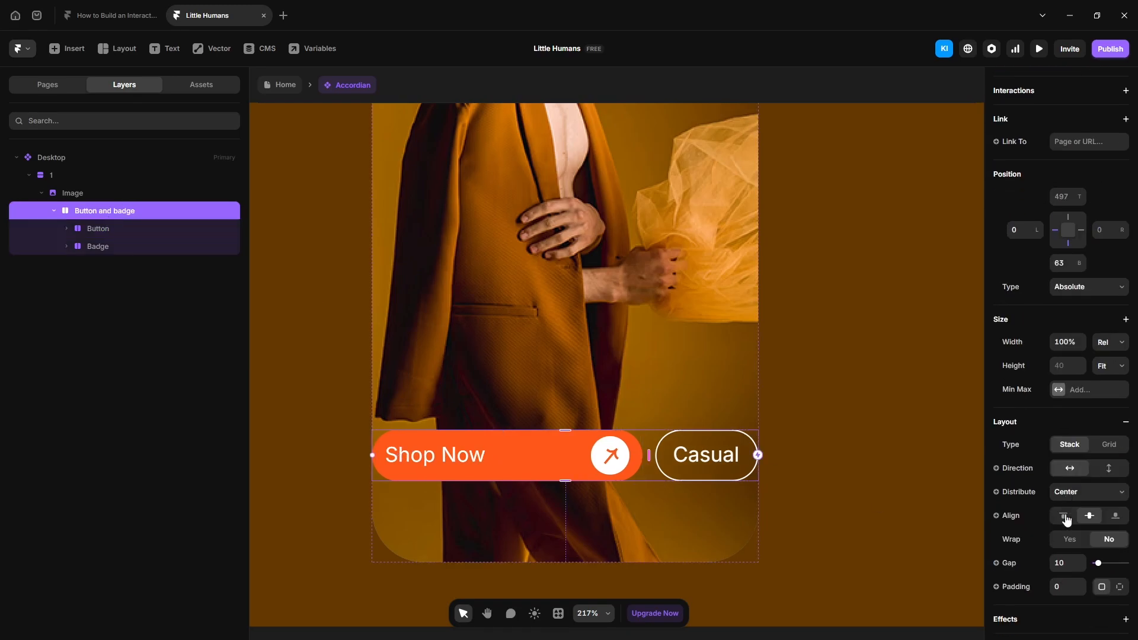
pyautogui.click(1118, 495)
pyautogui.click(1078, 518)
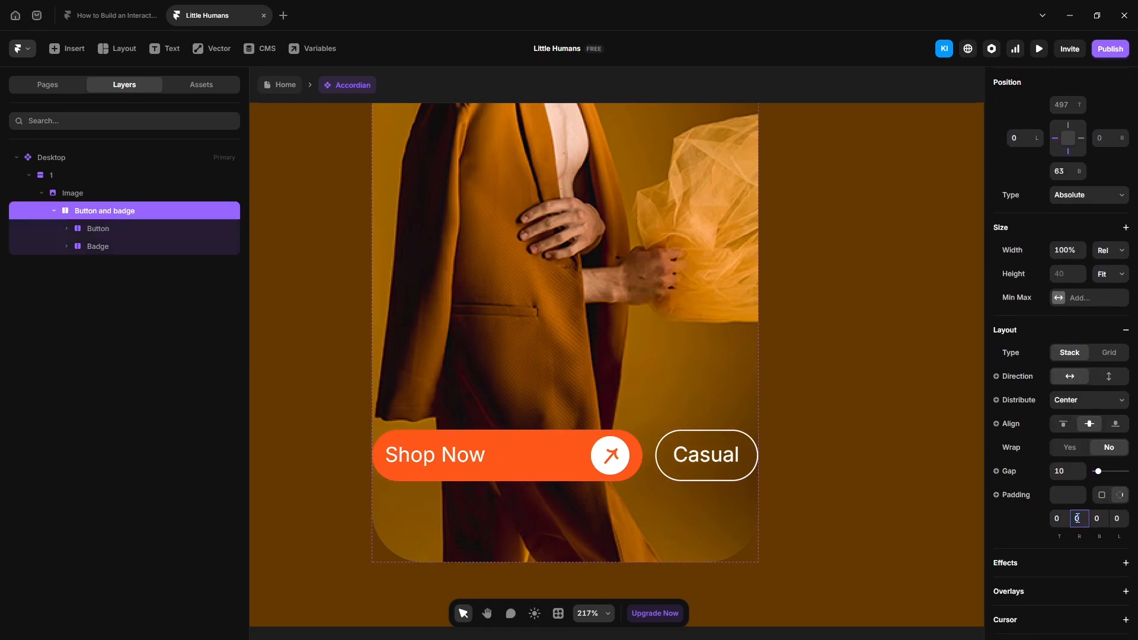
pyautogui.write('10')
pyautogui.click(1119, 520)
pyautogui.write('1')
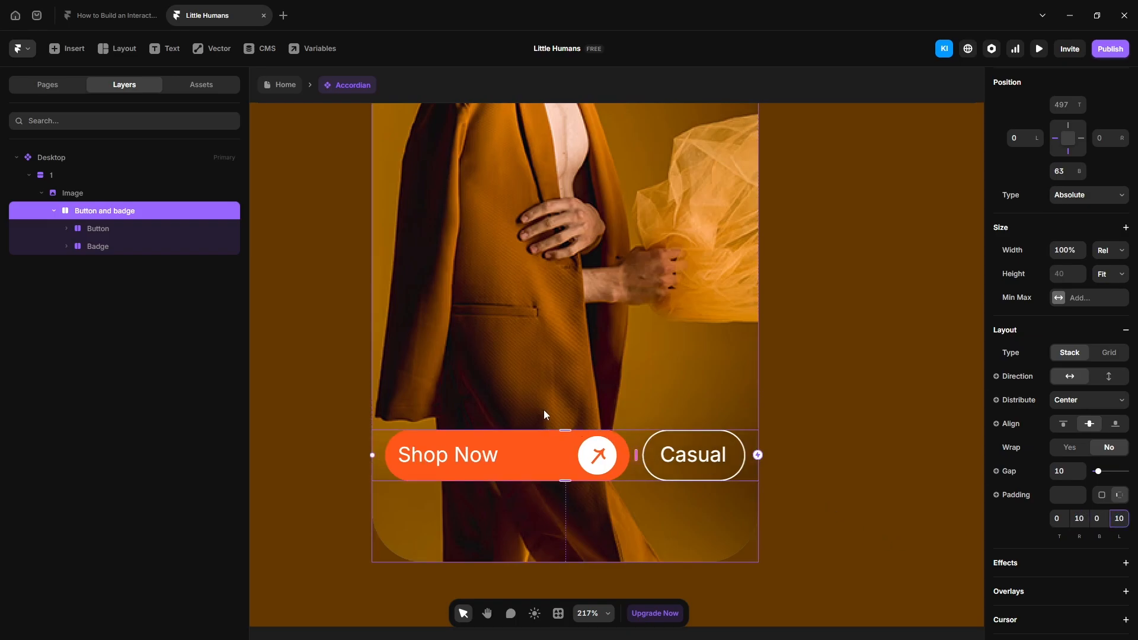
# Duplicate card 1 inside the Desktop variant and rename the copy "2"
pyautogui.scroll(-5, 543, 380)
pyautogui.scroll(2, 646, 368)
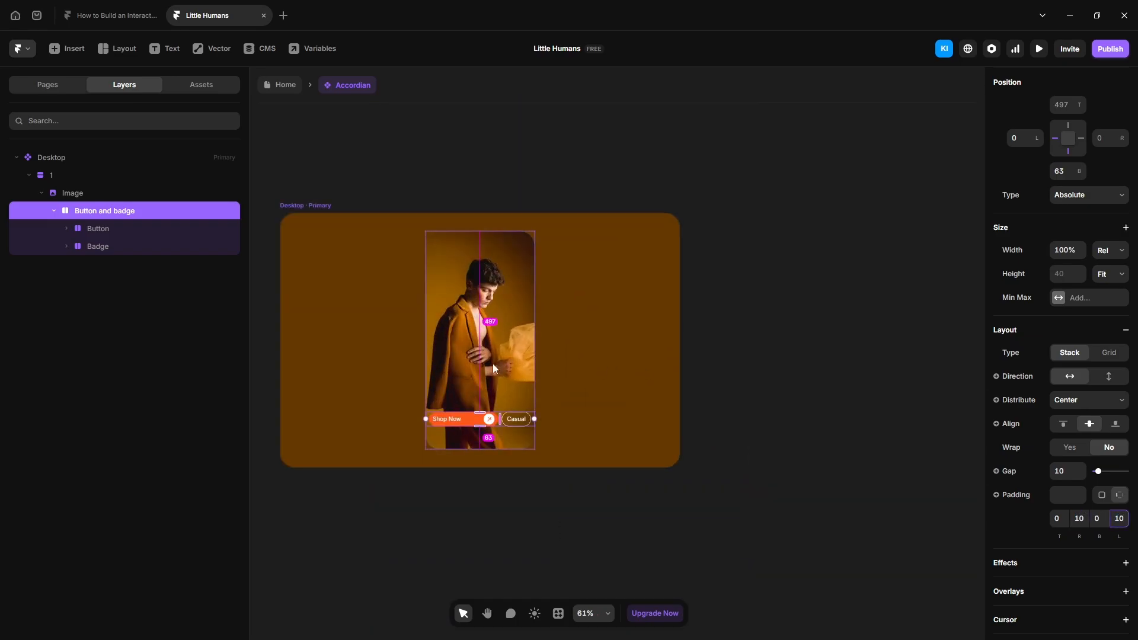
pyautogui.scroll(1, 310, 353)
pyautogui.click(56, 177)
pyautogui.hotkey('ctrl', 'd')
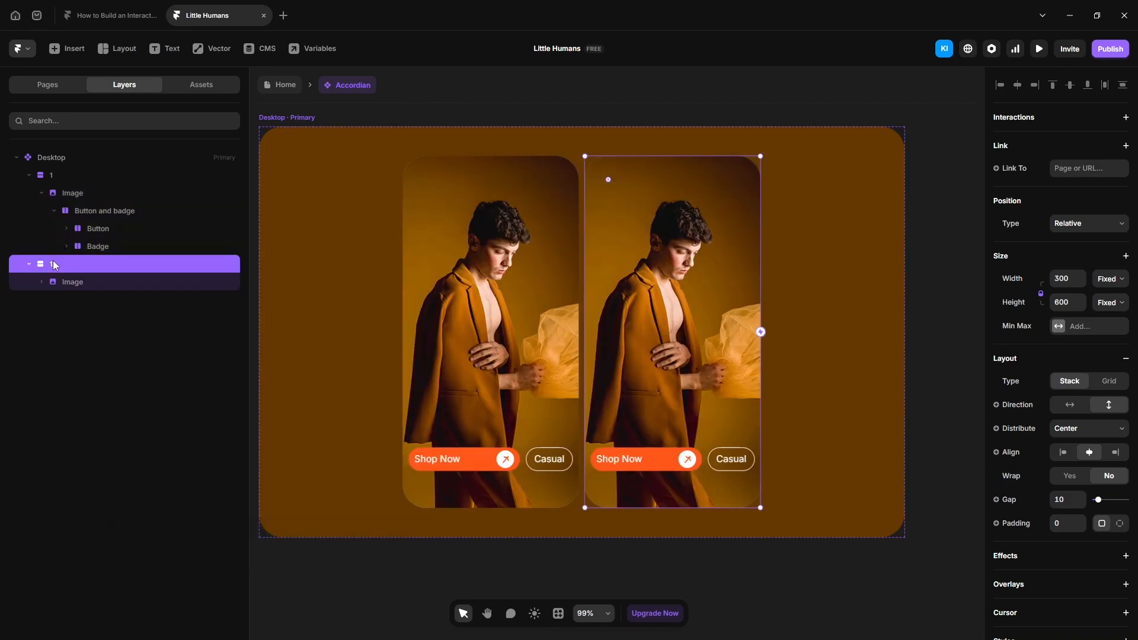
pyautogui.doubleClick(53, 266)
pyautogui.write('2')
pyautogui.press('Return')
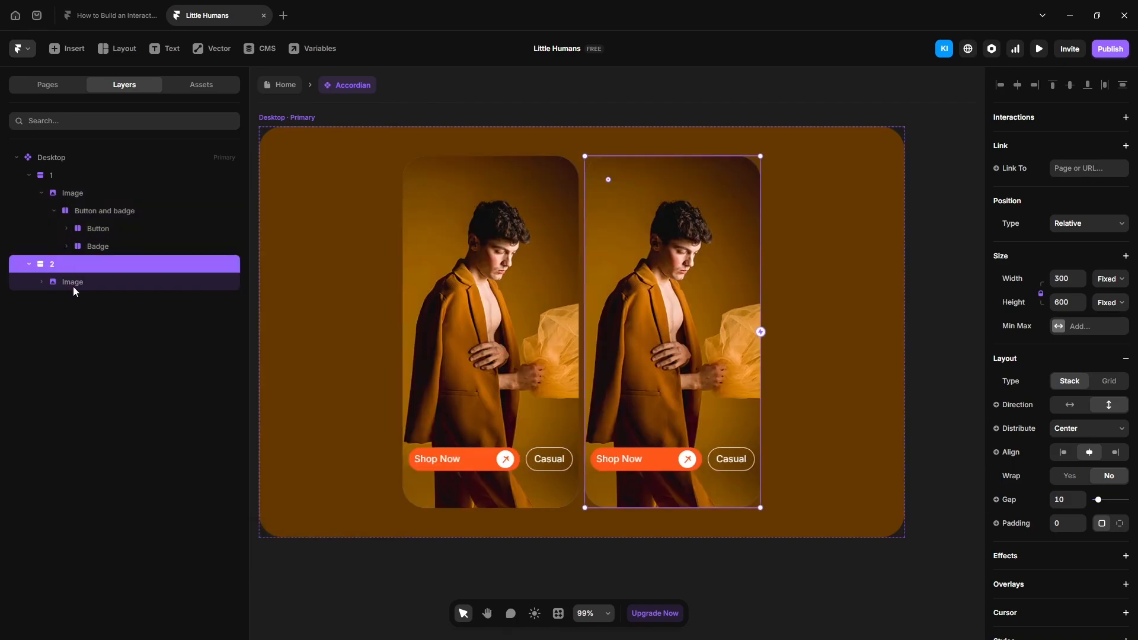
# Replace card 2's image fill with the photo of the seated man in a cap and brown jacket
pyautogui.click(72, 281)
pyautogui.click(1059, 543)
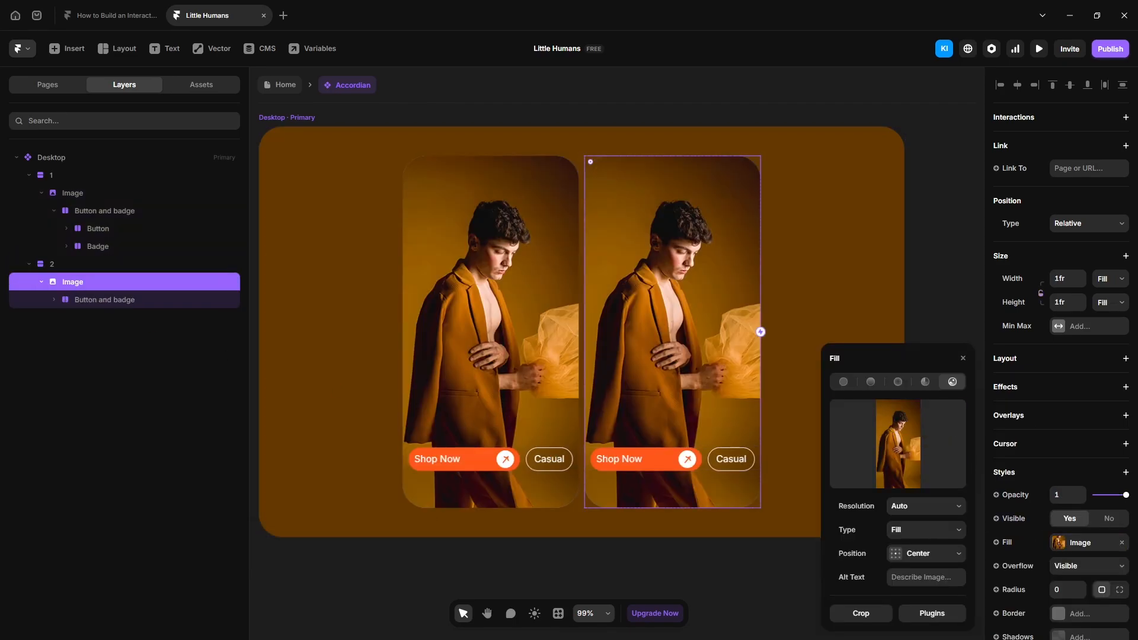
pyautogui.moveTo(1132, 296); pyautogui.dragTo(926, 425)
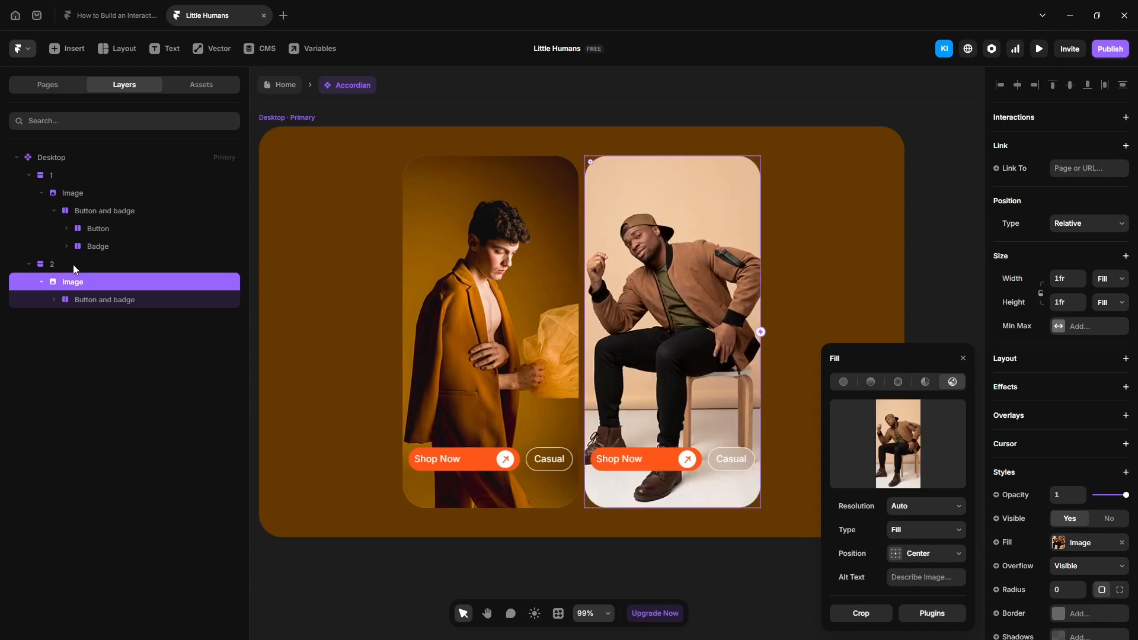
# Set card 2's width to 150 with its width-height lock off
pyautogui.click(74, 267)
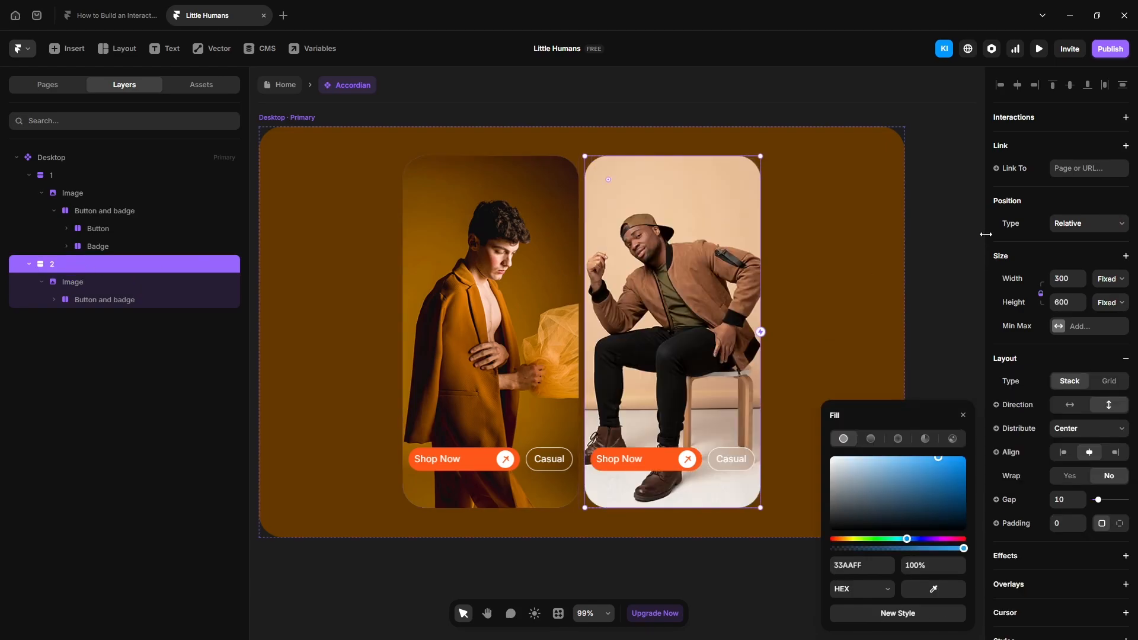
pyautogui.click(83, 180)
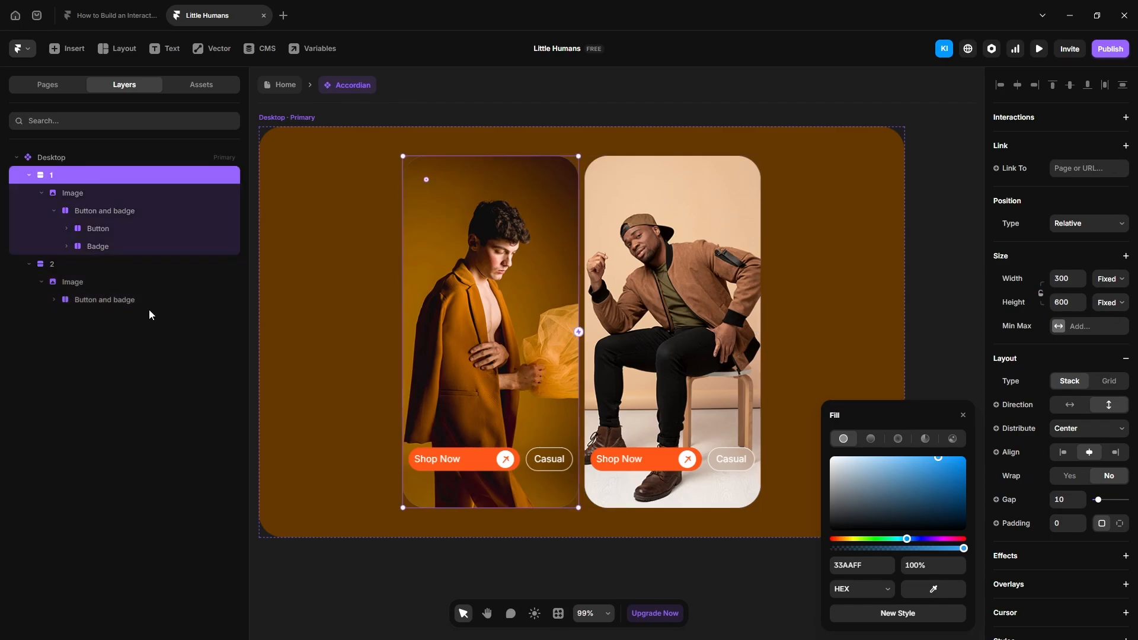
pyautogui.click(87, 270)
pyautogui.click(1070, 283)
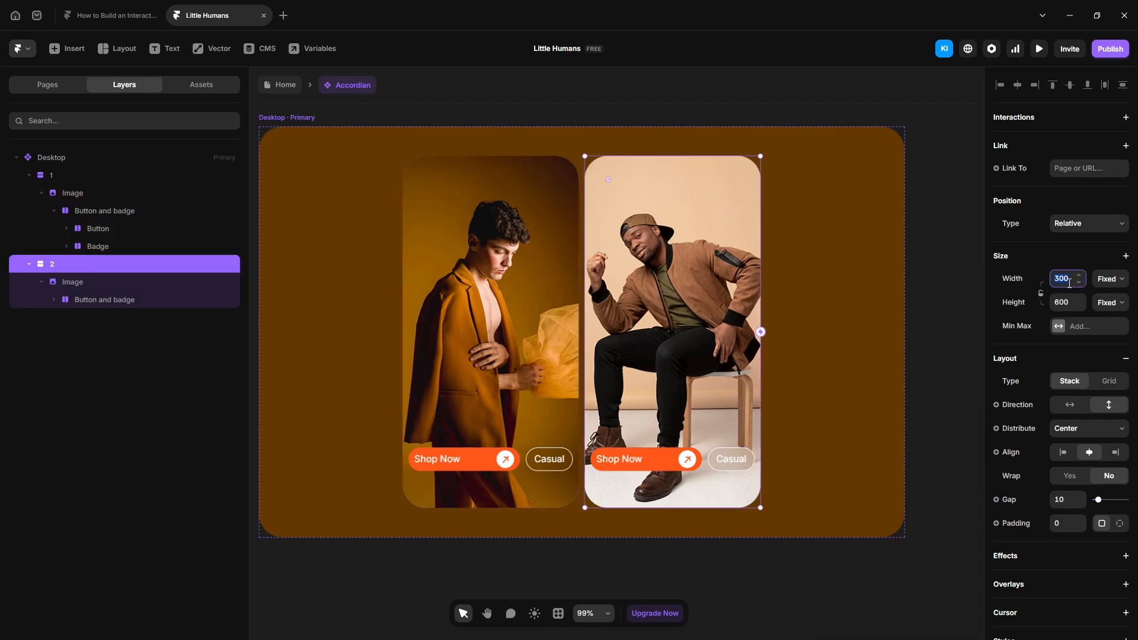
pyautogui.write('150')
pyautogui.press('Return')
# Hide the "Shop Now" text in card 2's Button and set the Button's distribution to Center
pyautogui.click(54, 300)
pyautogui.click(74, 318)
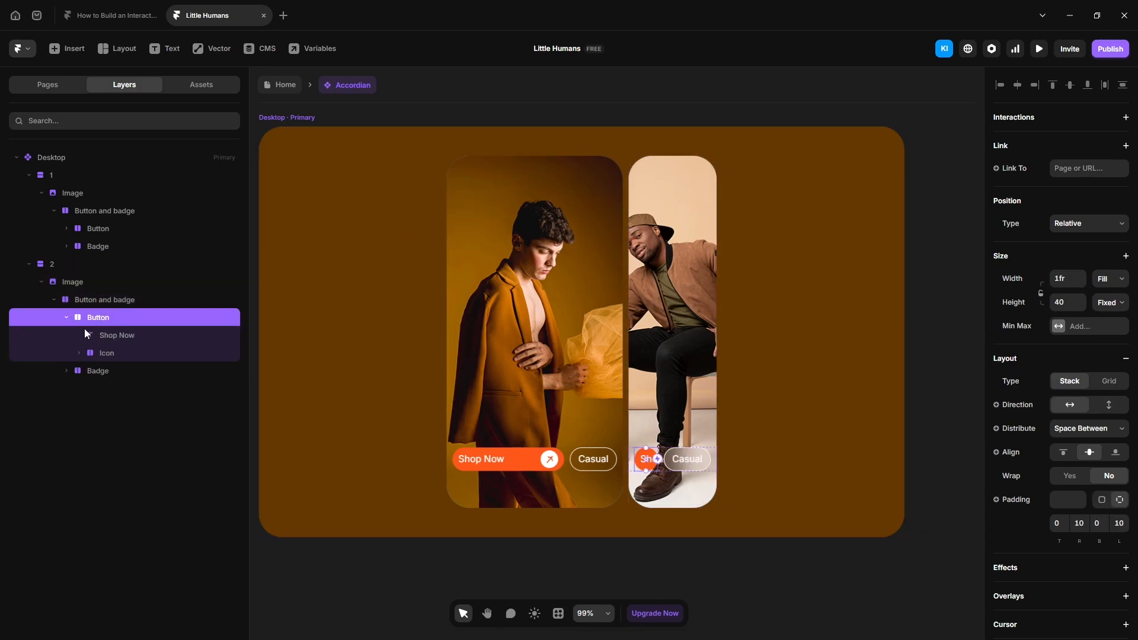
pyautogui.click(116, 335)
pyautogui.click(1119, 519)
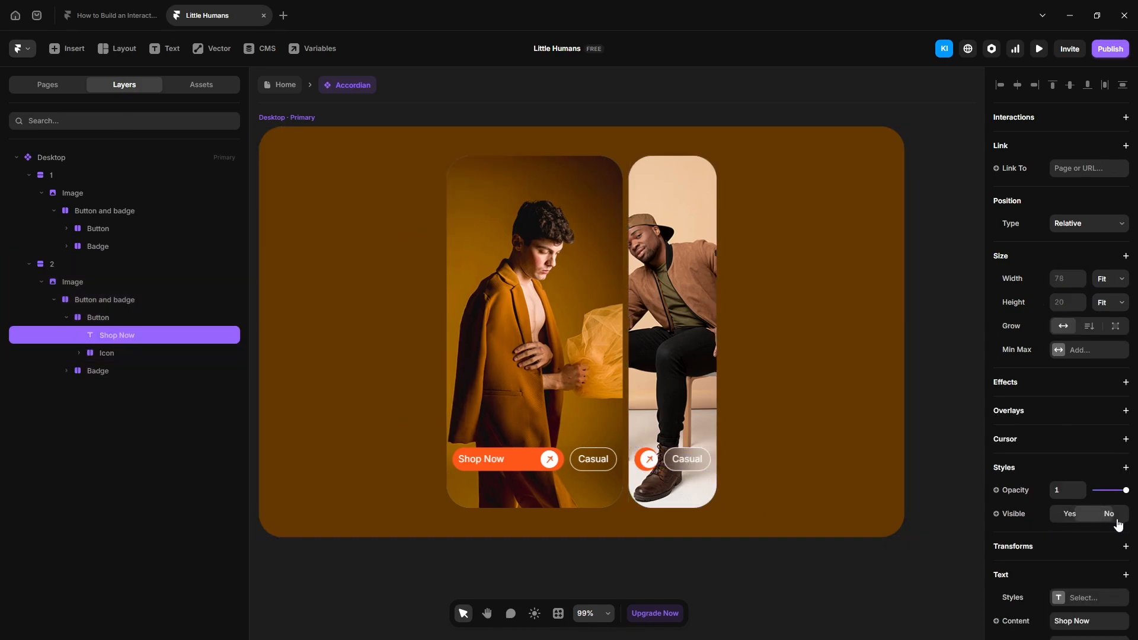
pyautogui.click(118, 318)
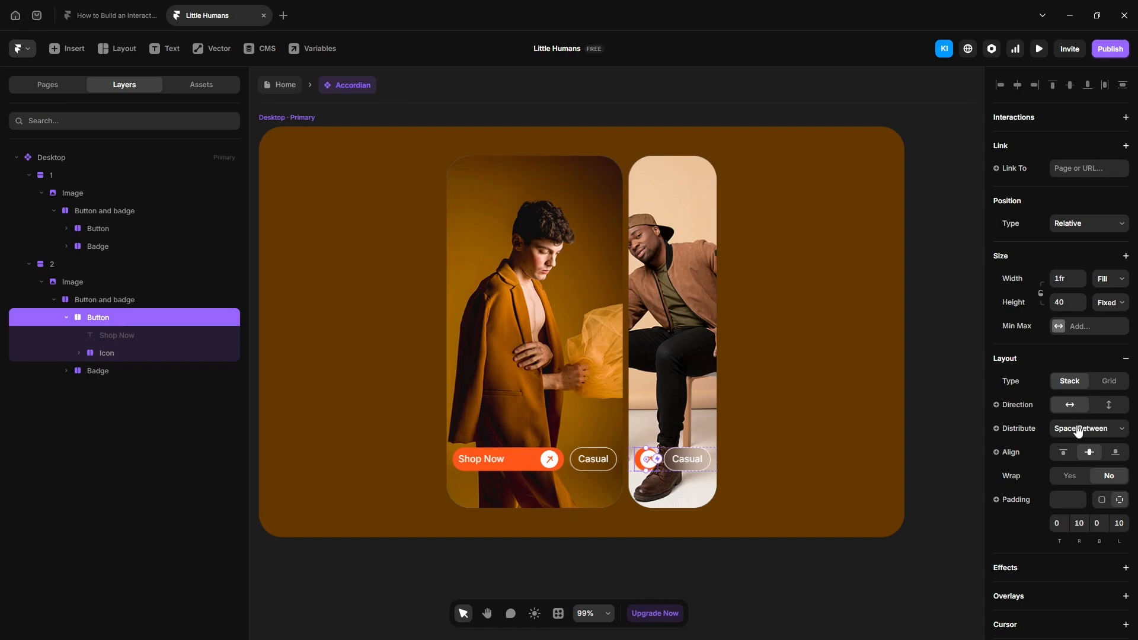
pyautogui.click(1078, 430)
pyautogui.click(1079, 467)
# Change card 2's badge text to "Knit"
pyautogui.click(66, 371)
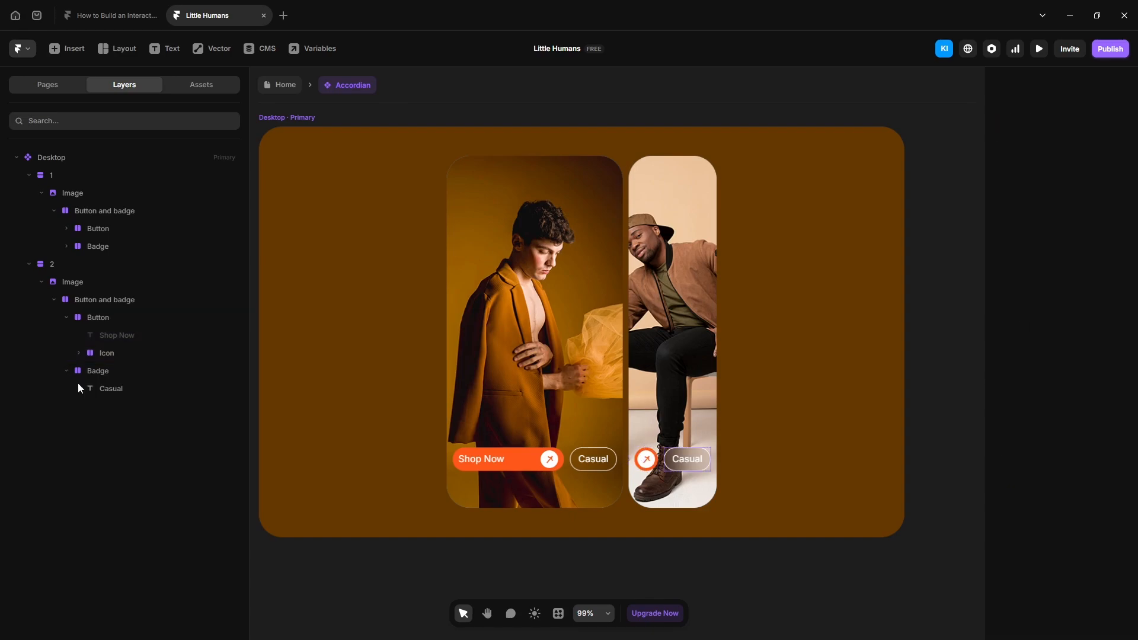
pyautogui.click(113, 389)
pyautogui.click(1080, 616)
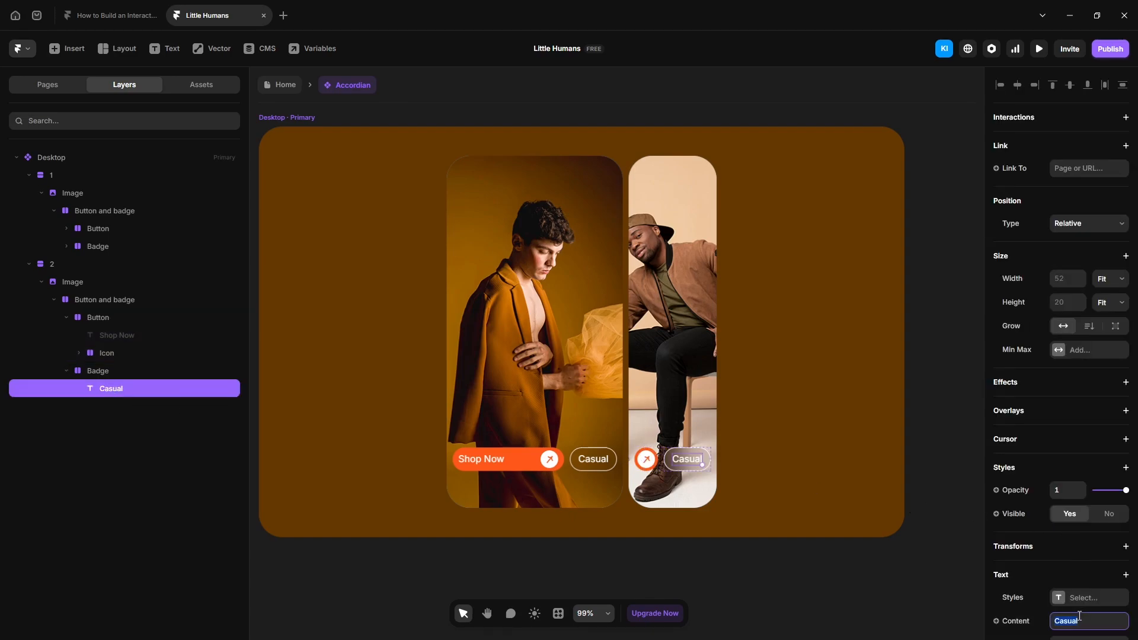
pyautogui.write('Knit')
pyautogui.press('Return')
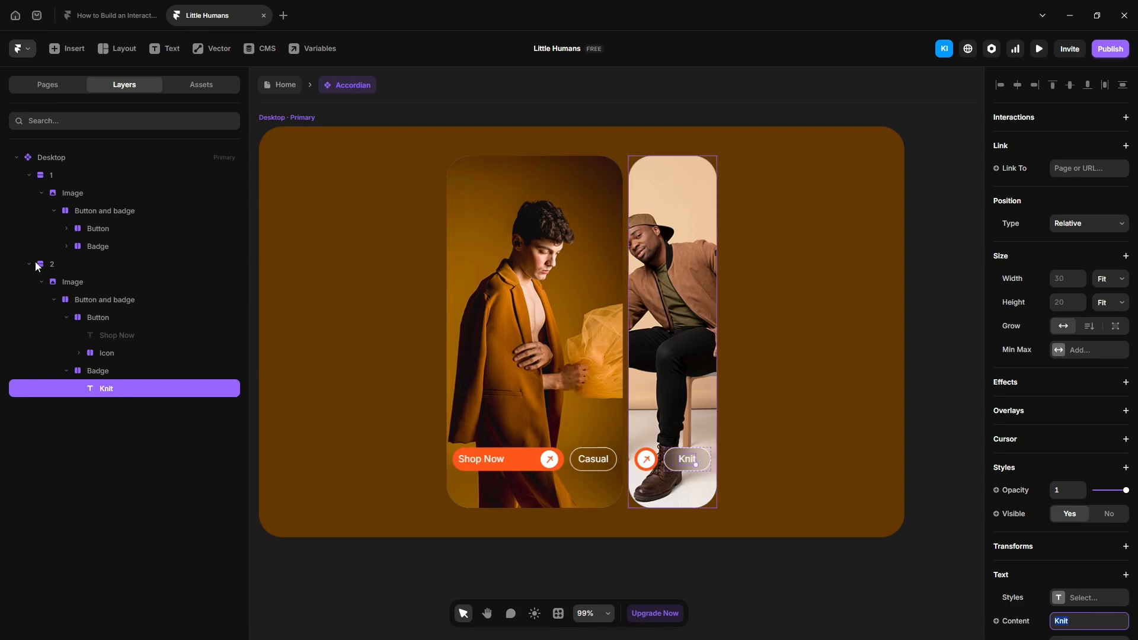
# Duplicate card 2 three times to fill the row with five cards
pyautogui.click(56, 266)
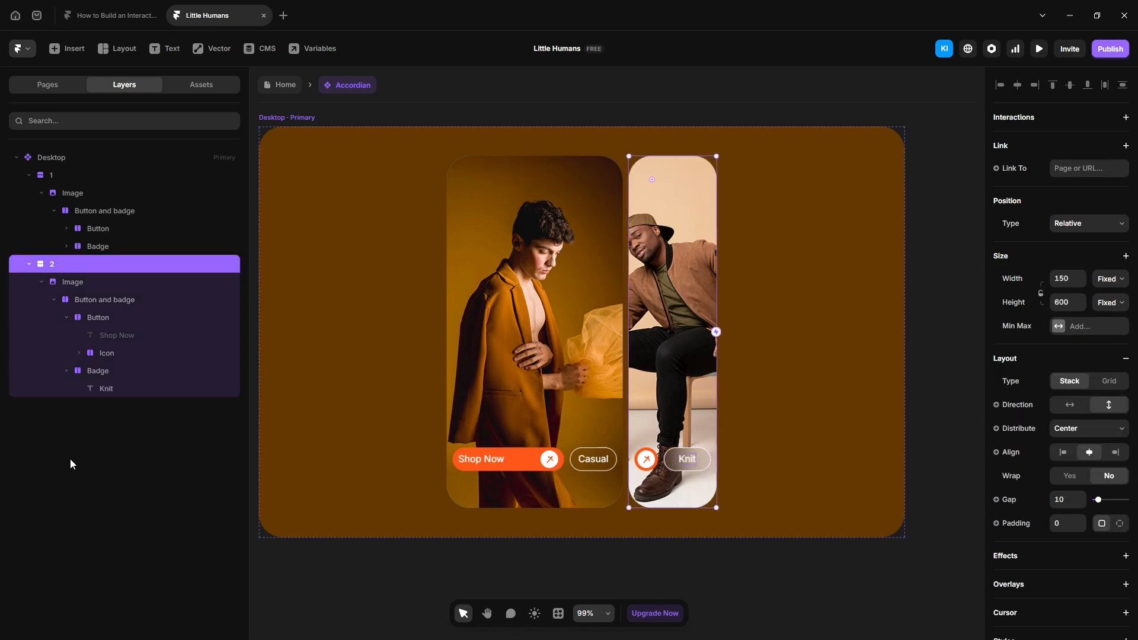
pyautogui.hotkey('ctrl', 'd')
pyautogui.hotkey('ctrl', 'd')
pyautogui.hotkey('ctrl', 'd')
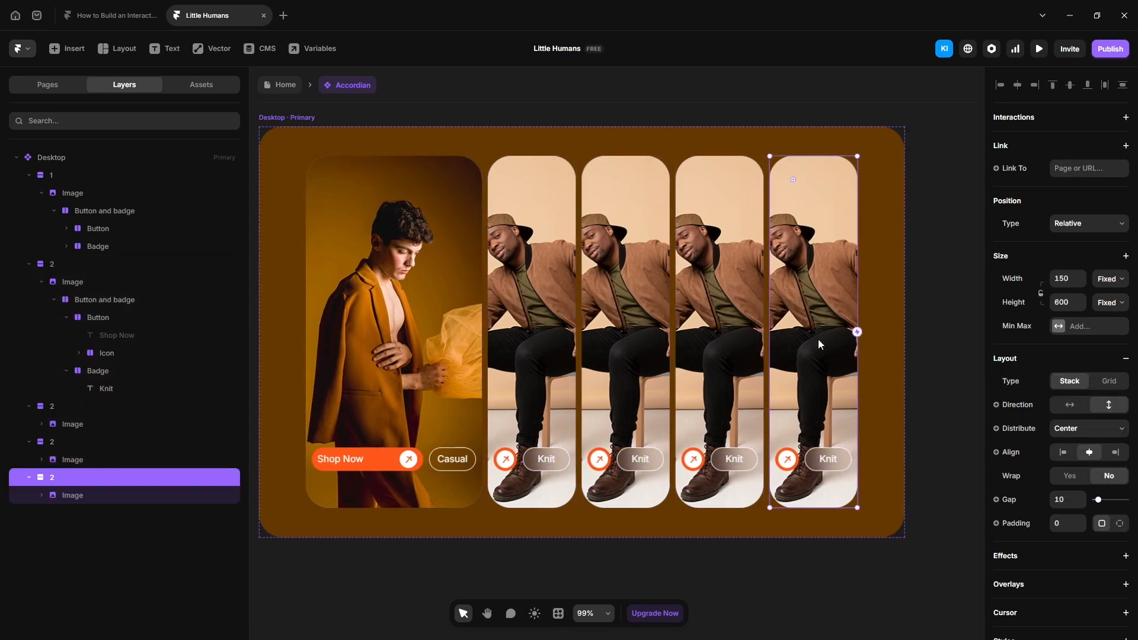
# Replace the third card's image with the dark turtleneck photo and set its badge text to "Bomber"
pyautogui.doubleClick(607, 255)
pyautogui.click(1054, 546)
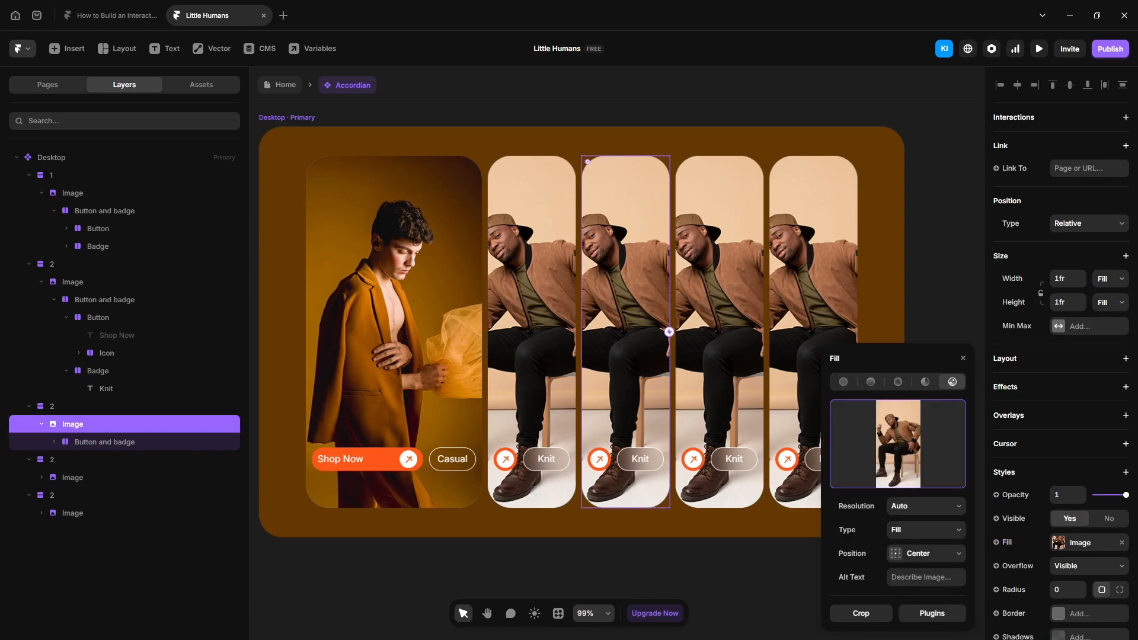
pyautogui.moveTo(990, 294); pyautogui.dragTo(889, 444)
pyautogui.doubleClick(641, 460)
pyautogui.write('Bomber')
# Replace the fourth card's image with the green-background photo and set its badge text to "Jacket"
pyautogui.doubleClick(720, 267)
pyautogui.click(1059, 542)
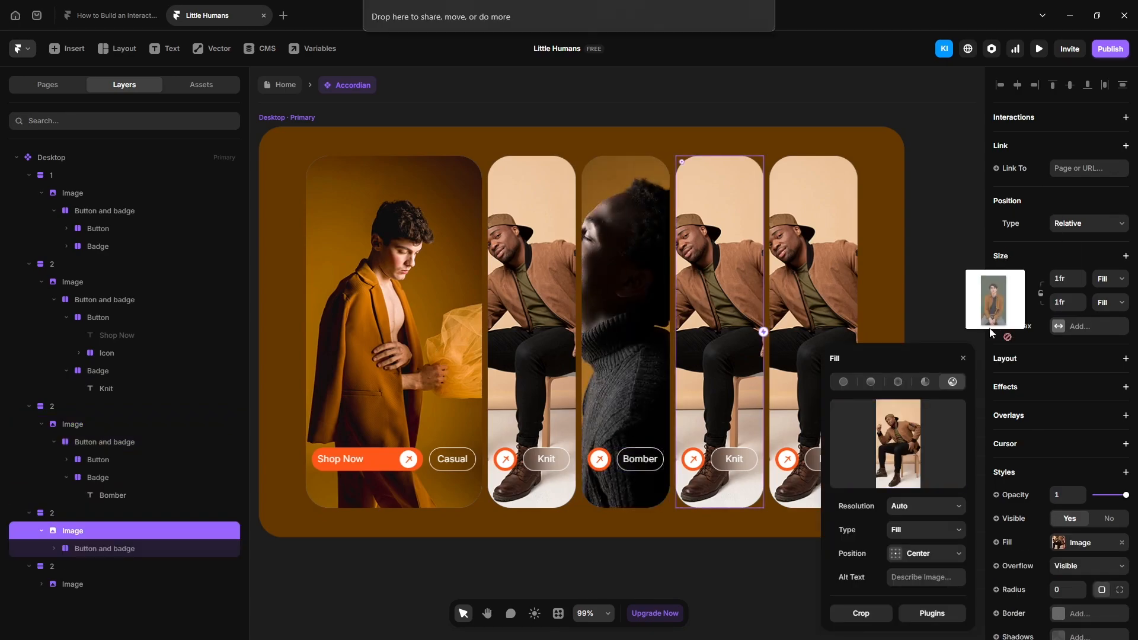
pyautogui.moveTo(993, 333); pyautogui.dragTo(890, 444)
pyautogui.doubleClick(734, 460)
pyautogui.write('Jacket')
# Replace the fifth card's image with the photo of the man in a white T-shirt and set its badge text to "Suit"
pyautogui.doubleClick(814, 266)
pyautogui.click(1059, 542)
pyautogui.moveTo(994, 368); pyautogui.dragTo(889, 445)
pyautogui.doubleClick(828, 459)
pyautogui.write('Suit')
pyautogui.click(940, 332)
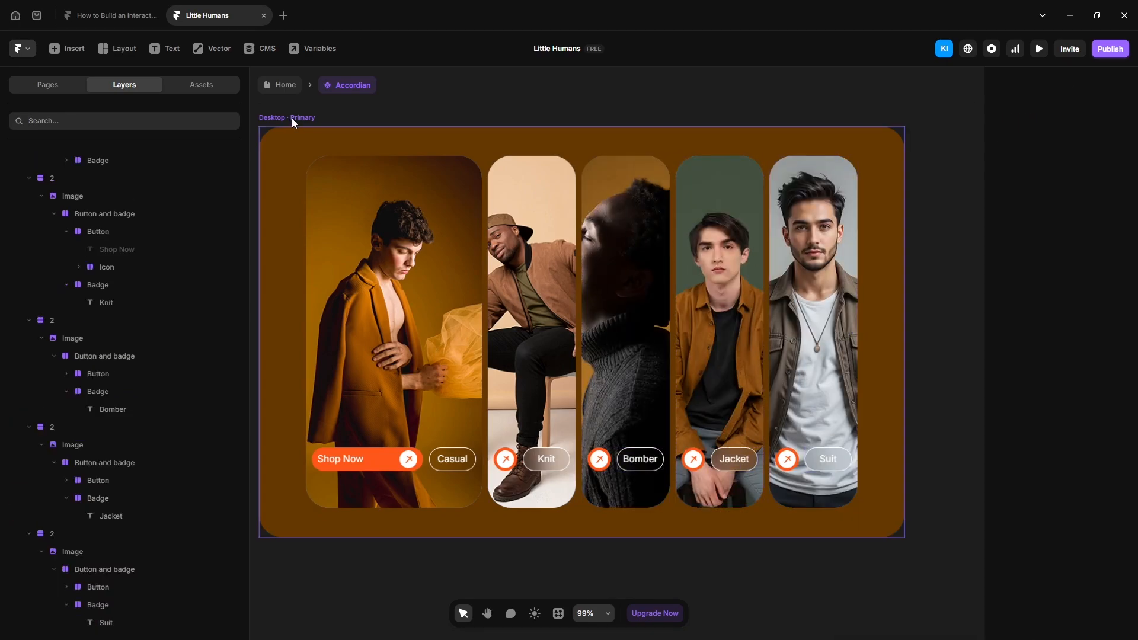
# Add a new variant of the Desktop accordion component and rename it "Desk 2"
pyautogui.click(291, 120)
pyautogui.scroll(-3, 437, 267)
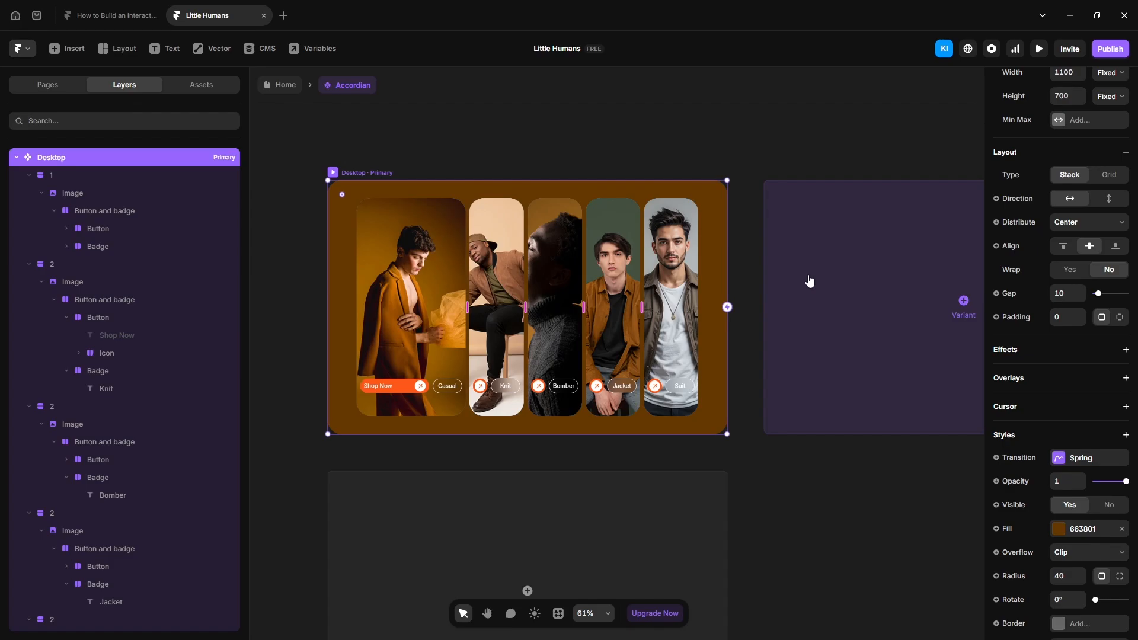
pyautogui.click(809, 281)
pyautogui.write('Desk 2')
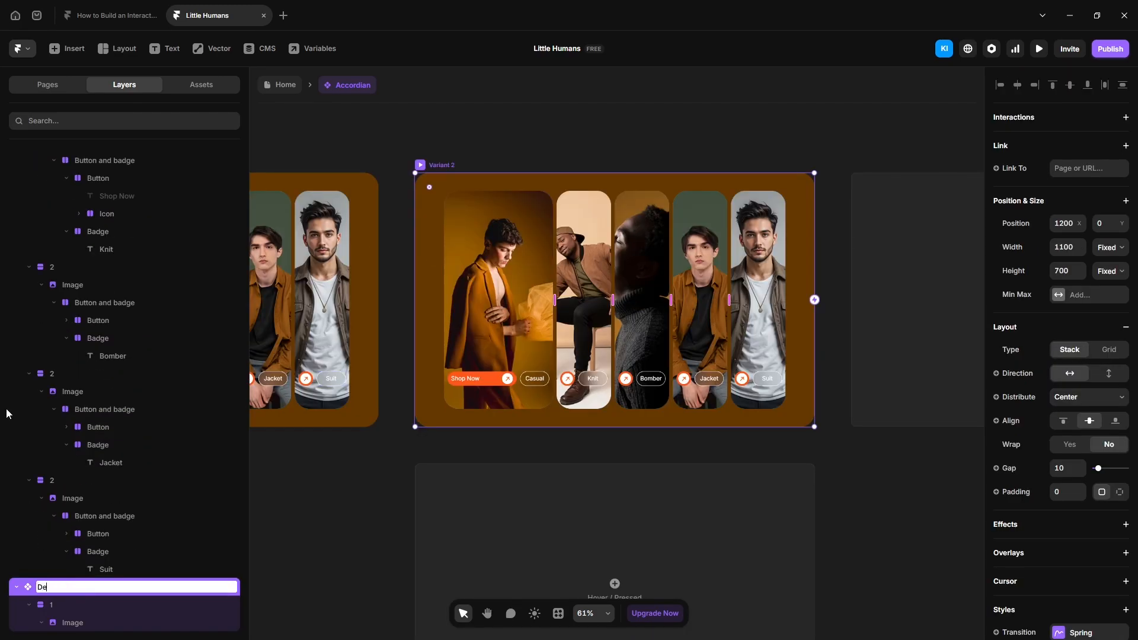
pyautogui.press('Return')
pyautogui.scroll(3, 88, 368)
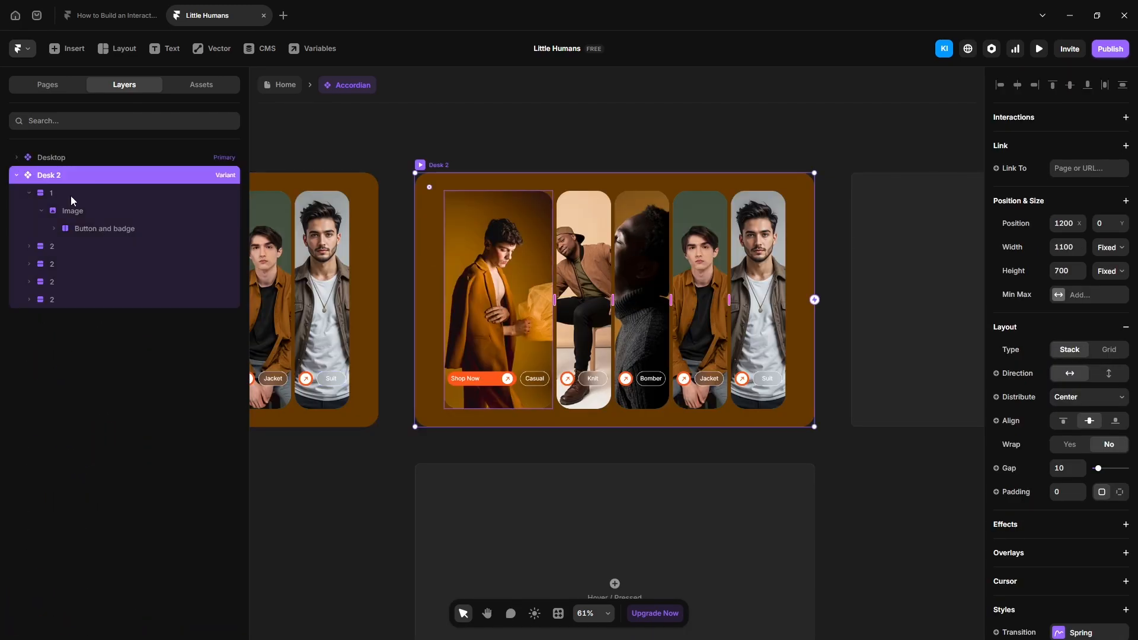
# Set the width of the first card in the Desk 2 variant to 150
pyautogui.click(70, 195)
pyautogui.click(1058, 284)
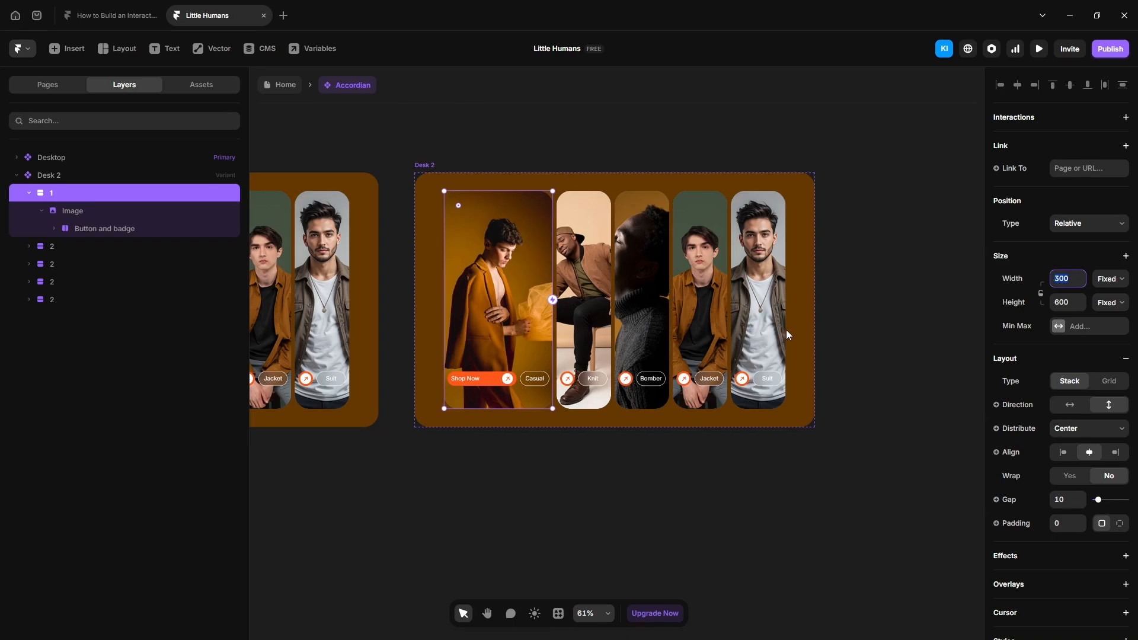
pyautogui.write('150')
pyautogui.press('Return')
# Hide the Shop Now text in Desk 2's first card and set its button's distribution to Center
pyautogui.click(56, 230)
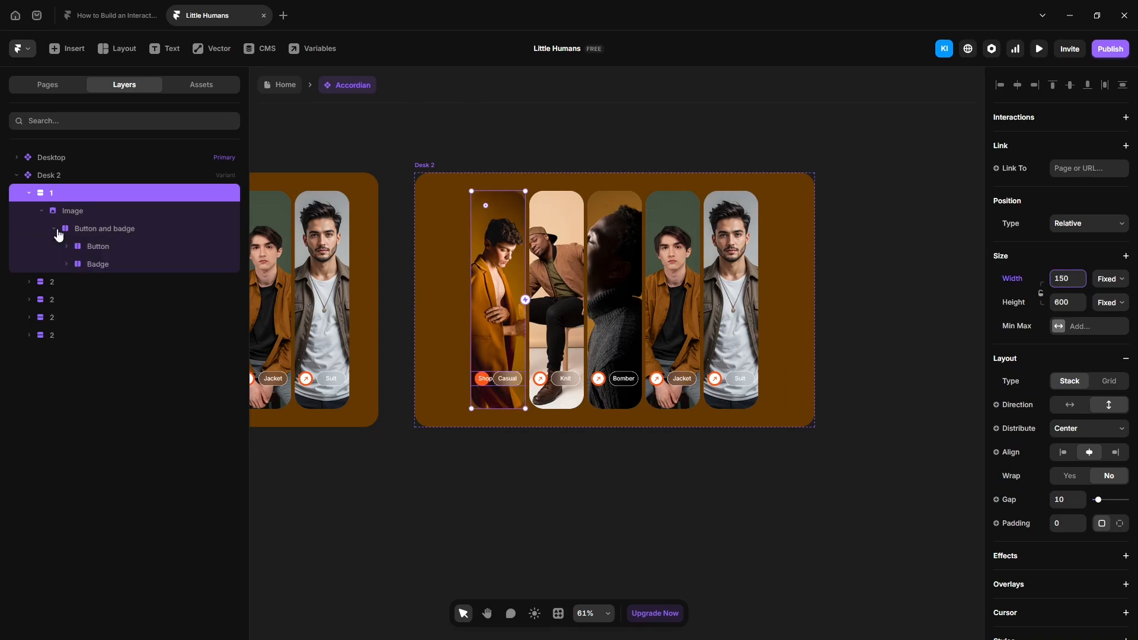
pyautogui.click(66, 247)
pyautogui.click(106, 264)
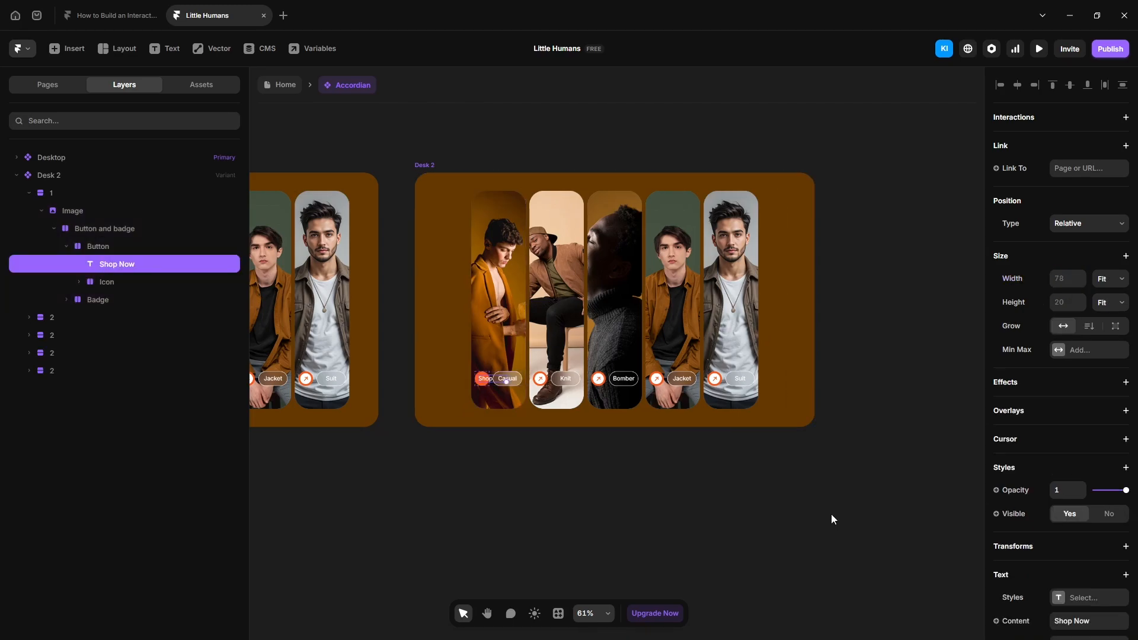
pyautogui.click(1103, 511)
pyautogui.click(107, 282)
pyautogui.click(112, 244)
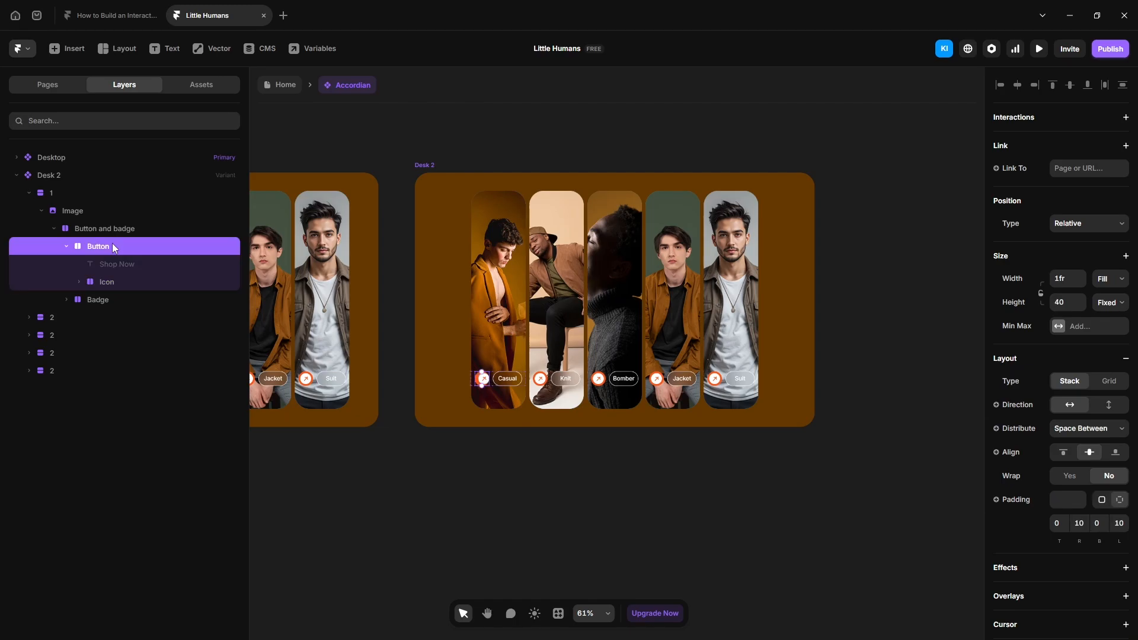
pyautogui.click(1090, 428)
pyautogui.click(1074, 458)
pyautogui.press('Escape')
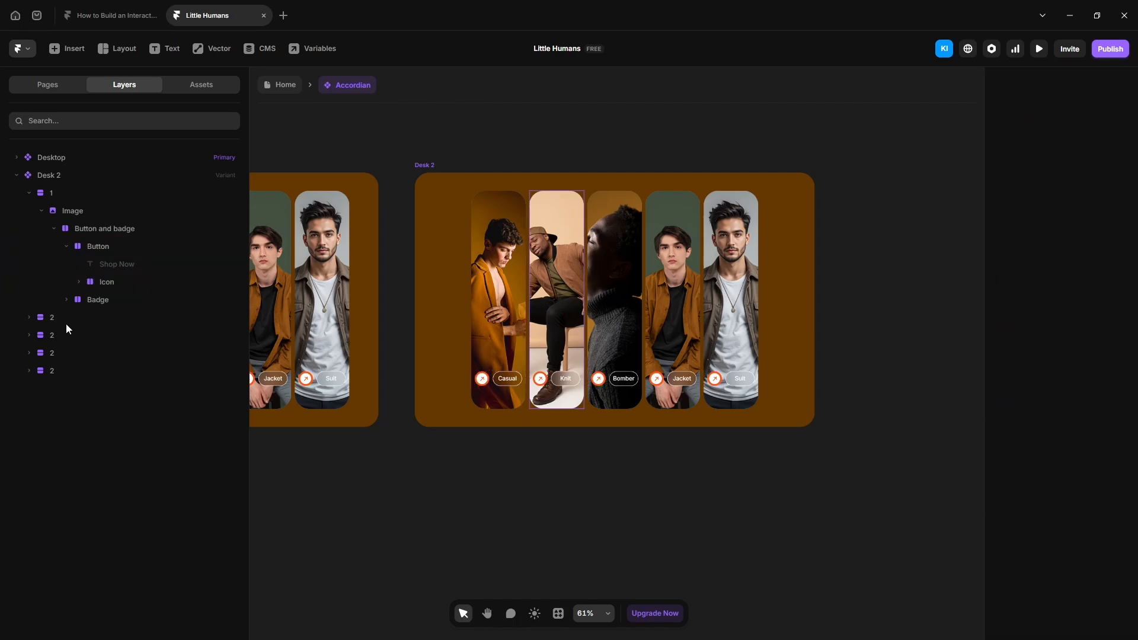
# Set the width of the second card in the Desk 2 variant to 300
pyautogui.click(61, 321)
pyautogui.click(1063, 280)
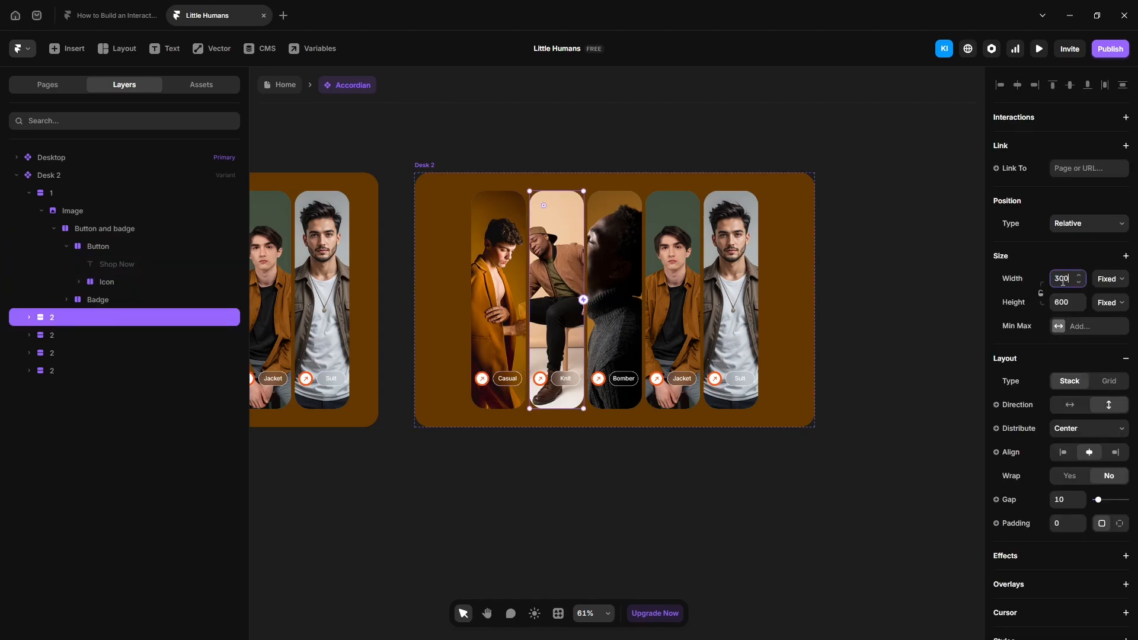
pyautogui.press('Return')
# Make the Shop Now text visible in Desk 2's second card and set its button's distribution to Space Between
pyautogui.click(29, 317)
pyautogui.click(54, 352)
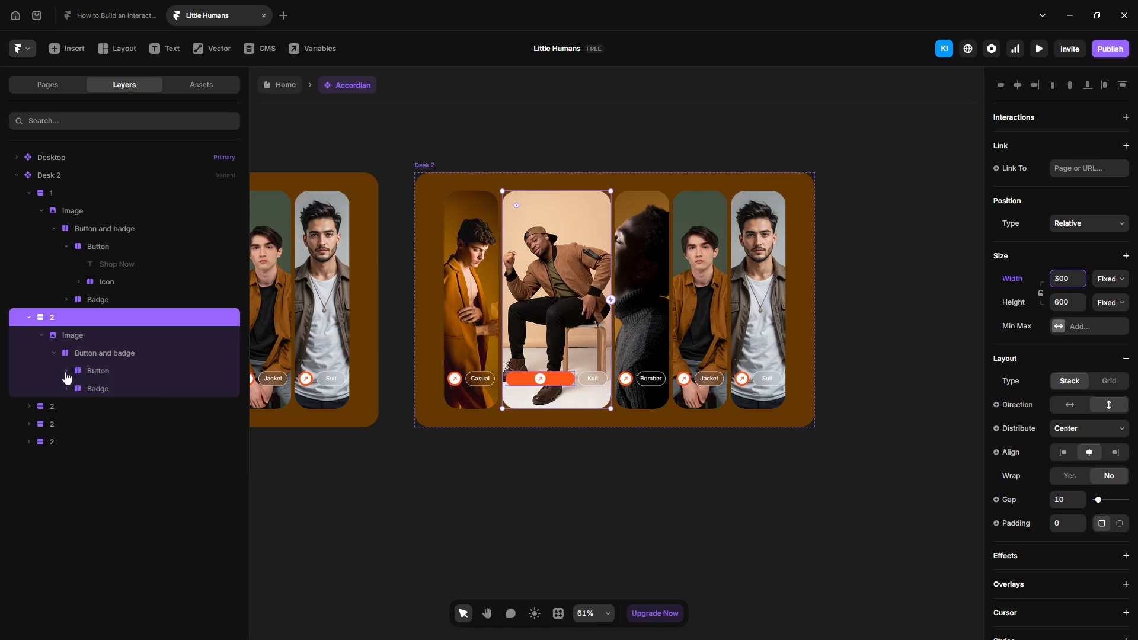
pyautogui.click(66, 371)
pyautogui.click(113, 388)
pyautogui.click(1070, 515)
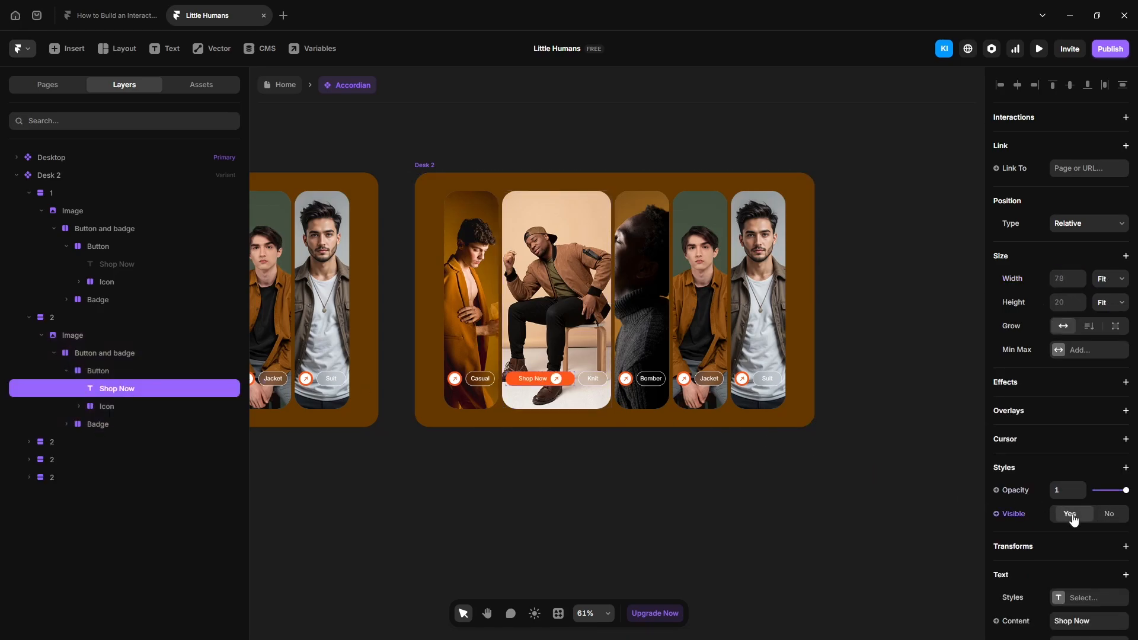
pyautogui.click(116, 372)
pyautogui.click(1084, 432)
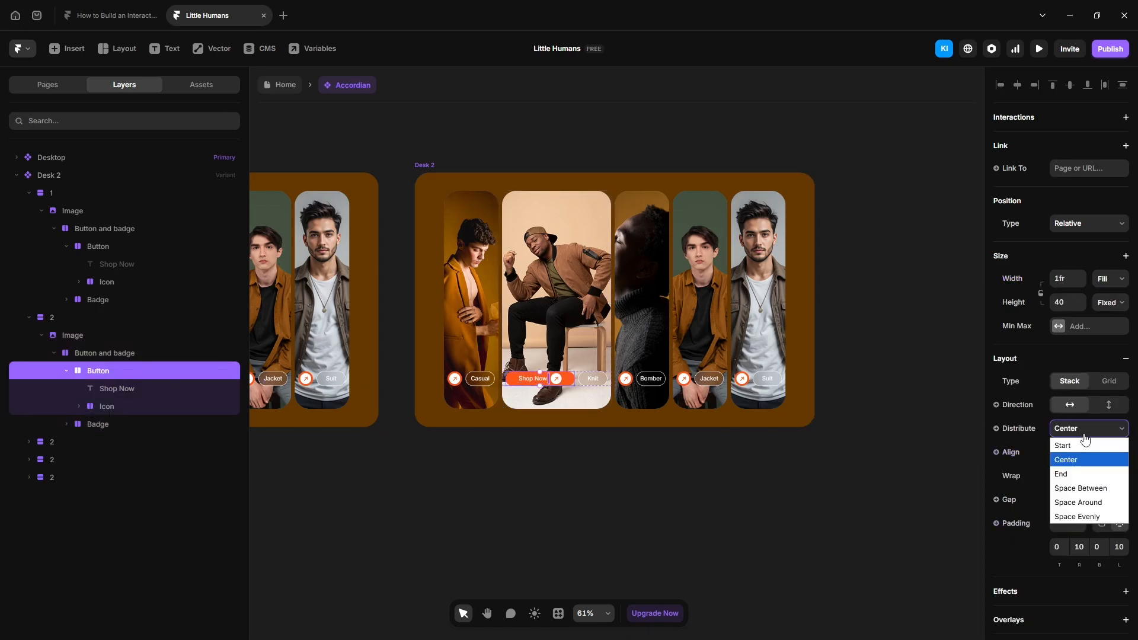
pyautogui.click(1082, 489)
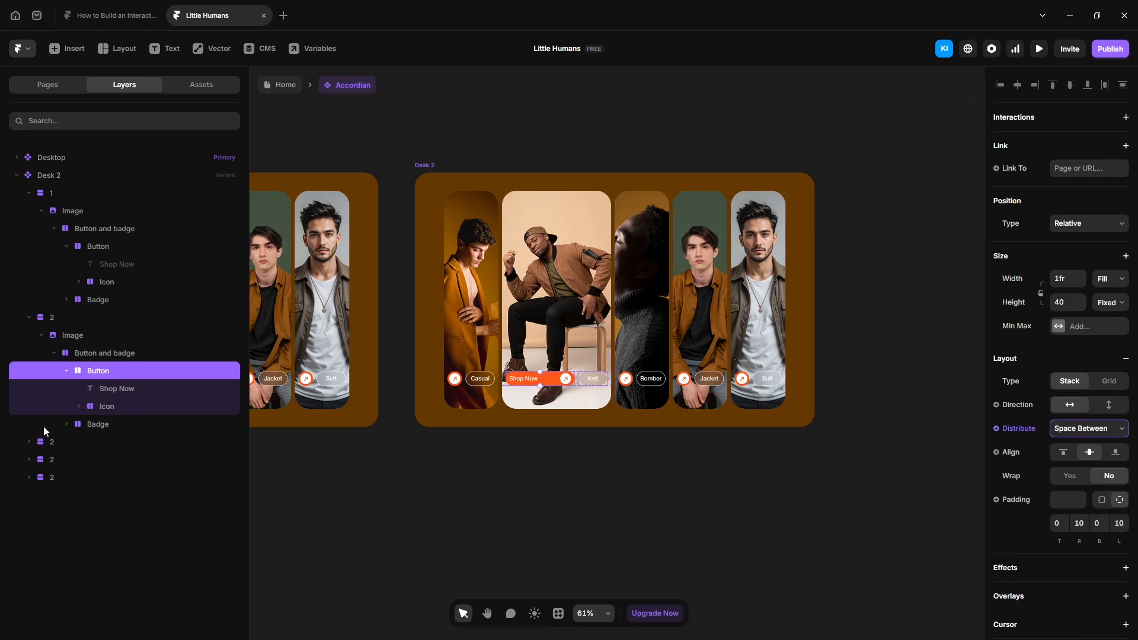
# Rename the last three card layers of the Desktop variant as 3, 4 and 5
pyautogui.click(16, 158)
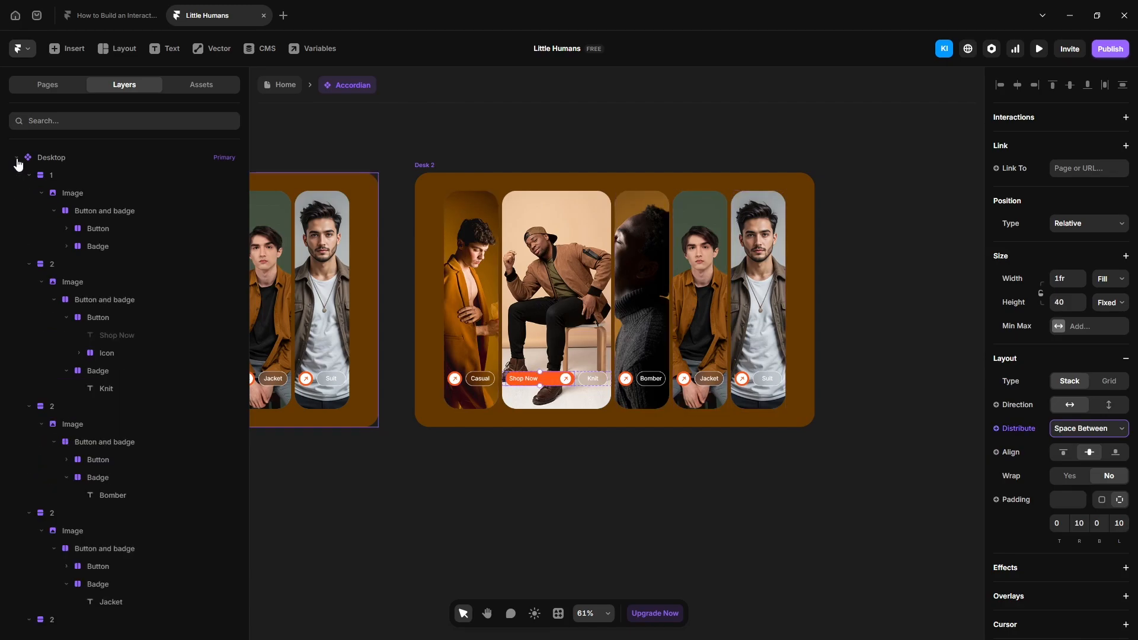
pyautogui.doubleClick(53, 407)
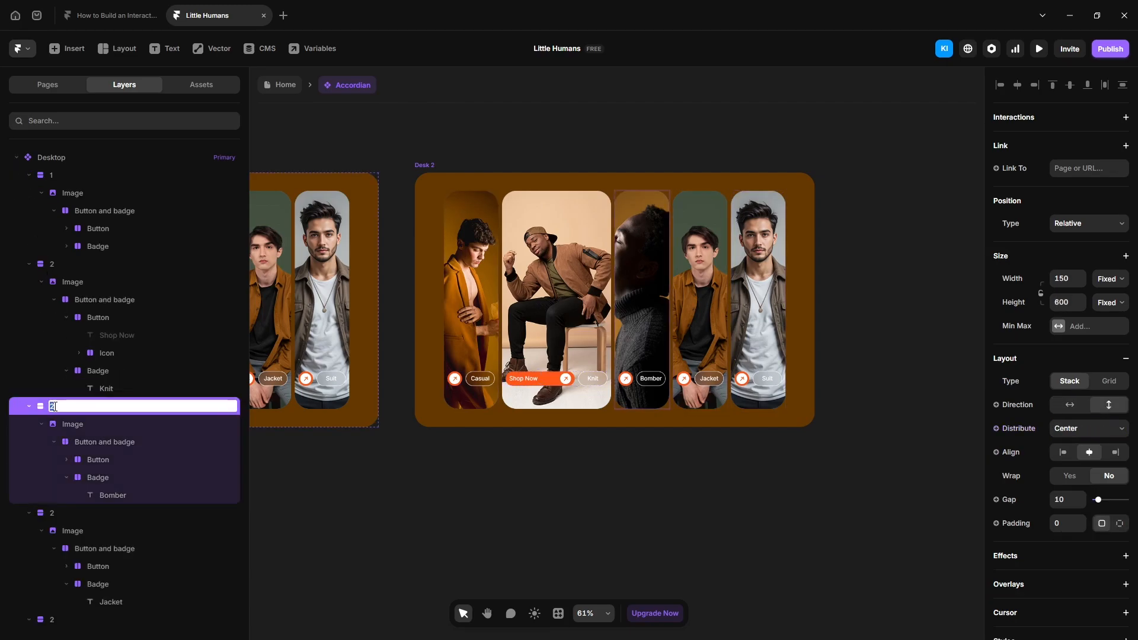
pyautogui.write('3')
pyautogui.press('Tab')
pyautogui.write('4')
pyautogui.press('Return')
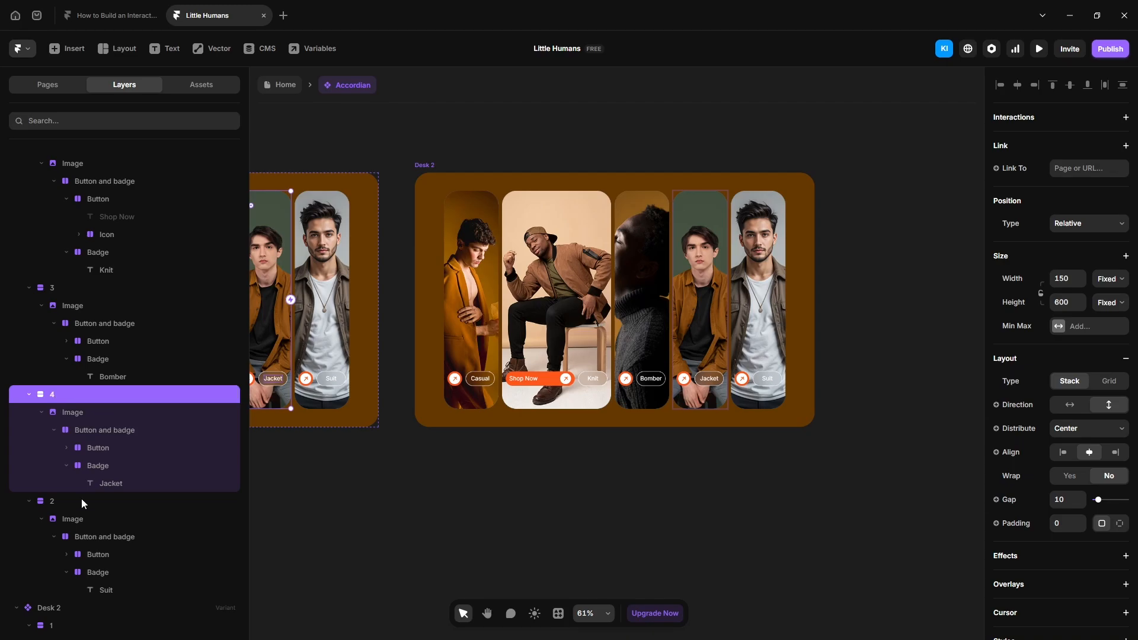
pyautogui.click(54, 501)
pyautogui.doubleClick(53, 502)
pyautogui.write('5')
pyautogui.click(632, 486)
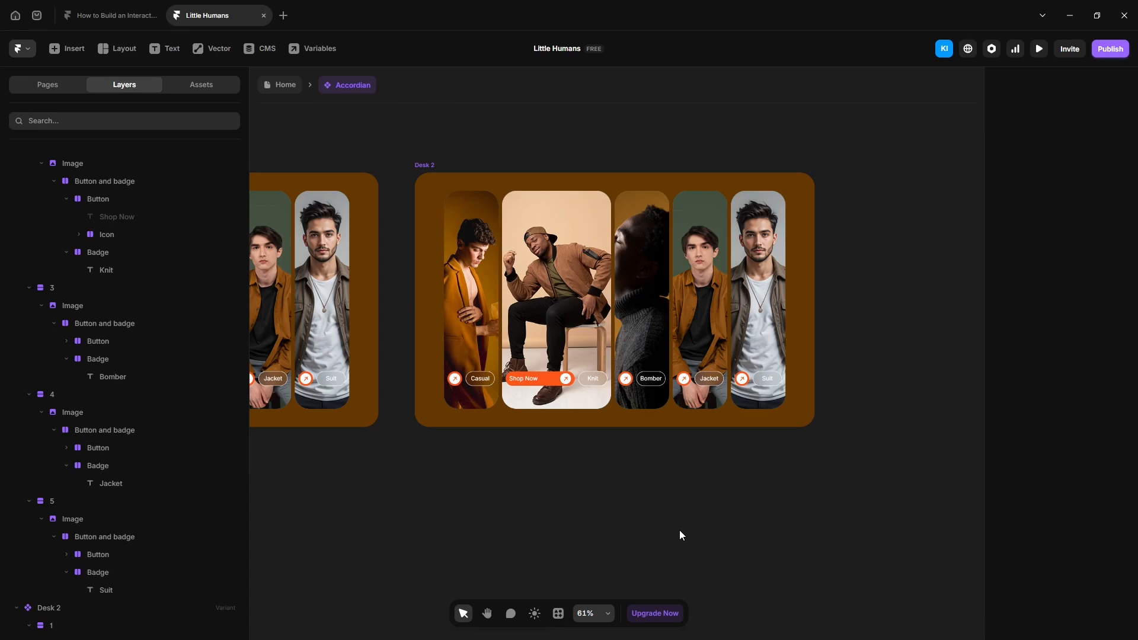
# Add three more variants based on Desk 2, placed in a row after it
pyautogui.click(424, 166)
pyautogui.scroll(-3, 412, 207)
pyautogui.moveTo(746, 413); pyautogui.dragTo(685, 416)
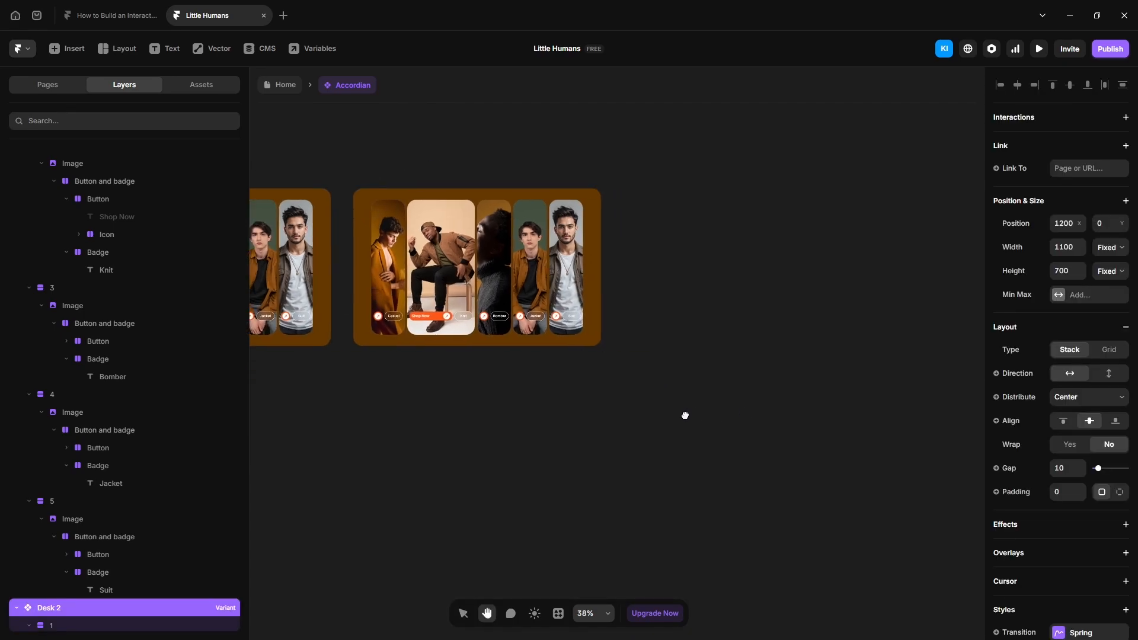
pyautogui.click(696, 313)
pyautogui.click(838, 340)
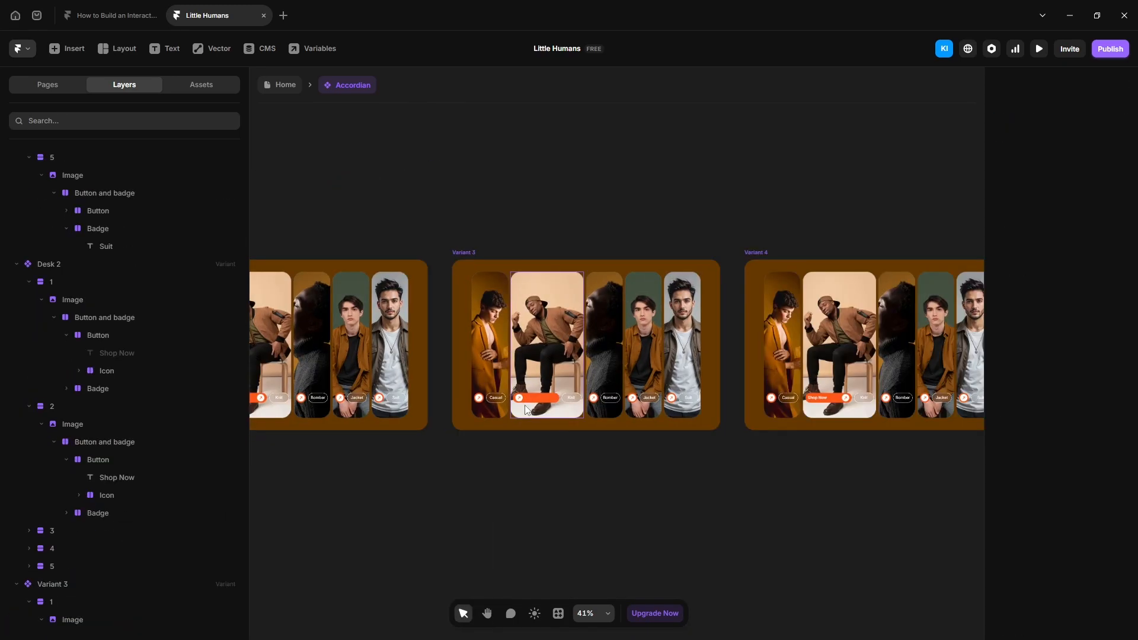
# In Variant 3, set the second card's width to 150 and its button's distribution to Center
pyautogui.scroll(5, 526, 406)
pyautogui.click(526, 406)
pyautogui.click(1067, 278)
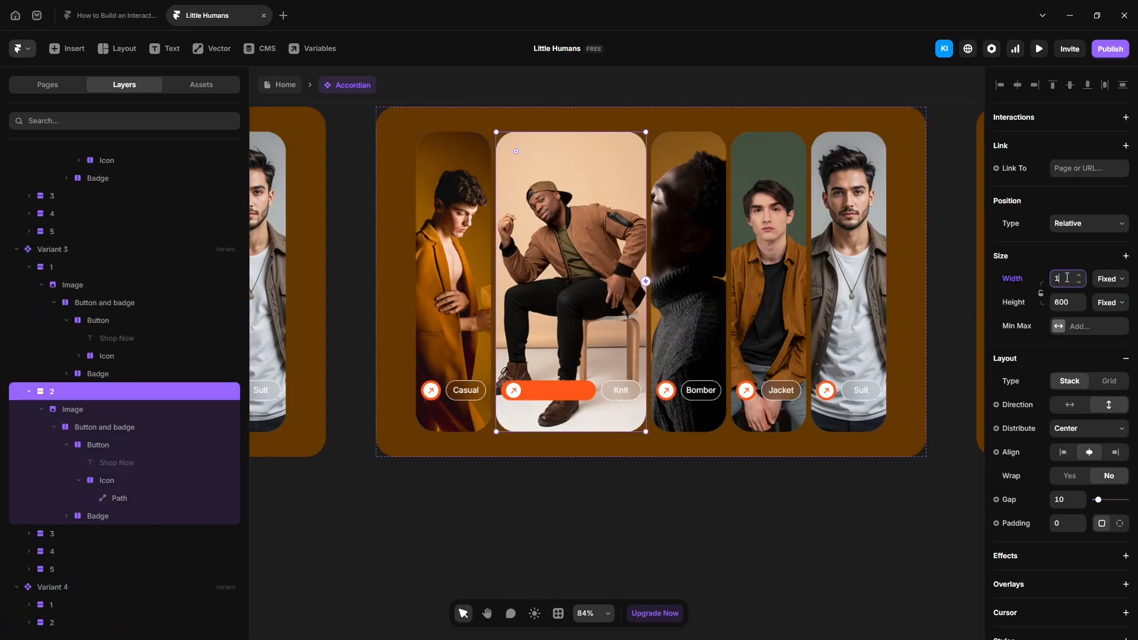
pyautogui.write('150')
pyautogui.press('Return')
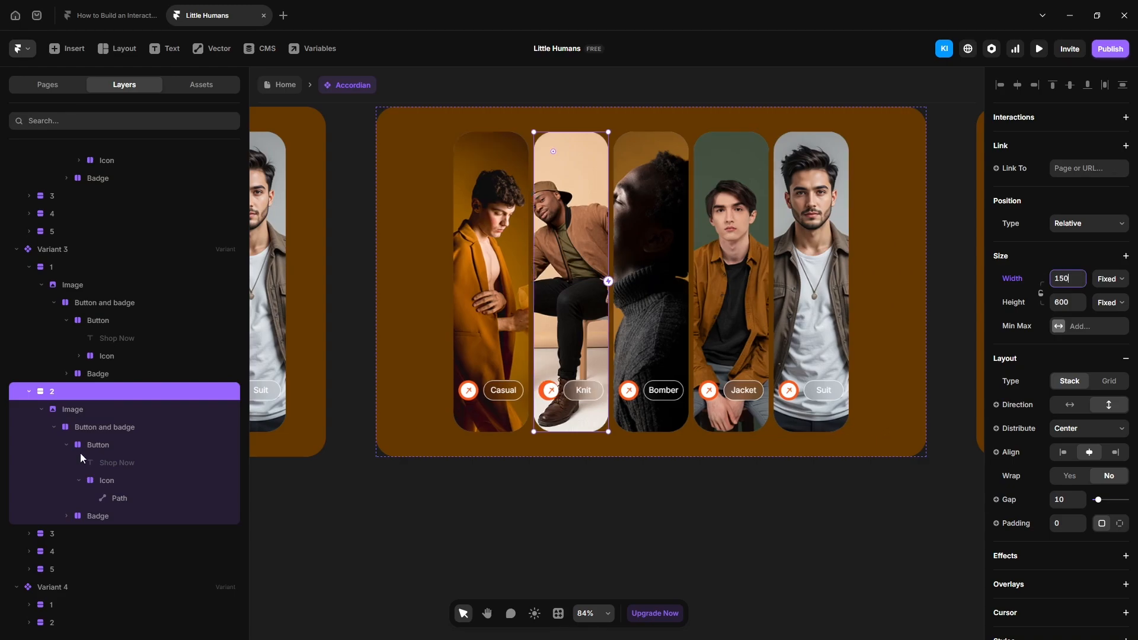
pyautogui.click(98, 444)
pyautogui.click(1088, 428)
pyautogui.click(1077, 462)
# Set the width of the third card in Variant 3 to 300
pyautogui.doubleClick(668, 426)
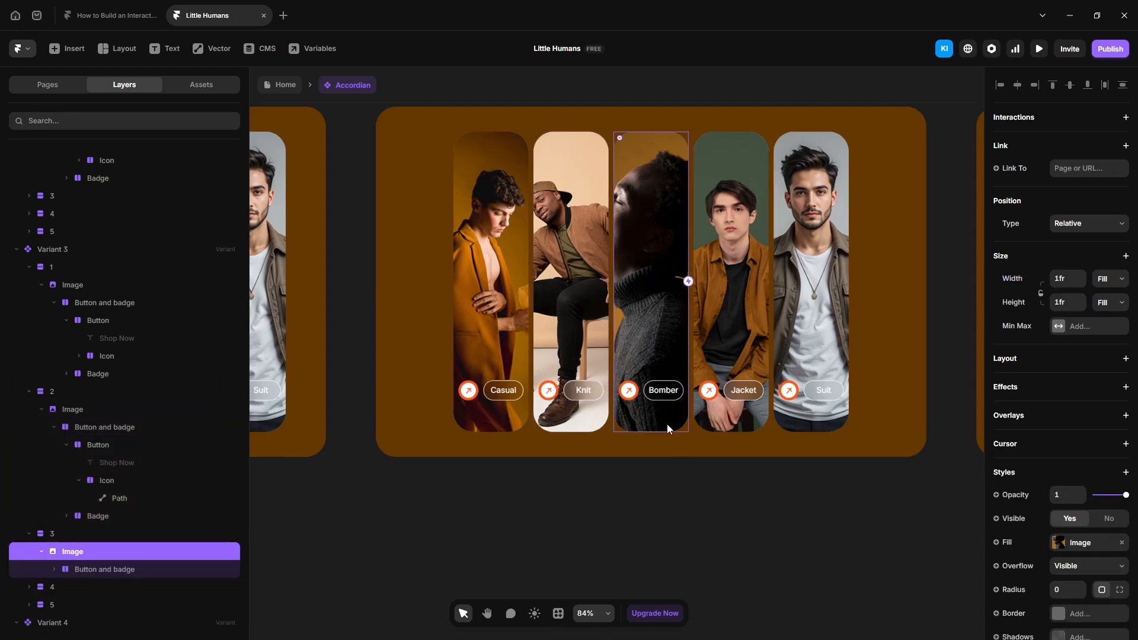
pyautogui.click(52, 533)
pyautogui.click(1065, 279)
pyautogui.write('300')
pyautogui.press('Return')
# Make the Shop Now text visible in Variant 3's third card and set its button's distribution to Space Between
pyautogui.click(55, 570)
pyautogui.click(66, 587)
pyautogui.click(117, 604)
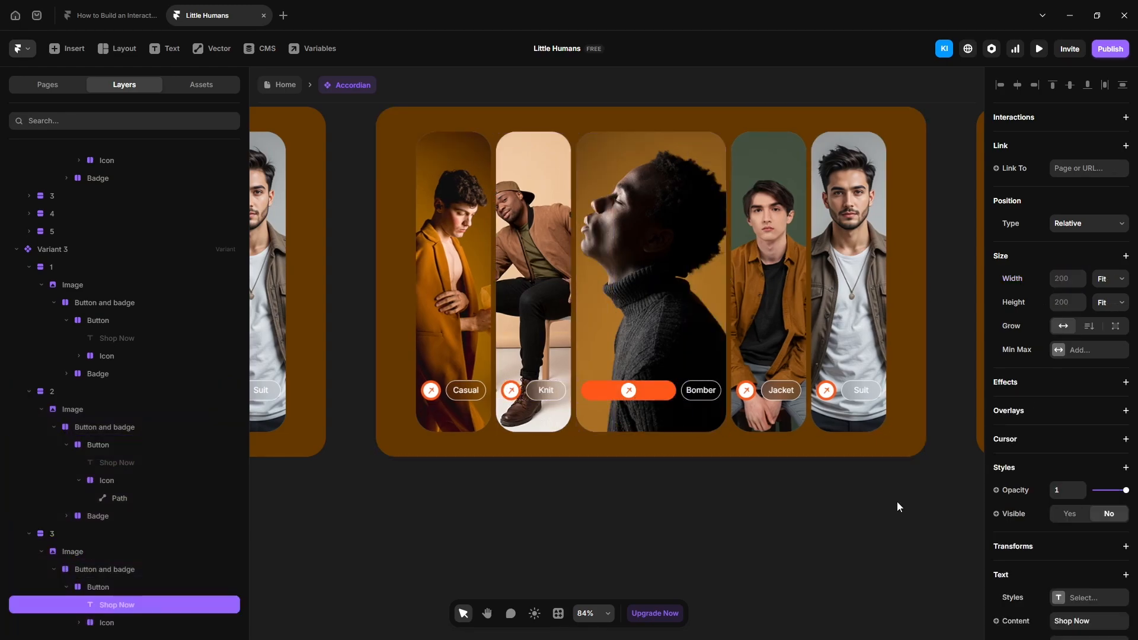
pyautogui.click(1072, 514)
pyautogui.click(98, 587)
pyautogui.click(1066, 435)
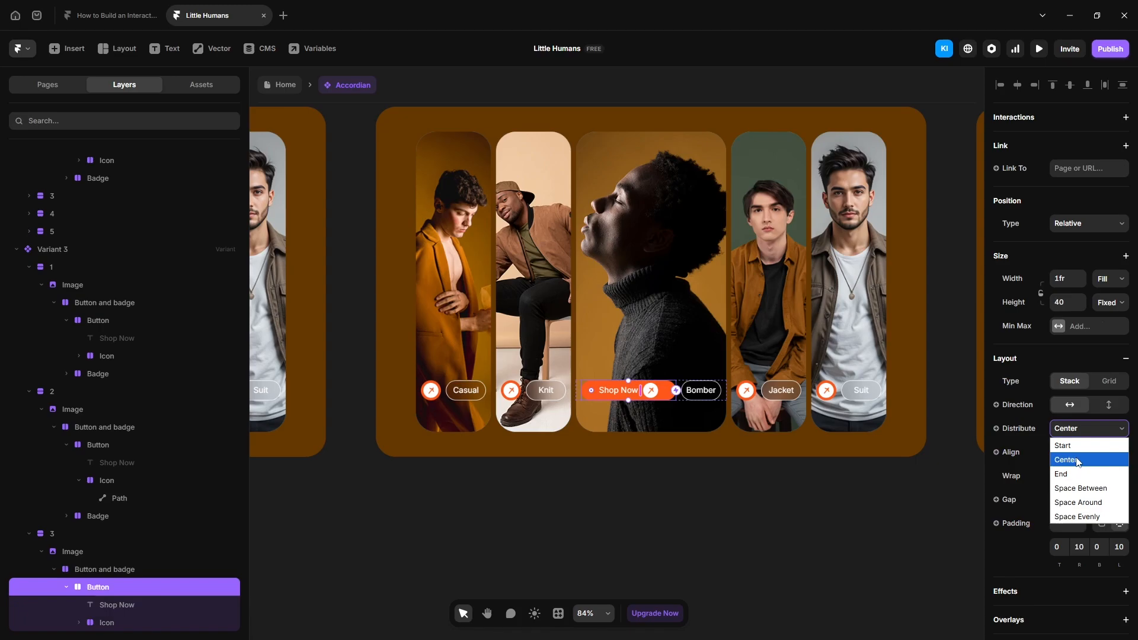
pyautogui.click(1083, 487)
pyautogui.click(588, 474)
# In Variant 4, hide the second card's Shop Now text and set the card's width to 150
pyautogui.scroll(-3, 588, 475)
pyautogui.moveTo(828, 519); pyautogui.dragTo(565, 502)
pyautogui.moveTo(818, 496); pyautogui.dragTo(666, 488)
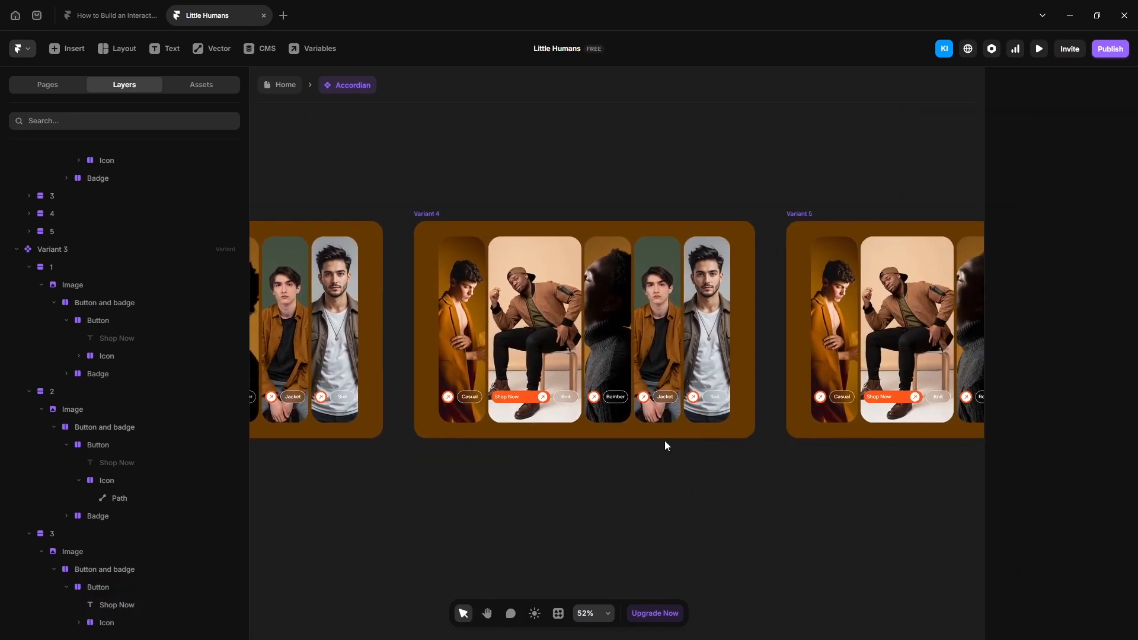
pyautogui.scroll(1, 664, 440)
pyautogui.keyDown('ctrl'); pyautogui.click(464, 385); pyautogui.keyUp('ctrl')
pyautogui.click(1110, 514)
pyautogui.click(52, 552)
pyautogui.click(1058, 279)
pyautogui.write('150')
pyautogui.press('Return')
# Set the distribution of the second card's button in Variant 4 to Center
pyautogui.click(98, 605)
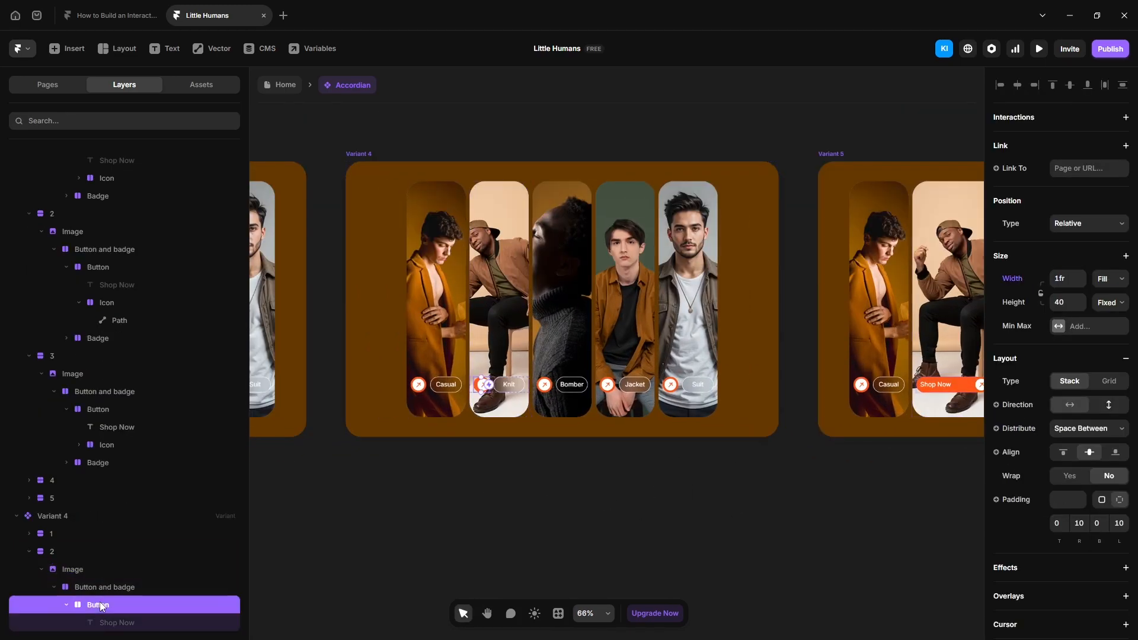
pyautogui.click(1086, 429)
pyautogui.click(1083, 464)
# Set the width of the fourth card in Variant 4 to 300
pyautogui.click(638, 414)
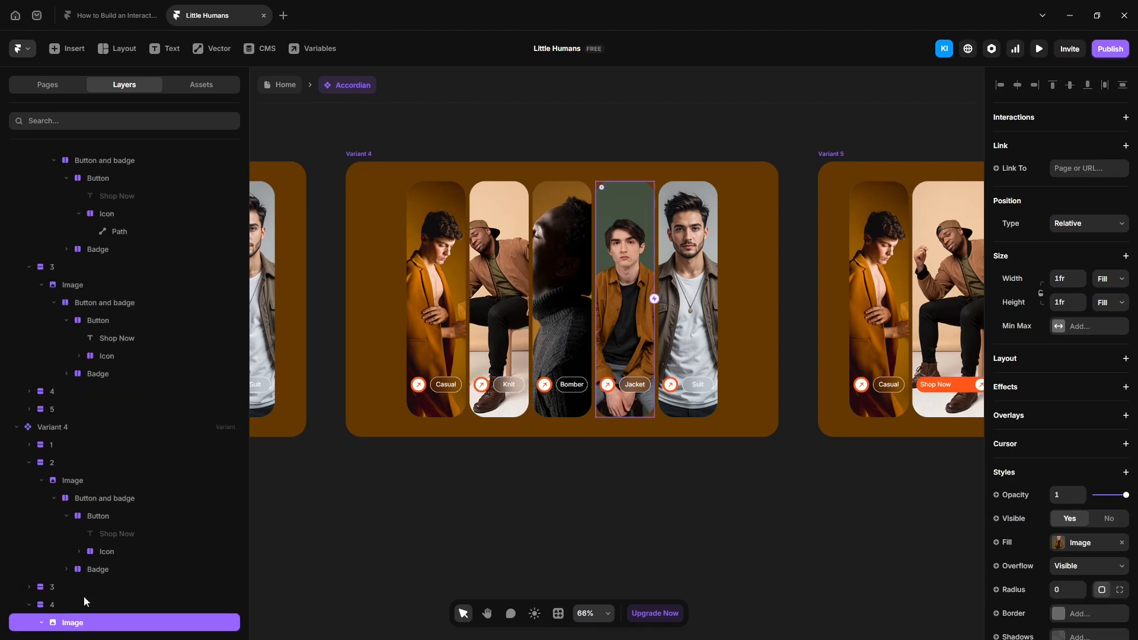
pyautogui.click(1072, 279)
pyautogui.write('300')
# Make the Shop Now text visible in Variant 4's fourth card and set its button's distribution to Space Between
pyautogui.scroll(-3, 107, 468)
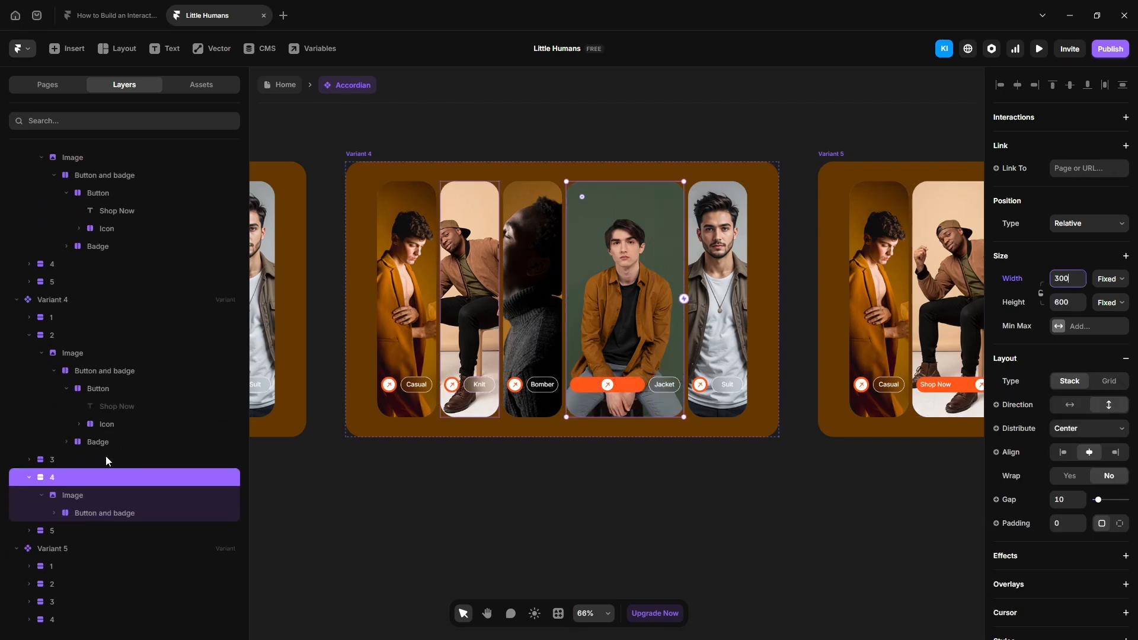
pyautogui.click(54, 498)
pyautogui.click(67, 517)
pyautogui.click(100, 533)
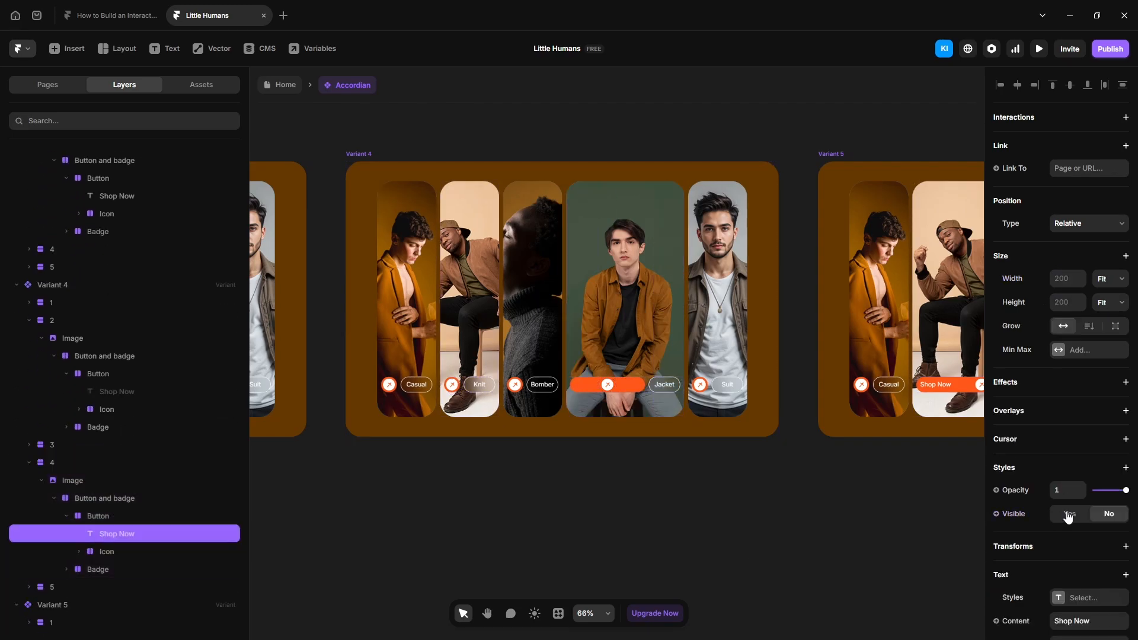
pyautogui.click(1069, 514)
pyautogui.press('Escape')
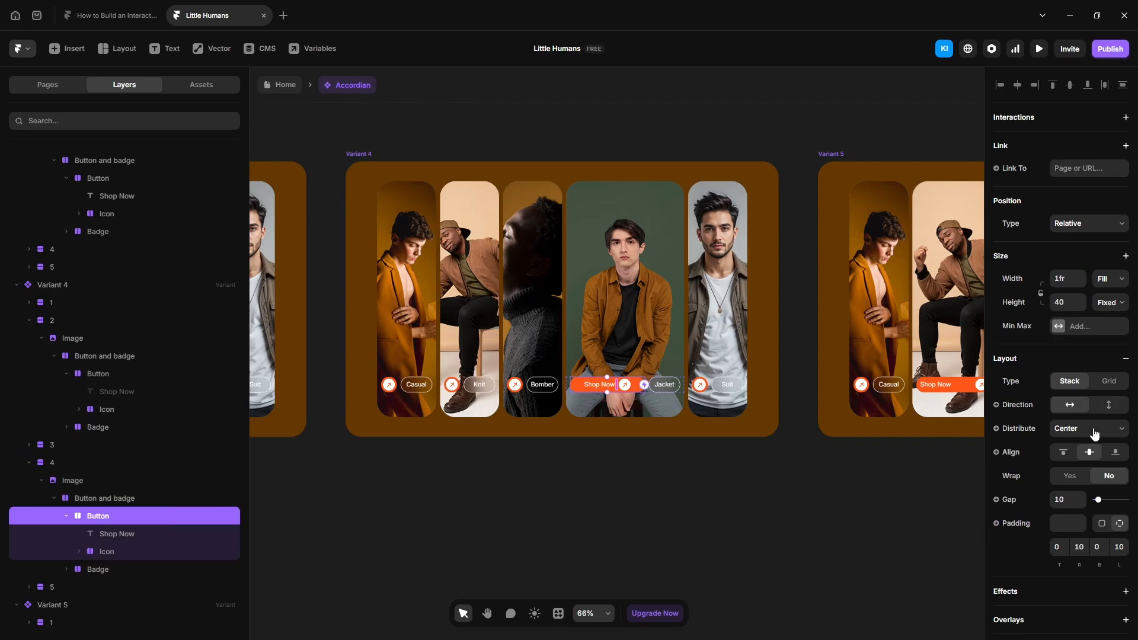
pyautogui.click(1093, 431)
pyautogui.click(1087, 487)
# In Variant 5, hide the second card's Shop Now text and set the card's width to 150
pyautogui.click(912, 479)
pyautogui.press('space')
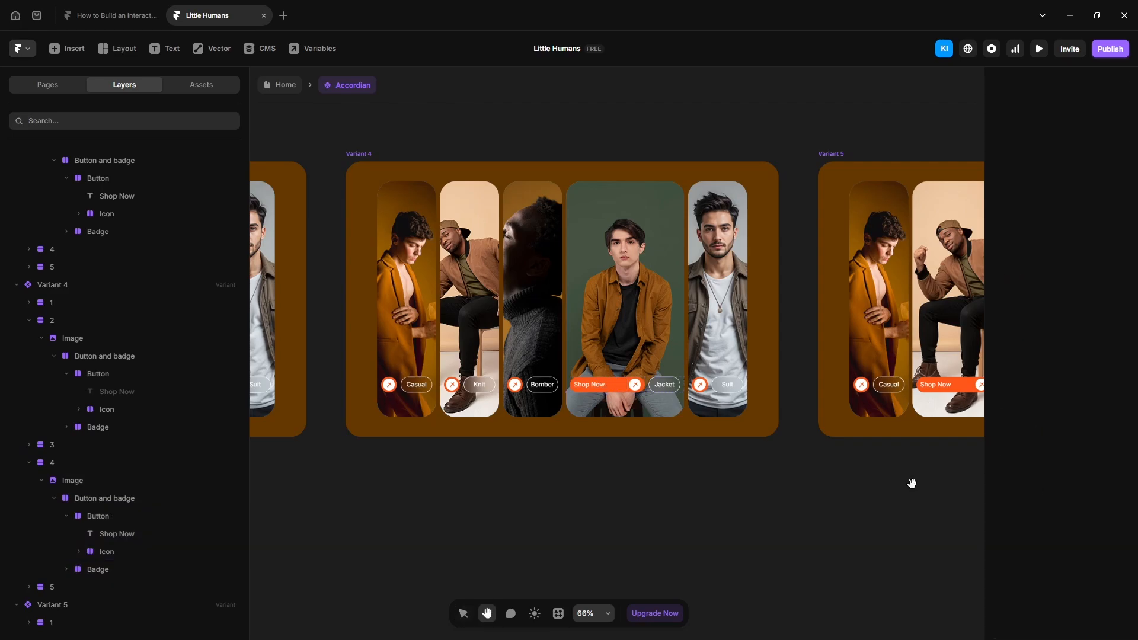
pyautogui.moveTo(912, 479); pyautogui.dragTo(544, 478)
pyautogui.doubleClick(580, 408)
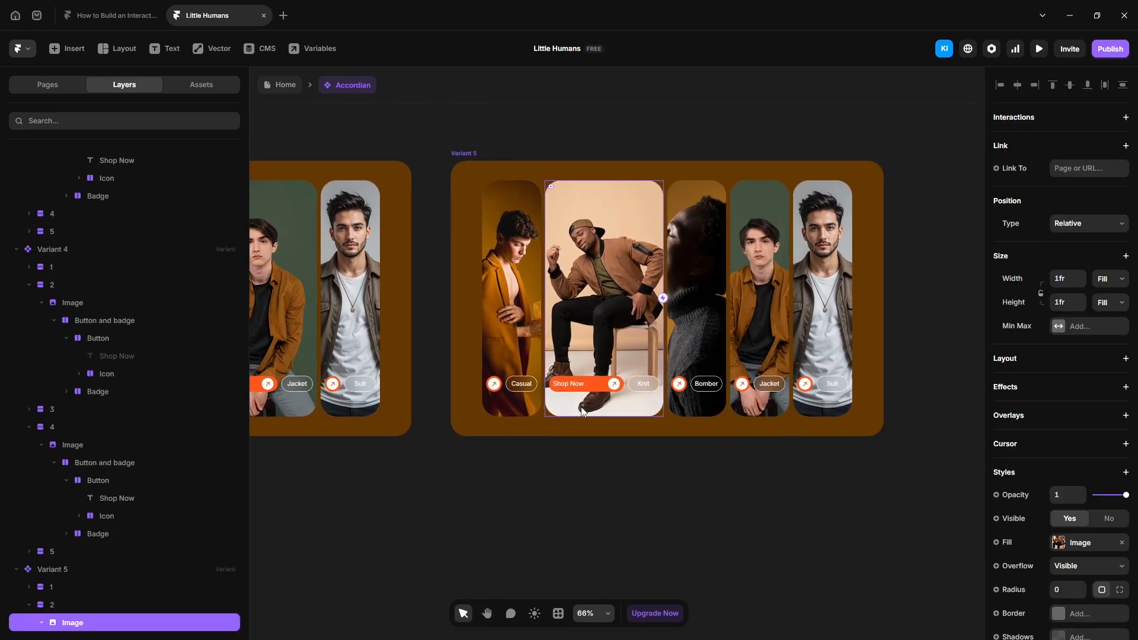
pyautogui.scroll(-2, 90, 536)
pyautogui.click(54, 570)
pyautogui.click(67, 588)
pyautogui.click(113, 604)
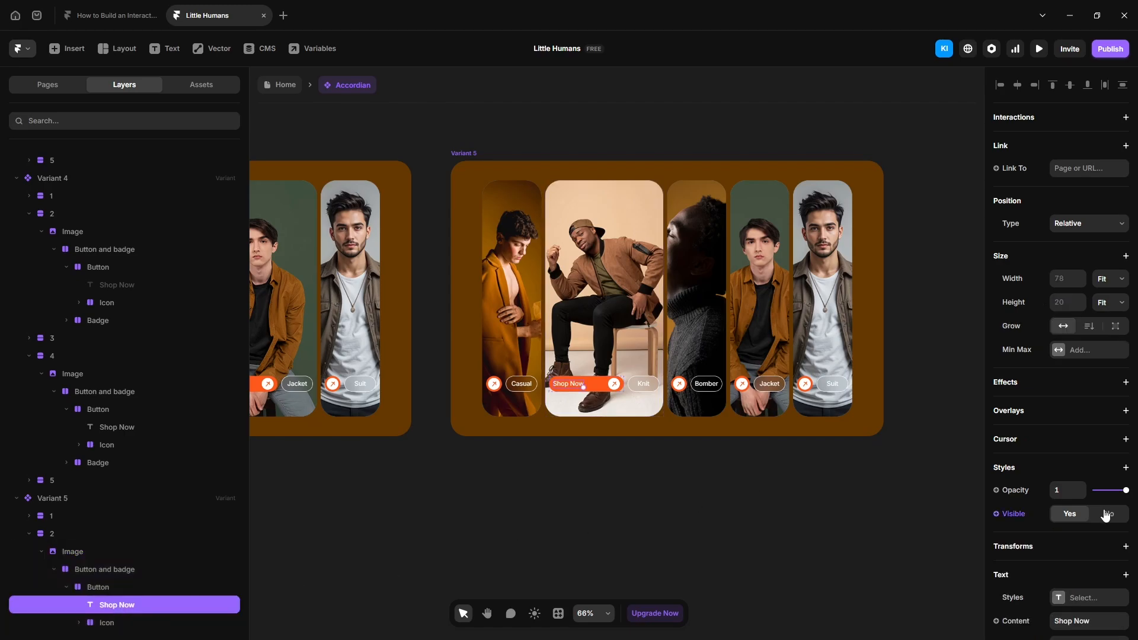
pyautogui.click(1109, 519)
pyautogui.scroll(2, 136, 533)
pyautogui.click(136, 521)
pyautogui.click(611, 415)
pyautogui.click(1066, 279)
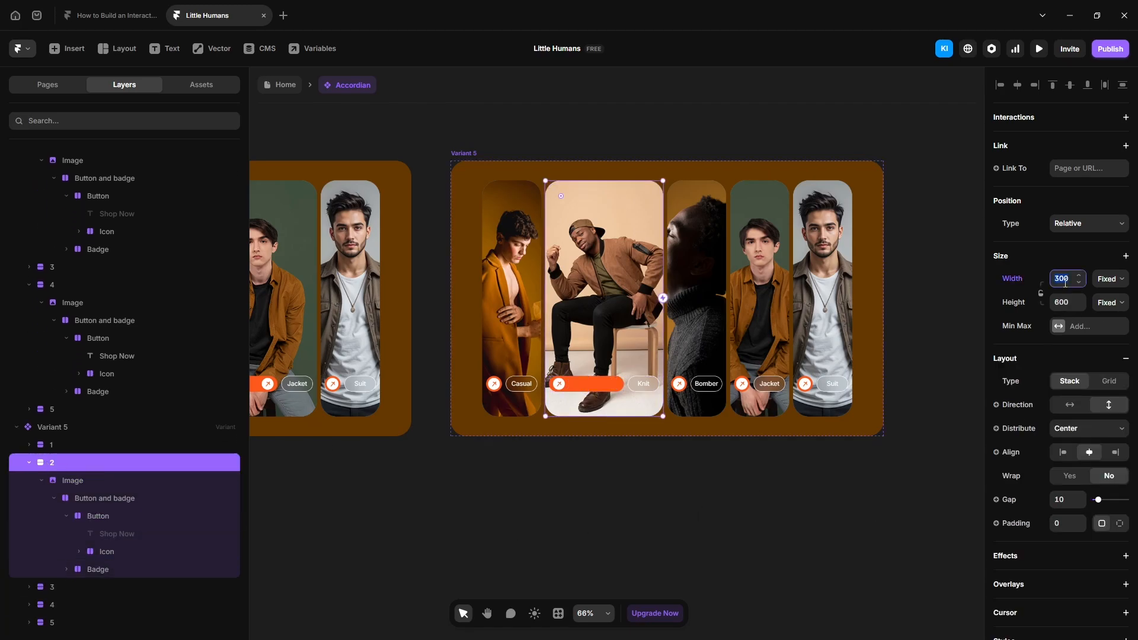
pyautogui.press('Return')
# Set the distribution of the second card's button in Variant 5 to Center
pyautogui.click(223, 518)
pyautogui.click(1077, 431)
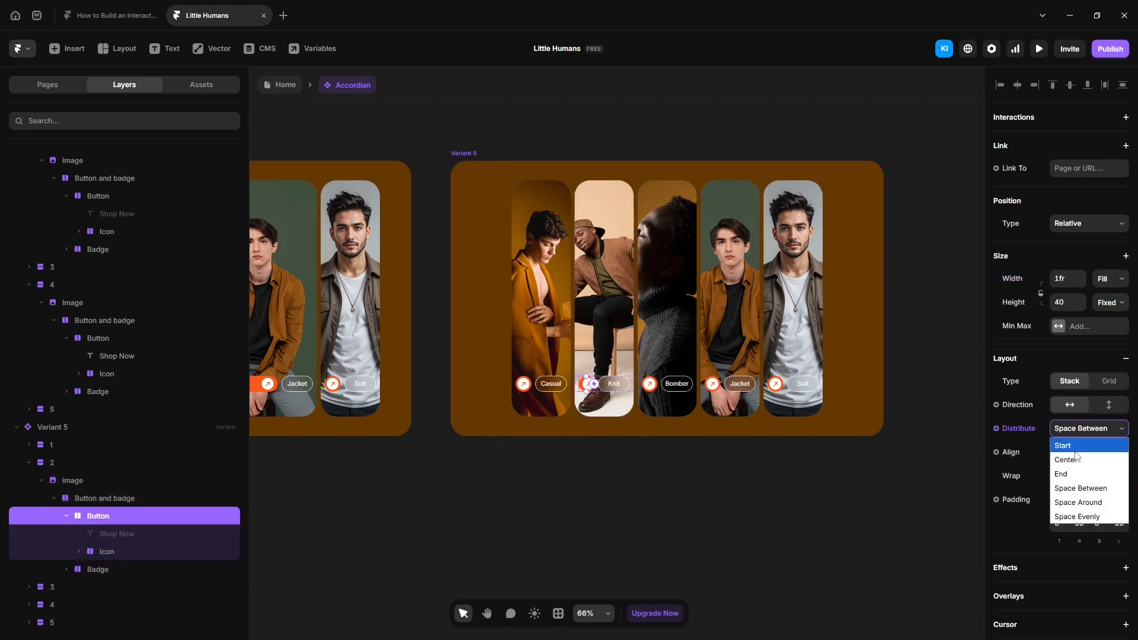
pyautogui.click(1076, 461)
# Set the width of the fifth card in Variant 5 to 300
pyautogui.click(784, 412)
pyautogui.click(1063, 279)
pyautogui.write('3')
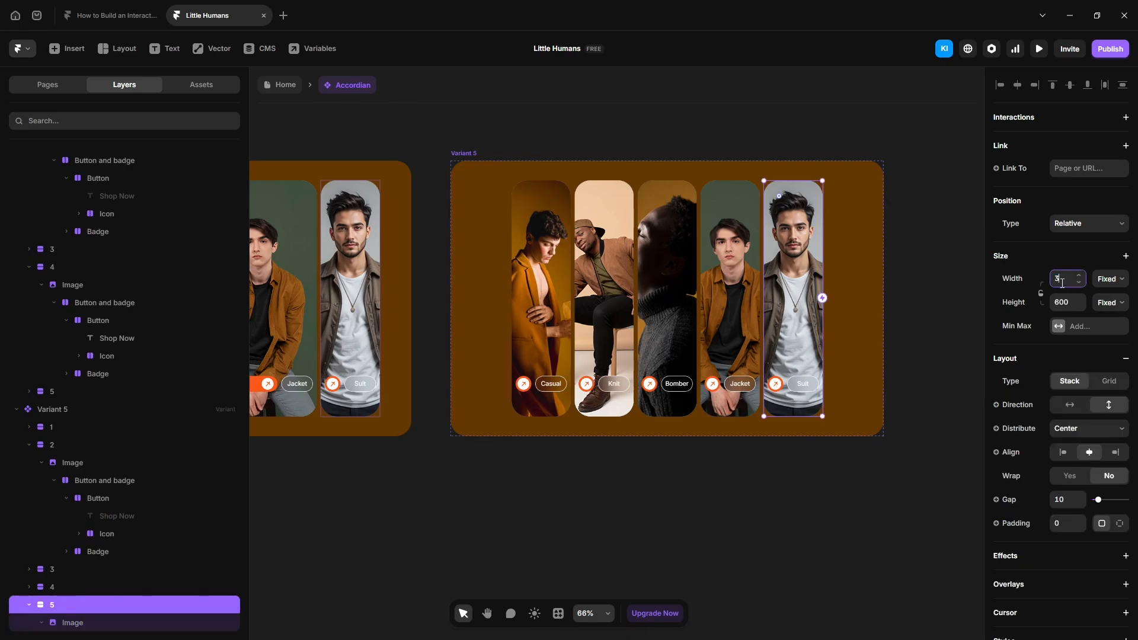
pyautogui.write('00')
pyautogui.press('Return')
# Make the Shop Now text visible in Variant 5's fifth card and set its button's distribution to Space Between
pyautogui.scroll(-2, 102, 590)
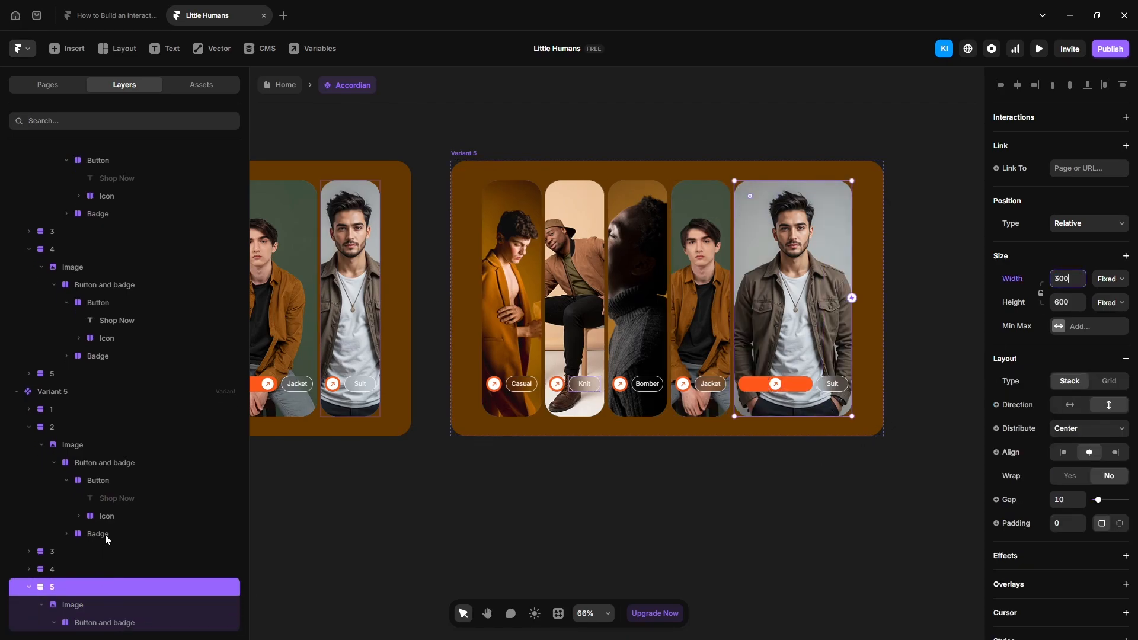
pyautogui.click(65, 605)
pyautogui.scroll(-1, 112, 560)
pyautogui.click(130, 587)
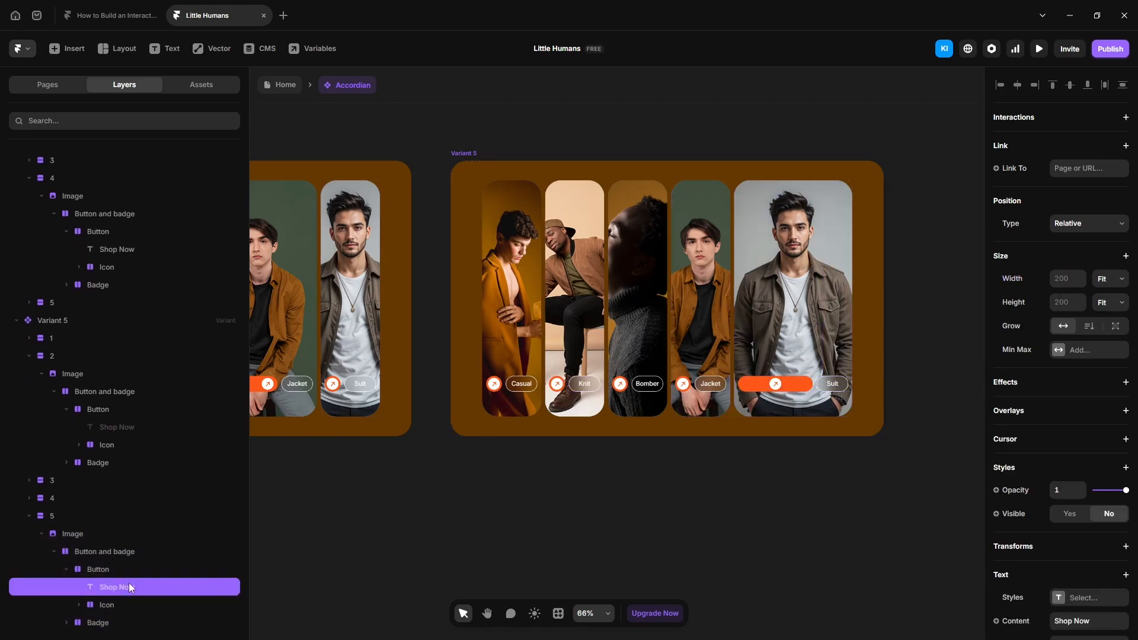
pyautogui.click(1061, 513)
pyautogui.press('Escape')
pyautogui.click(1080, 428)
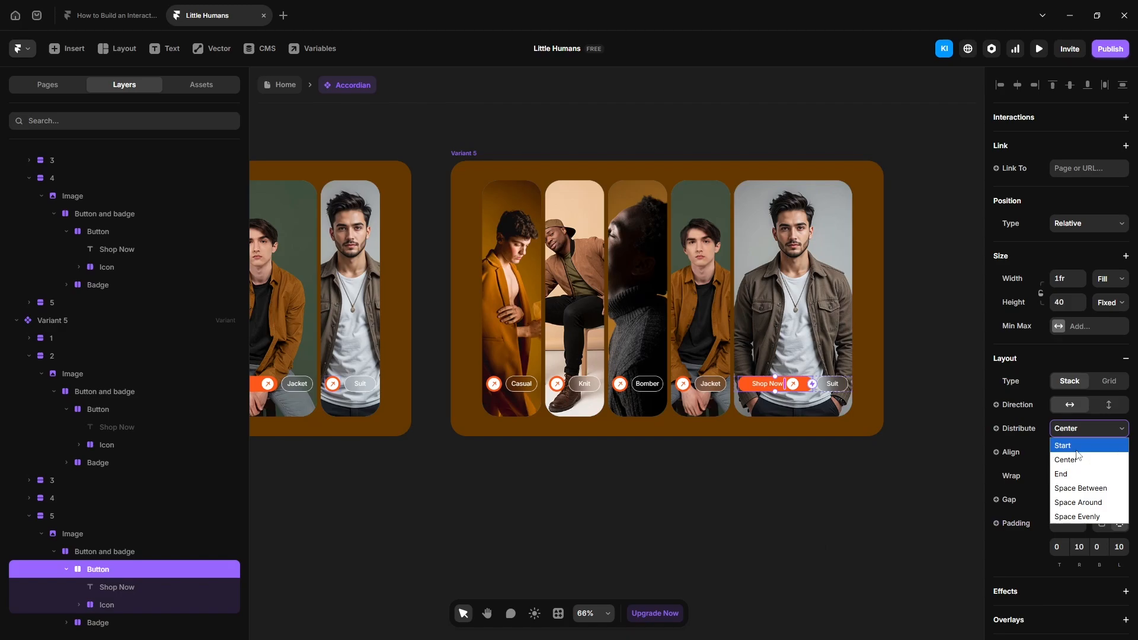
pyautogui.click(1080, 488)
pyautogui.click(753, 501)
# Rename Variant 3 as Desk 3
pyautogui.scroll(-5, 862, 447)
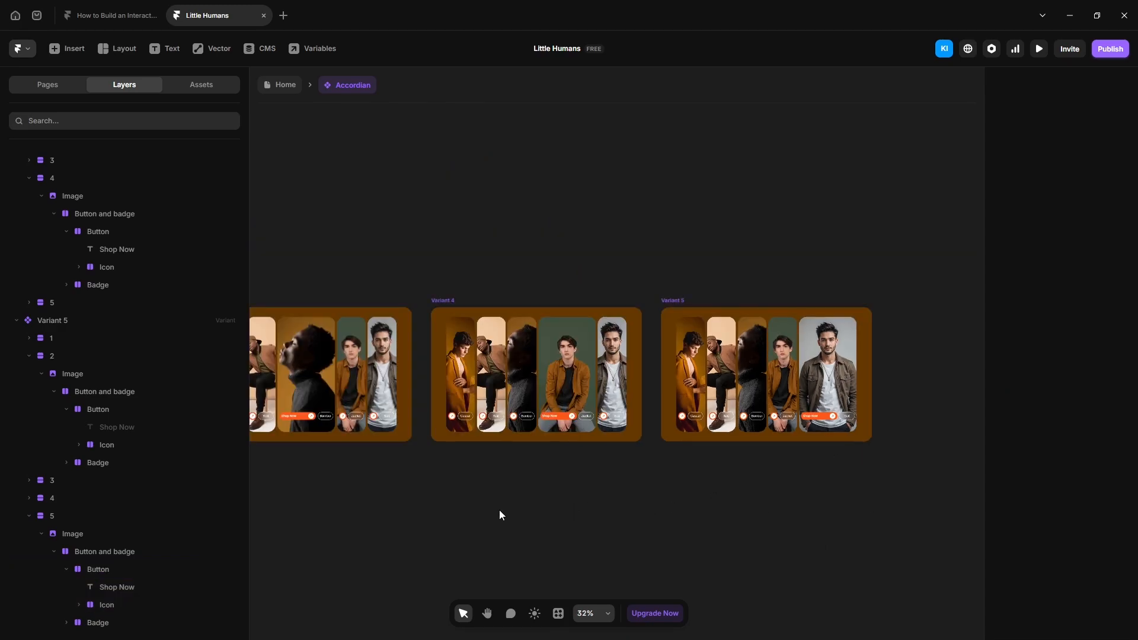
pyautogui.press('space')
pyautogui.moveTo(369, 531); pyautogui.dragTo(838, 488)
pyautogui.moveTo(546, 473); pyautogui.dragTo(516, 482)
pyautogui.click(653, 262)
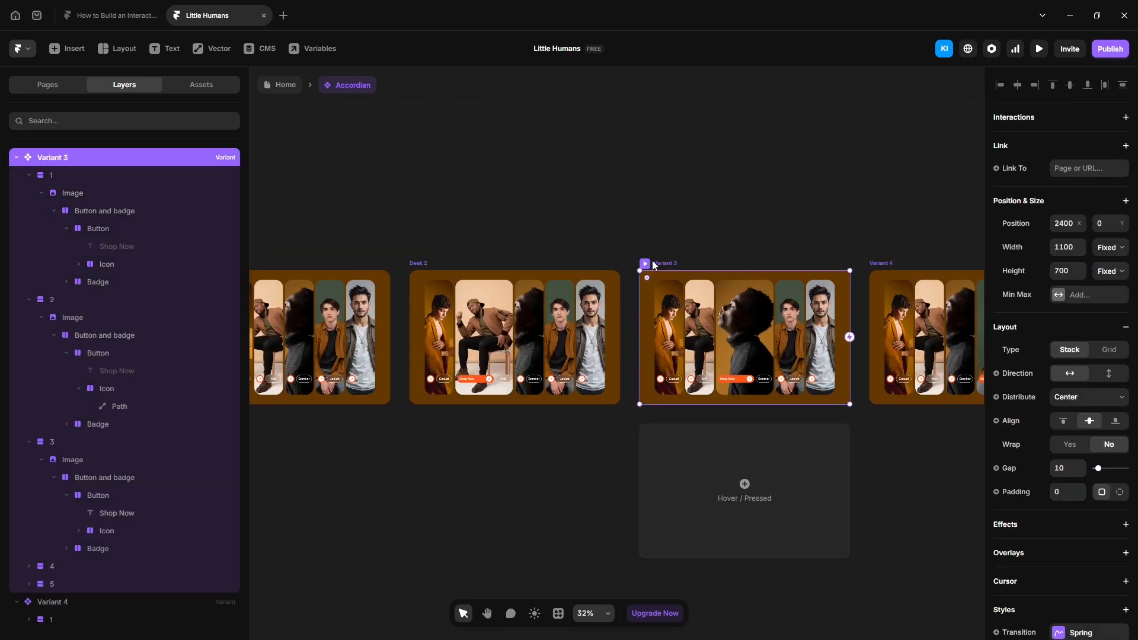
pyautogui.doubleClick(57, 158)
pyautogui.write('Desk 3')
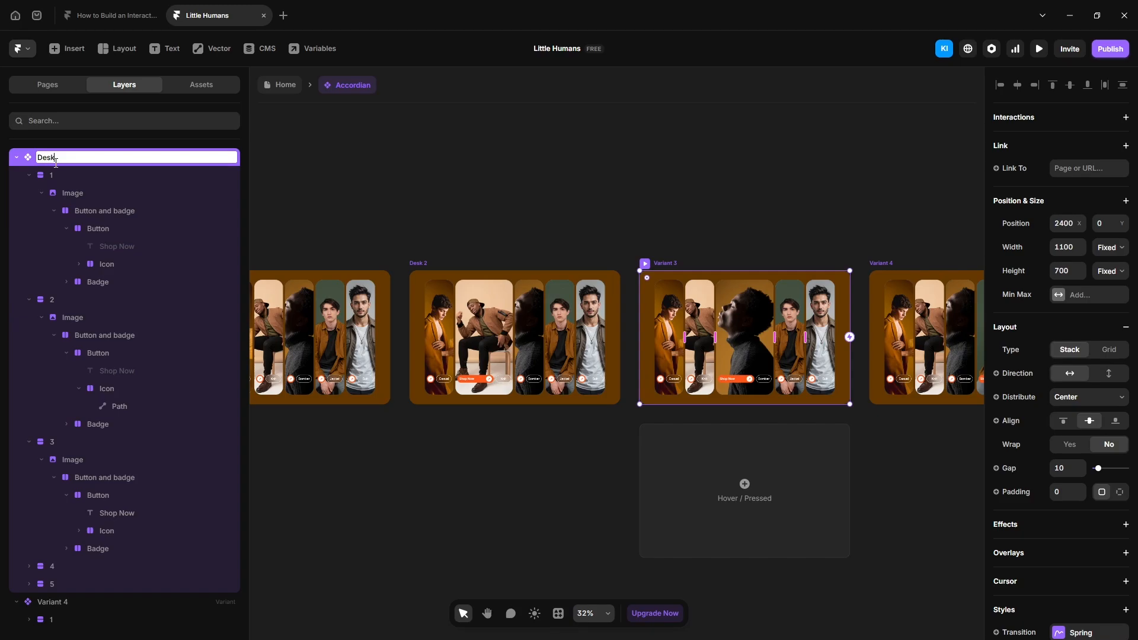
pyautogui.press('Return')
# Rename Variant 4 as Desk 4
pyautogui.scroll(-3, 74, 431)
pyautogui.click(73, 430)
pyautogui.scroll(-1, 61, 372)
pyautogui.doubleClick(63, 365)
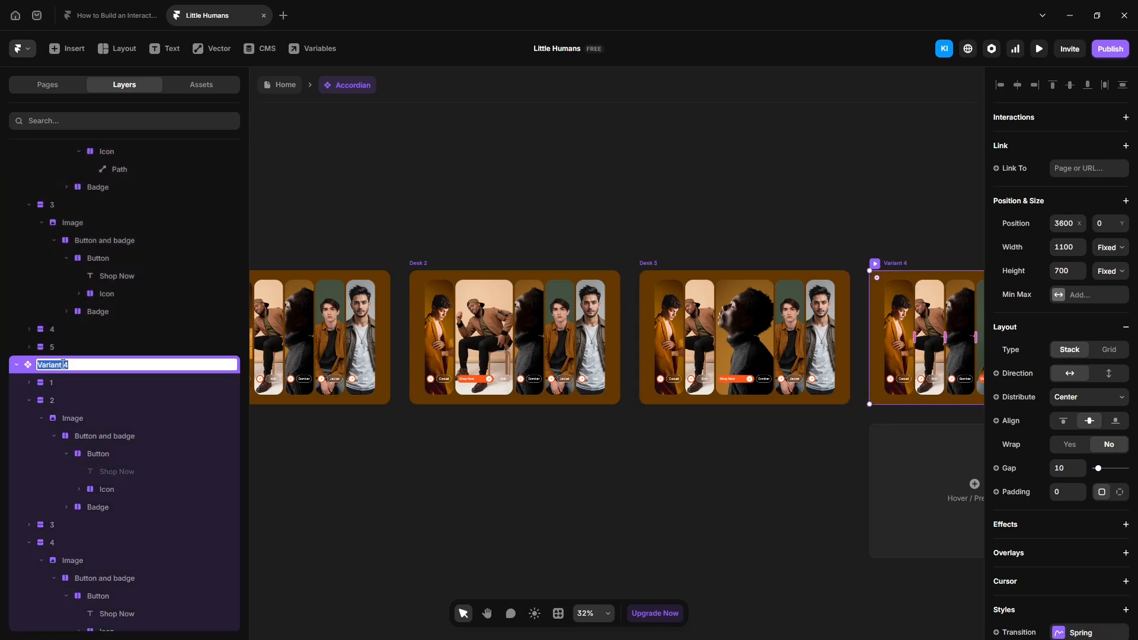
pyautogui.write('Desk 4')
pyautogui.press('Return')
# Rename Variant 5 as Desk 5
pyautogui.scroll(-5, 65, 380)
pyautogui.click(67, 389)
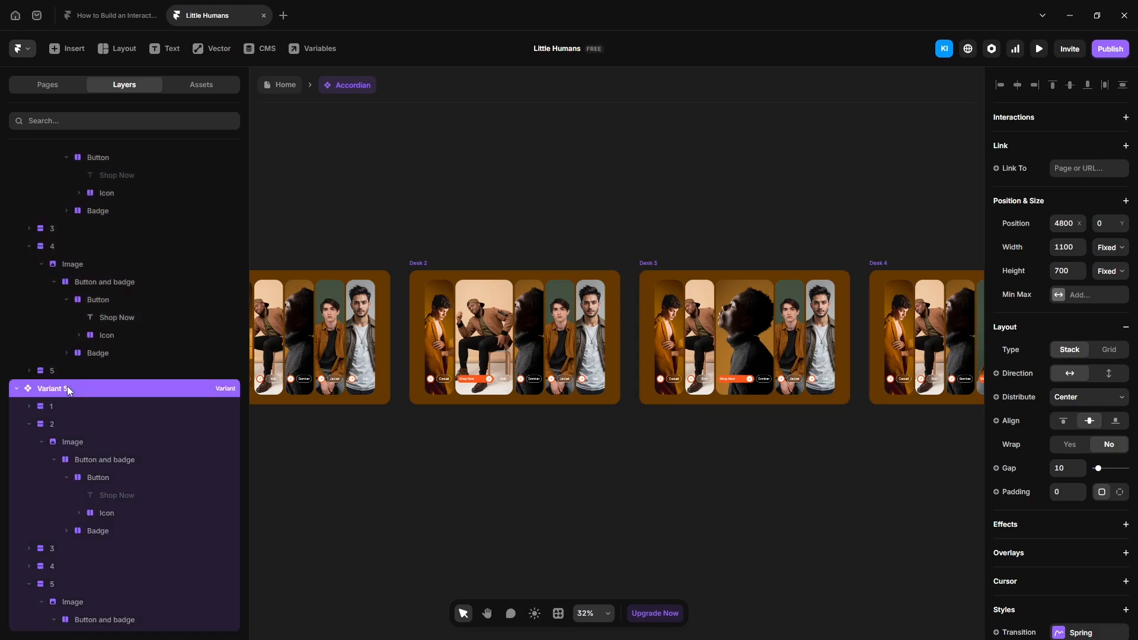
pyautogui.doubleClick(69, 389)
pyautogui.write('Desk')
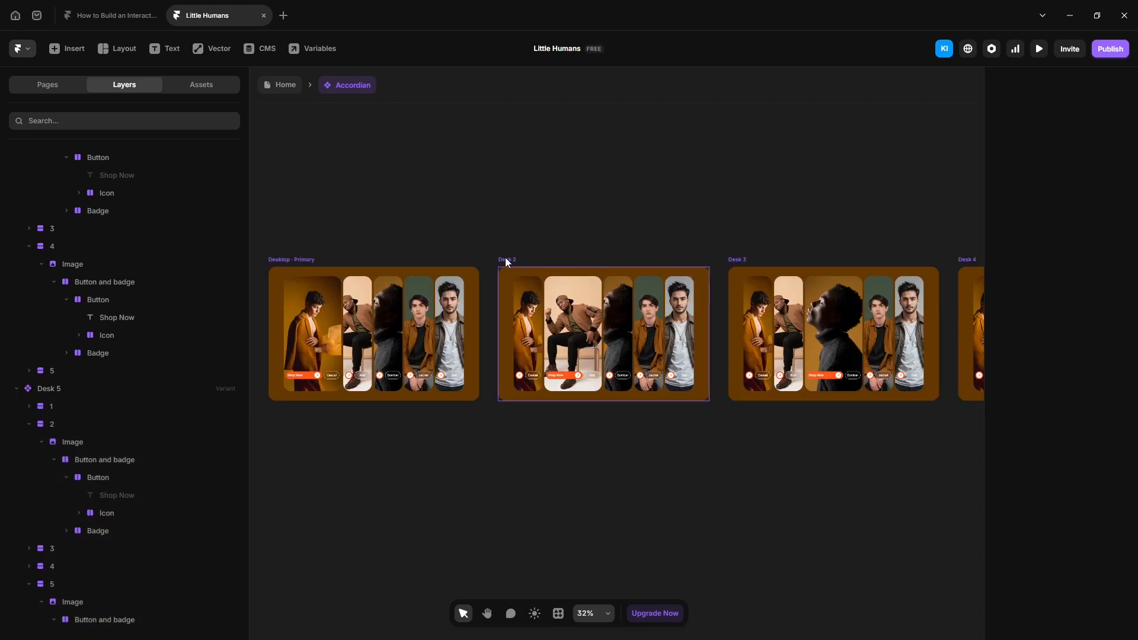
# Change the background fill of the Desk 2 variant to a light tan brown
pyautogui.click(507, 261)
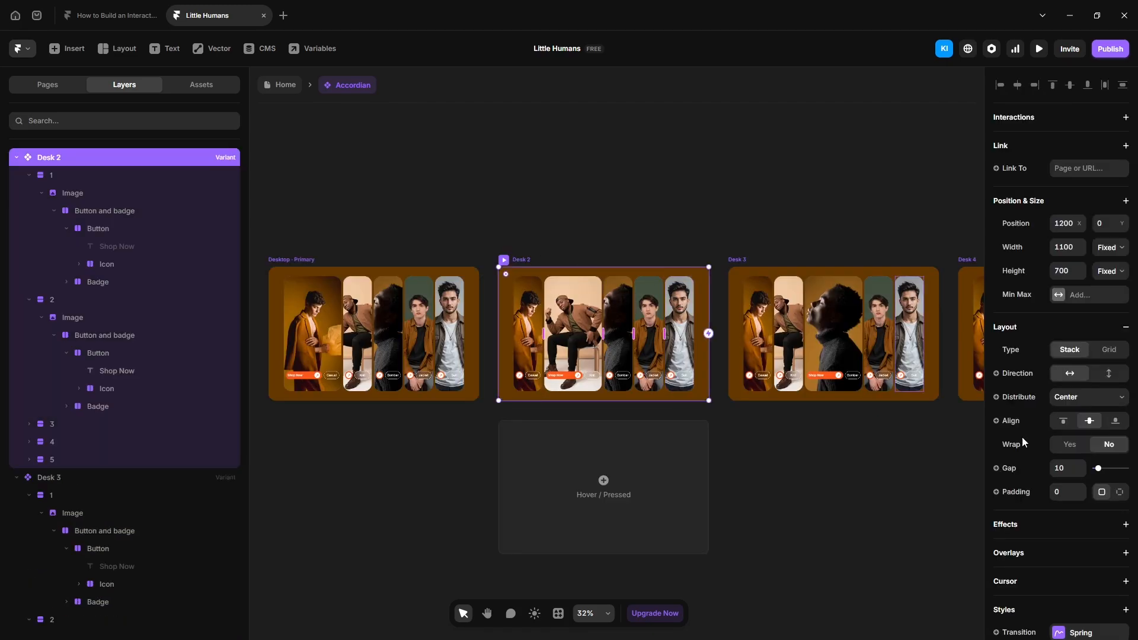
pyautogui.scroll(-5, 1047, 449)
pyautogui.click(1058, 526)
pyautogui.hotkey('ctrl', 'v')
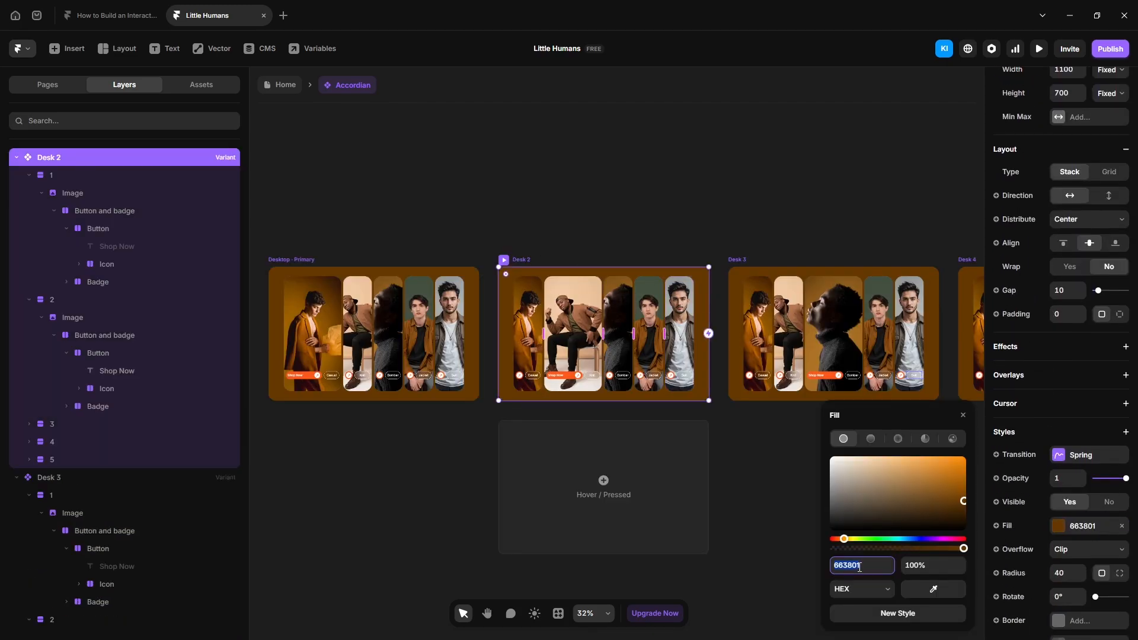
pyautogui.press('Return')
# Set the background fill of the Desk 3 variant to AC7026
pyautogui.click(736, 264)
pyautogui.click(869, 567)
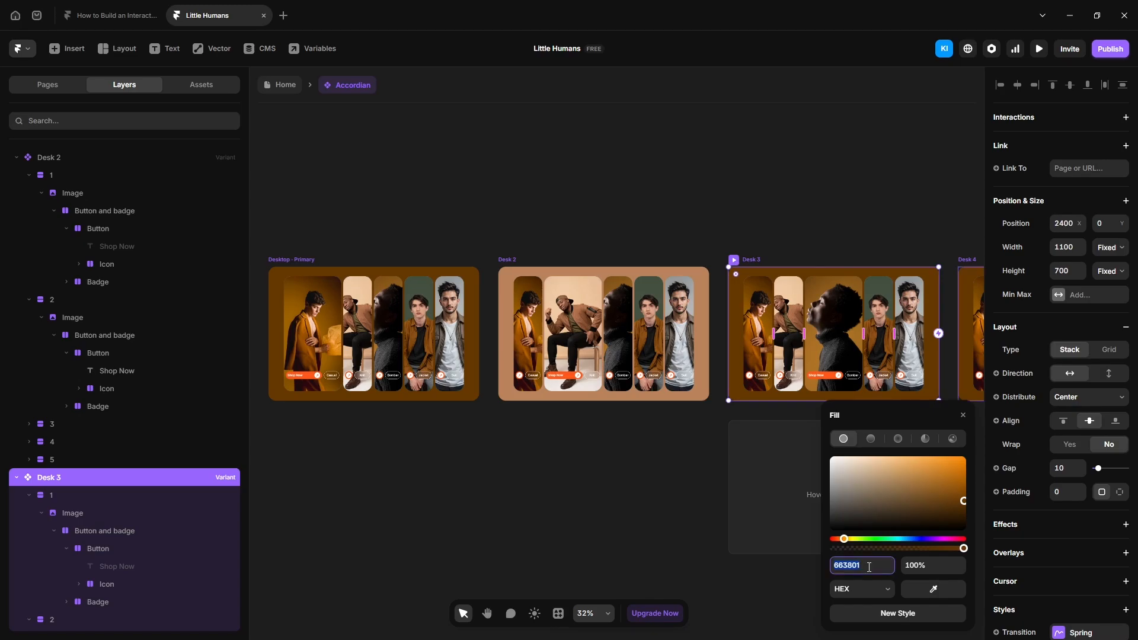
pyautogui.write('AC7026')
pyautogui.press('Return')
# Change the background fill of the Desk 4 variant to a dark green
pyautogui.click(879, 220)
pyautogui.press('space')
pyautogui.moveTo(826, 220); pyautogui.dragTo(575, 232)
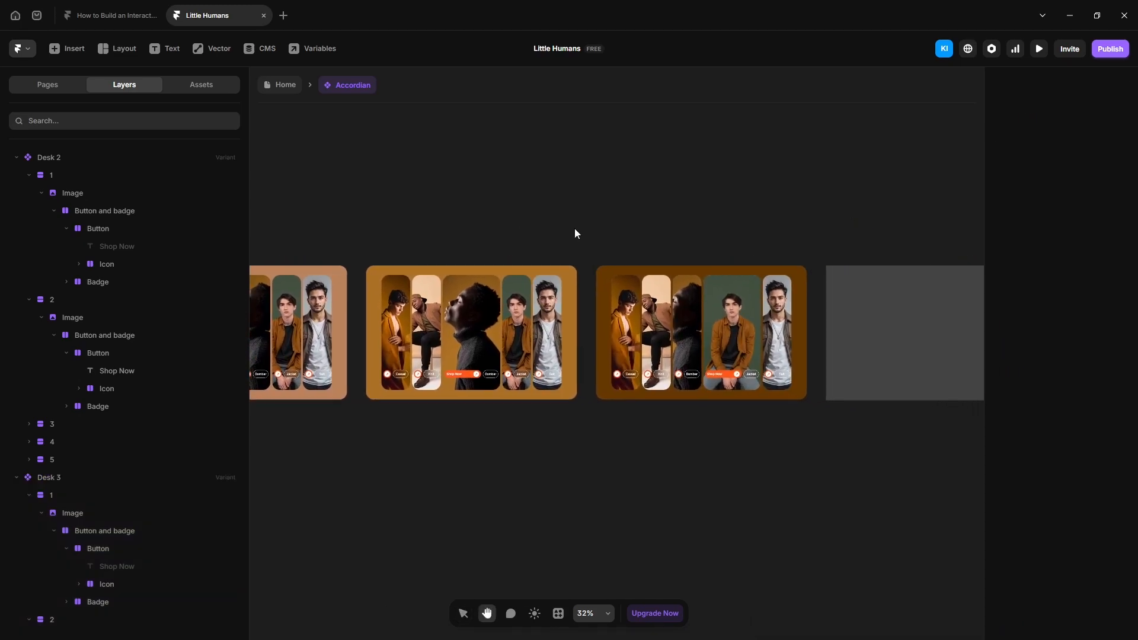
pyautogui.click(602, 259)
pyautogui.scroll(-3, 1073, 522)
pyautogui.click(1075, 532)
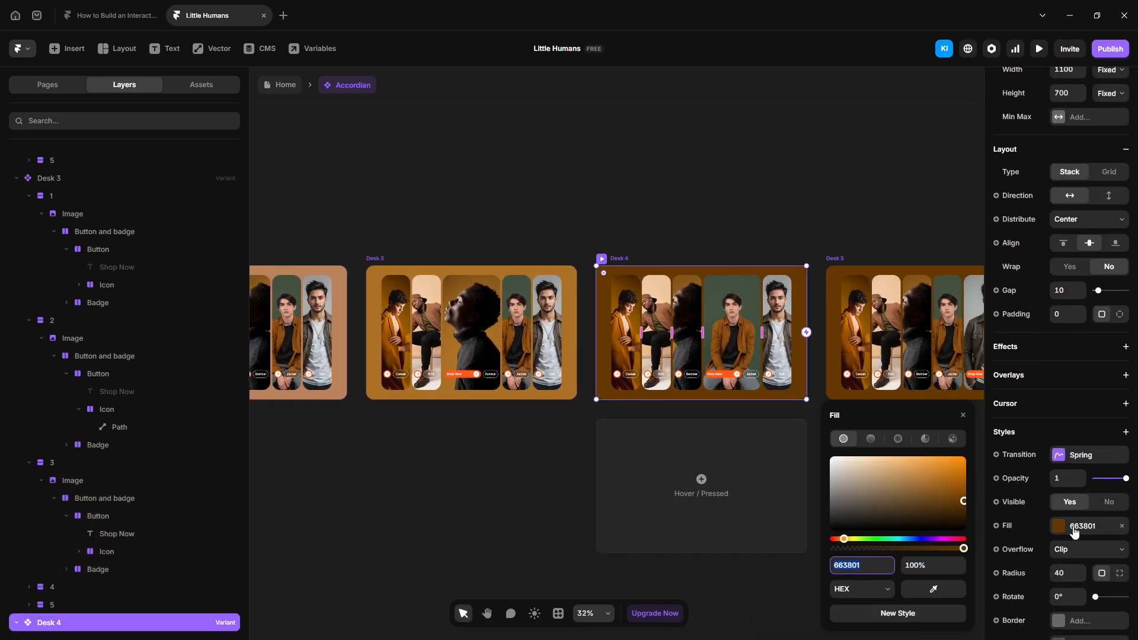
pyautogui.click(854, 566)
pyautogui.hotkey('ctrl', 'v')
pyautogui.press('Return')
# Set the background fill of the Desk 5 variant to 6E7570
pyautogui.click(835, 259)
pyautogui.scroll(-3, 1008, 416)
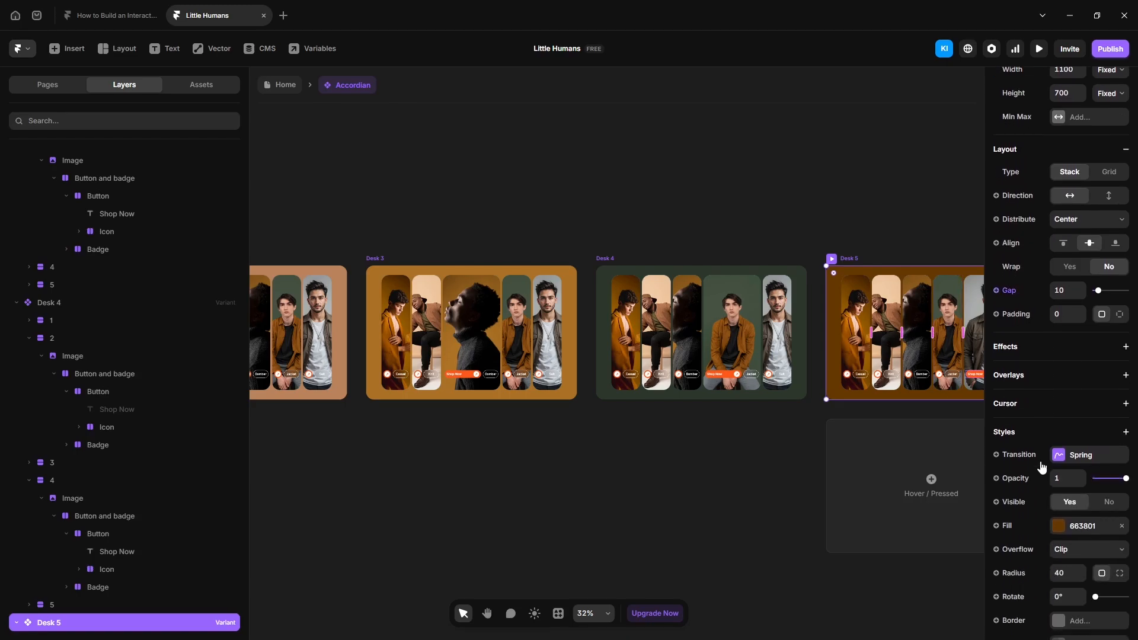
pyautogui.click(1085, 526)
pyautogui.write('6E7570')
pyautogui.click(728, 507)
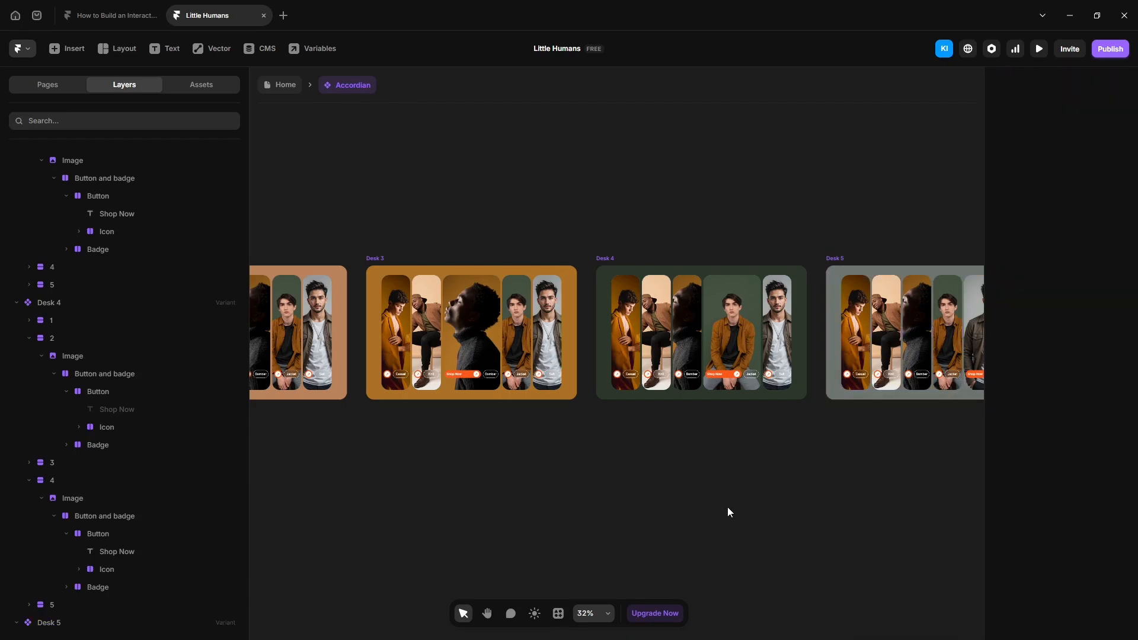
# Link the Desktop variant's second card to Desk 2 on Mouse Enter, and Desk 2's second card back to Desktop on Mouse Leave
pyautogui.moveTo(510, 500); pyautogui.dragTo(540, 500)
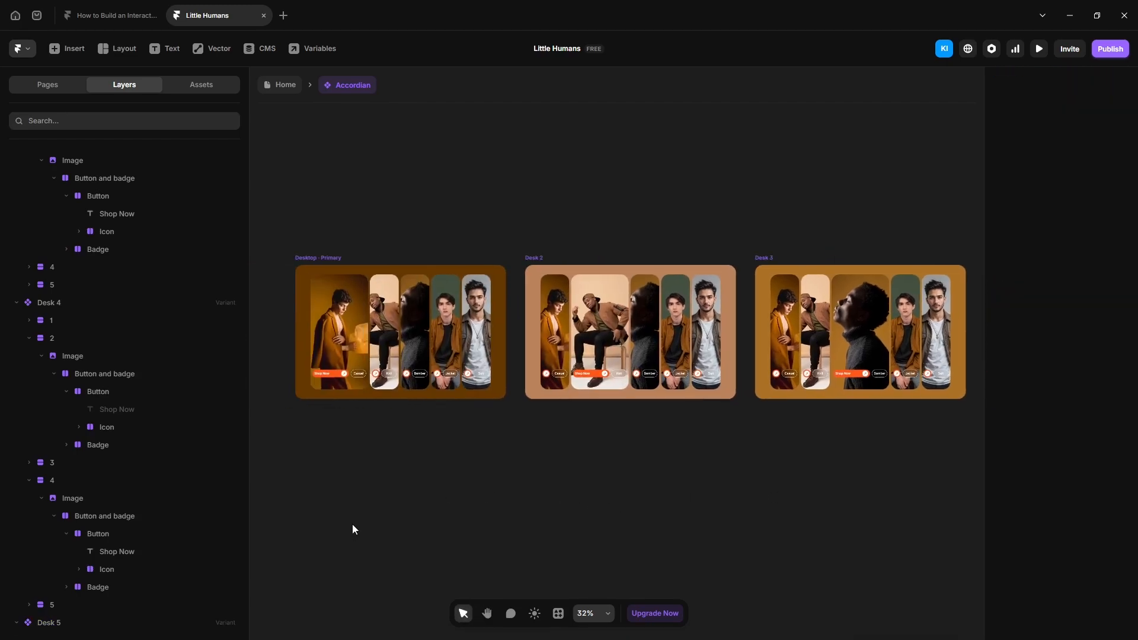
pyautogui.click(389, 283)
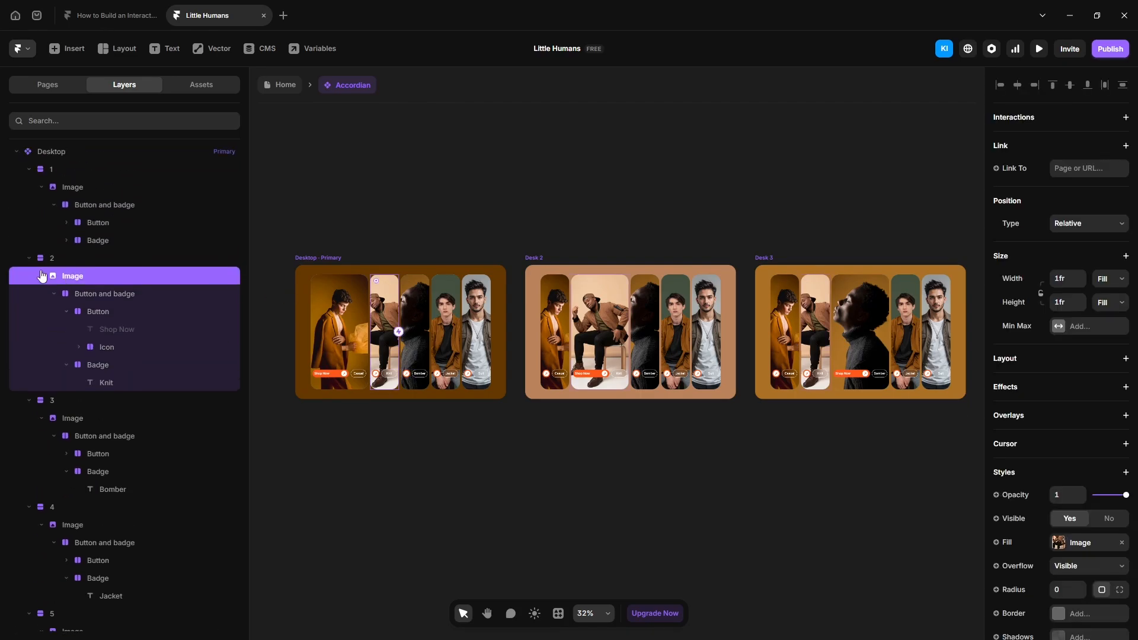
pyautogui.click(78, 261)
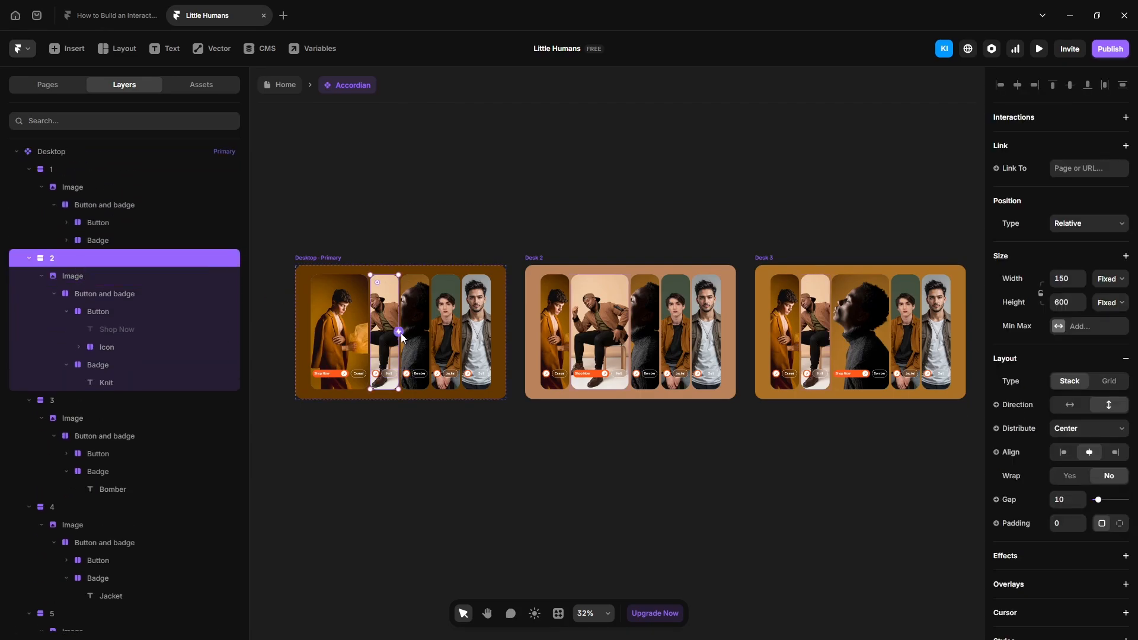
pyautogui.moveTo(399, 332); pyautogui.dragTo(608, 332)
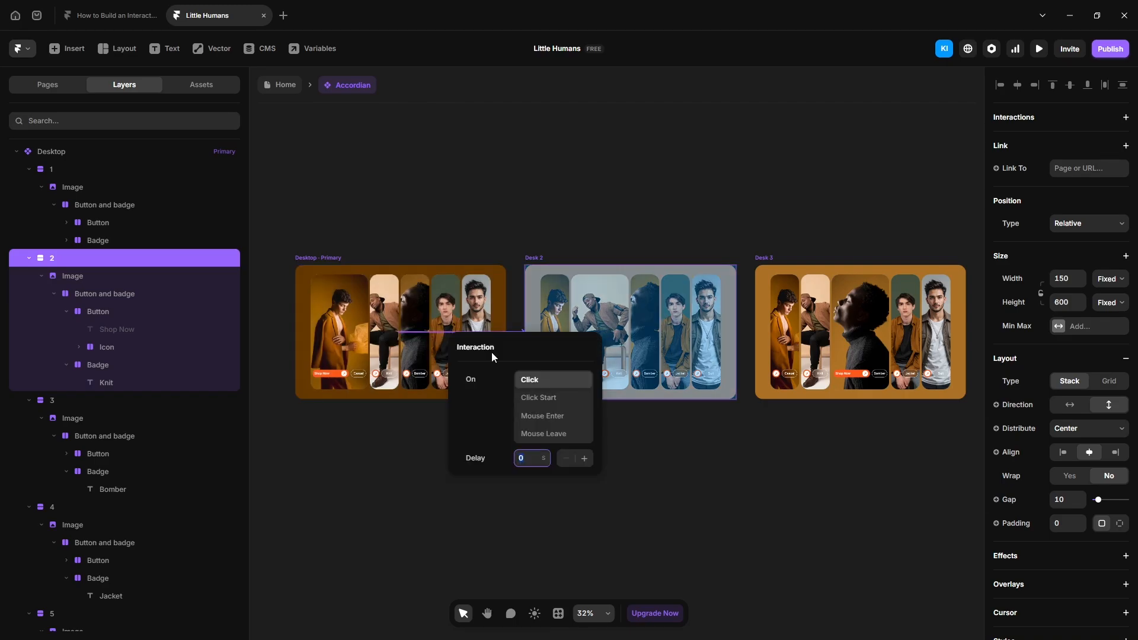
pyautogui.click(542, 415)
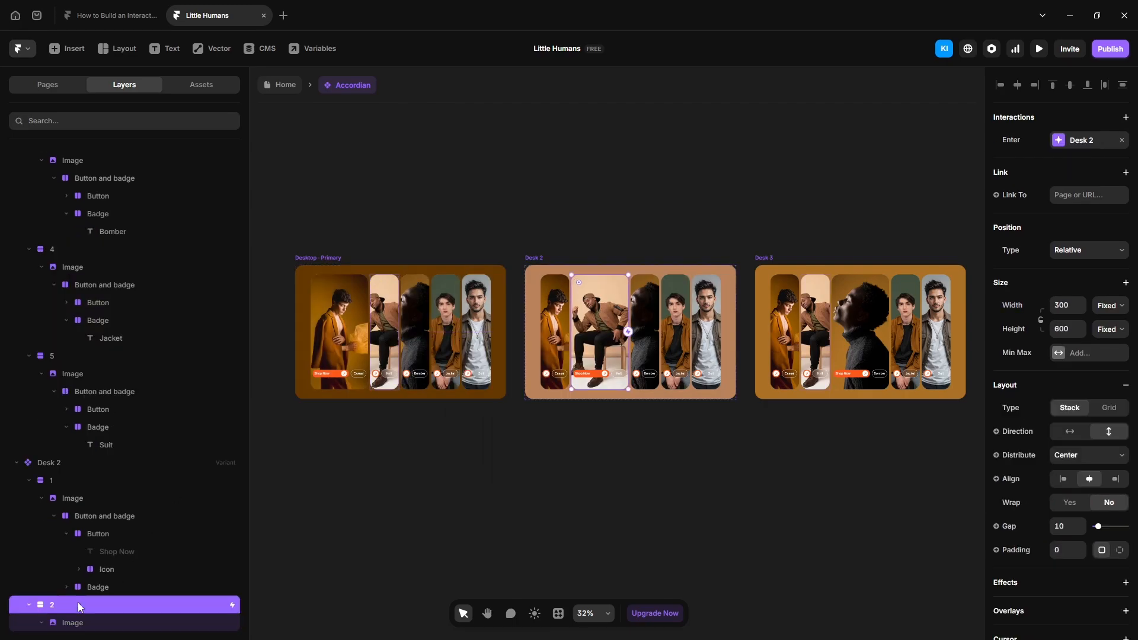
pyautogui.moveTo(628, 331); pyautogui.dragTo(457, 350)
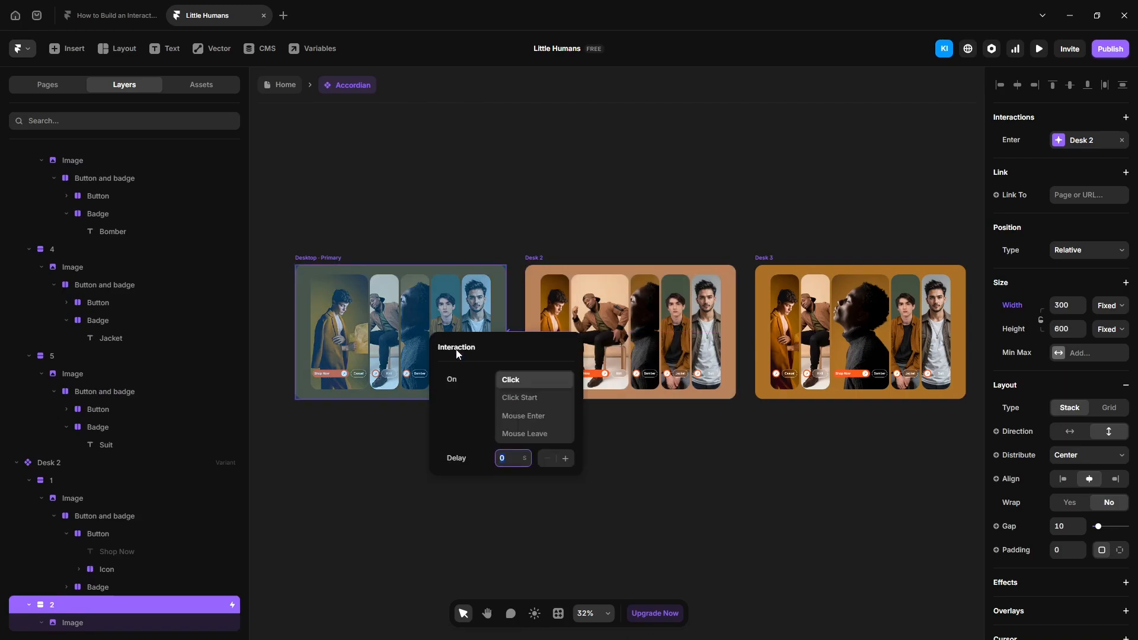
pyautogui.click(517, 434)
# Link the Desktop variant's third card to Desk 3 on Mouse Enter, and connect Desk 3's third card back to Desktop
pyautogui.scroll(2, 67, 411)
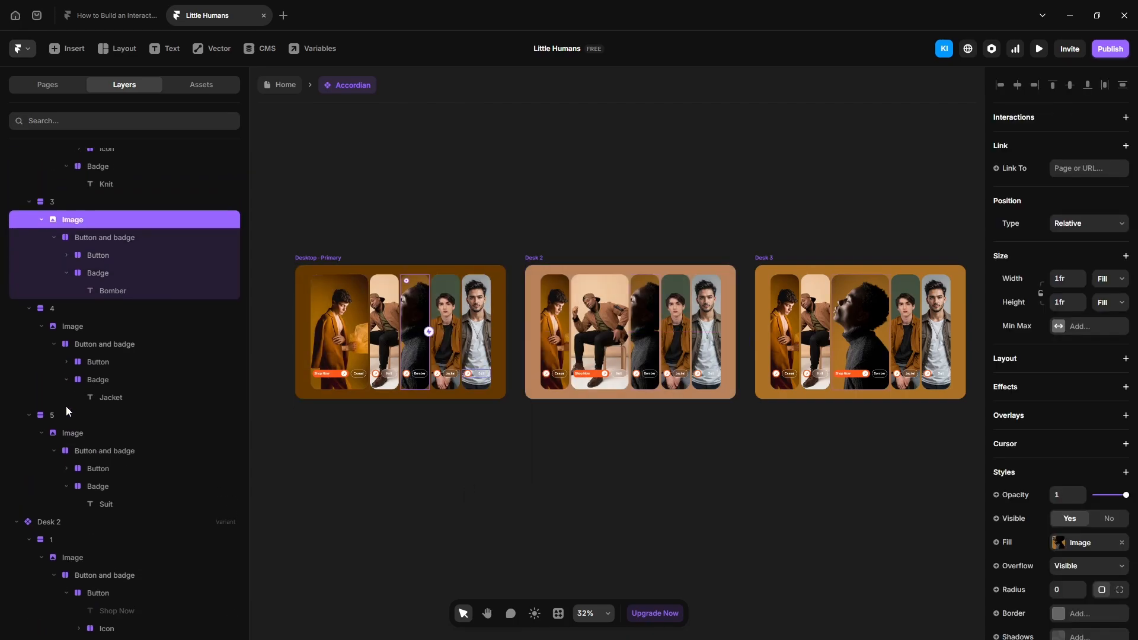
pyautogui.click(70, 199)
pyautogui.moveTo(429, 331); pyautogui.dragTo(817, 332)
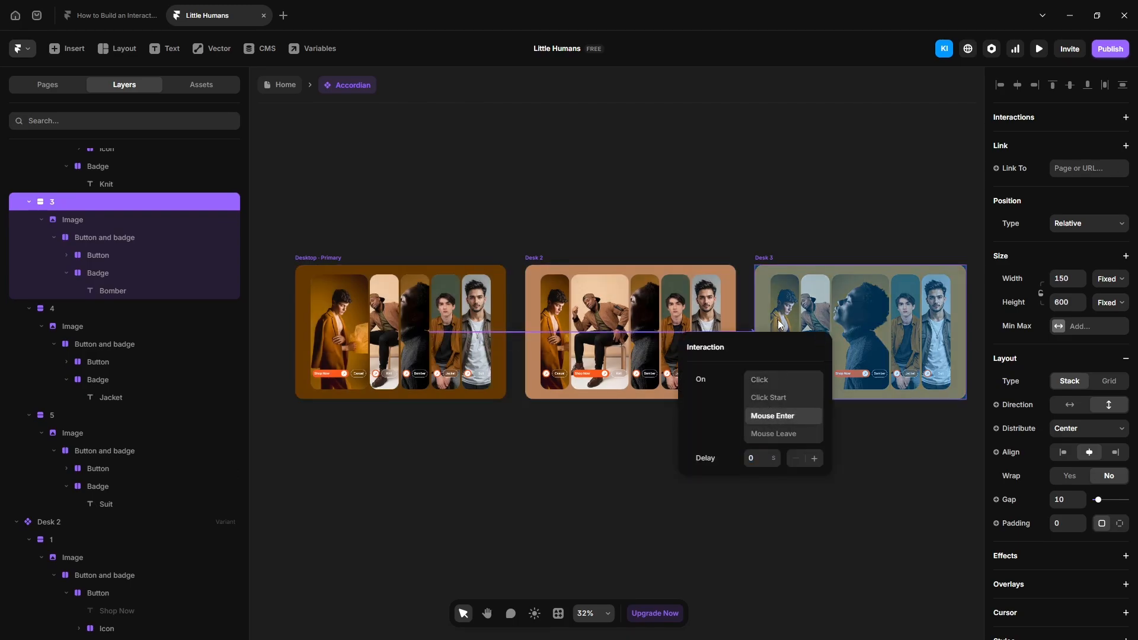
pyautogui.click(774, 224)
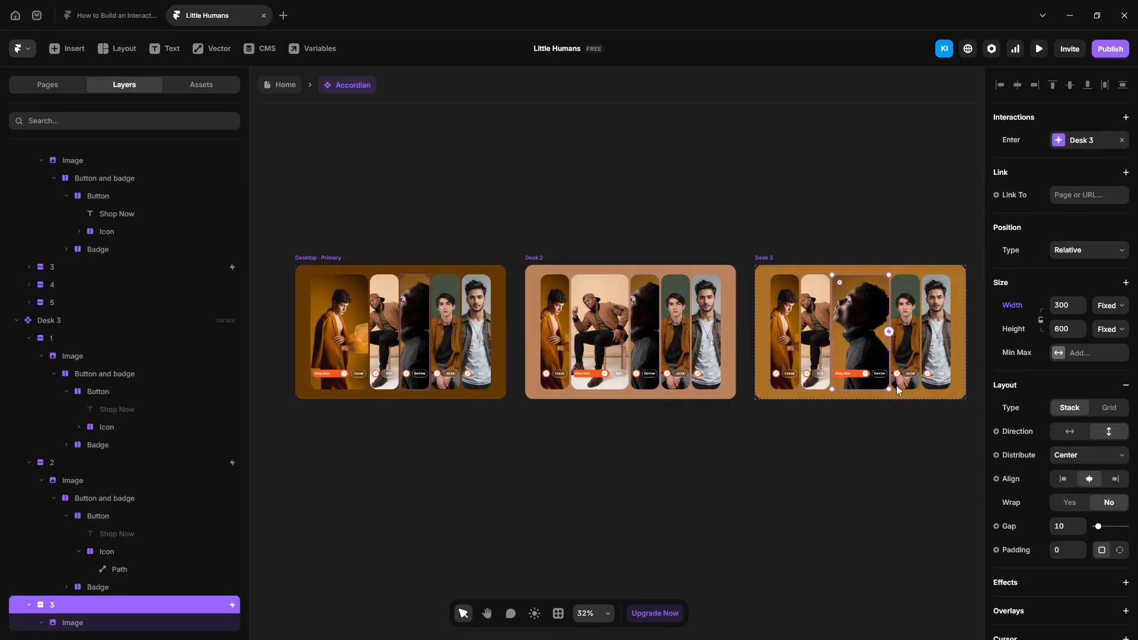
pyautogui.moveTo(889, 332); pyautogui.dragTo(393, 350)
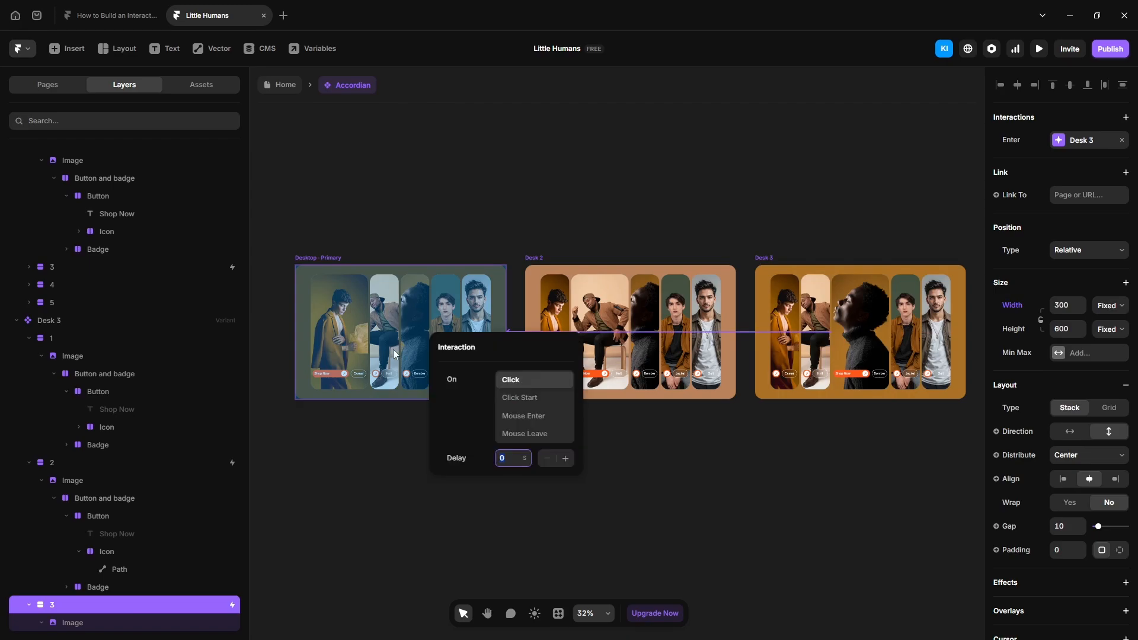
pyautogui.click(356, 531)
# Link the Desktop variant's fourth card to Desk 4 with a Mouse Enter interaction
pyautogui.click(447, 362)
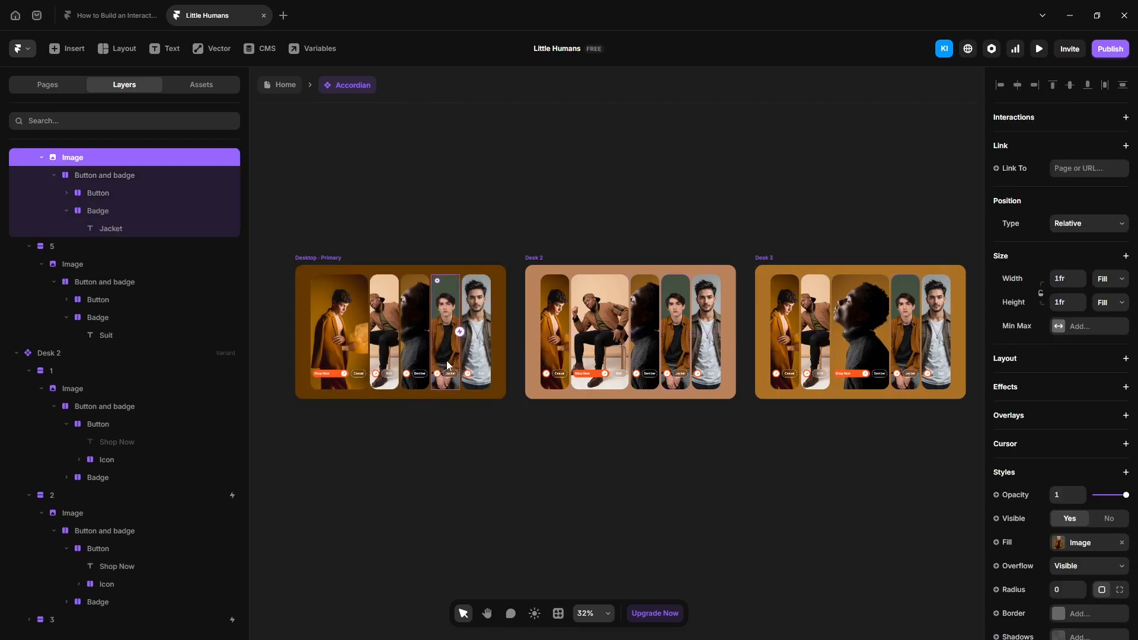
pyautogui.scroll(3, 84, 330)
pyautogui.click(77, 260)
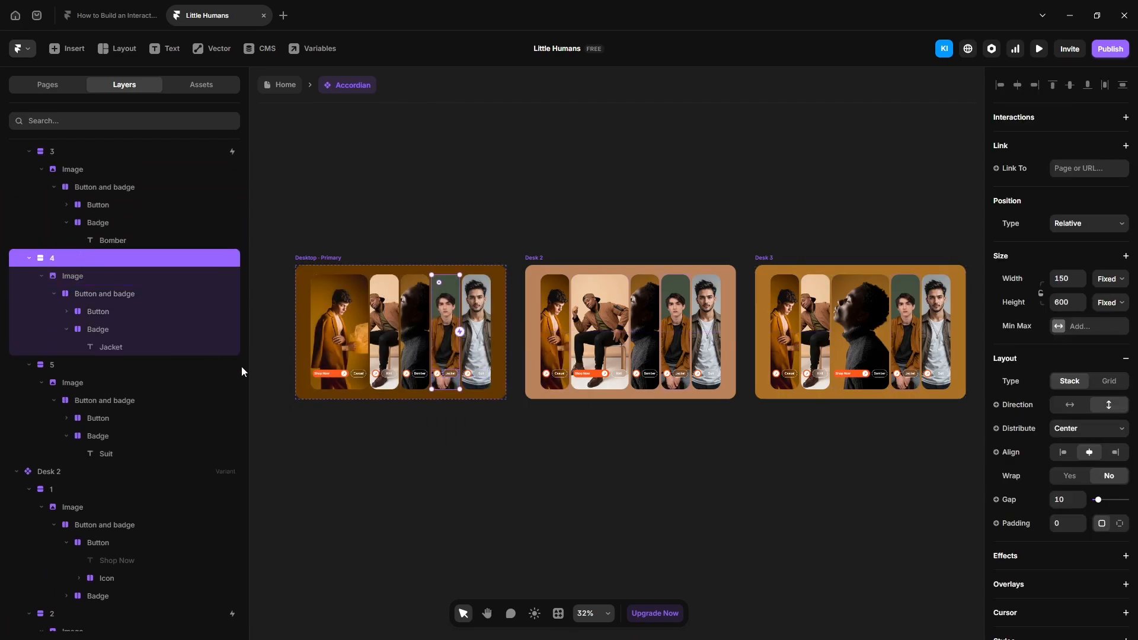
pyautogui.moveTo(457, 332); pyautogui.dragTo(942, 354)
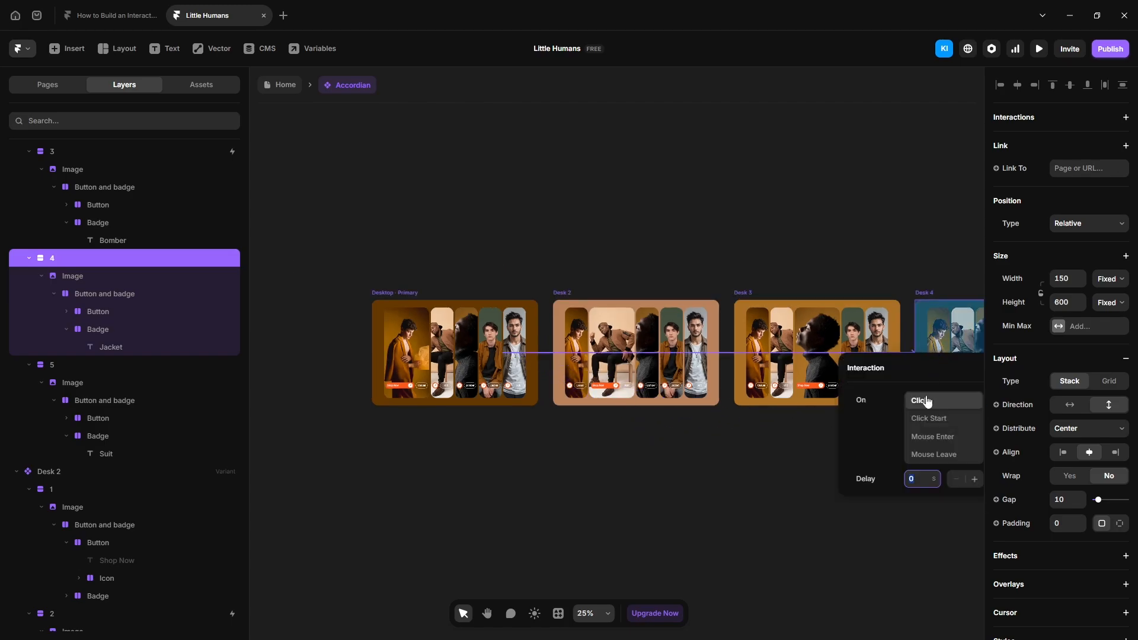
pyautogui.click(929, 442)
pyautogui.click(813, 527)
# Link Desk 4's fourth card back to the Desktop variant with a Mouse Leave interaction
pyautogui.press('space')
pyautogui.moveTo(844, 529); pyautogui.dragTo(727, 527)
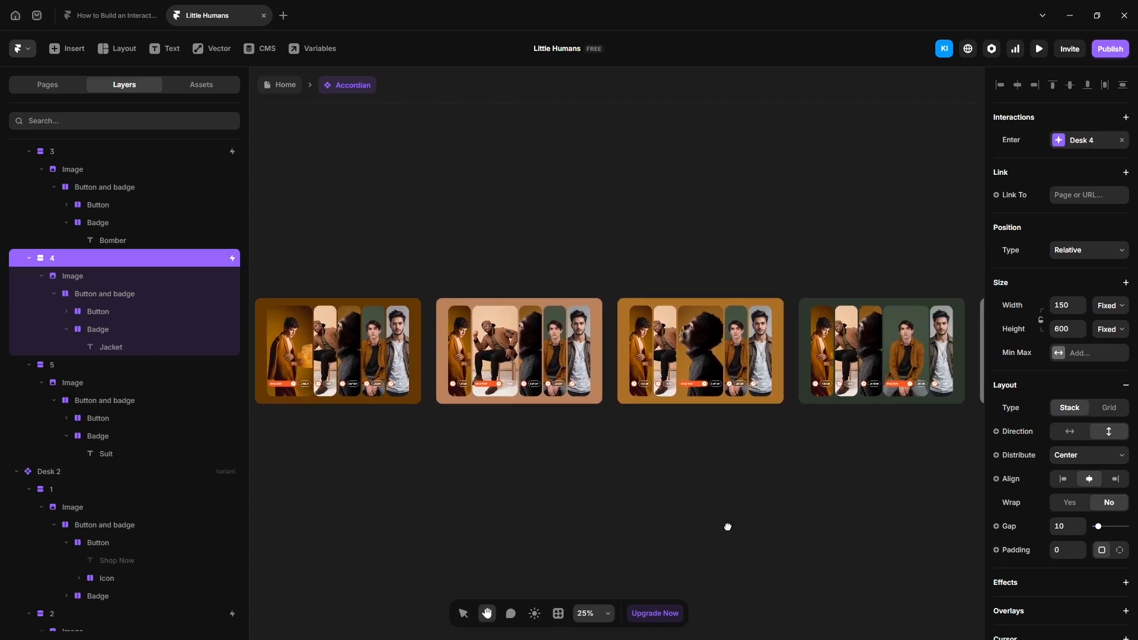
pyautogui.doubleClick(905, 359)
pyautogui.click(95, 602)
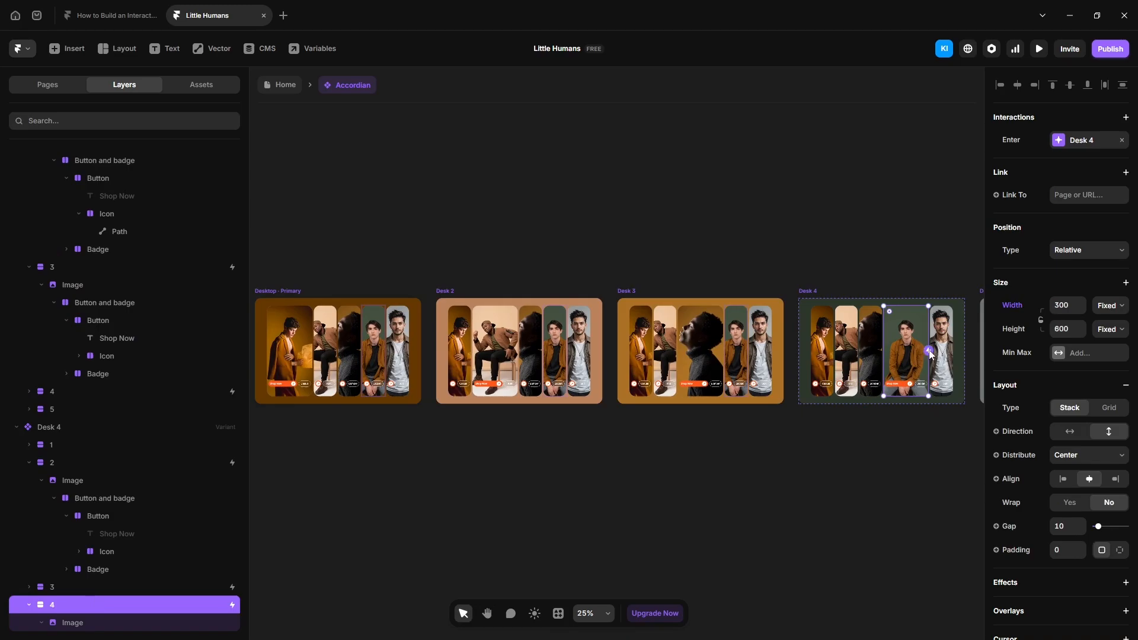
pyautogui.moveTo(930, 354); pyautogui.dragTo(350, 356)
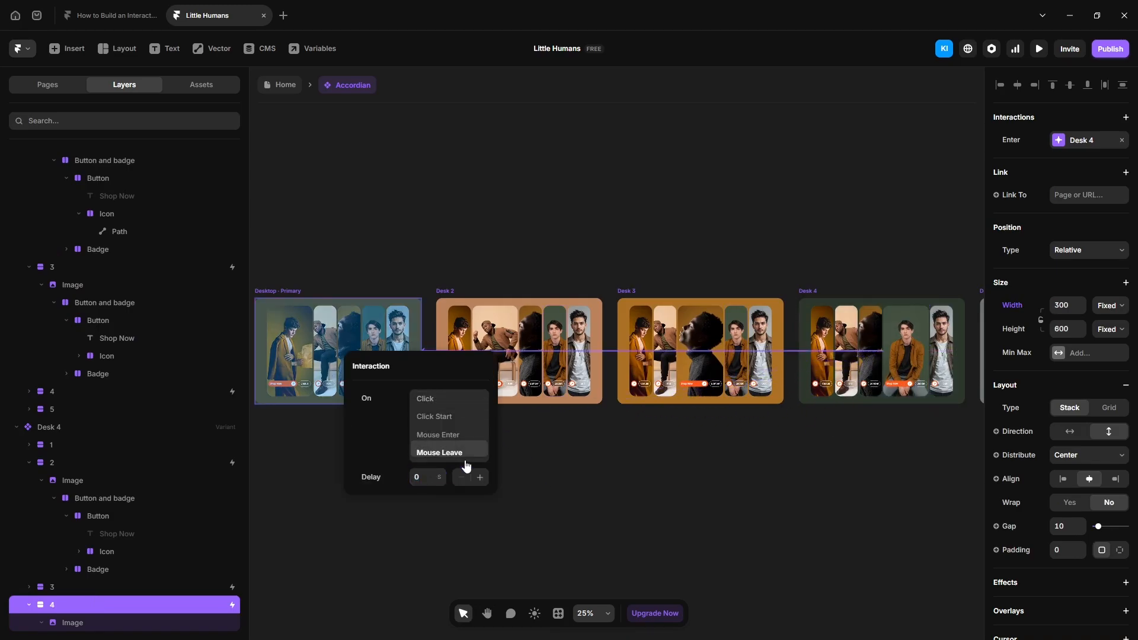
pyautogui.click(365, 568)
# Link the Desktop variant's fifth card to Desk 5 with a Mouse Enter interaction
pyautogui.doubleClick(396, 347)
pyautogui.scroll(1, 117, 290)
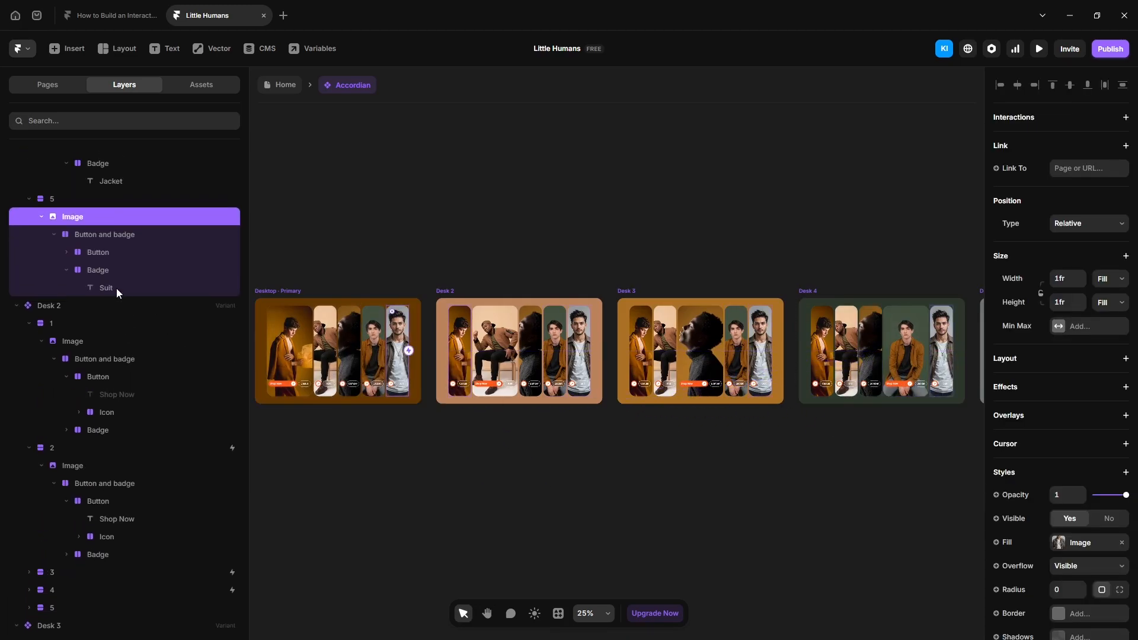
pyautogui.click(94, 205)
pyautogui.moveTo(403, 350); pyautogui.dragTo(848, 357)
pyautogui.scroll(-1, 933, 351)
pyautogui.scroll(-1, 887, 358)
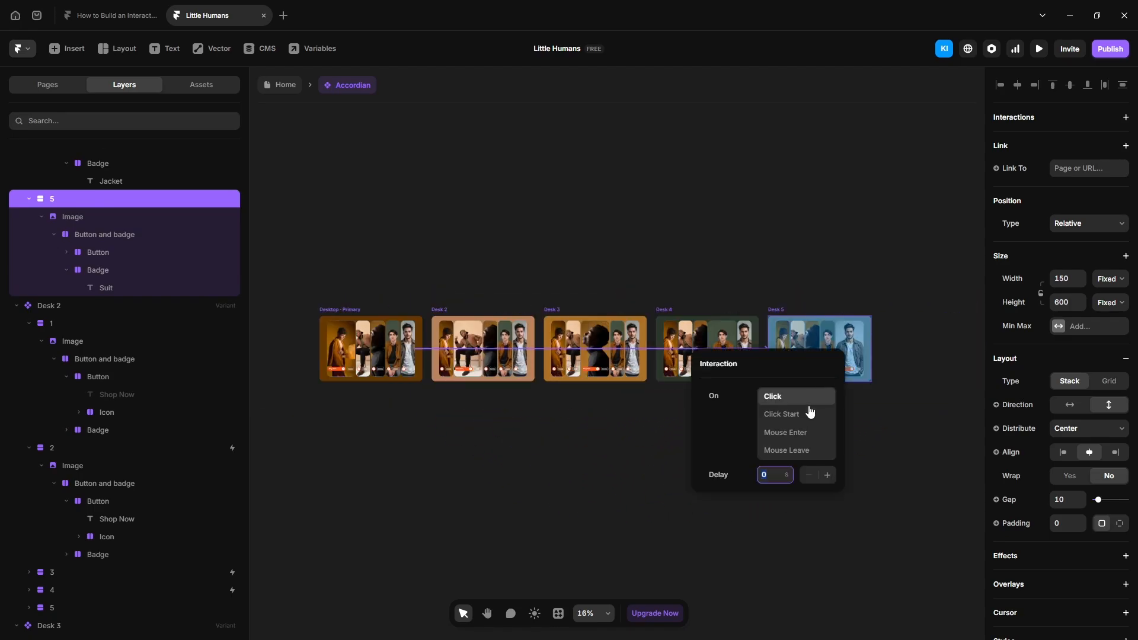
pyautogui.click(801, 433)
# Link Desk 5's fifth card back to the Desktop variant with a Mouse Leave interaction
pyautogui.click(852, 340)
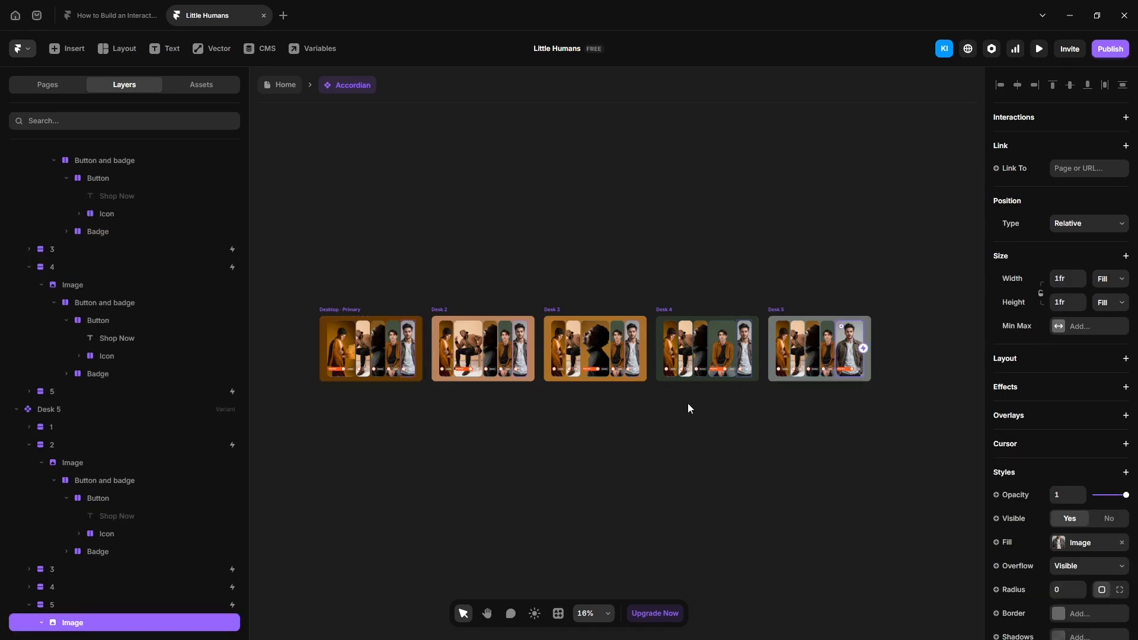
pyautogui.click(102, 606)
pyautogui.moveTo(863, 349); pyautogui.dragTo(367, 351)
pyautogui.click(457, 453)
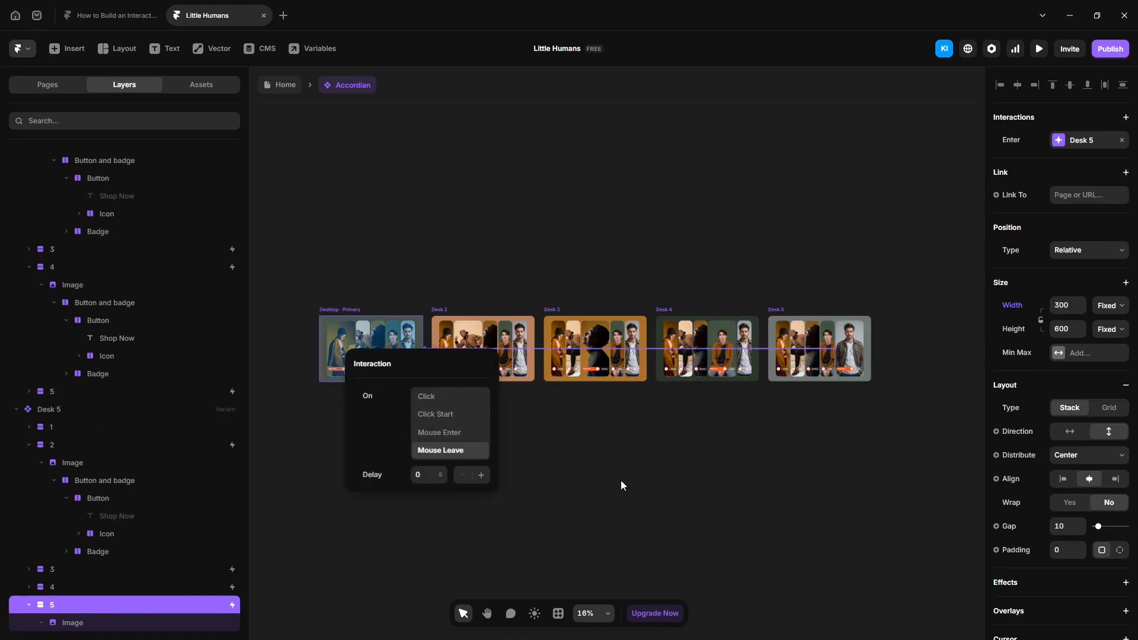
pyautogui.click(621, 481)
pyautogui.click(621, 481)
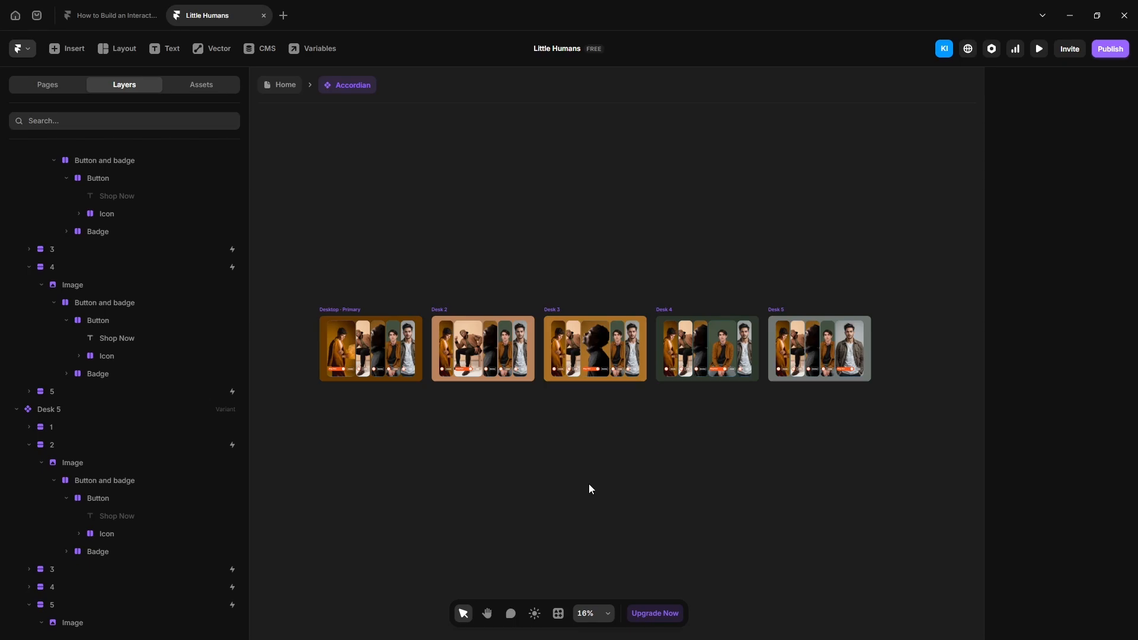
# Return to the Home page and preview it to check how the accordion cards respond to the pointer
pyautogui.click(286, 88)
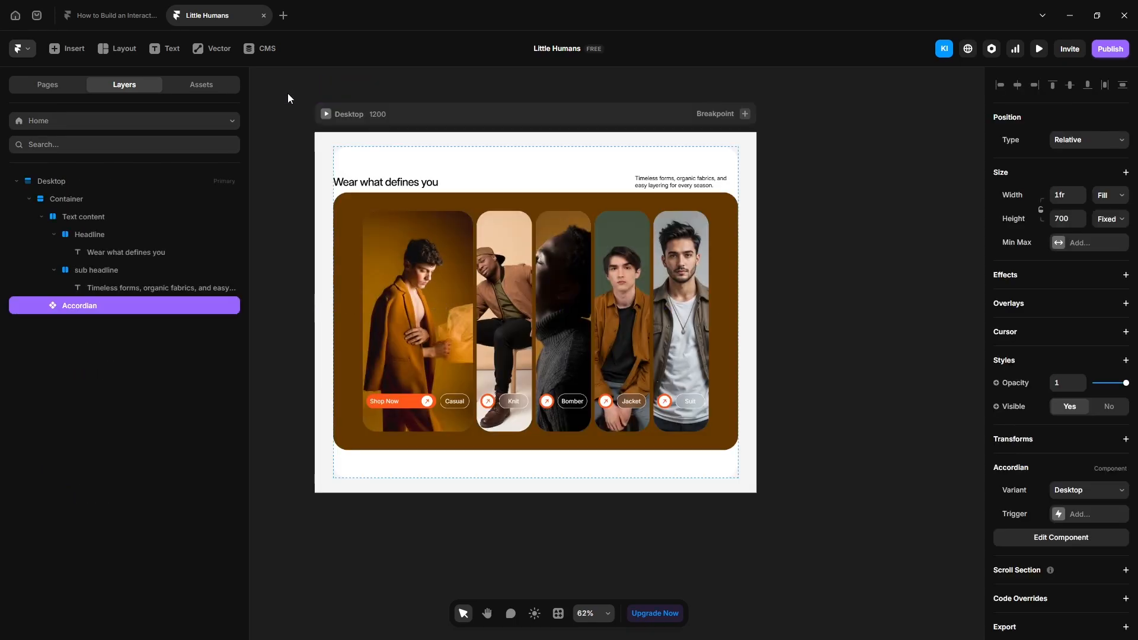
pyautogui.click(1039, 49)
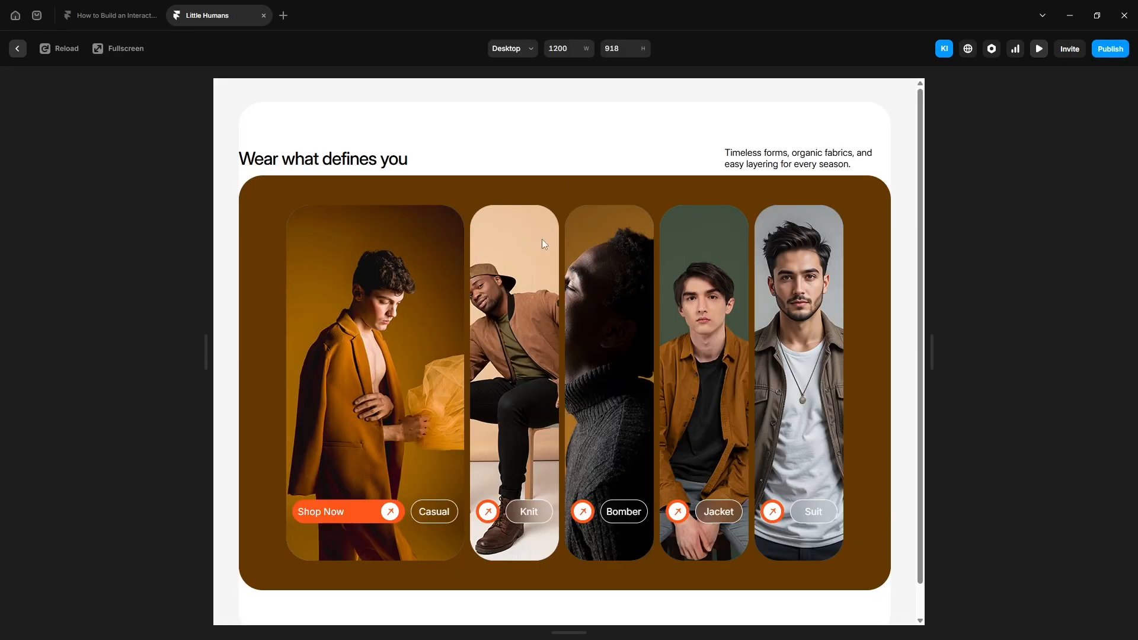
pyautogui.moveTo(698, 300)
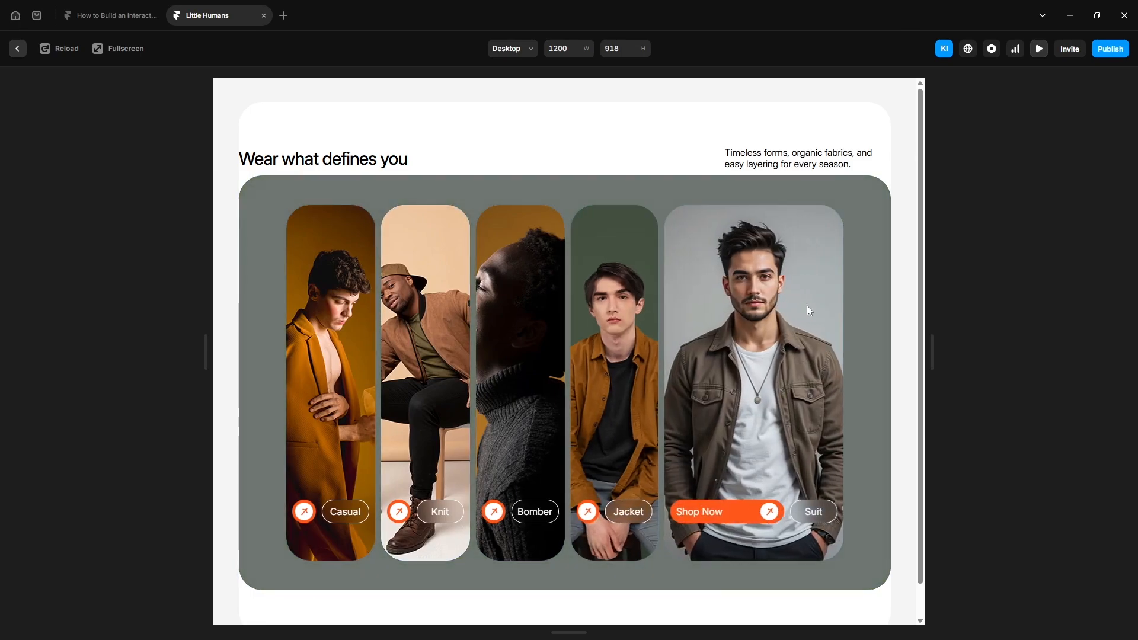
pyautogui.moveTo(516, 307)
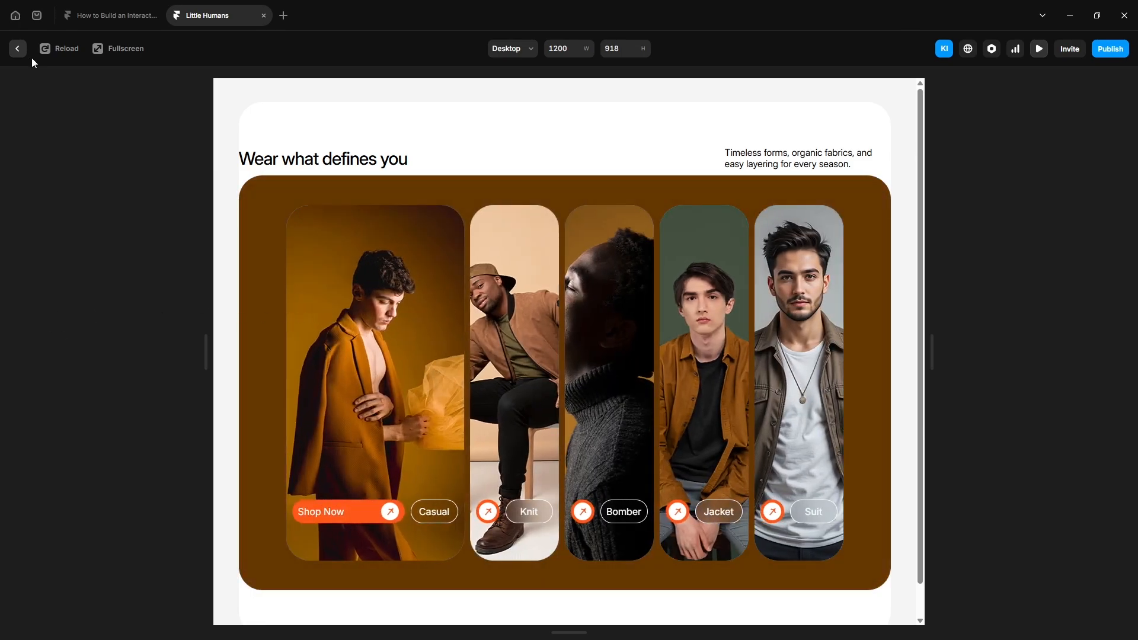
pyautogui.click(18, 49)
# Set the Container's right and left padding to 40 and increase the gap between its text content and the accordion
pyautogui.click(571, 161)
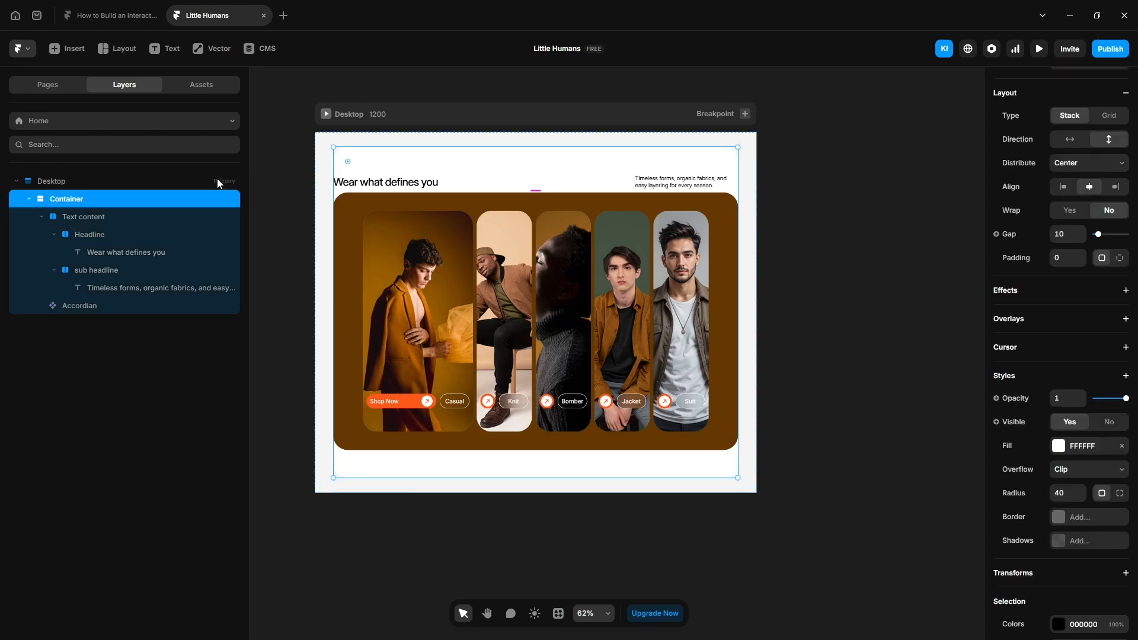
pyautogui.click(1120, 259)
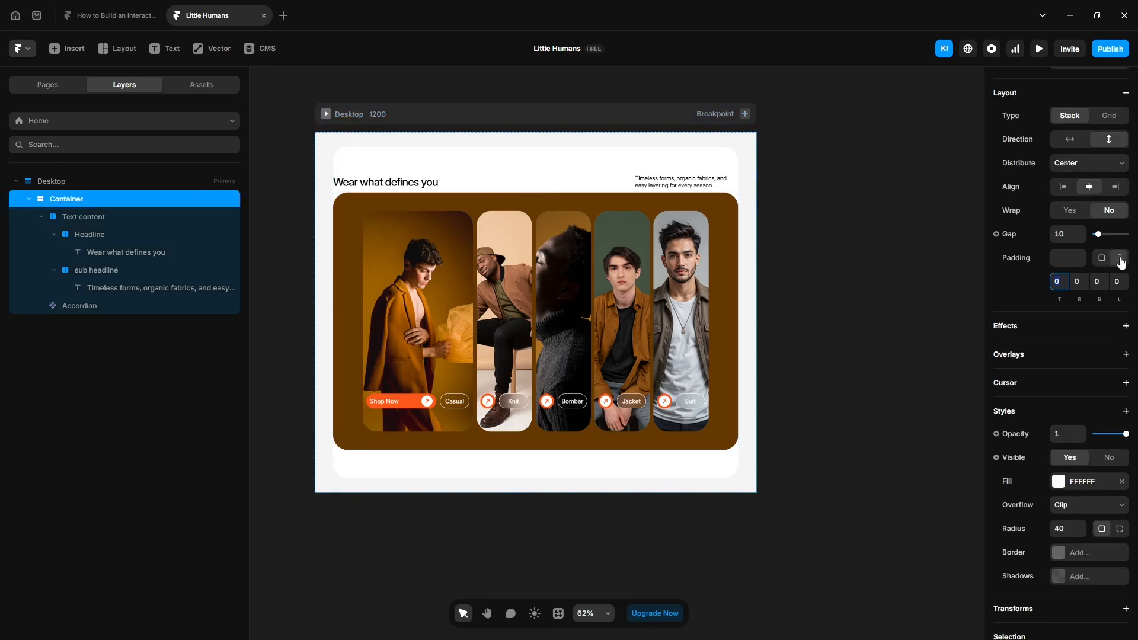
pyautogui.click(1084, 284)
pyautogui.write('40')
pyautogui.click(1120, 281)
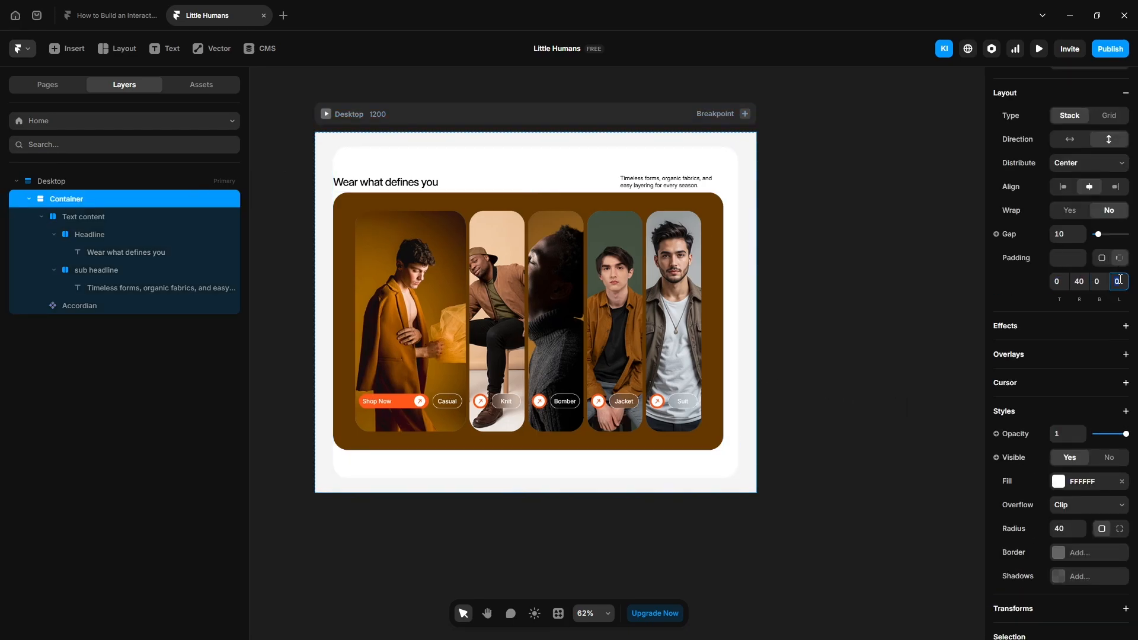
pyautogui.write('40')
pyautogui.click(969, 362)
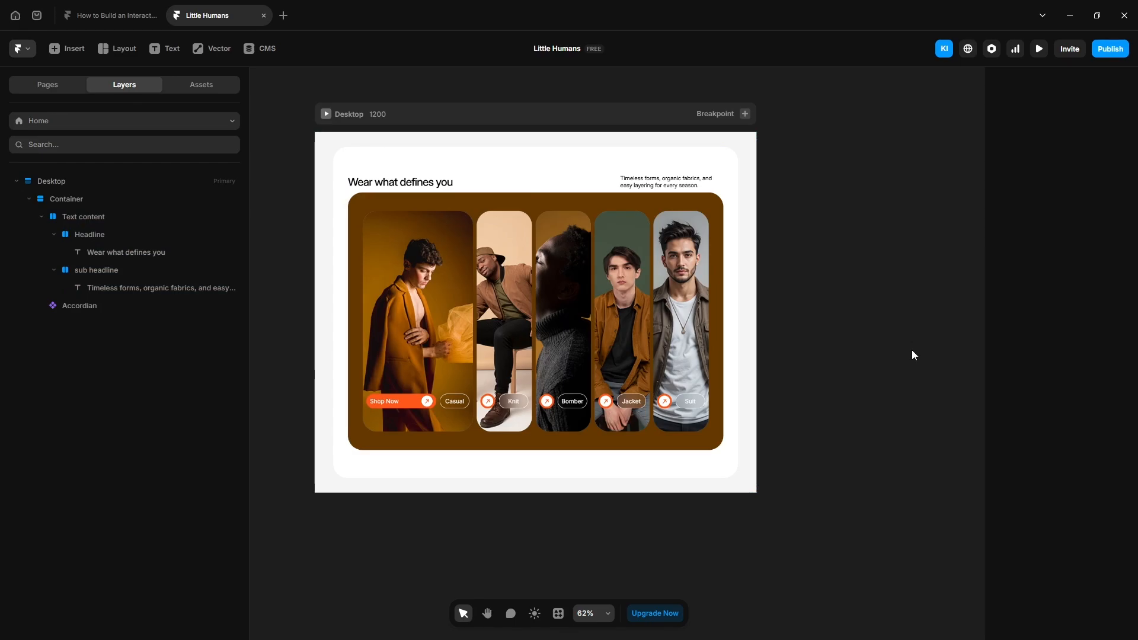
pyautogui.click(459, 170)
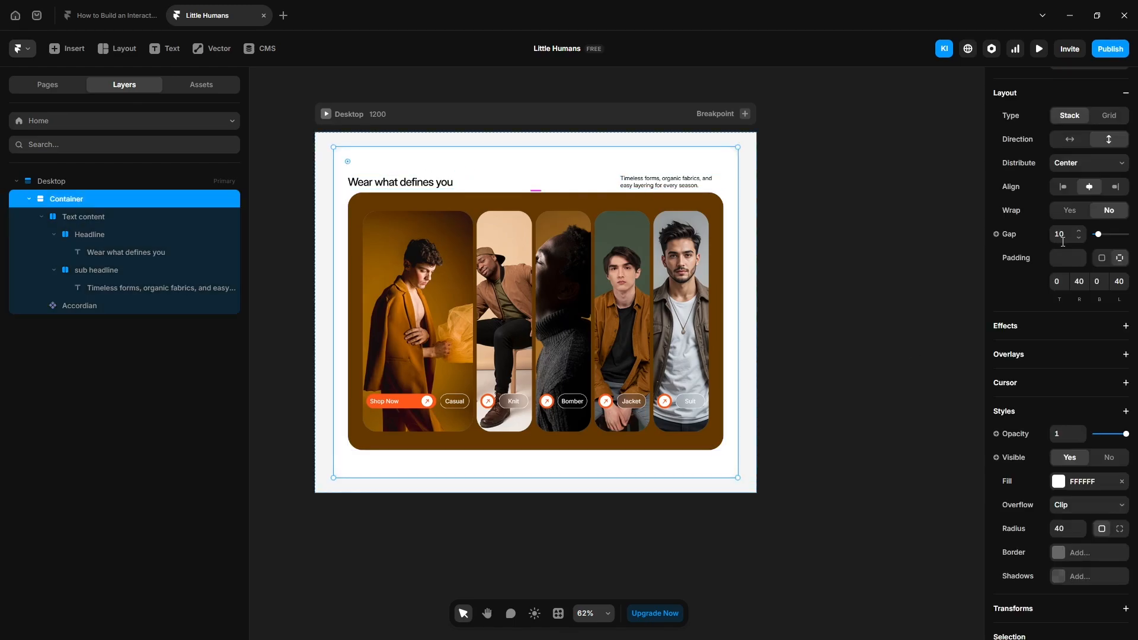
pyautogui.click(947, 342)
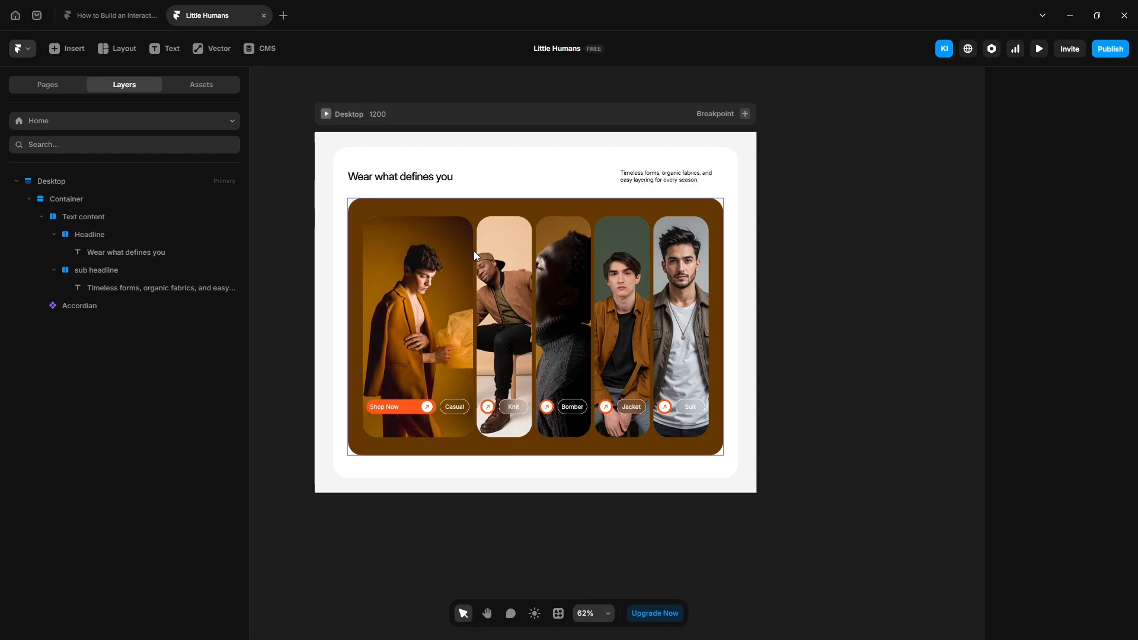
# Open the Accordian component for editing and add a new variant after Desk 5
pyautogui.doubleClick(474, 250)
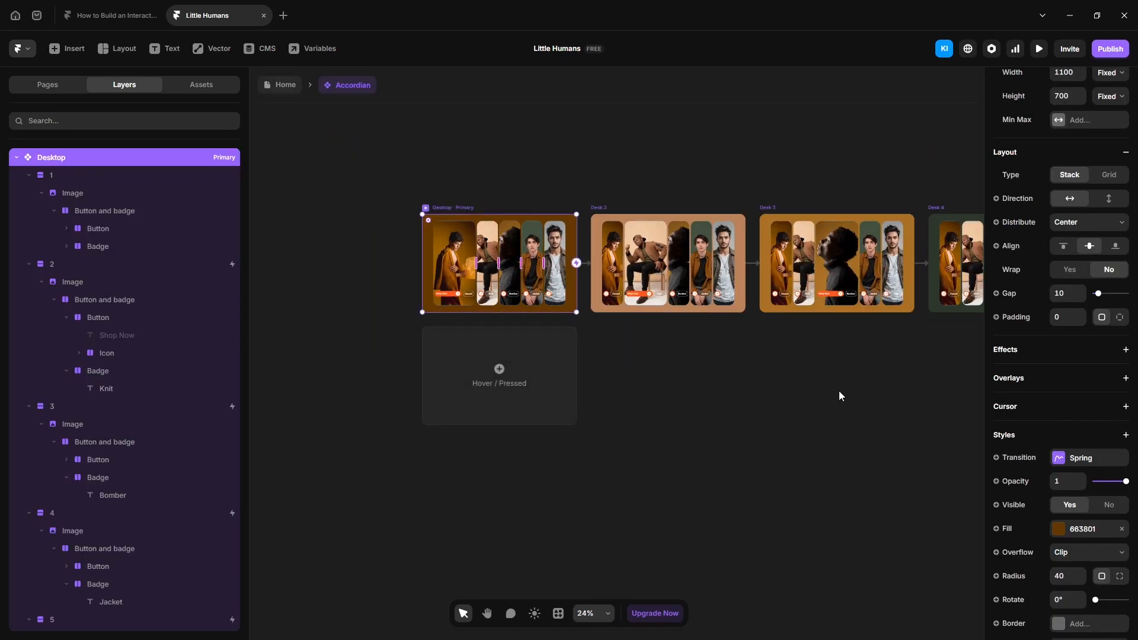
pyautogui.hscroll(8, 539, 376)
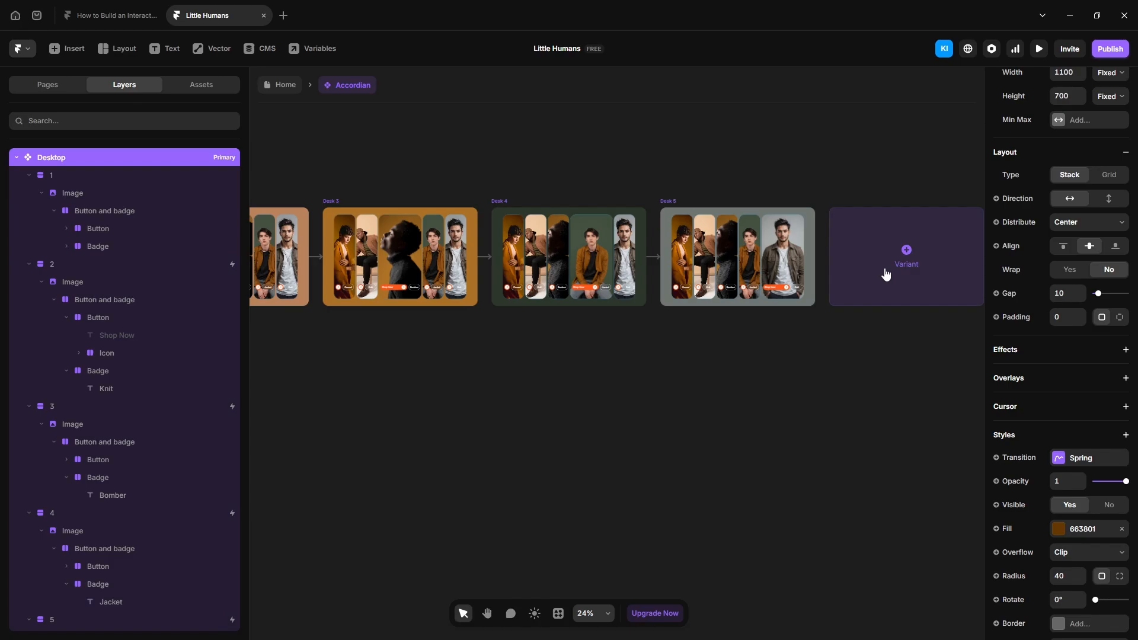
pyautogui.click(886, 274)
# Collapse the Desktop and Desk 2 to Desk 5 layer groups, and rename the new variant Tablet
pyautogui.scroll(5, 65, 494)
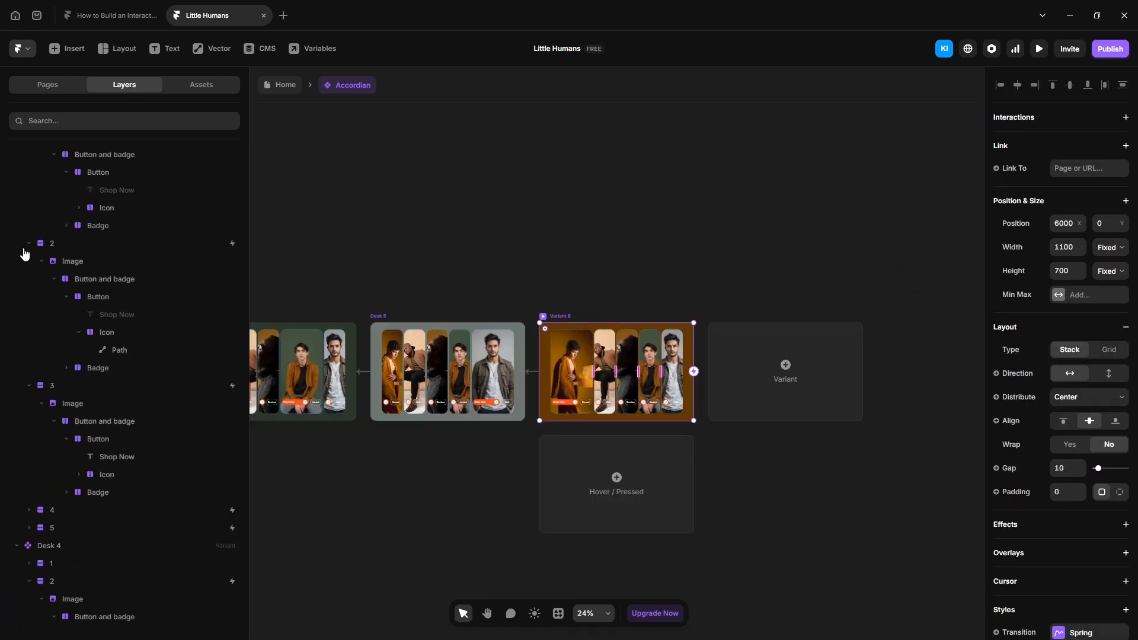
pyautogui.scroll(10, 24, 254)
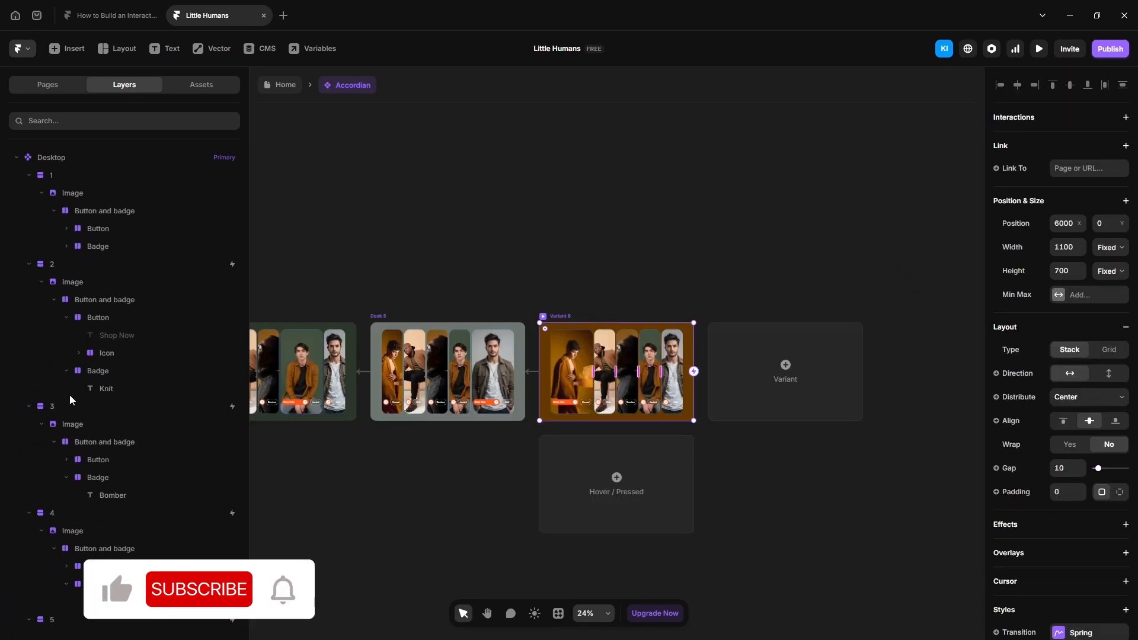
pyautogui.click(16, 158)
pyautogui.click(16, 175)
pyautogui.click(16, 193)
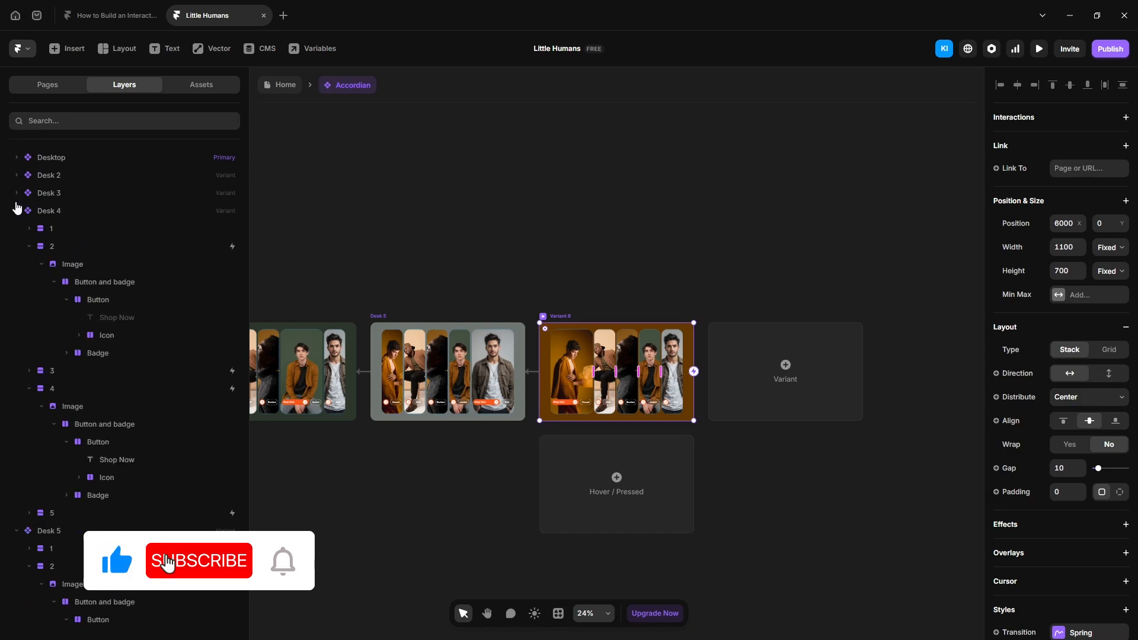
pyautogui.click(16, 211)
pyautogui.click(16, 228)
pyautogui.hotkey('ctrl', 'r')
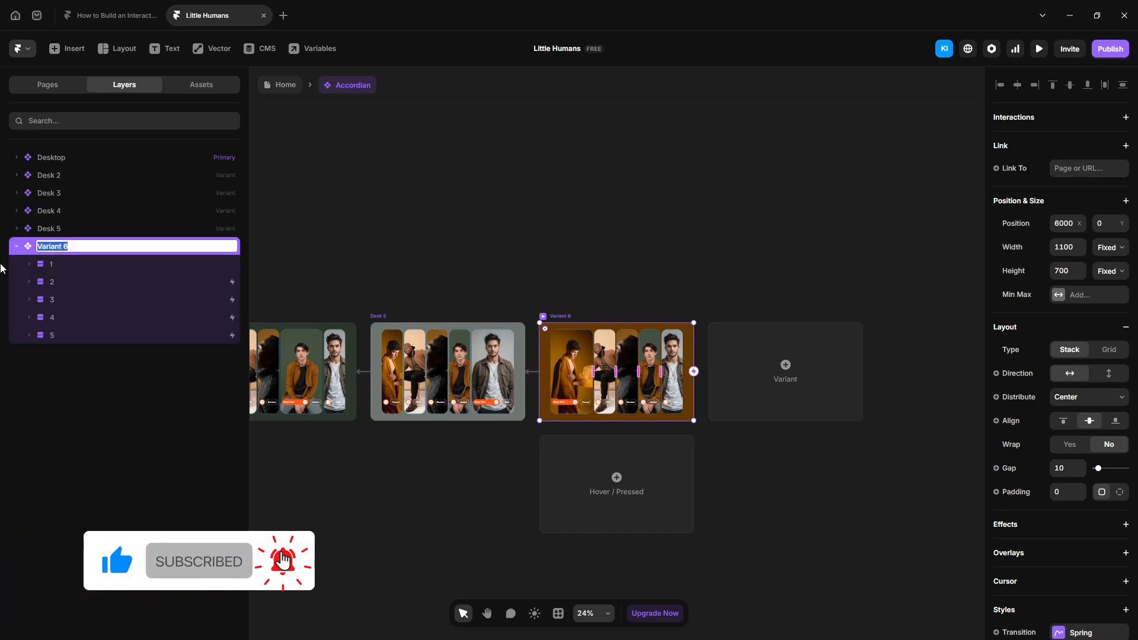
pyautogui.write('Tablet')
pyautogui.press('Return')
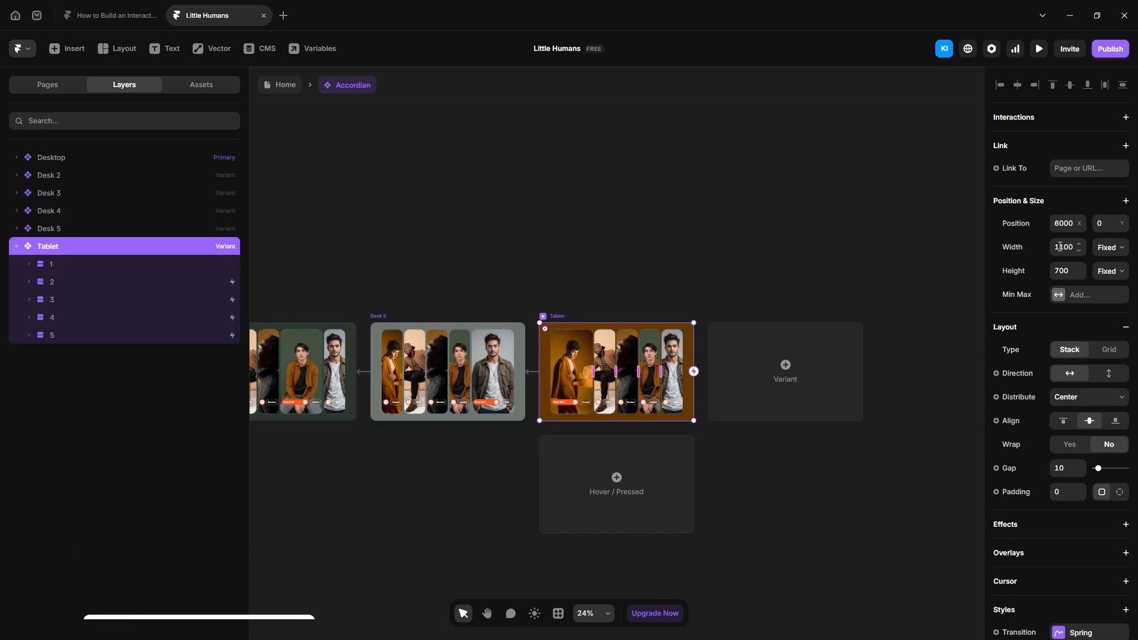
# Resize the Tablet variant to 630 wide and 650 high, and hide its card 5
pyautogui.click(1022, 255)
pyautogui.write('6')
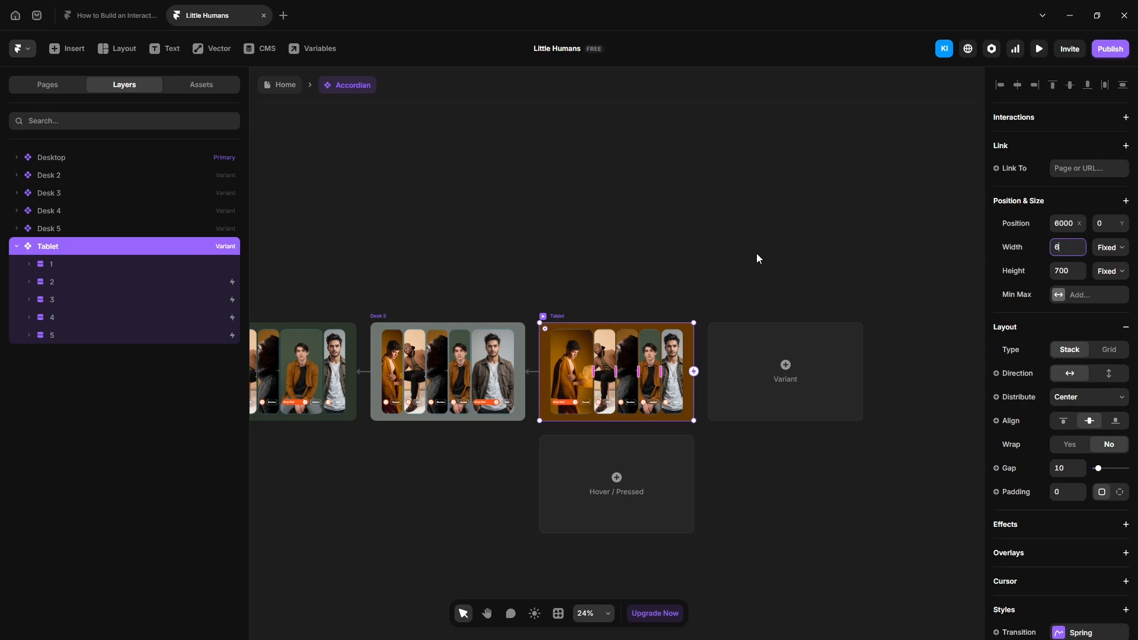
pyautogui.write('30')
pyautogui.press('Tab')
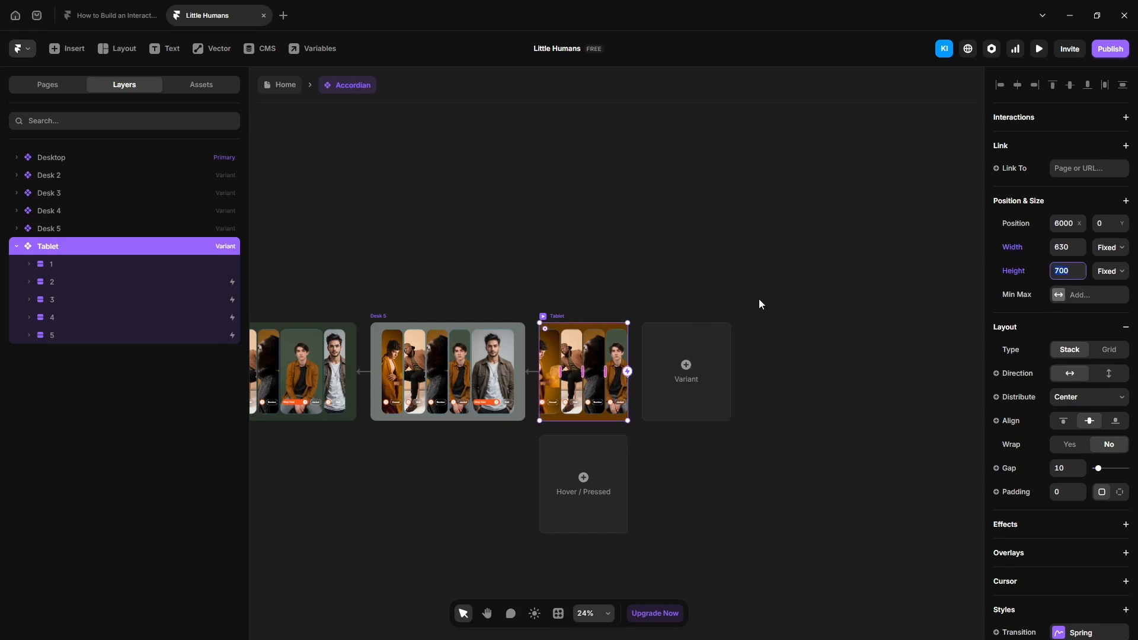
pyautogui.write('650')
pyautogui.press('Return')
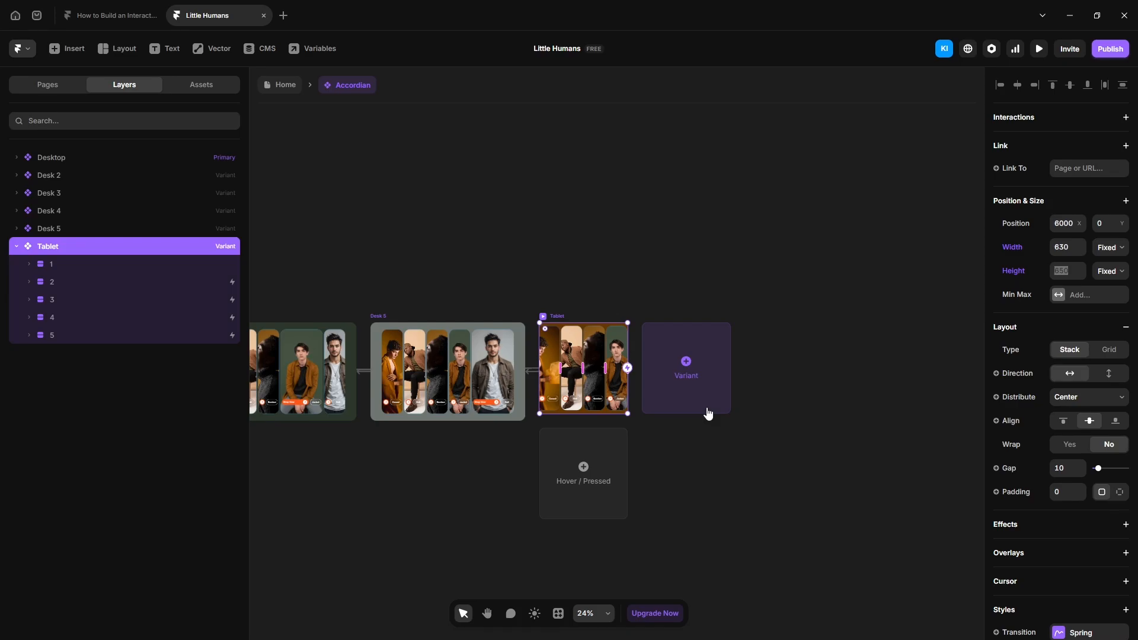
pyautogui.click(61, 337)
pyautogui.hotkey('ctrl', 'shift', 'h')
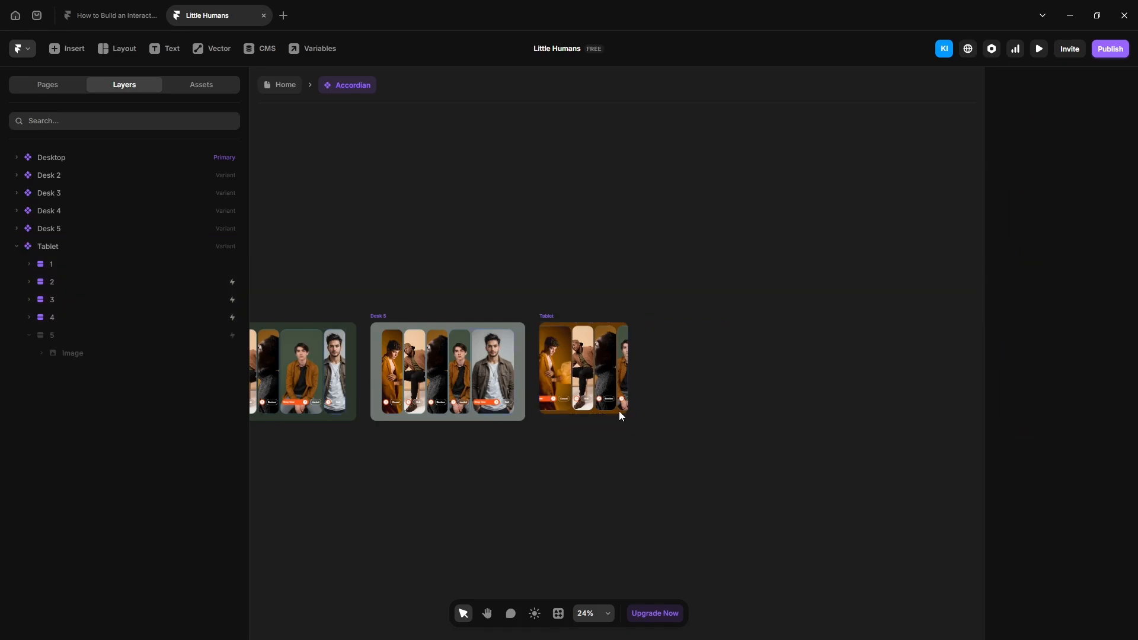
# Open the width of the Tablet variant's card 1 for editing
pyautogui.click(57, 265)
pyautogui.click(1066, 278)
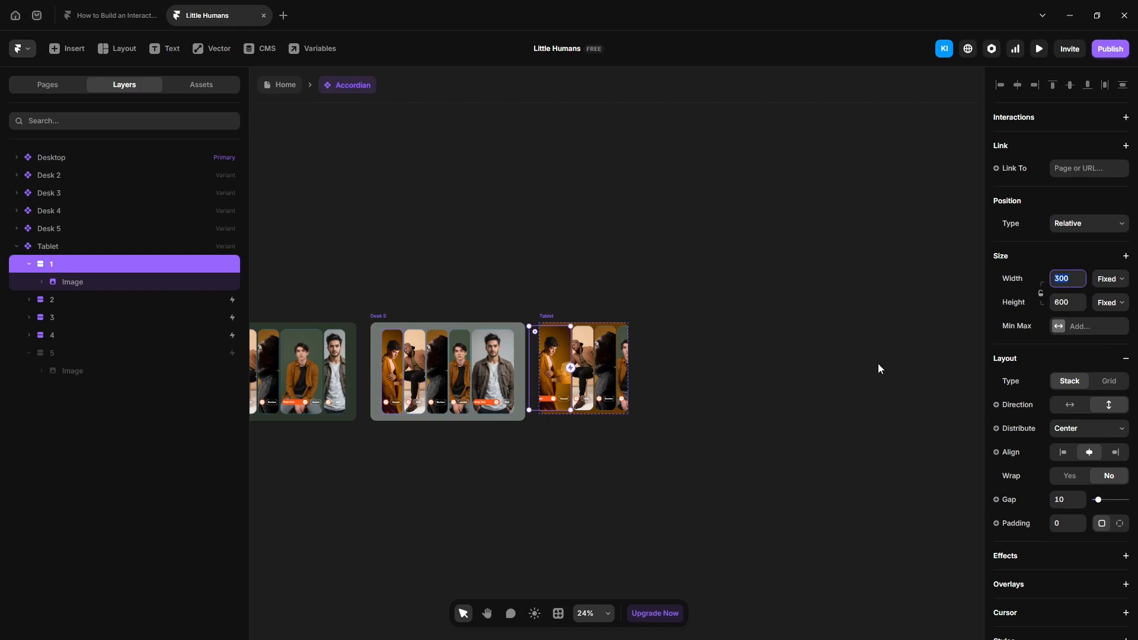
# Set panel 1 of the Tablet variant to width 250 and radius 20, and give the Tablet frame a radius of 20
pyautogui.press('Return')
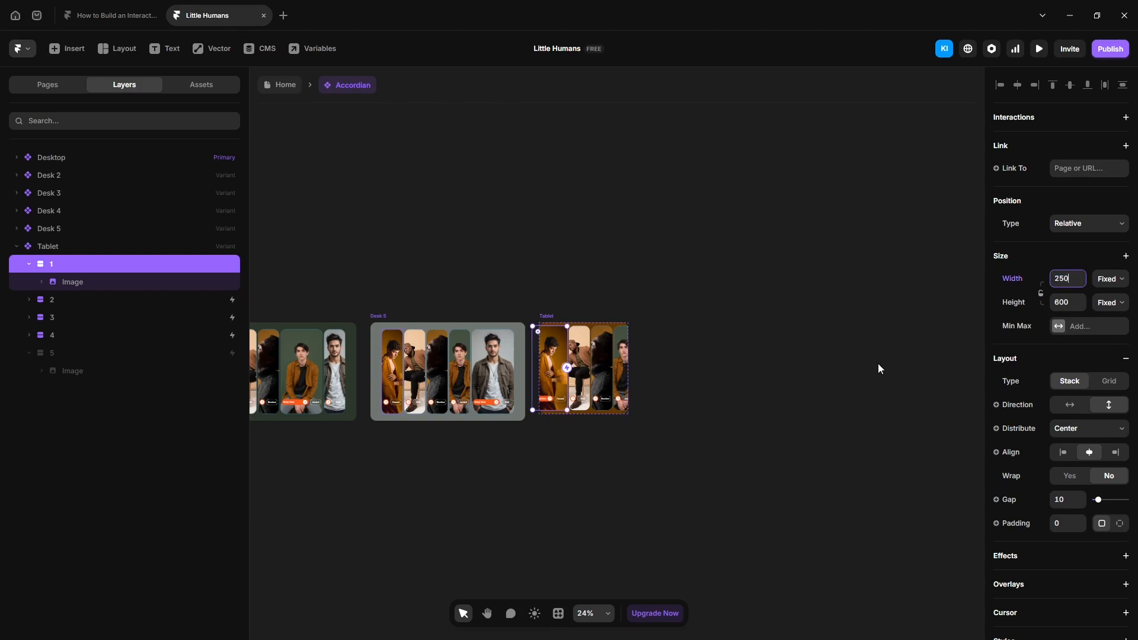
pyautogui.scroll(5, 602, 392)
pyautogui.scroll(-3, 1065, 493)
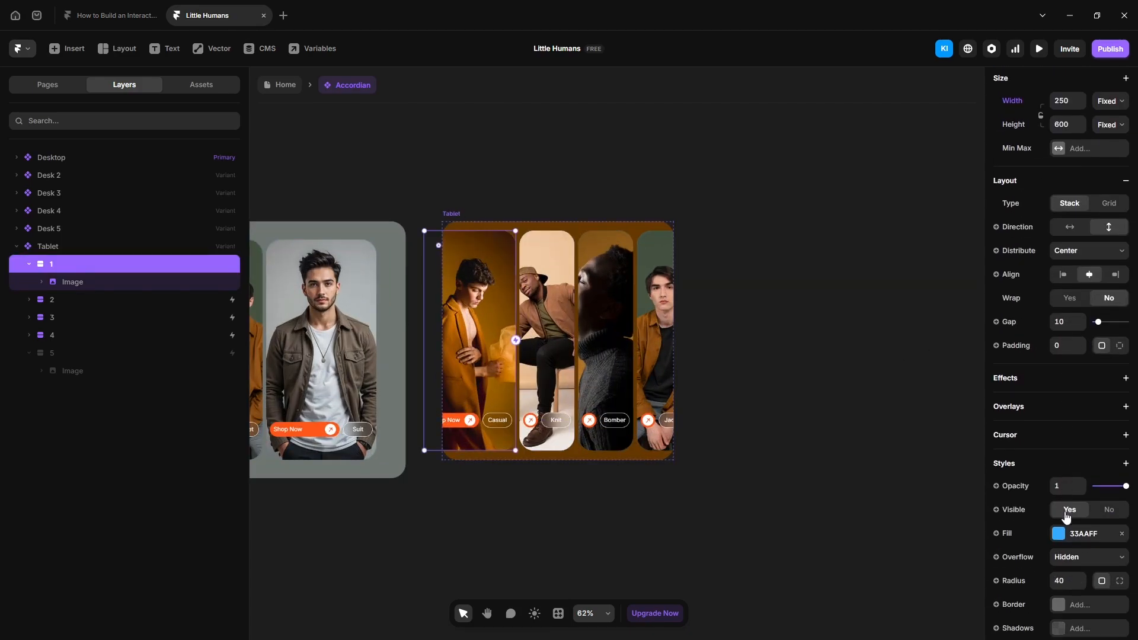
pyautogui.click(1067, 581)
pyautogui.write('30')
pyautogui.press('Return')
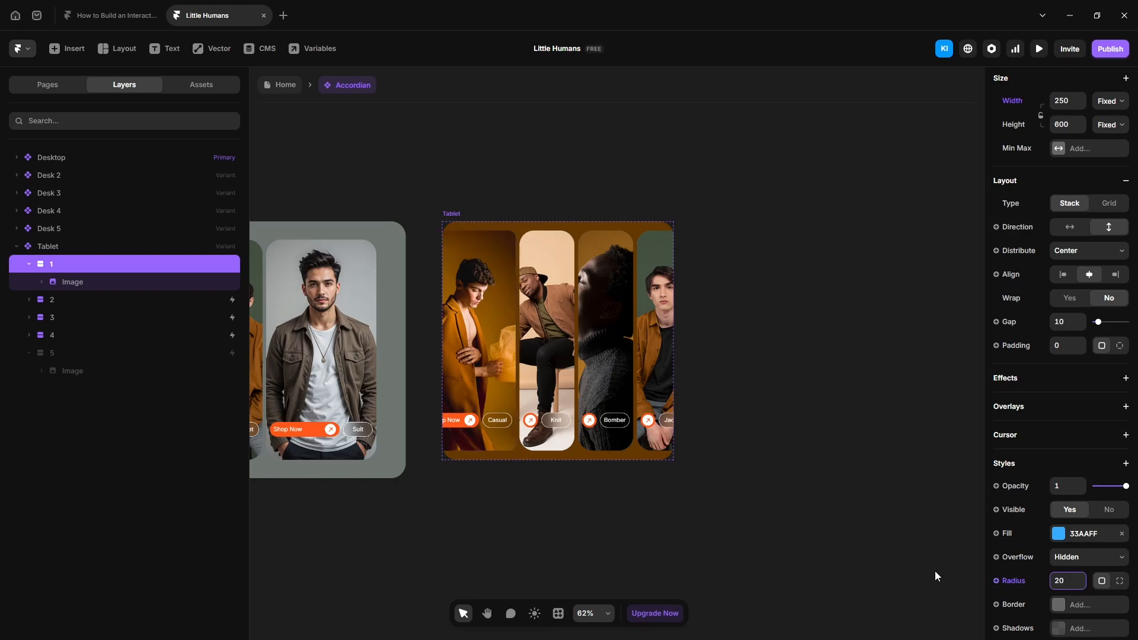
pyautogui.press('Escape')
pyautogui.scroll(-4, 1058, 520)
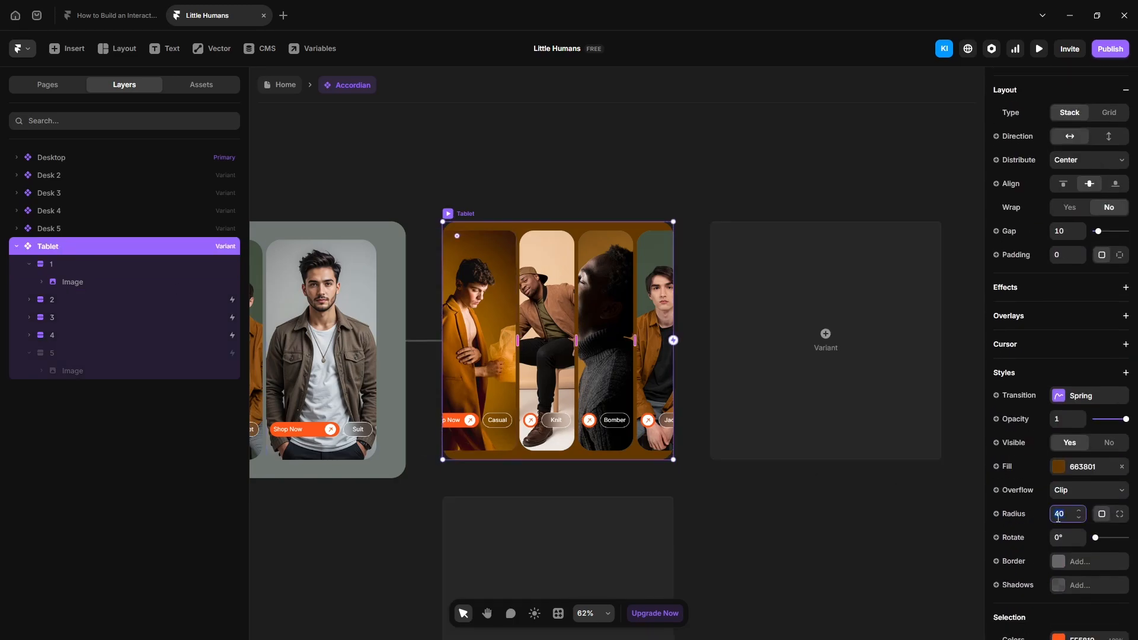
# Remove the mouse-enter interaction from panel 2 of the Tablet variant and set its width to 100 and radius to 20
pyautogui.click(79, 307)
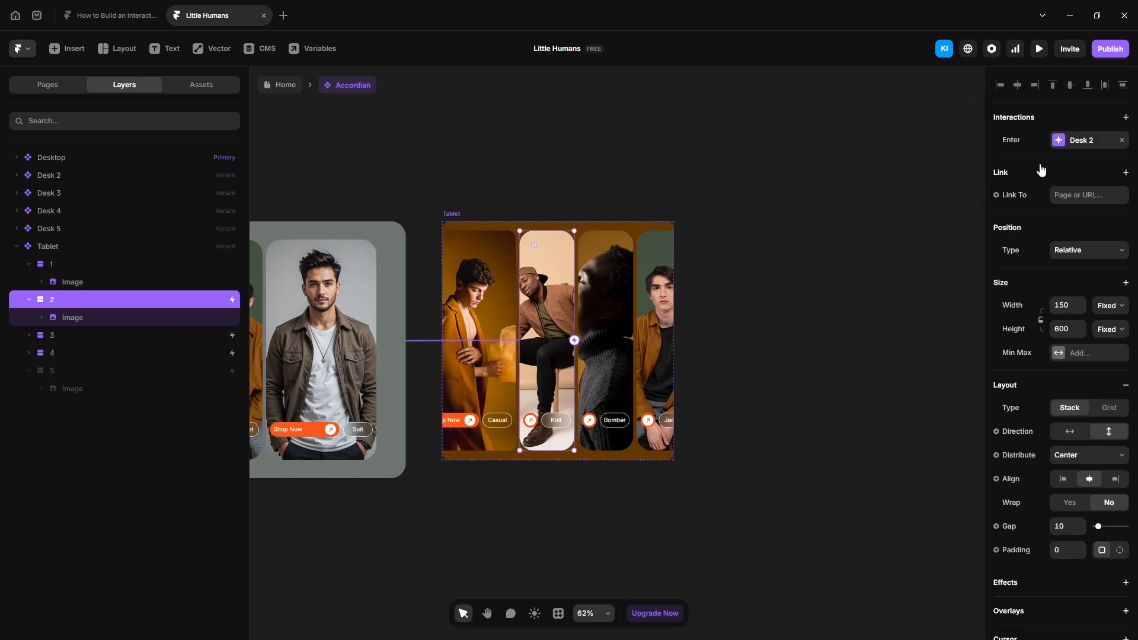
pyautogui.click(1122, 140)
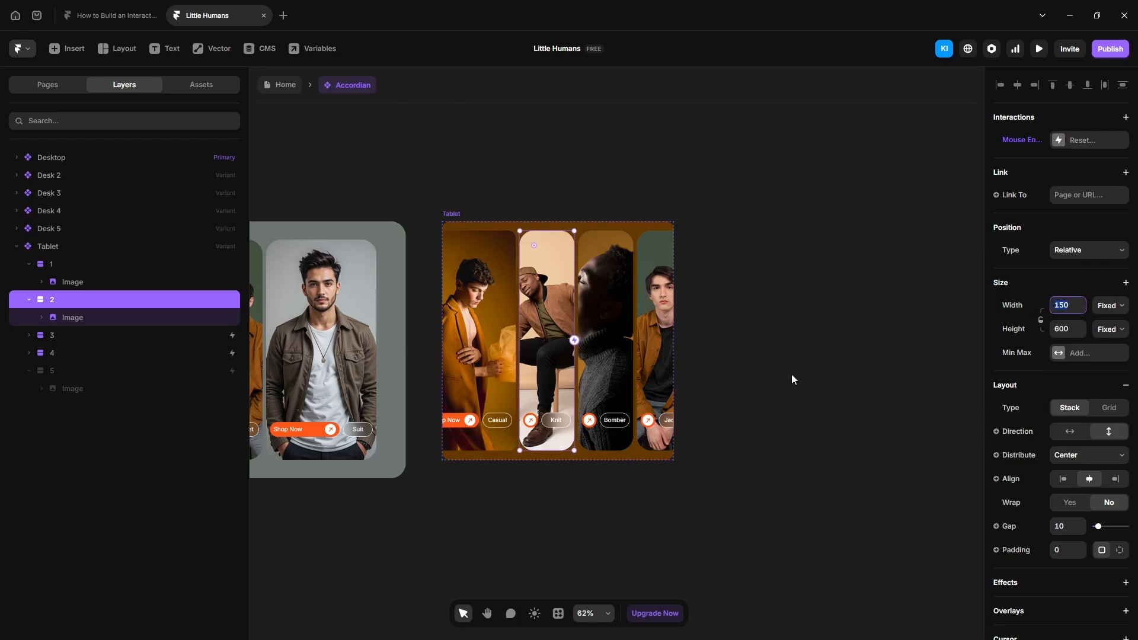
pyautogui.press('Return')
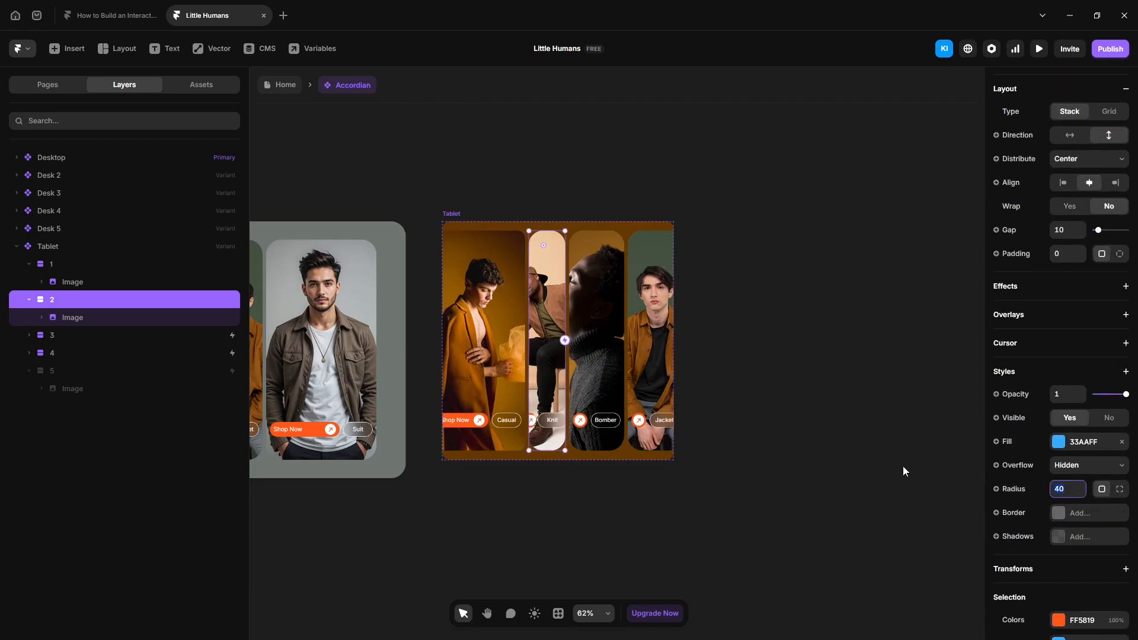
pyautogui.write('0')
pyautogui.press('Return')
# Remove the mouse-enter interaction from panel 3 of the Tablet variant and set its width to 100 and radius to 20
pyautogui.click(114, 335)
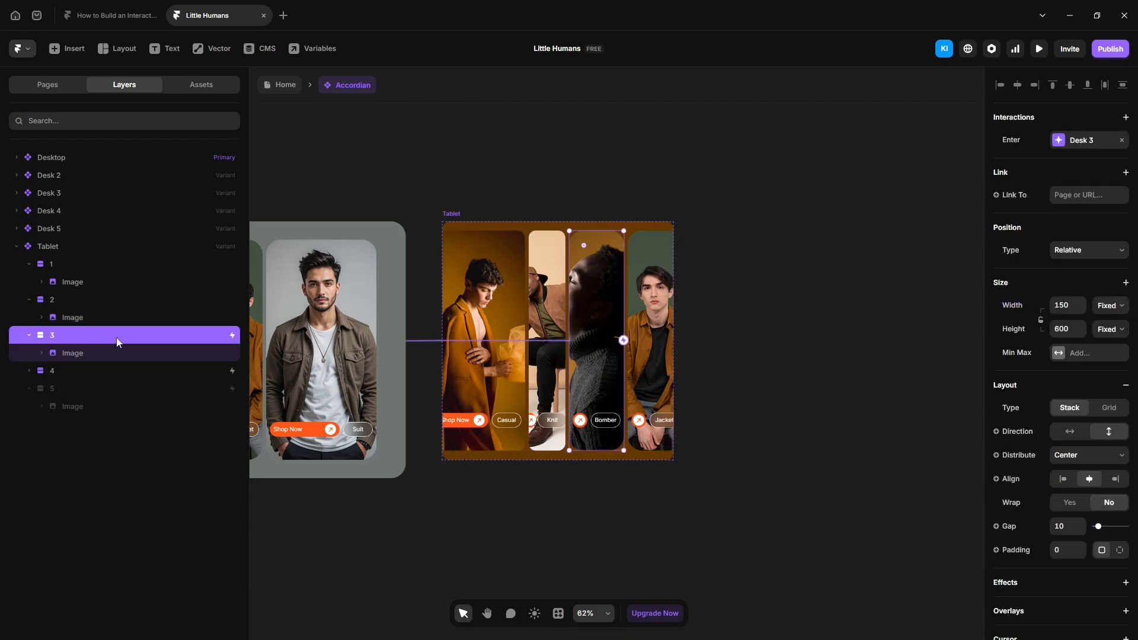
pyautogui.scroll(-4, 1091, 326)
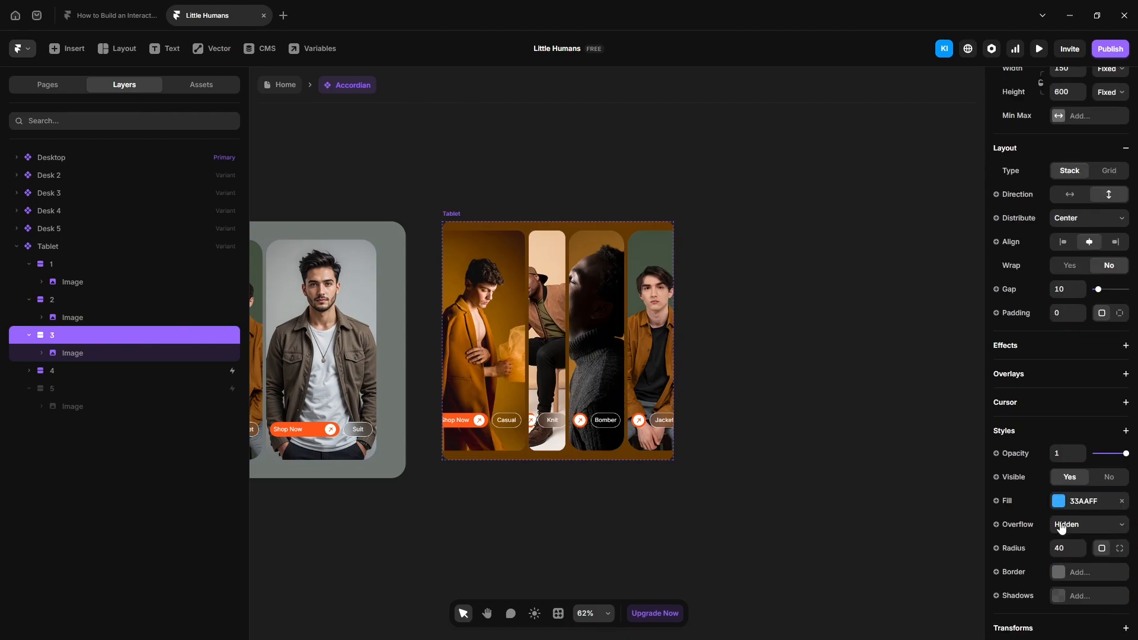
pyautogui.scroll(2, 1067, 224)
pyautogui.click(1066, 188)
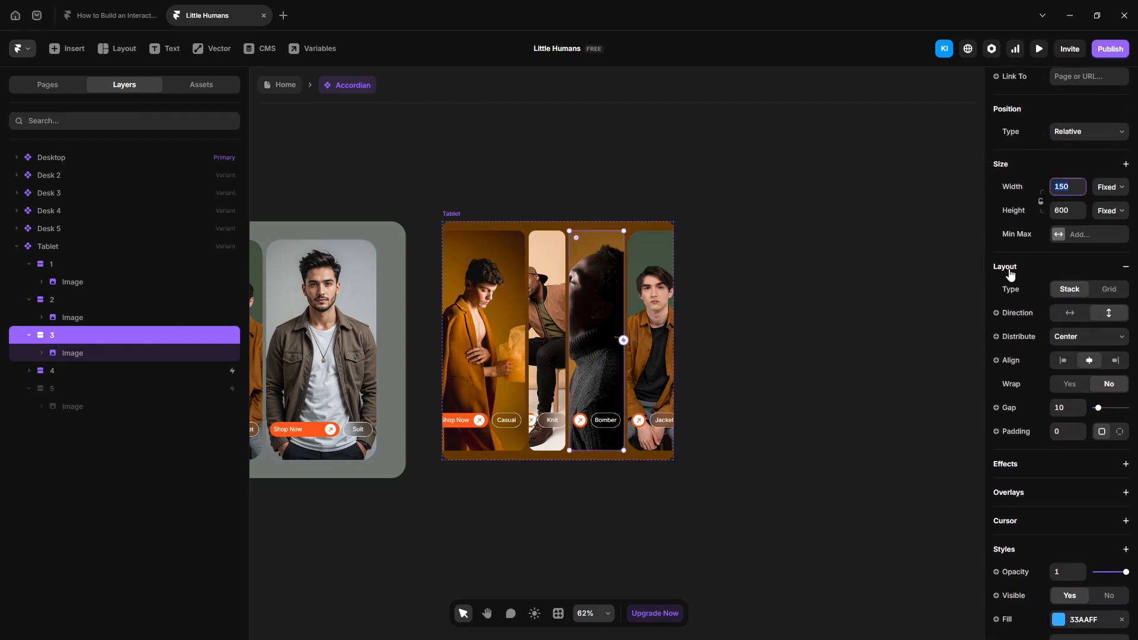
pyautogui.write('100')
pyautogui.press('Return')
# Remove the mouse-enter interaction from panel 4 of the Tablet variant and set its width to 100 and radius to 20
pyautogui.click(181, 374)
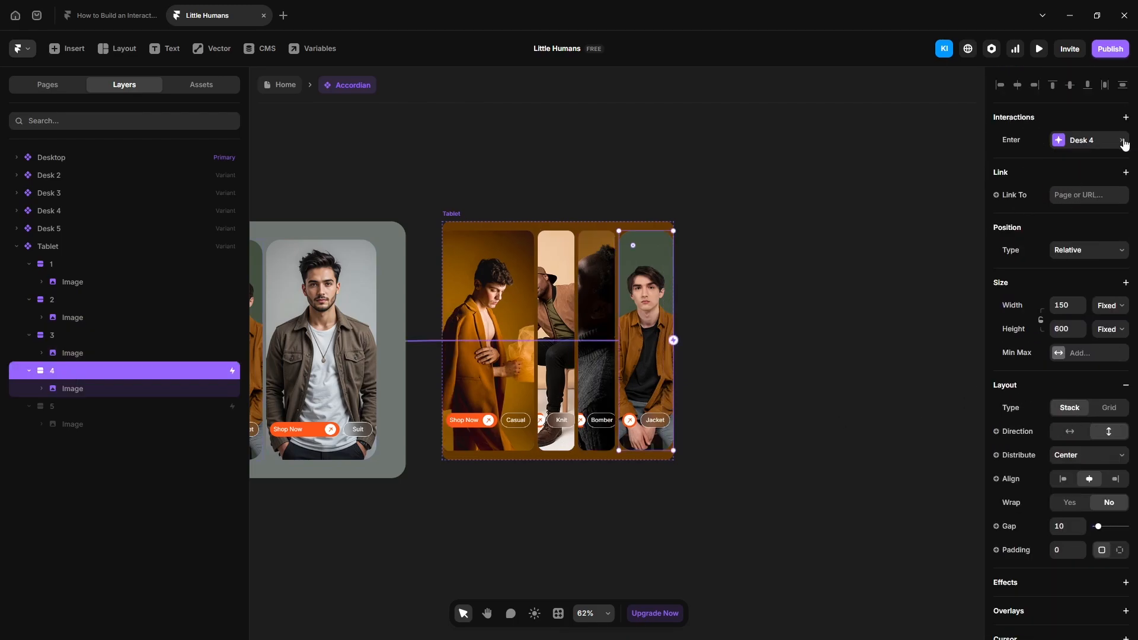
pyautogui.scroll(-5, 1037, 401)
pyautogui.click(1064, 488)
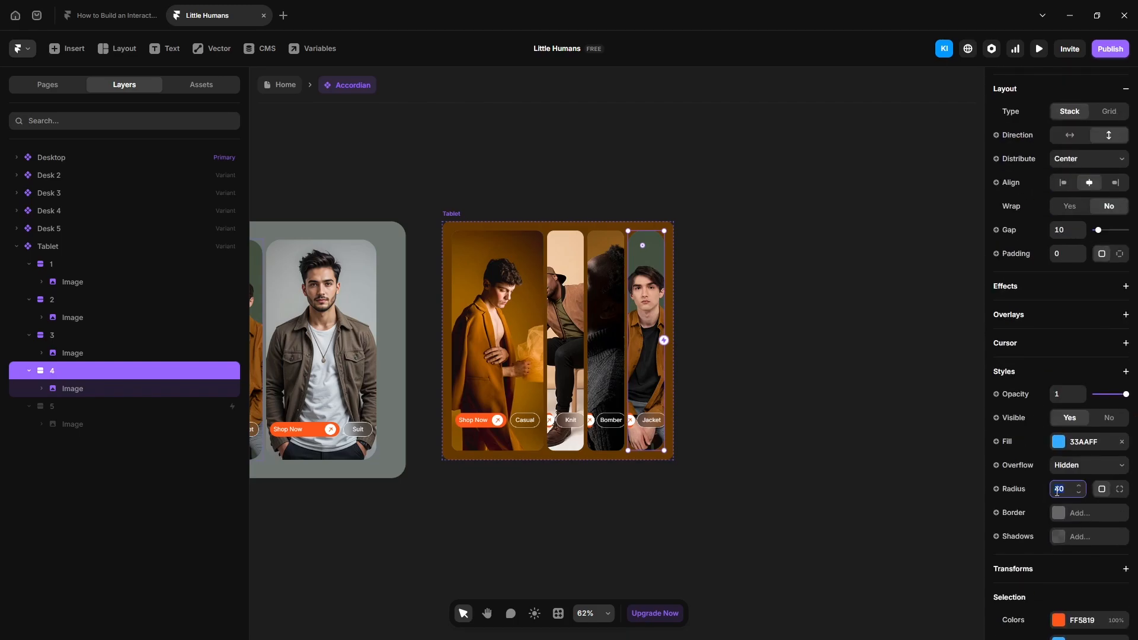
pyautogui.write('20')
pyautogui.press('Return')
# Hide the Knit badge in panel 2 of the Tablet variant
pyautogui.click(823, 479)
pyautogui.scroll(5, 573, 436)
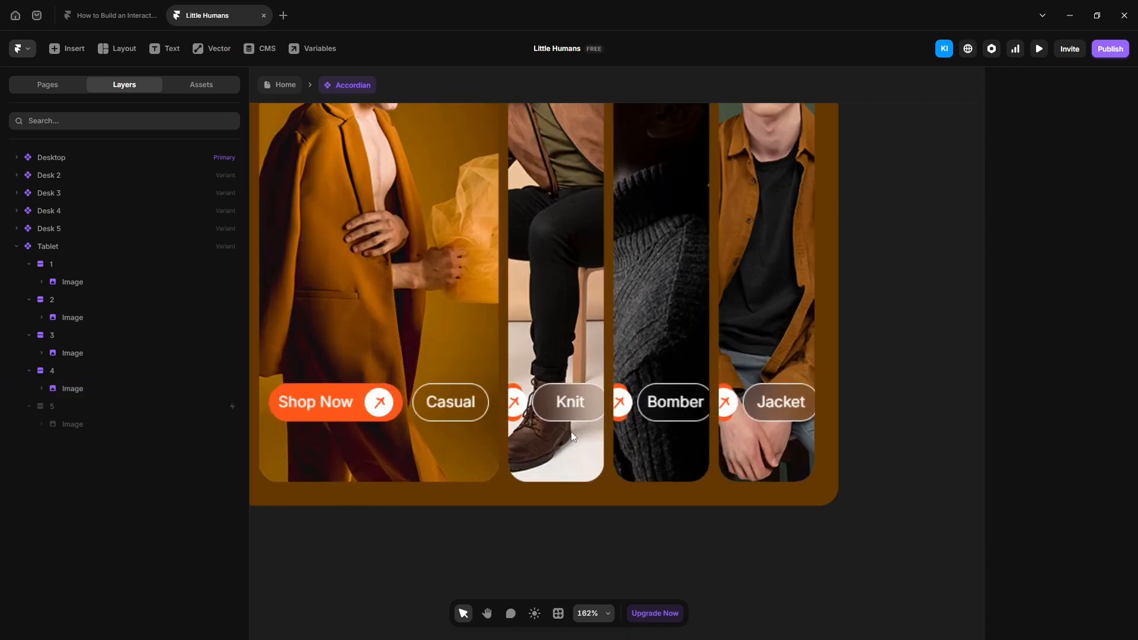
pyautogui.click(538, 416)
pyautogui.scroll(-4, 1031, 462)
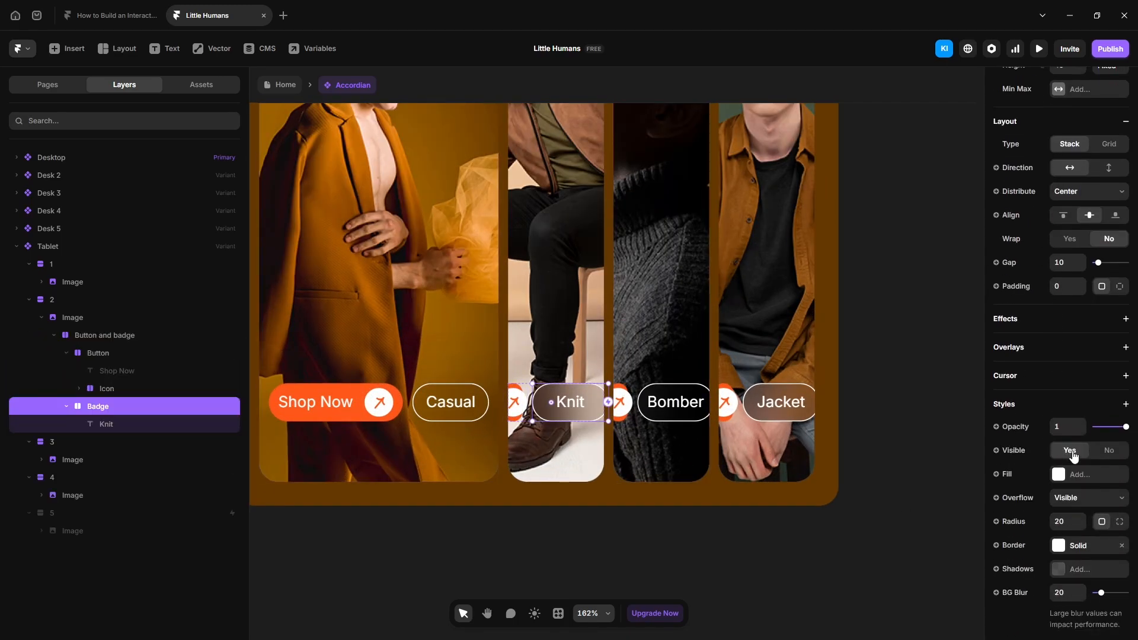
pyautogui.click(1109, 450)
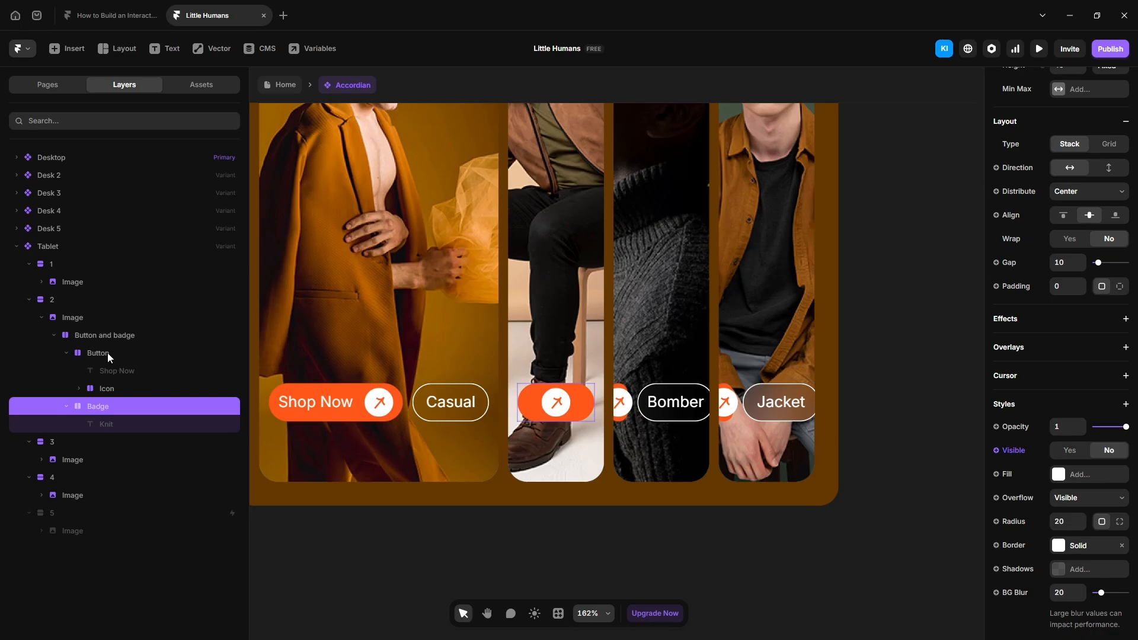
# Set the panel 2 button's width and height to Fit Content with a uniform padding of 5
pyautogui.click(108, 353)
pyautogui.click(1110, 279)
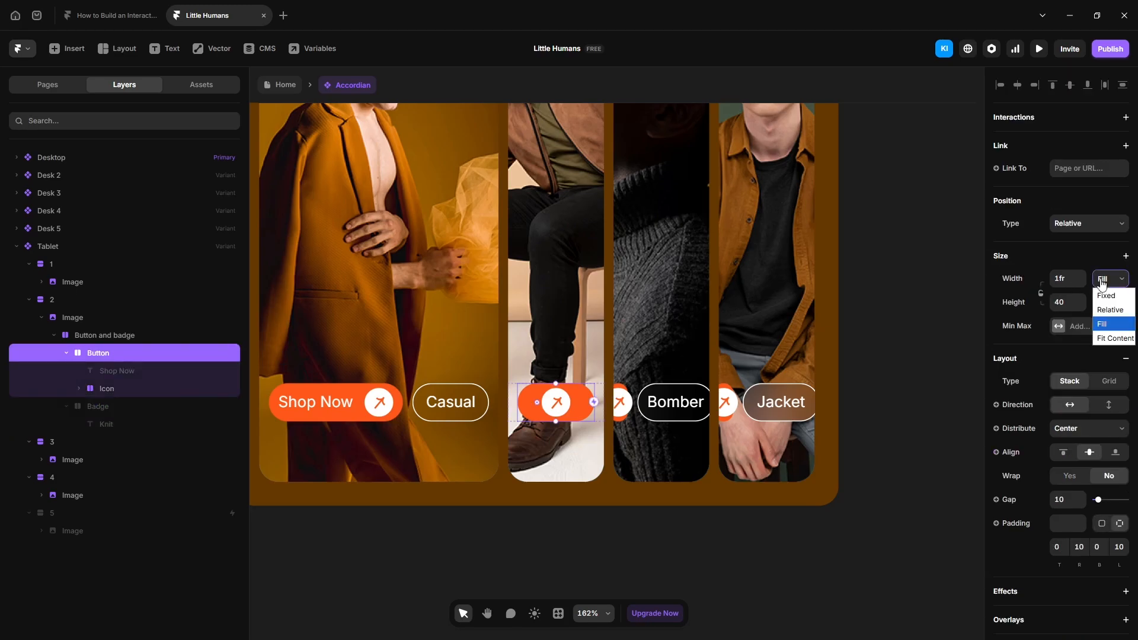
pyautogui.click(1108, 339)
pyautogui.click(1108, 303)
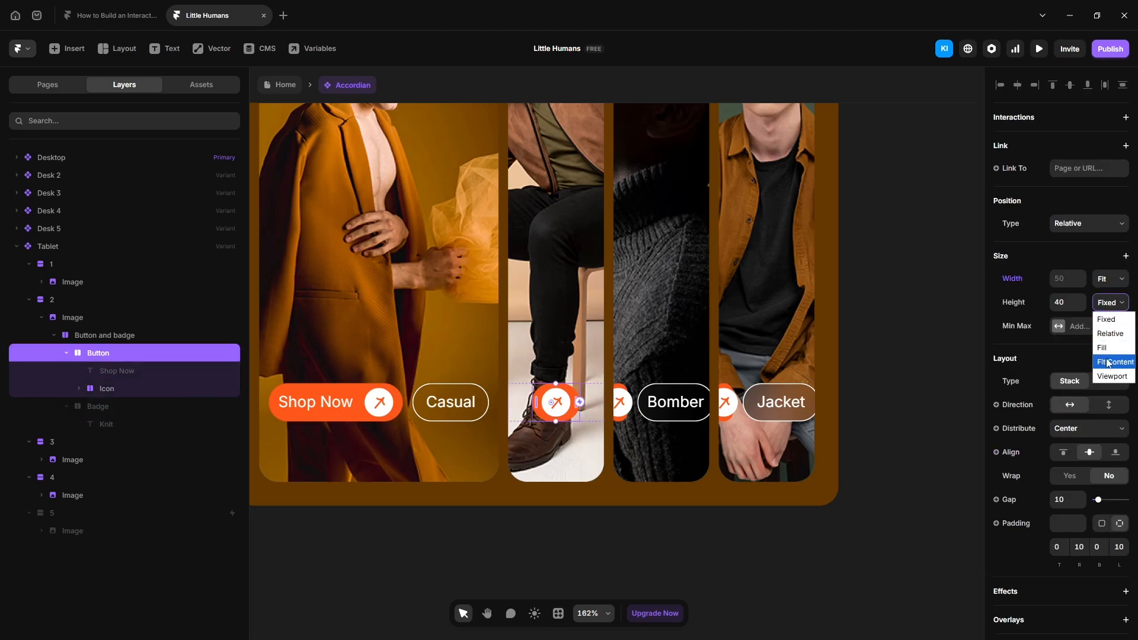
pyautogui.click(1107, 362)
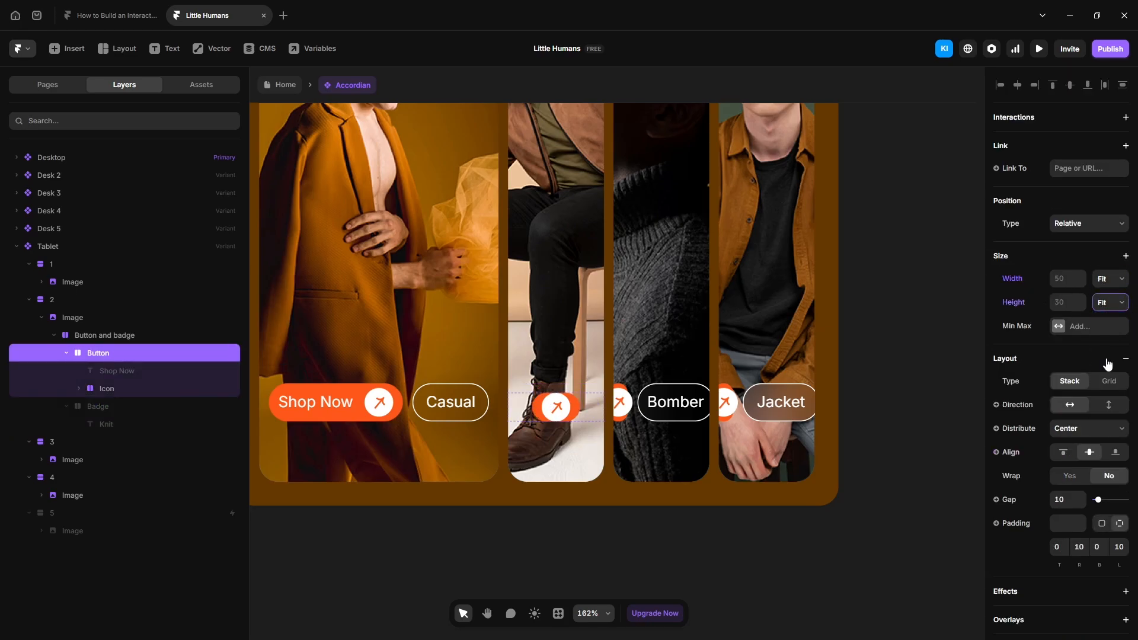
pyautogui.click(1098, 525)
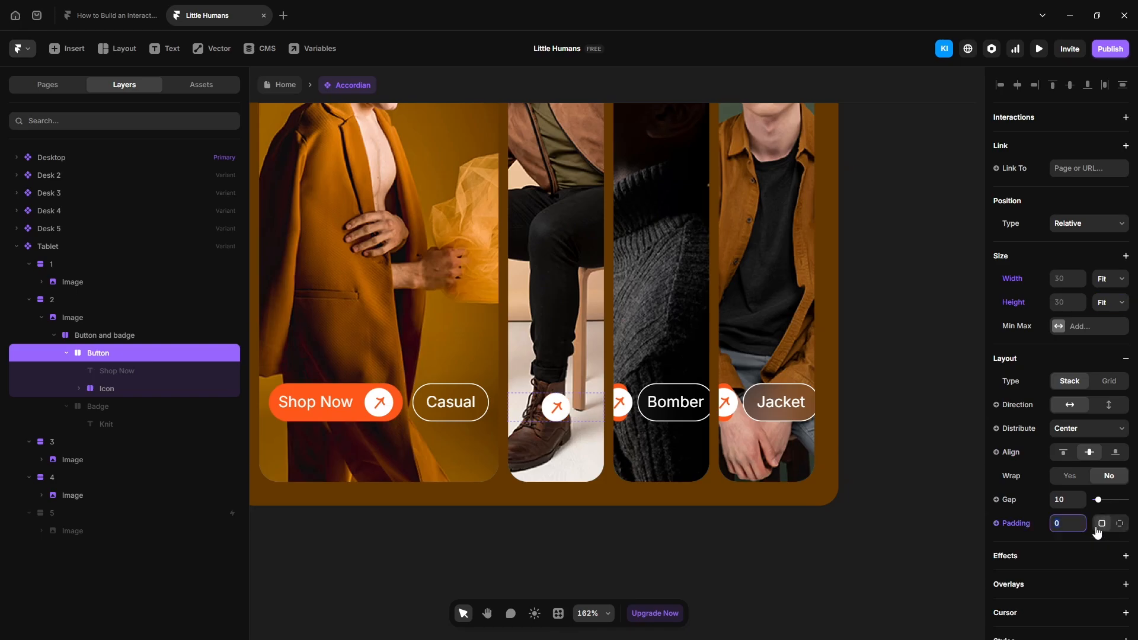
pyautogui.click(526, 555)
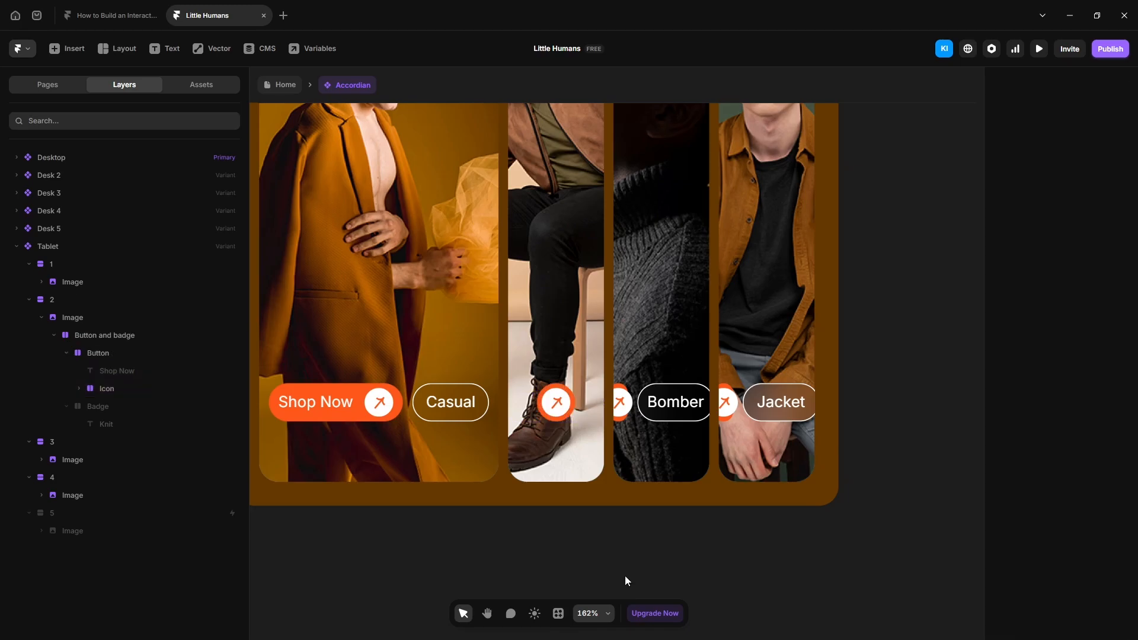
# Hide the Bomber badge in panel 3 of the Tablet variant
pyautogui.click(678, 417)
pyautogui.scroll(-5, 1081, 501)
pyautogui.click(1106, 449)
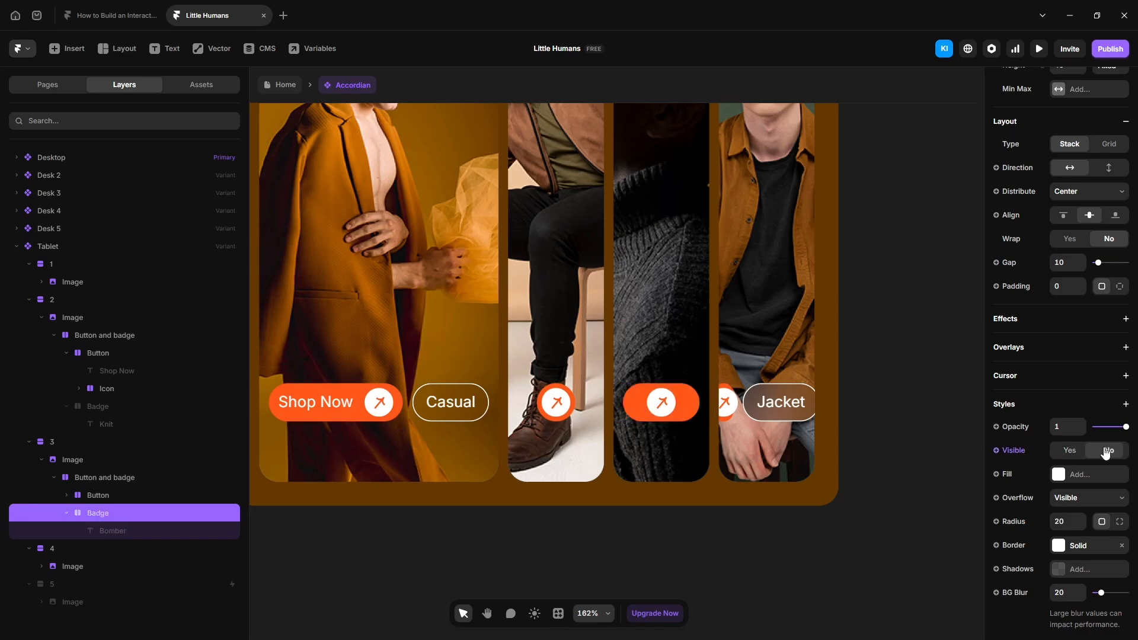
# Set the panel 3 button's width and height to Fit Content with a uniform padding of 5
pyautogui.click(106, 497)
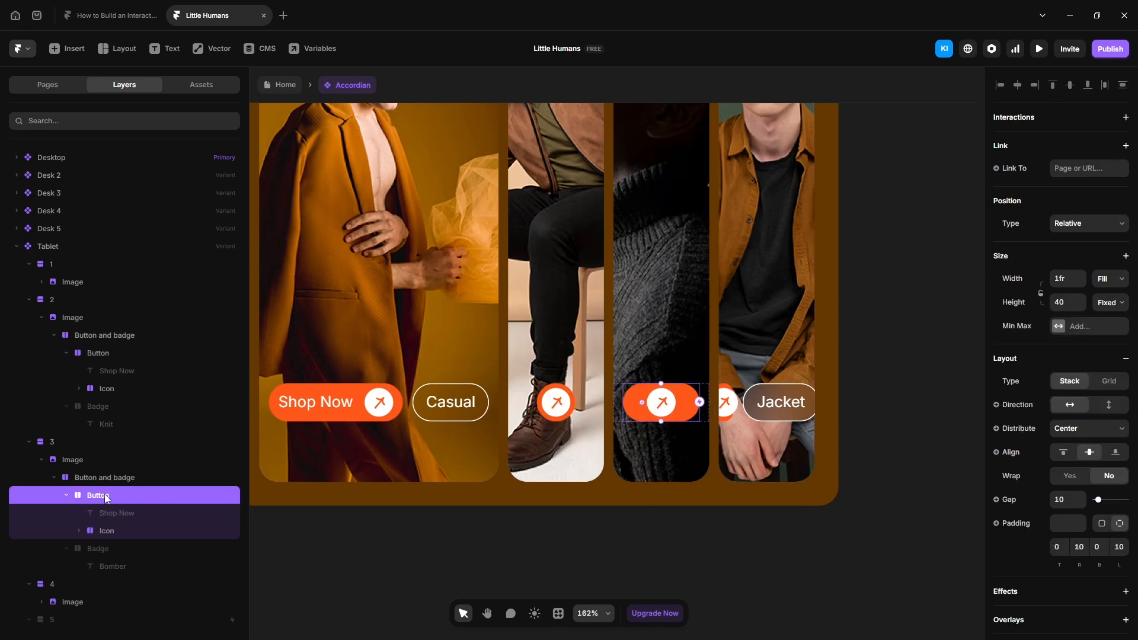
pyautogui.click(1110, 279)
pyautogui.click(1110, 333)
pyautogui.click(1110, 302)
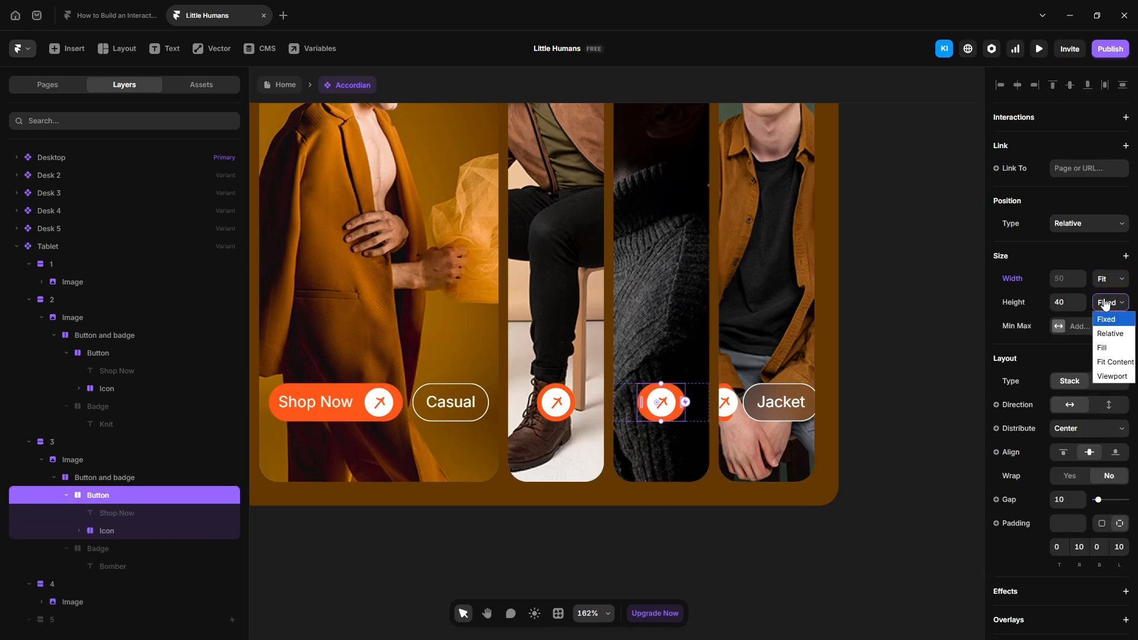
pyautogui.click(1108, 359)
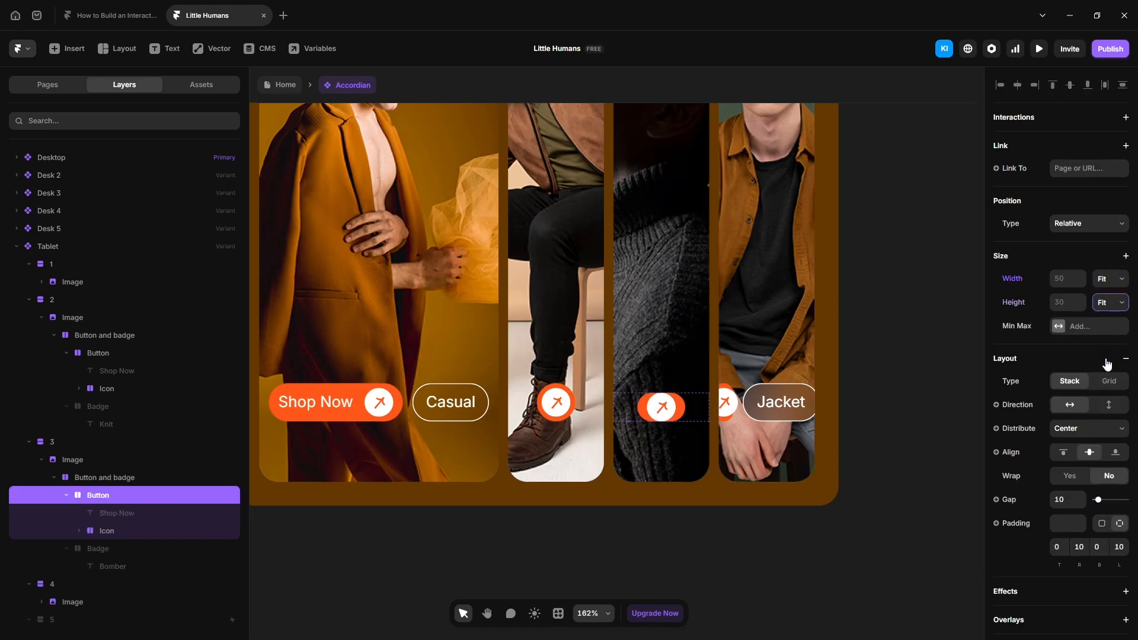
pyautogui.click(1102, 524)
pyautogui.write('0')
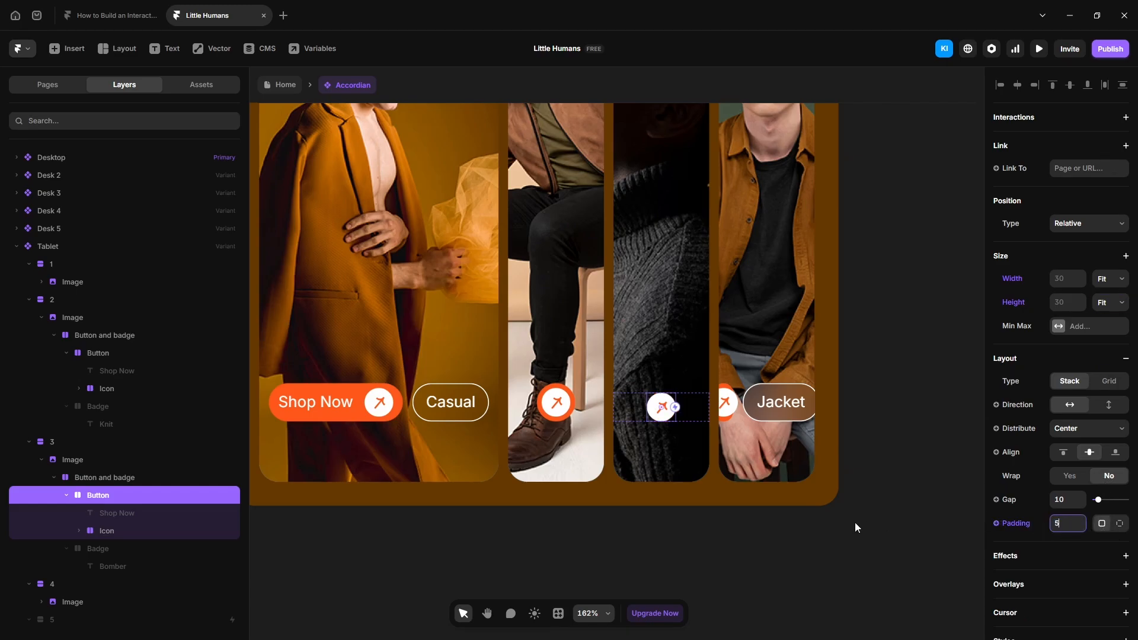
pyautogui.press('Return')
# Hide the Jacket badge in panel 4 and set that panel's button to Fit Content in width and height with padding 5
pyautogui.click(771, 402)
pyautogui.scroll(-1, 1083, 510)
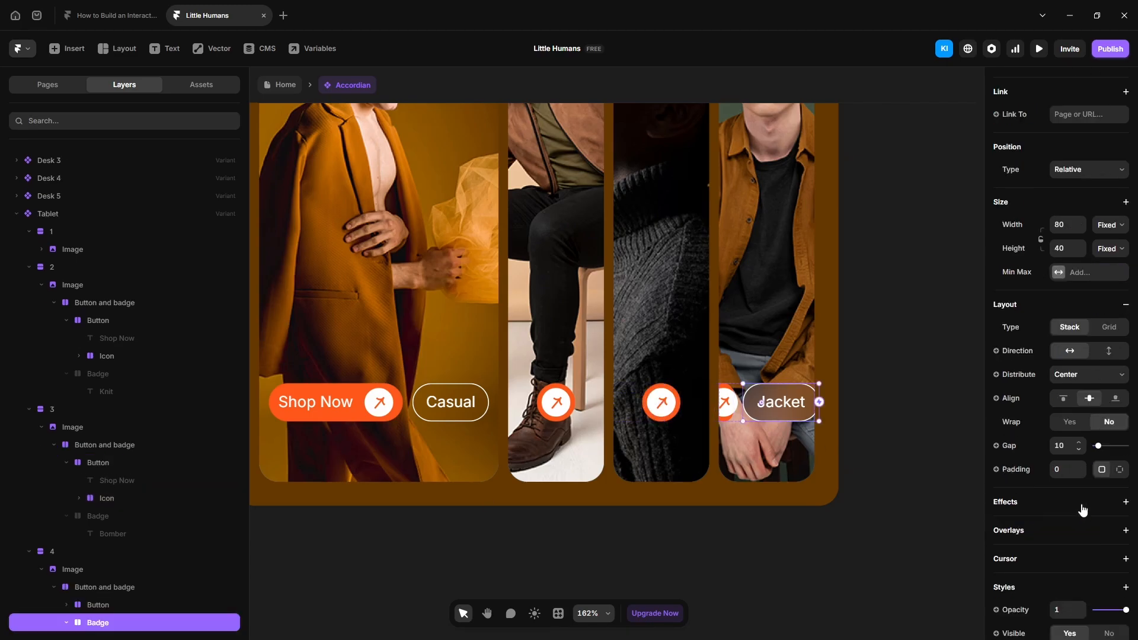
pyautogui.click(157, 605)
pyautogui.click(1108, 279)
pyautogui.click(1108, 335)
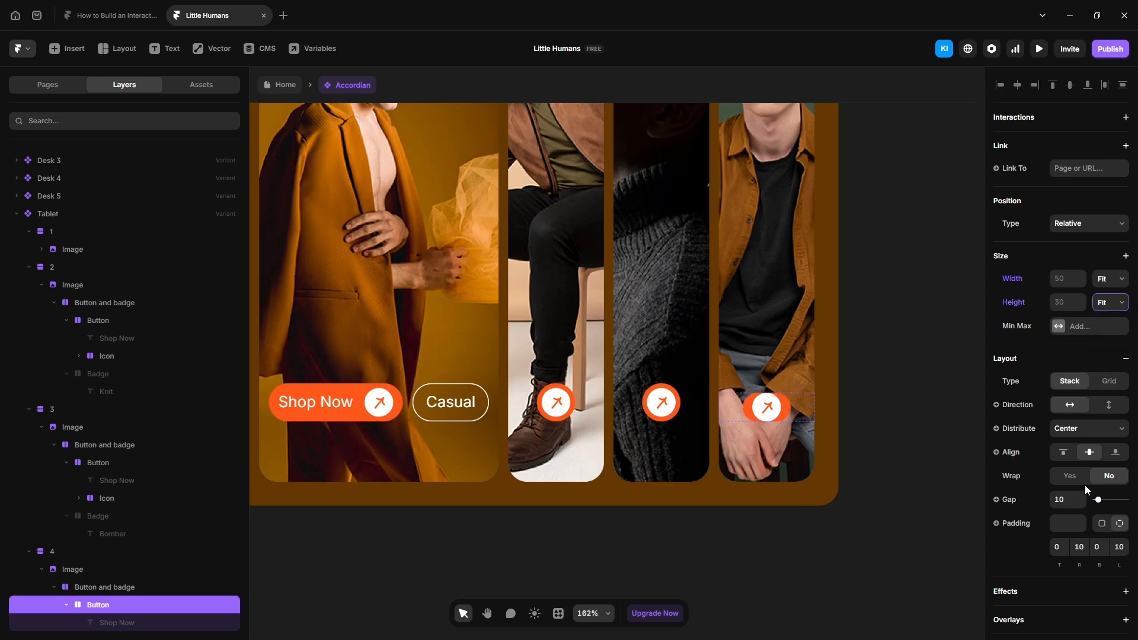
pyautogui.click(1102, 524)
pyautogui.click(1067, 524)
pyautogui.write('5')
pyautogui.click(798, 539)
# Add three new variants to the component based on the Tablet variant
pyautogui.scroll(-3, 798, 540)
pyautogui.press('space')
pyautogui.moveTo(873, 504); pyautogui.dragTo(722, 487)
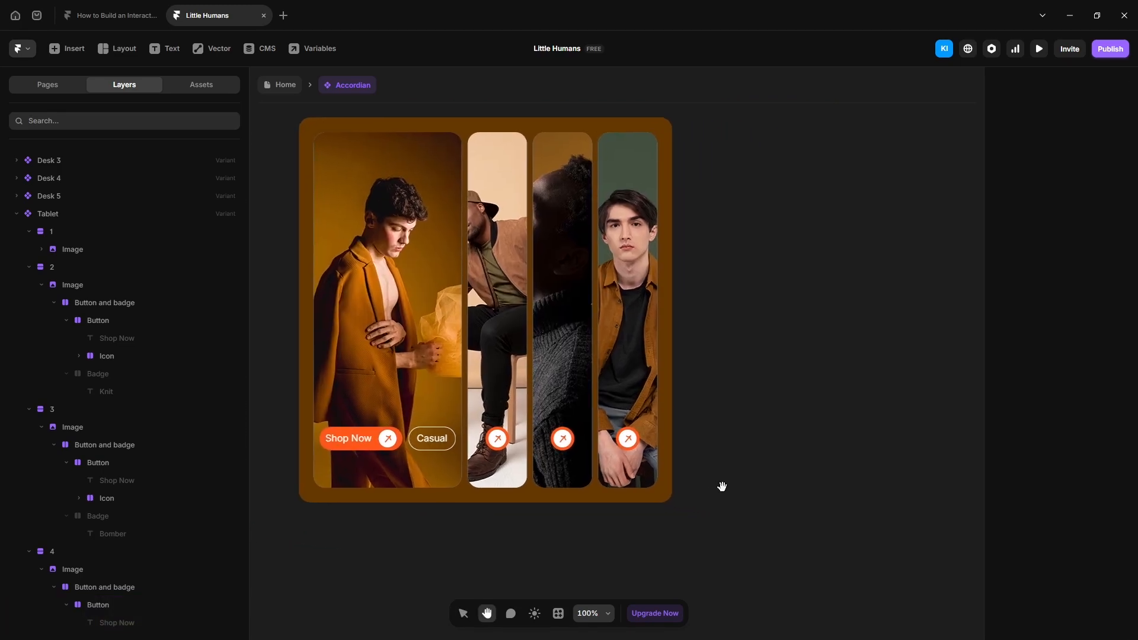
pyautogui.scroll(-5, 636, 433)
pyautogui.click(439, 230)
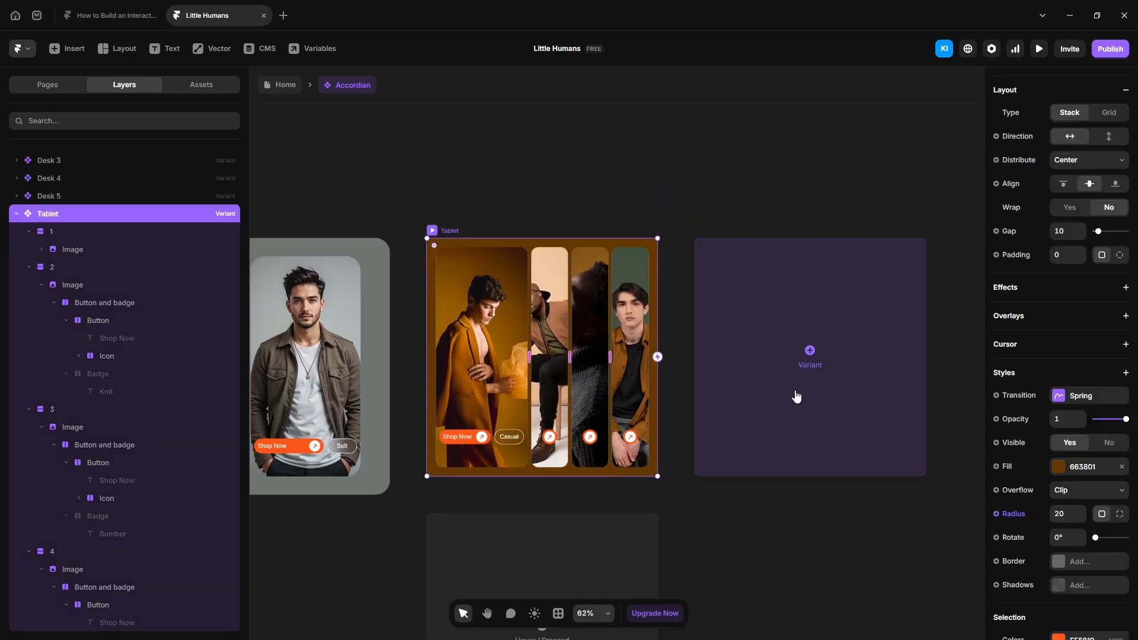
pyautogui.click(827, 397)
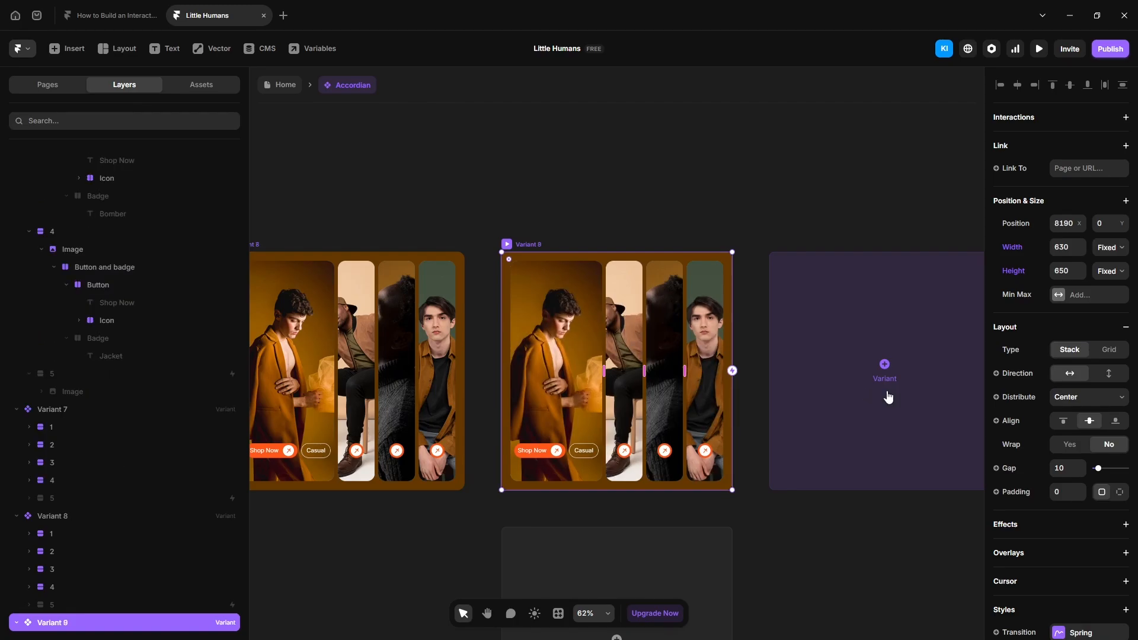
# Rename Variant 7, the first copy of the Tablet variant, to Tab 2
pyautogui.press('space')
pyautogui.moveTo(381, 203); pyautogui.dragTo(712, 182)
pyautogui.moveTo(519, 176); pyautogui.dragTo(729, 178)
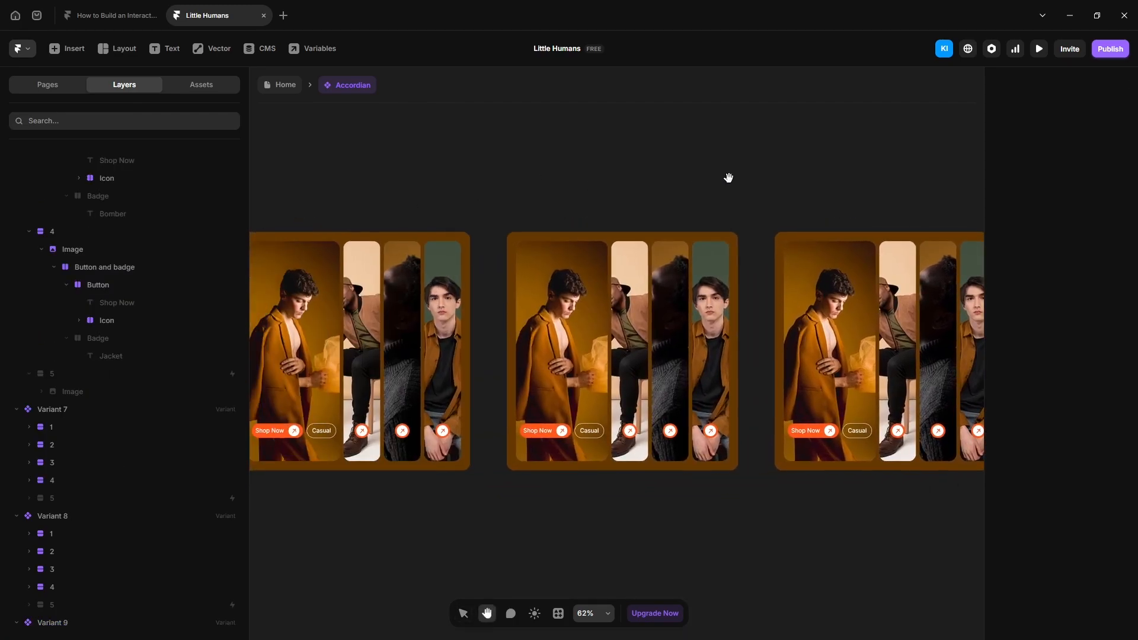
pyautogui.click(535, 225)
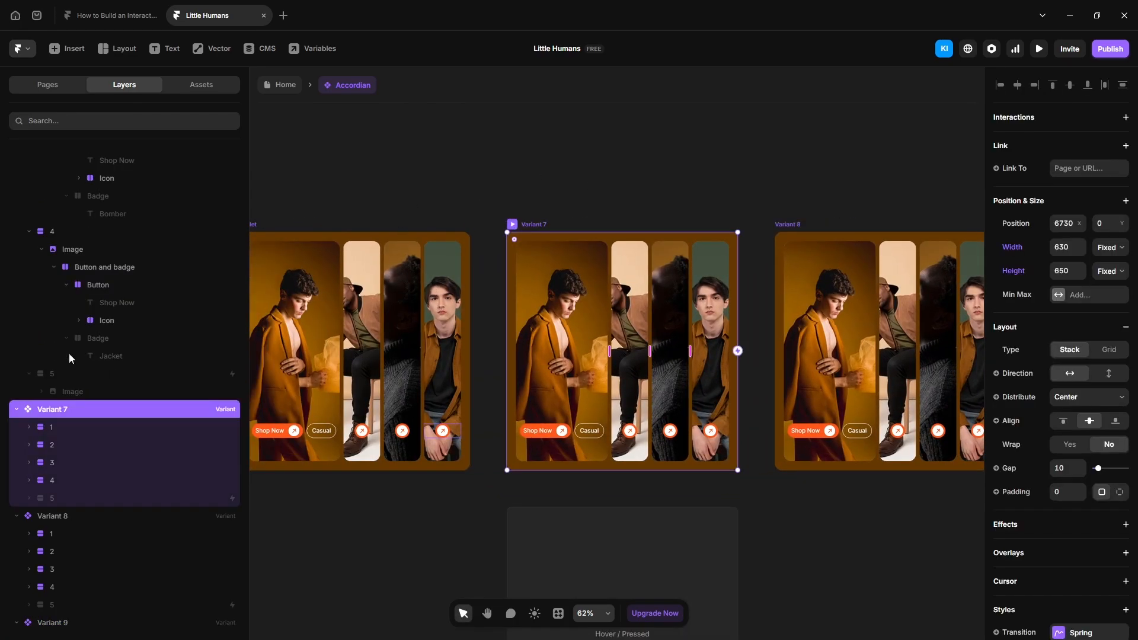
pyautogui.doubleClick(56, 410)
pyautogui.write('Tab 2')
pyautogui.press('Return')
# Rename Variant 8 to Tab 3 and Variant 9 to Tab 4
pyautogui.doubleClick(60, 522)
pyautogui.write('Tab 3')
pyautogui.press('Return')
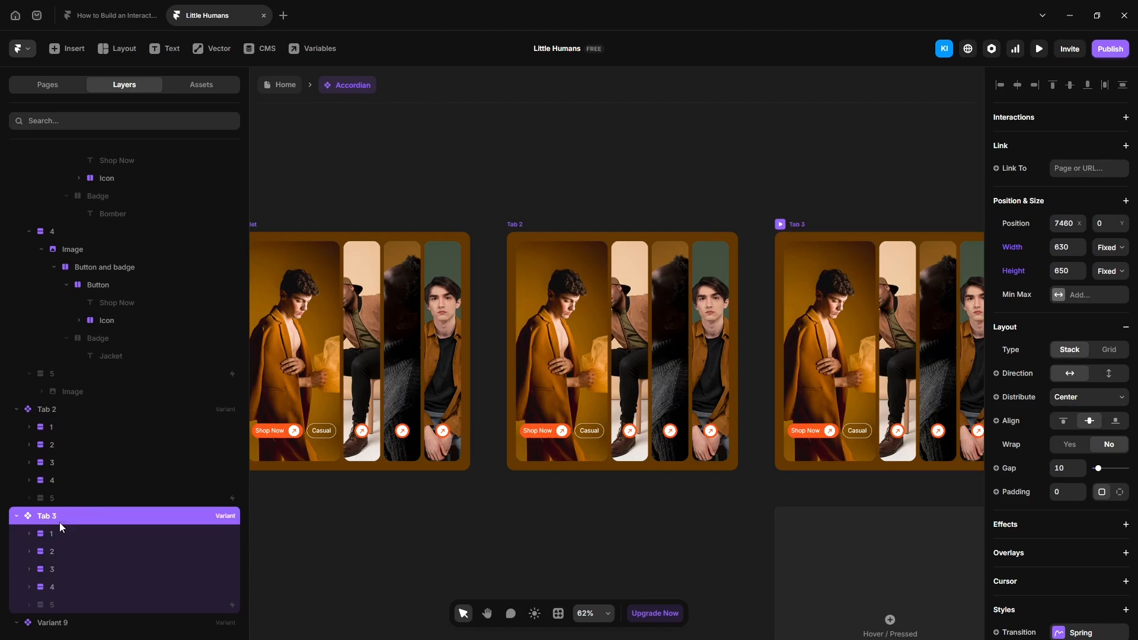
pyautogui.scroll(-3, 34, 516)
pyautogui.doubleClick(51, 534)
pyautogui.write('T')
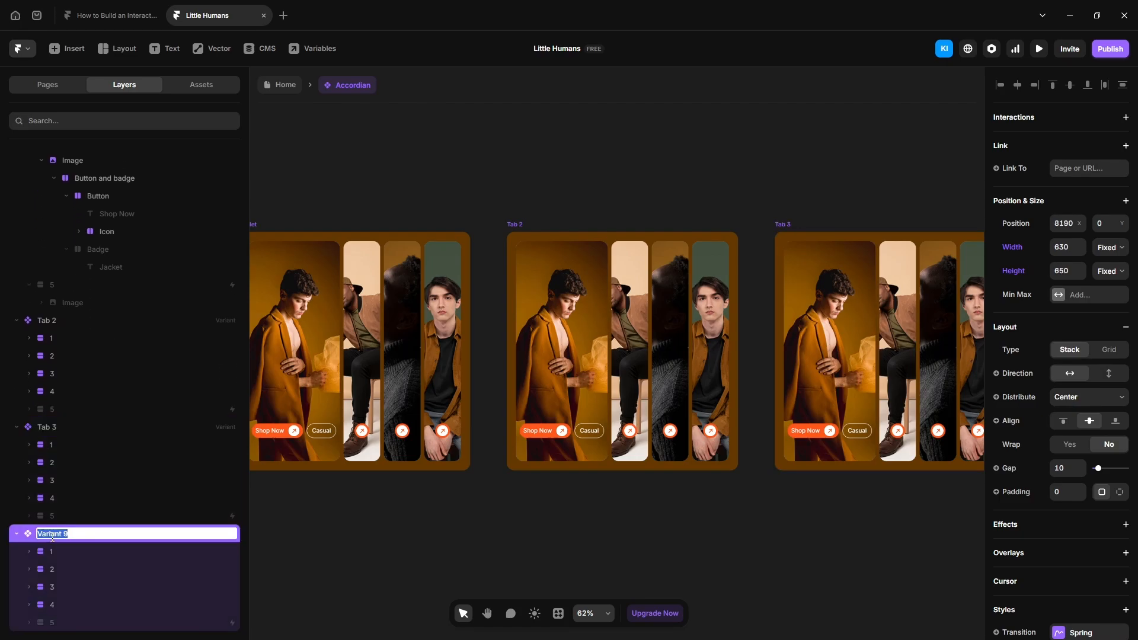
pyautogui.write('ab 4')
pyautogui.press('Return')
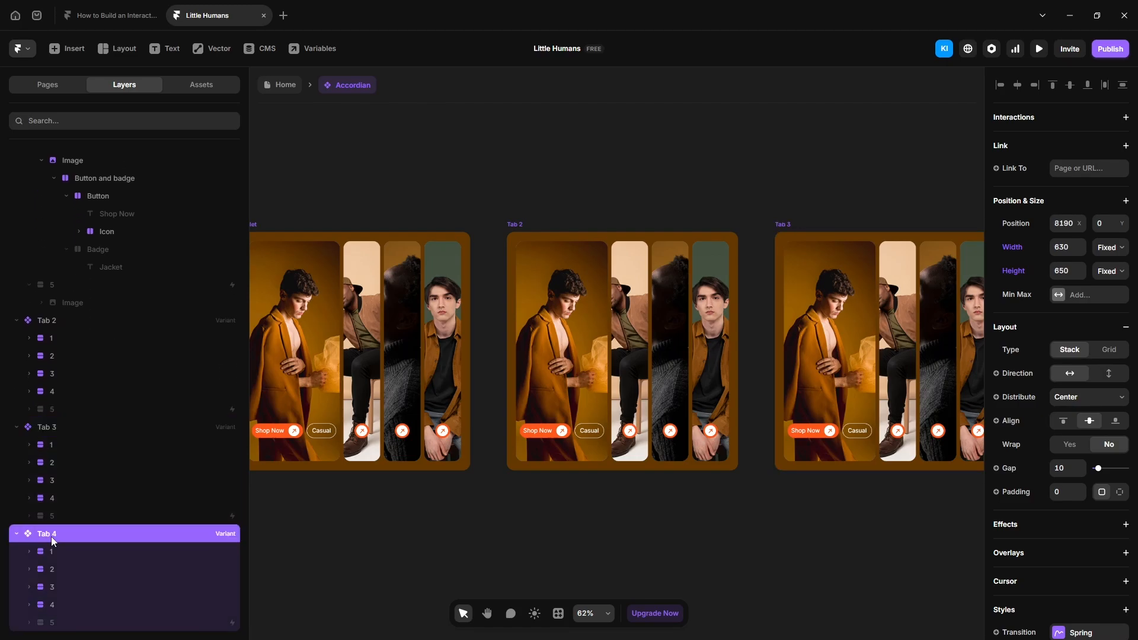
# Set the width of panel 1 in the Tab 2 variant to 100
pyautogui.click(712, 185)
pyautogui.moveTo(712, 186); pyautogui.dragTo(577, 130)
pyautogui.doubleClick(460, 279)
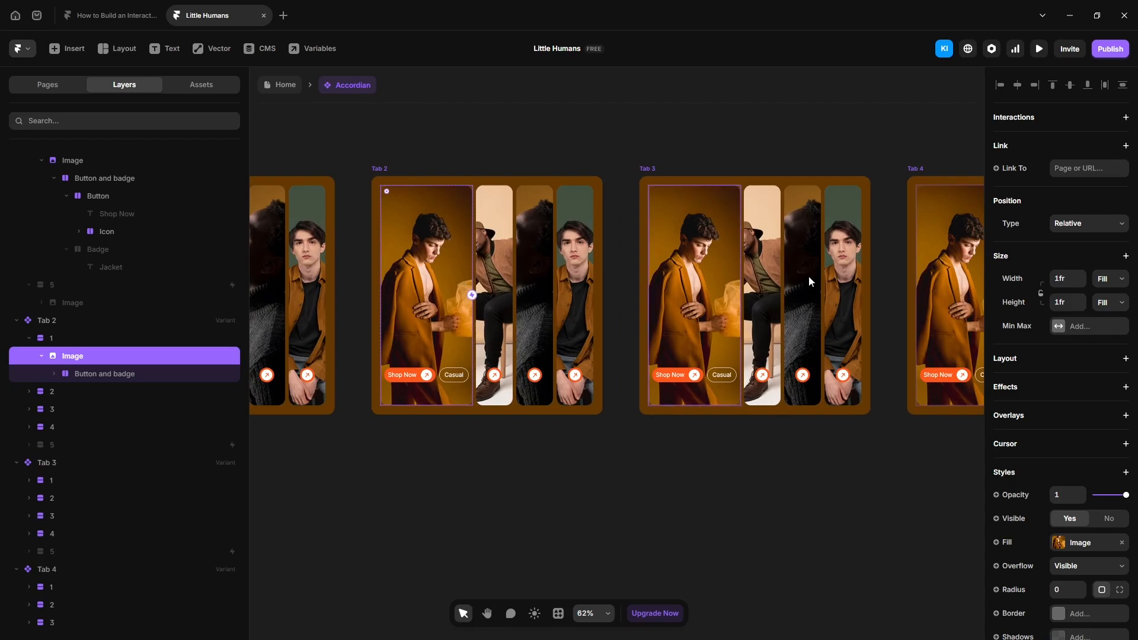
pyautogui.press('Escape')
pyautogui.click(1064, 279)
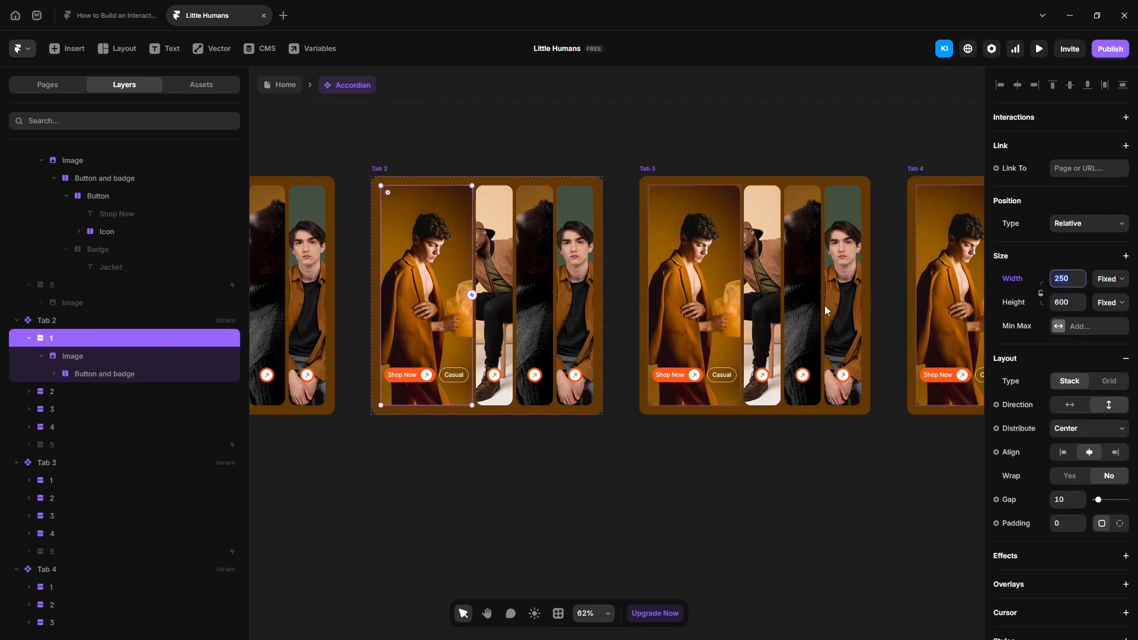
pyautogui.press('Return')
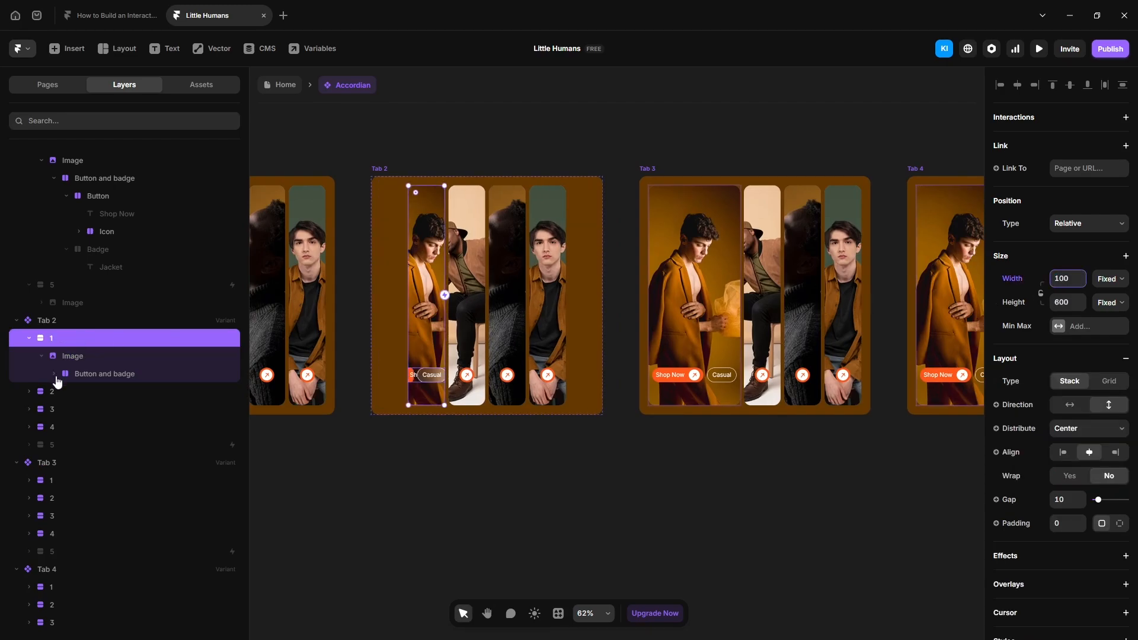
# Hide the Casual badge and the Shop Now text in panel 1 of Tab 2
pyautogui.click(54, 374)
pyautogui.click(68, 411)
pyautogui.scroll(-1, 1062, 496)
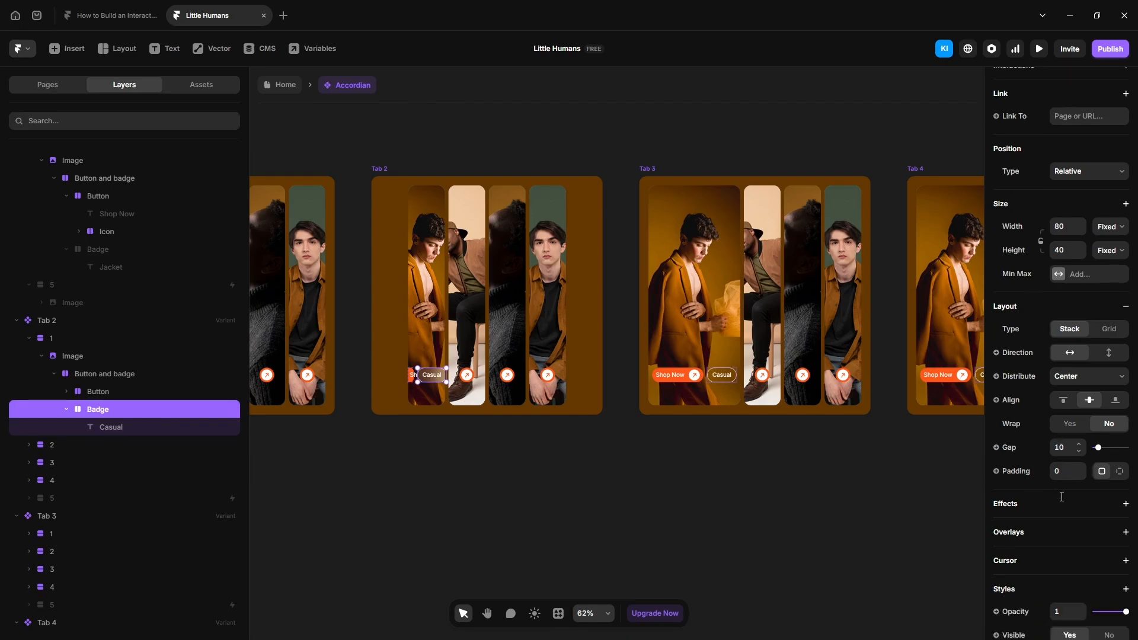
pyautogui.scroll(-3, 1062, 497)
pyautogui.click(1108, 450)
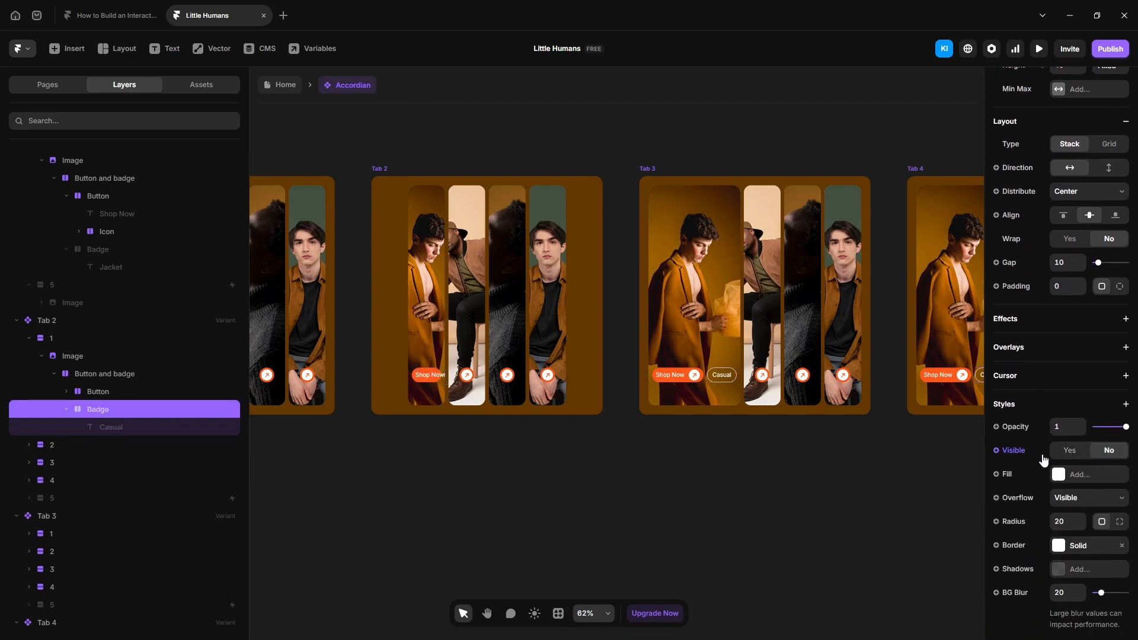
pyautogui.click(67, 391)
pyautogui.click(104, 410)
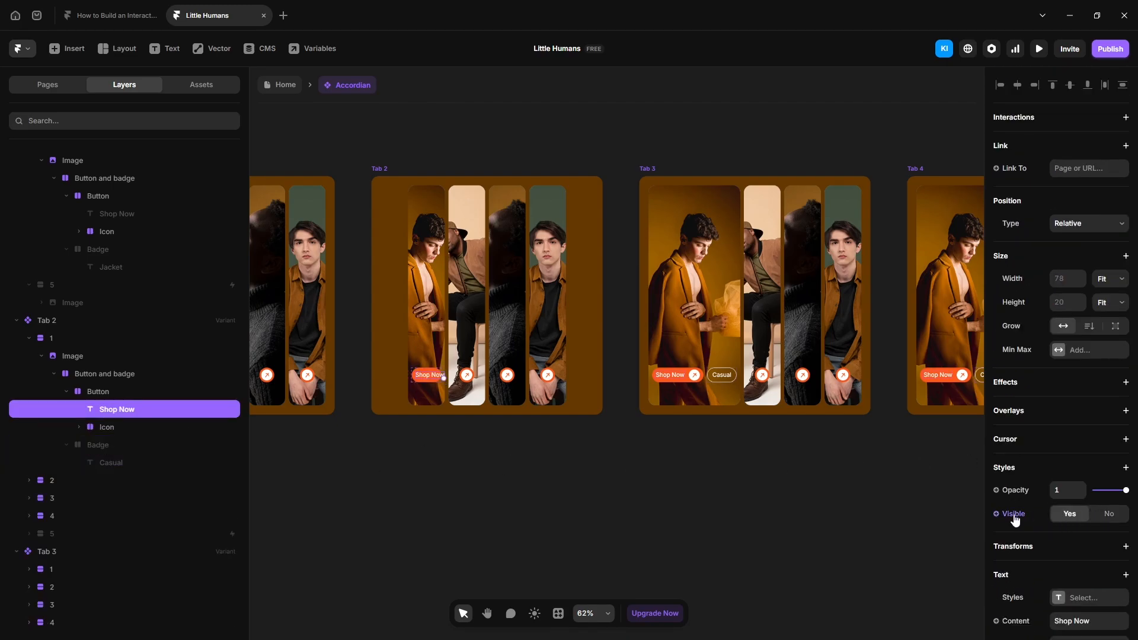
pyautogui.click(1108, 514)
# Set the button in Tab 2's panel 1 to Fit Content in width and height with a uniform padding of 5
pyautogui.click(105, 394)
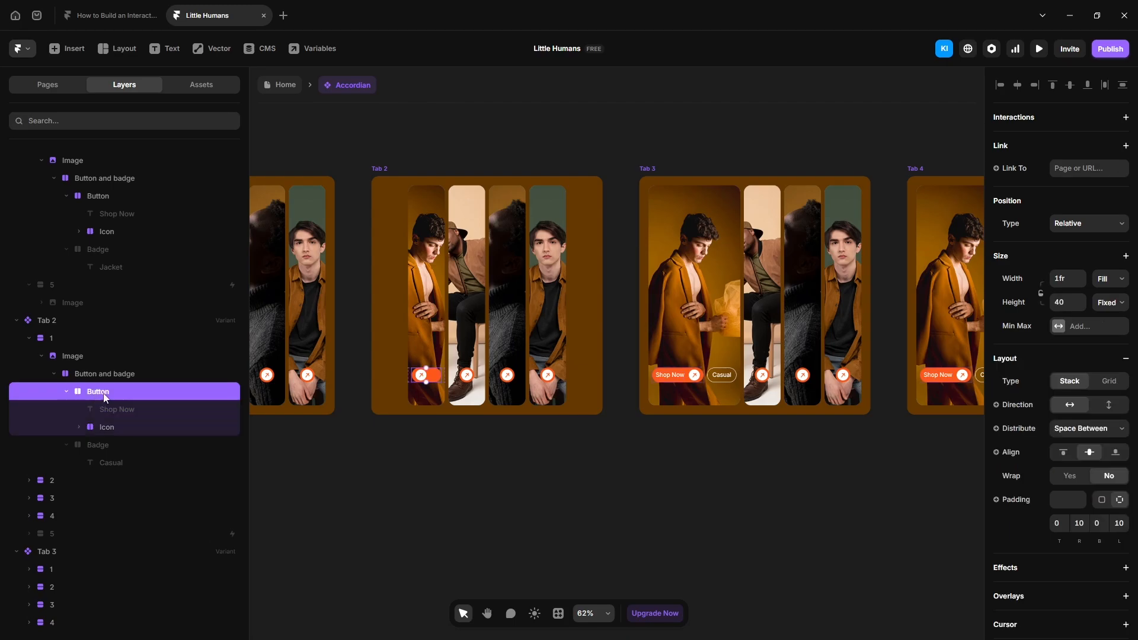
pyautogui.click(1110, 278)
pyautogui.click(1113, 338)
pyautogui.click(1111, 302)
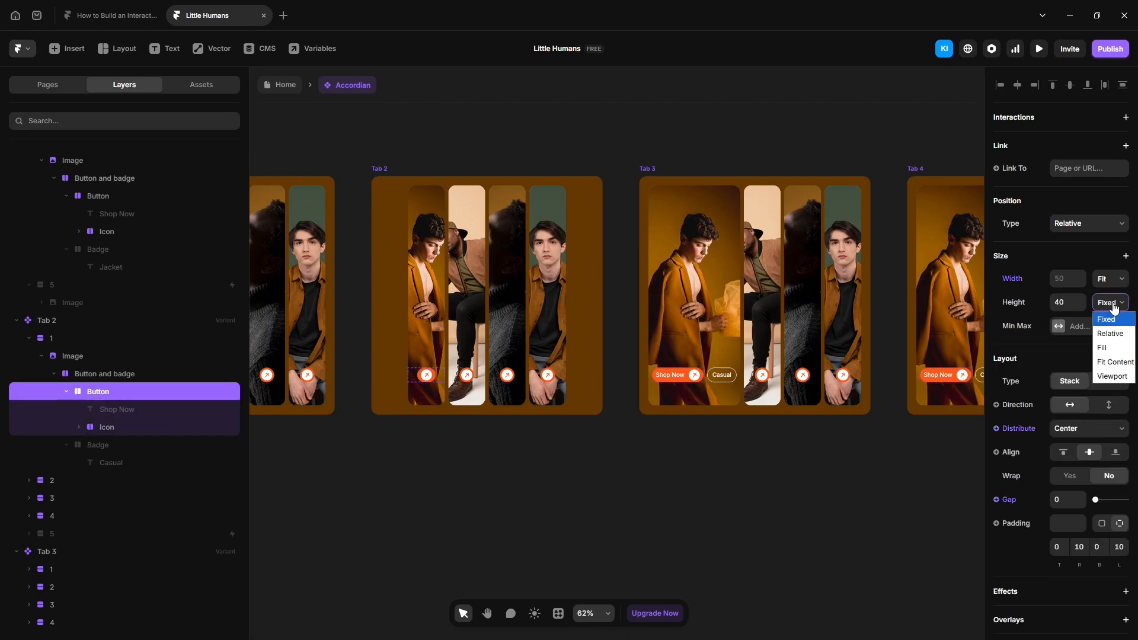
pyautogui.click(1113, 362)
pyautogui.click(1101, 524)
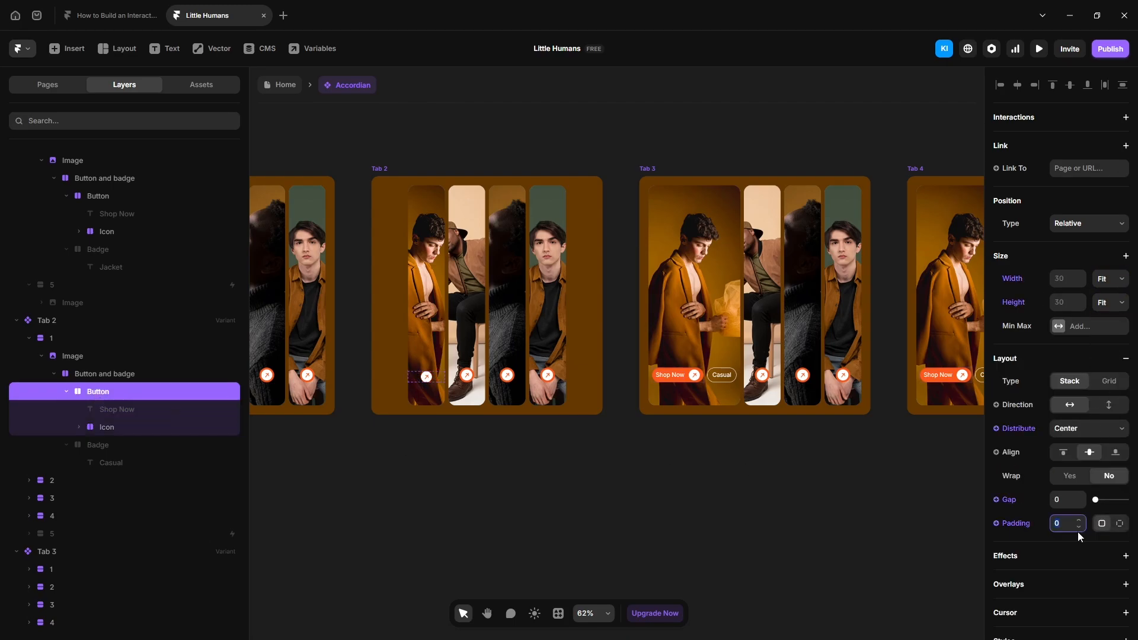
# Set the width of panel 2 in the Tab 2 variant to 250
pyautogui.click(470, 280)
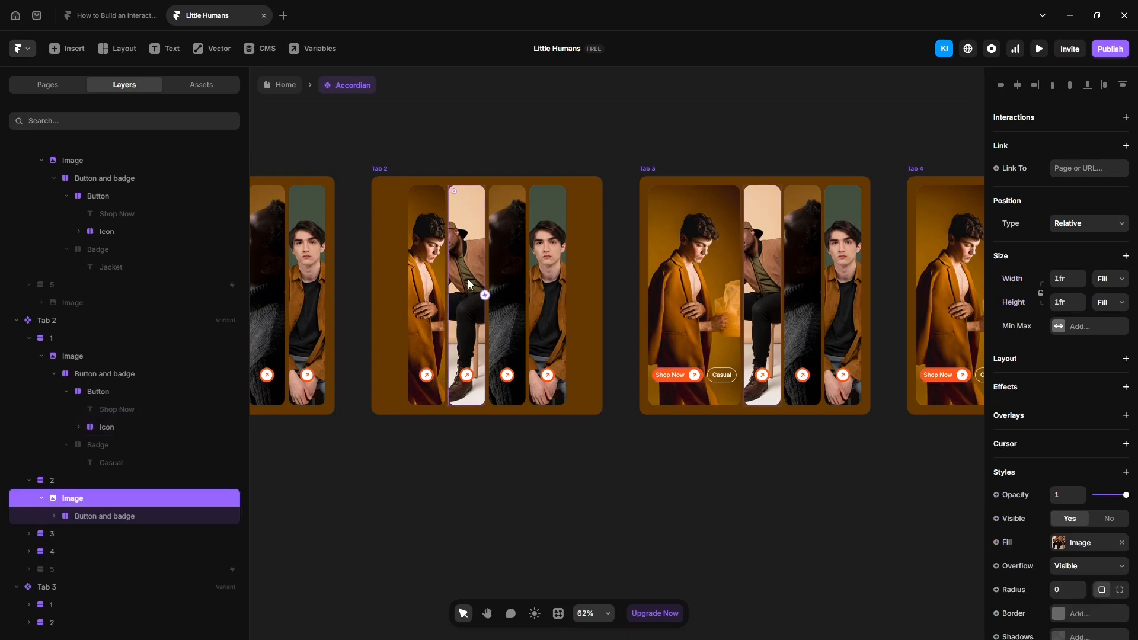
pyautogui.click(83, 479)
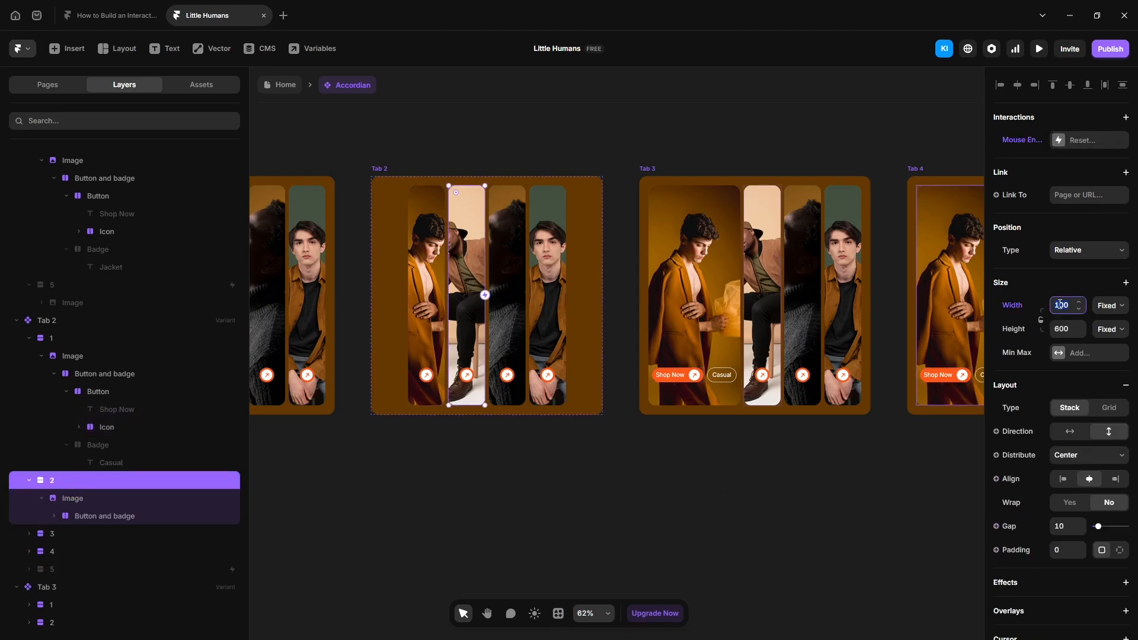
pyautogui.press('Return')
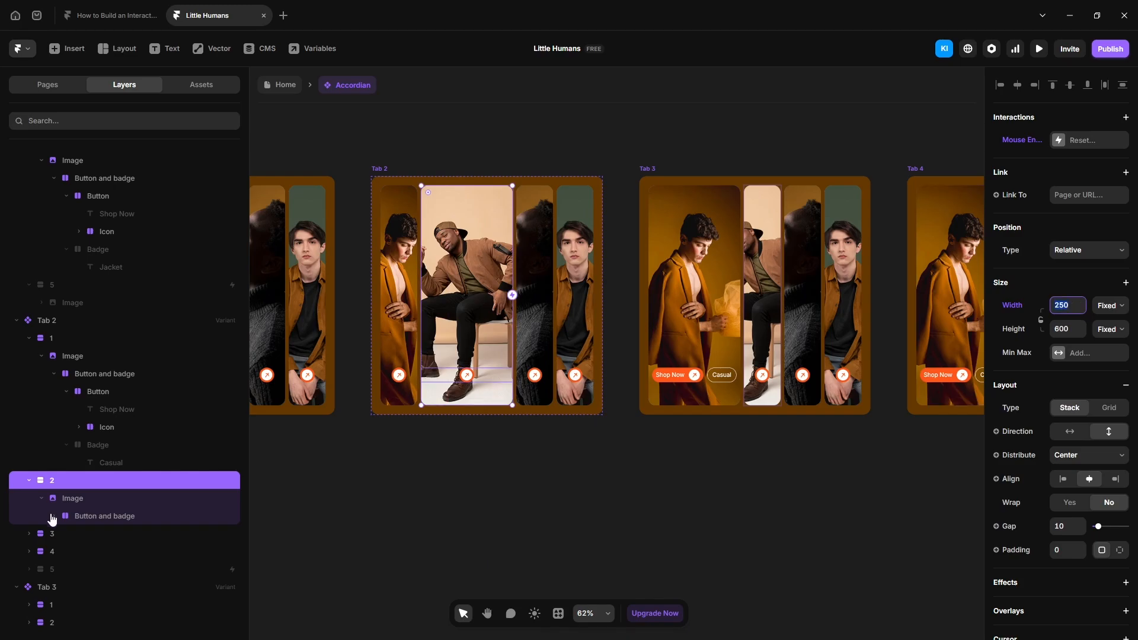
# Make the Shop Now text visible in the button of Tab 2's panel 2
pyautogui.click(54, 516)
pyautogui.click(84, 535)
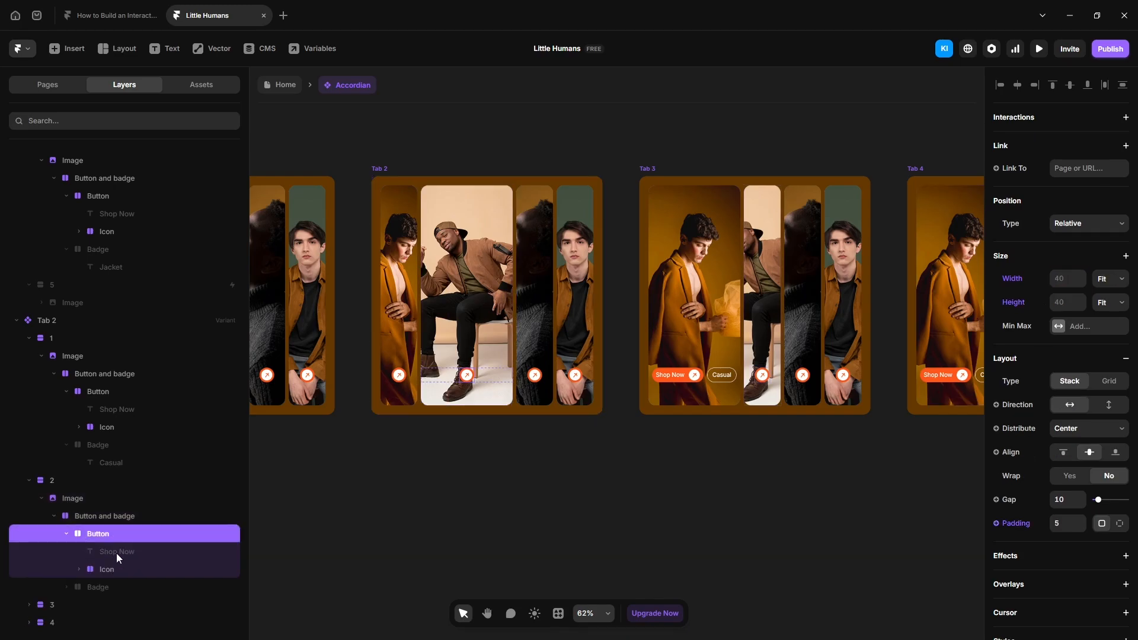
pyautogui.click(116, 553)
# Give the button in Tab 2's panel 2 Fill width, Space Between distribution and per-side padding of 0, 10, 0, 10
pyautogui.click(108, 537)
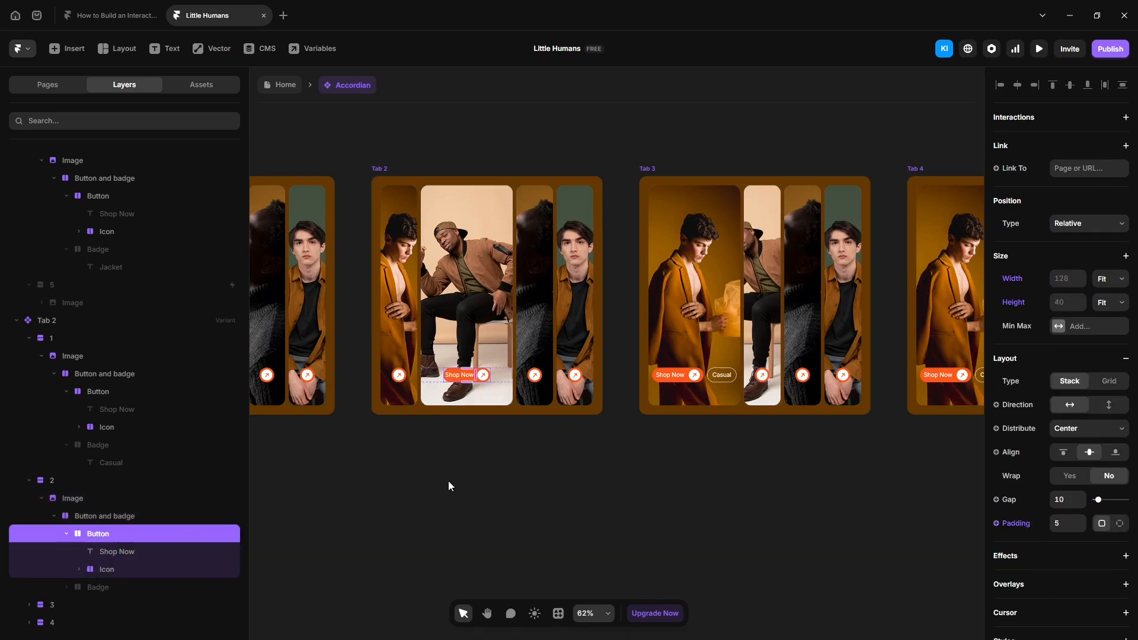
pyautogui.click(1111, 279)
pyautogui.click(1111, 324)
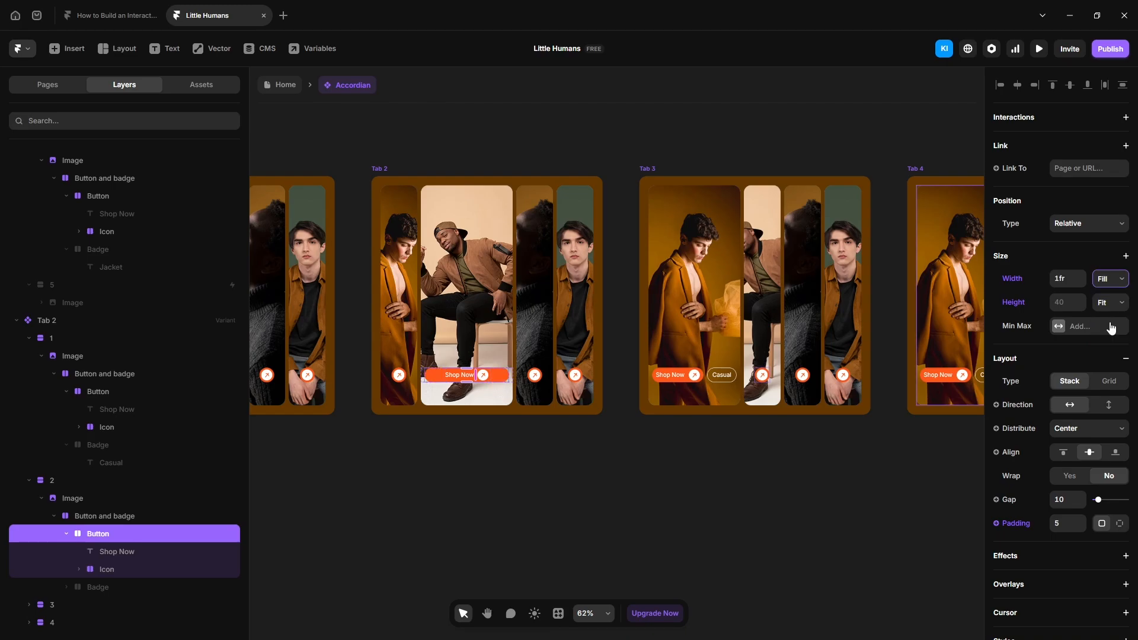
pyautogui.click(1089, 428)
pyautogui.press('Escape')
pyautogui.click(1086, 493)
pyautogui.click(1080, 502)
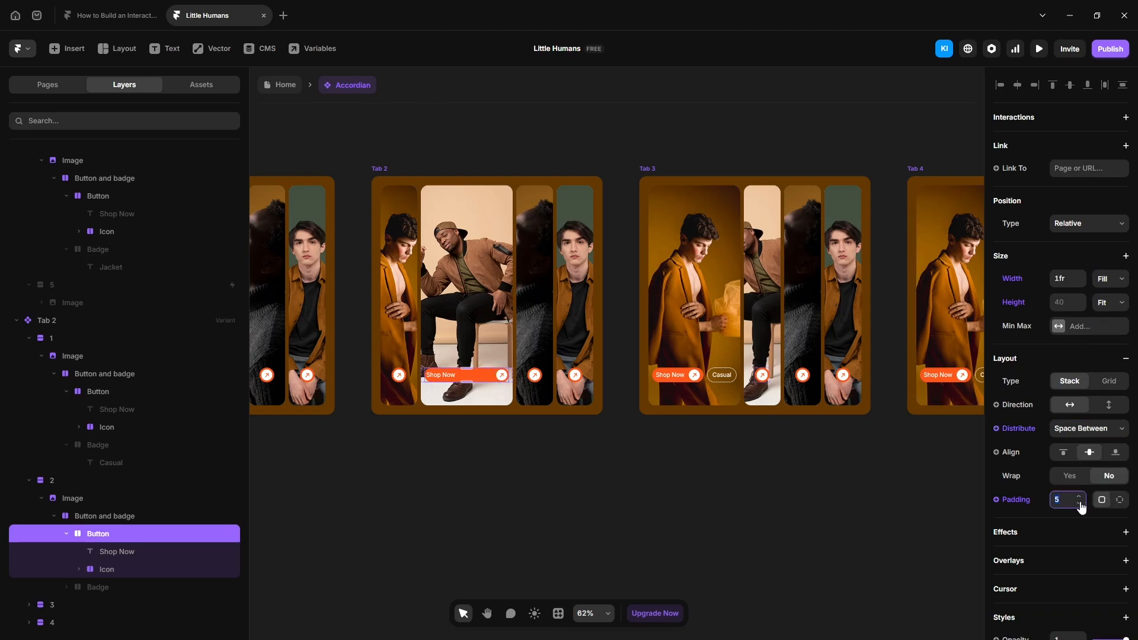
pyautogui.write('0')
pyautogui.press('Return')
pyautogui.click(1120, 503)
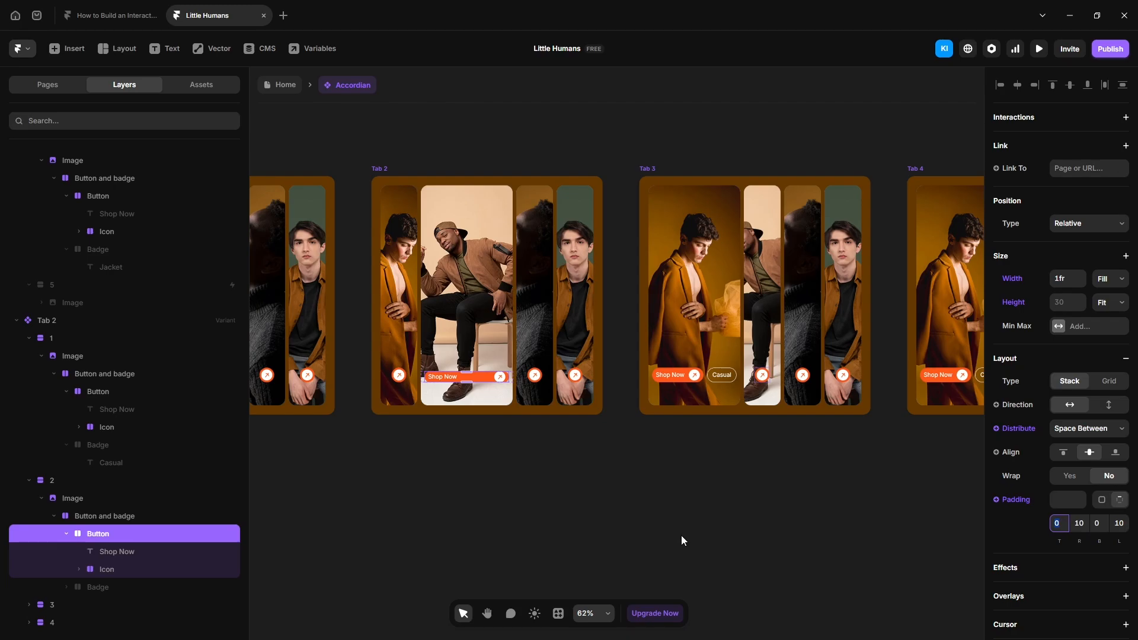
# Make the Knit badge visible in panel 2 of Tab 2
pyautogui.click(105, 586)
pyautogui.scroll(-4, 1074, 456)
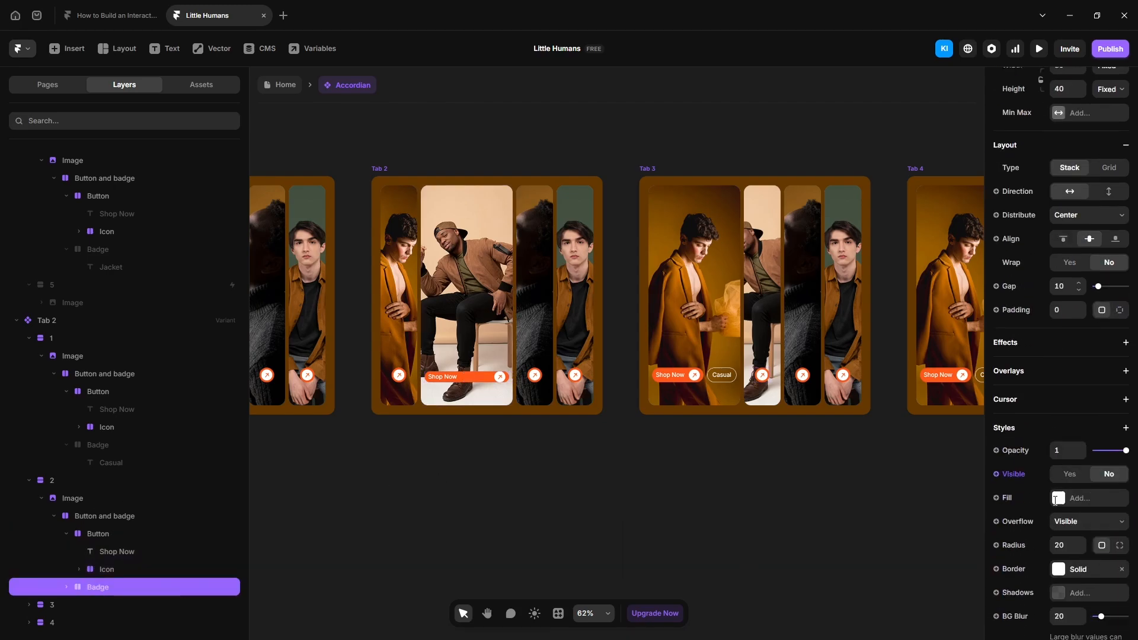
pyautogui.click(1071, 453)
pyautogui.click(572, 493)
# Set the top and bottom padding of the Shop Now button in Tab 2's panel 2 to 5
pyautogui.scroll(4, 444, 393)
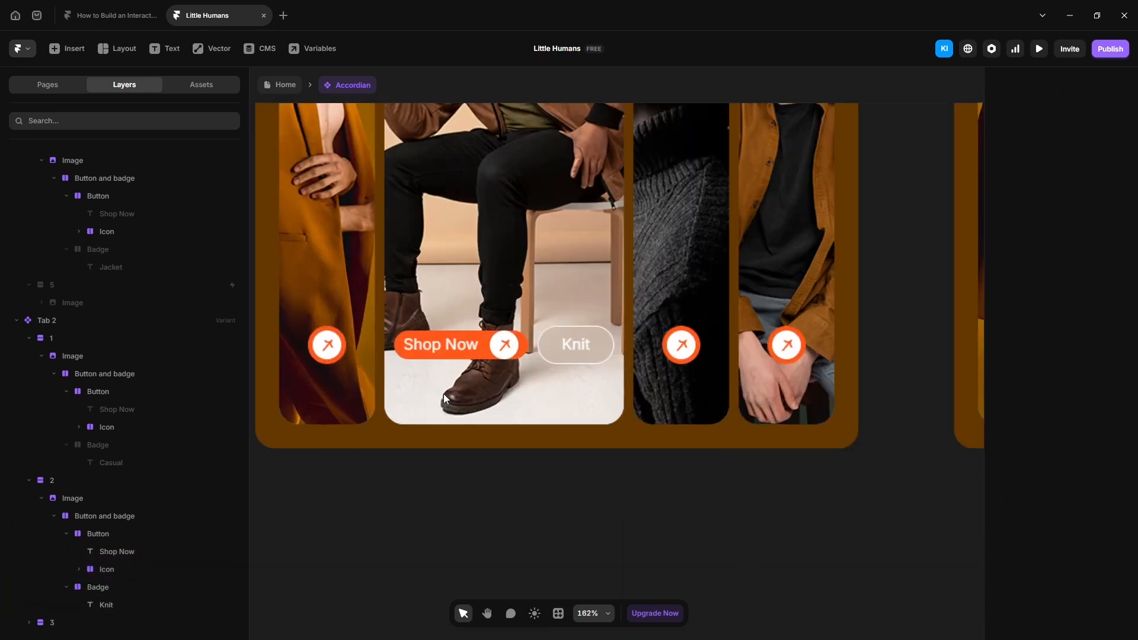
pyautogui.click(449, 339)
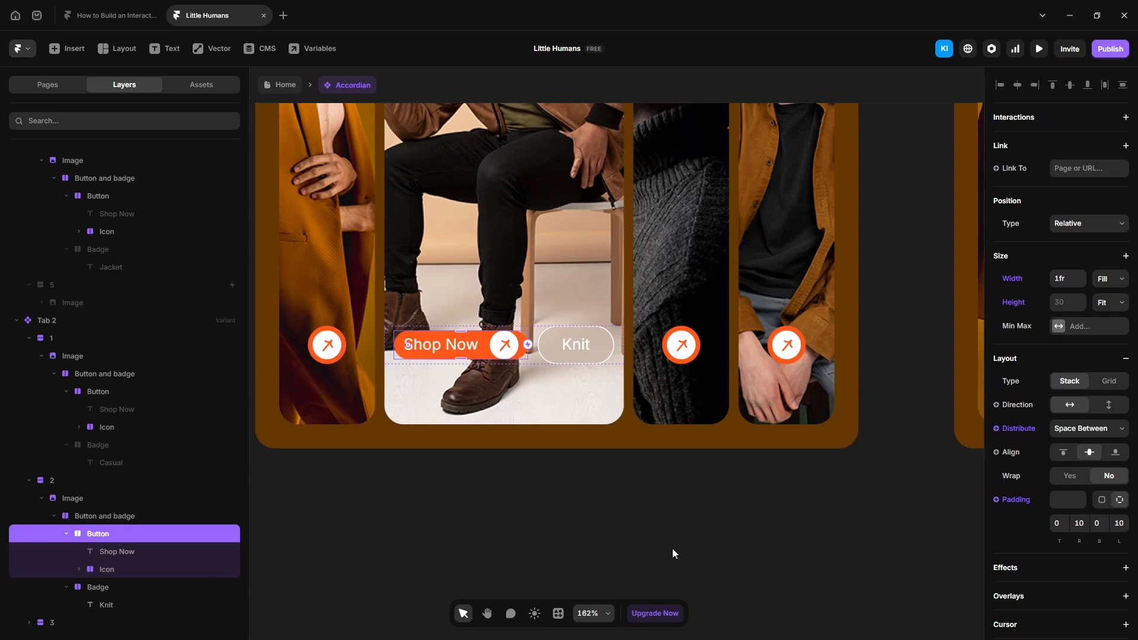
pyautogui.click(1059, 523)
pyautogui.write('5')
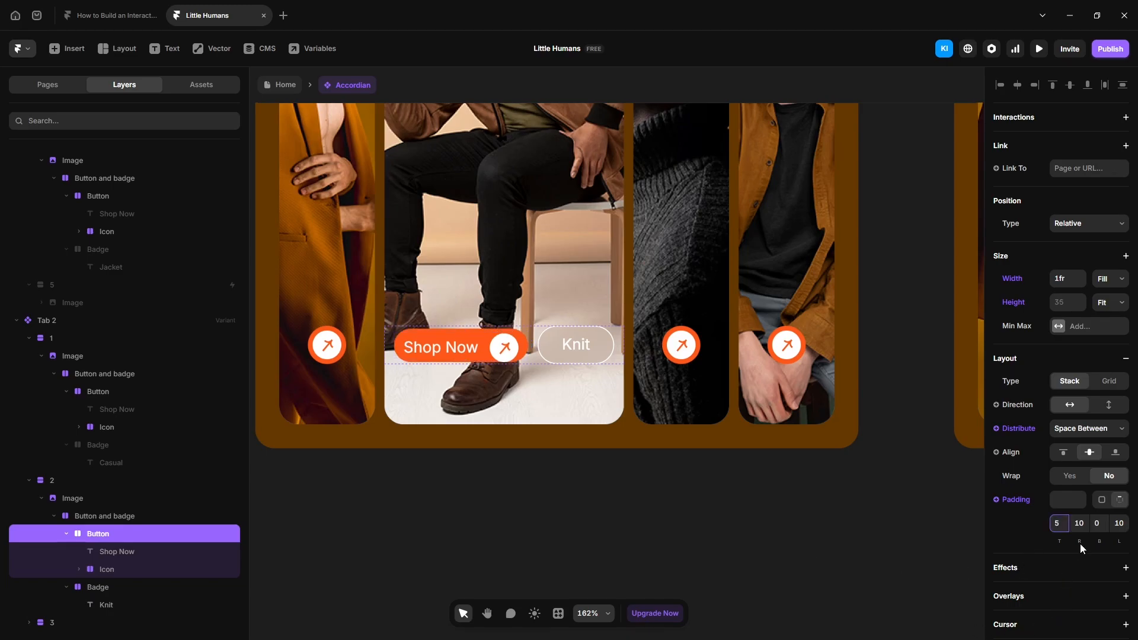
pyautogui.click(1097, 523)
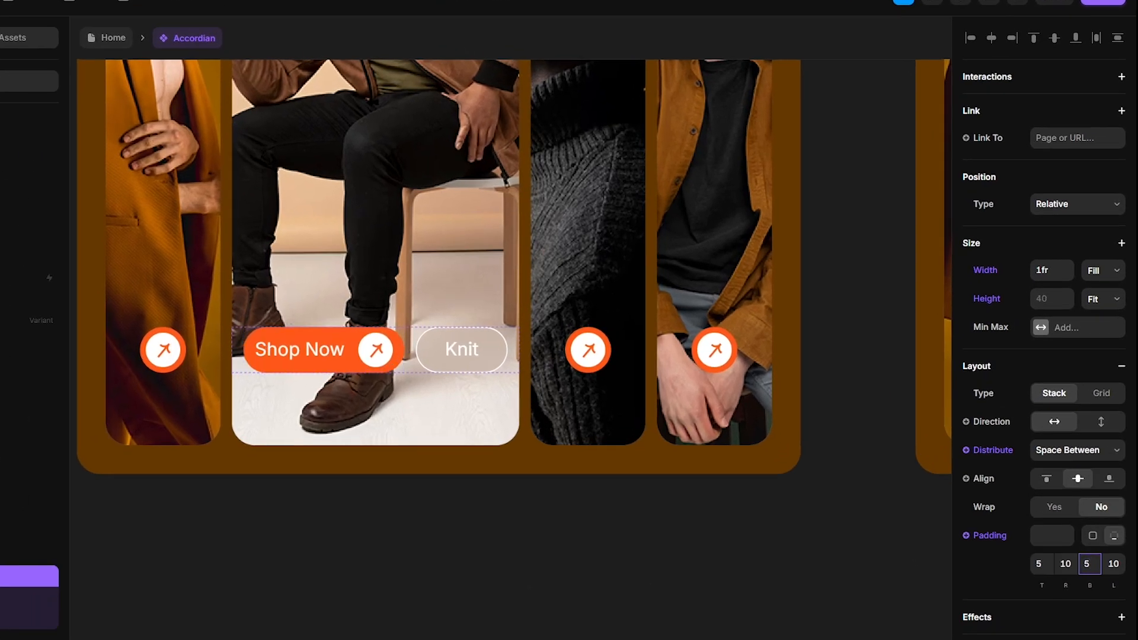
pyautogui.click(296, 536)
# Set the width of panel 1 in the Tab 3 variant to 100
pyautogui.scroll(-3, 296, 536)
pyautogui.scroll(-2, 312, 541)
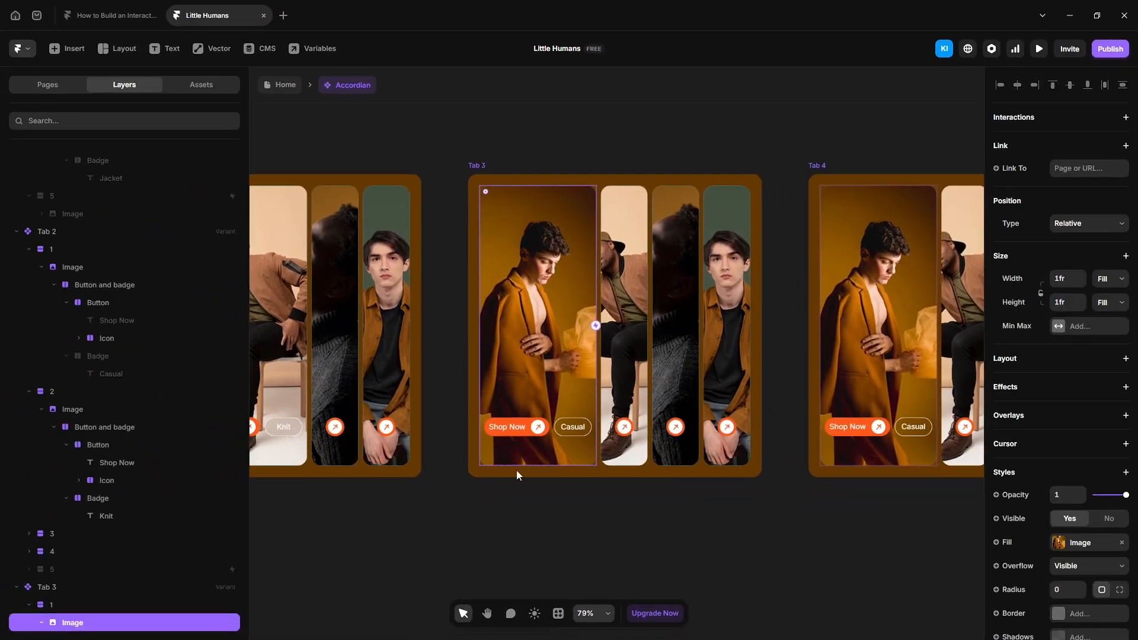
pyautogui.click(1126, 359)
pyautogui.click(1067, 279)
pyautogui.write('100')
# Hide the Casual badge and the Shop Now text in panel 1 of Tab 3
pyautogui.click(54, 445)
pyautogui.click(98, 481)
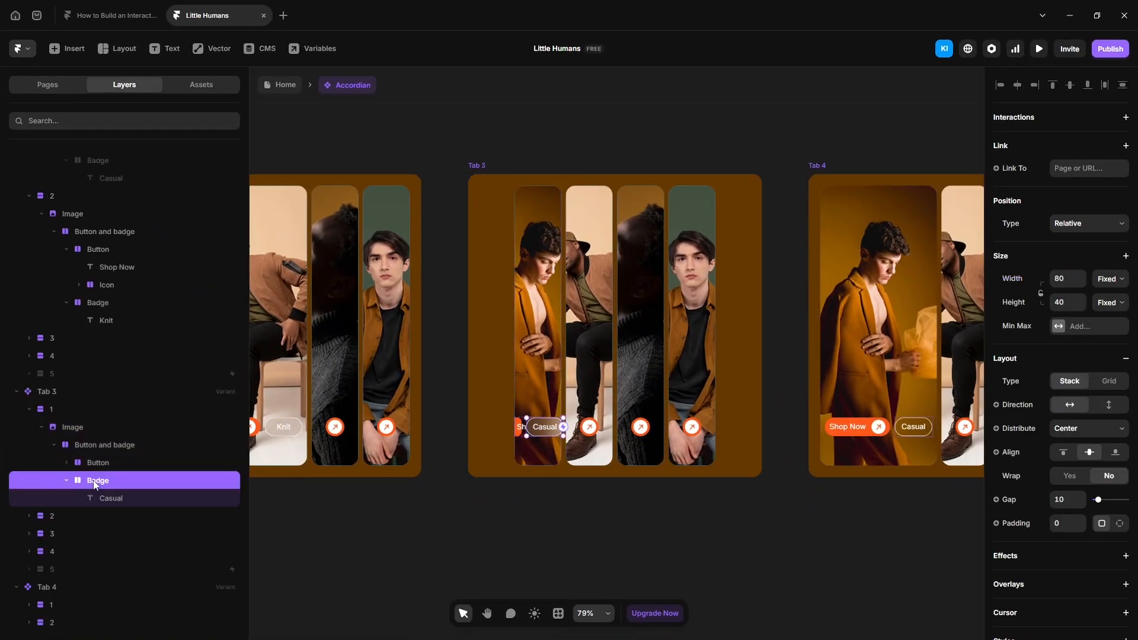
pyautogui.press('Delete')
pyautogui.click(66, 463)
pyautogui.click(117, 481)
# Set the button in Tab 3's panel 1 to Fit Content in width and height with a uniform padding of 5
pyautogui.click(100, 463)
pyautogui.click(1110, 280)
pyautogui.click(1113, 311)
pyautogui.click(1111, 303)
pyautogui.click(1111, 363)
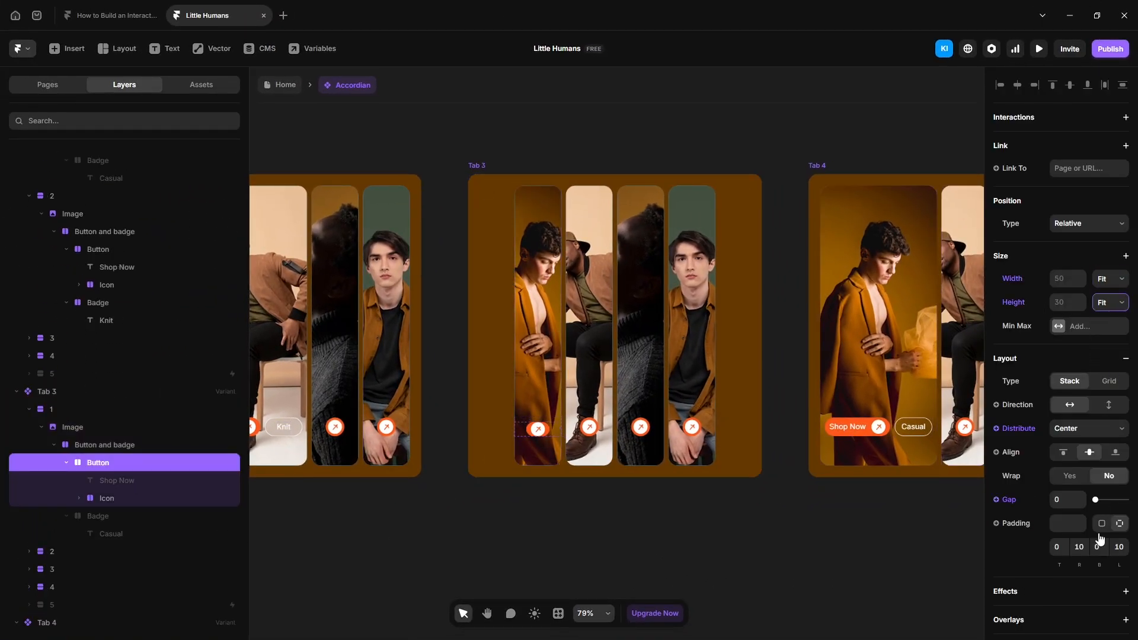
pyautogui.click(1102, 524)
pyautogui.click(1069, 525)
pyautogui.write('5')
# Set the width of panel 3 in the Tab 3 variant to 250
pyautogui.doubleClick(640, 385)
pyautogui.scroll(-2, 163, 555)
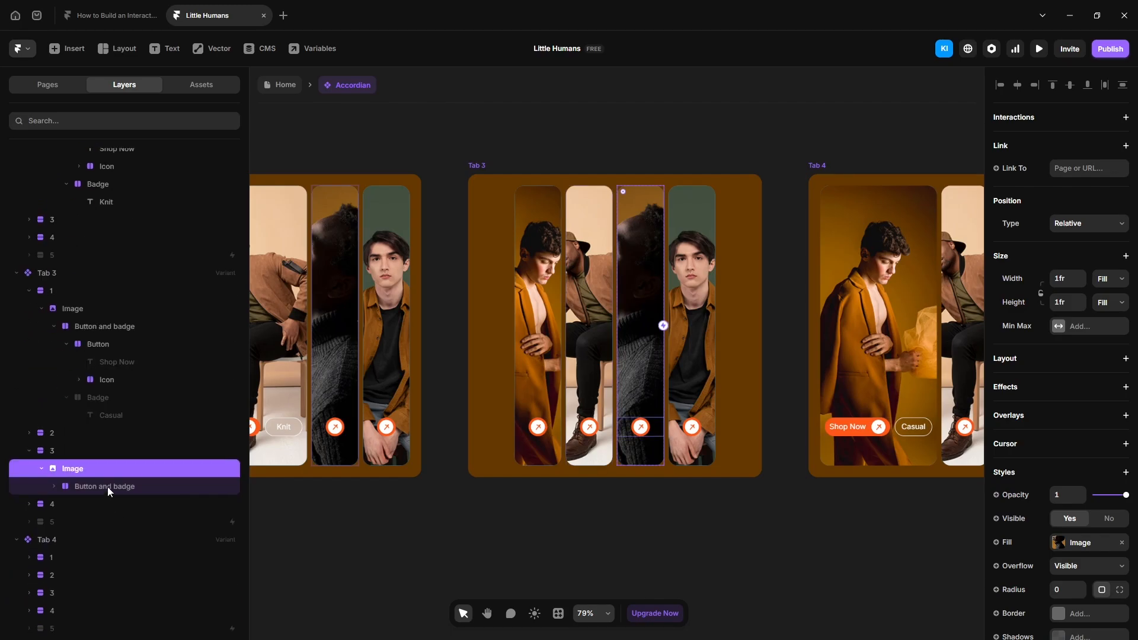
pyautogui.click(108, 486)
pyautogui.click(71, 451)
pyautogui.click(1057, 304)
pyautogui.write('250')
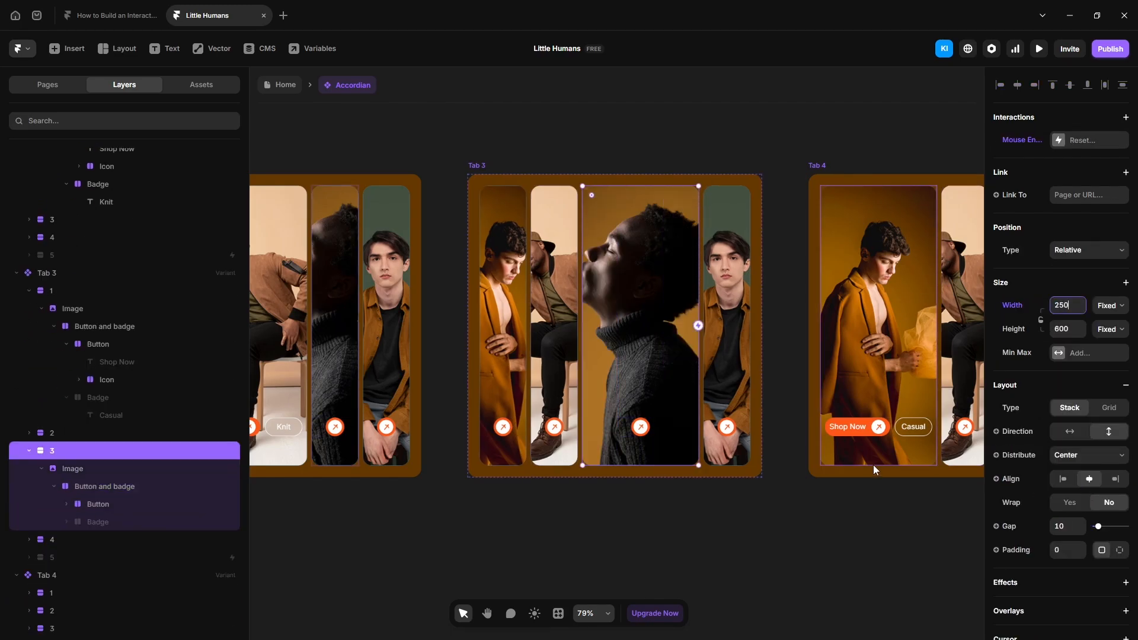
# Make the Shop Now text visible in the button of Tab 3's panel 3
pyautogui.click(66, 504)
pyautogui.click(117, 522)
pyautogui.click(1069, 514)
# Show the Bomber badge in Tab 3's panel 3 and switch its button to per-side padding of 0, 10, 0, 10
pyautogui.click(94, 557)
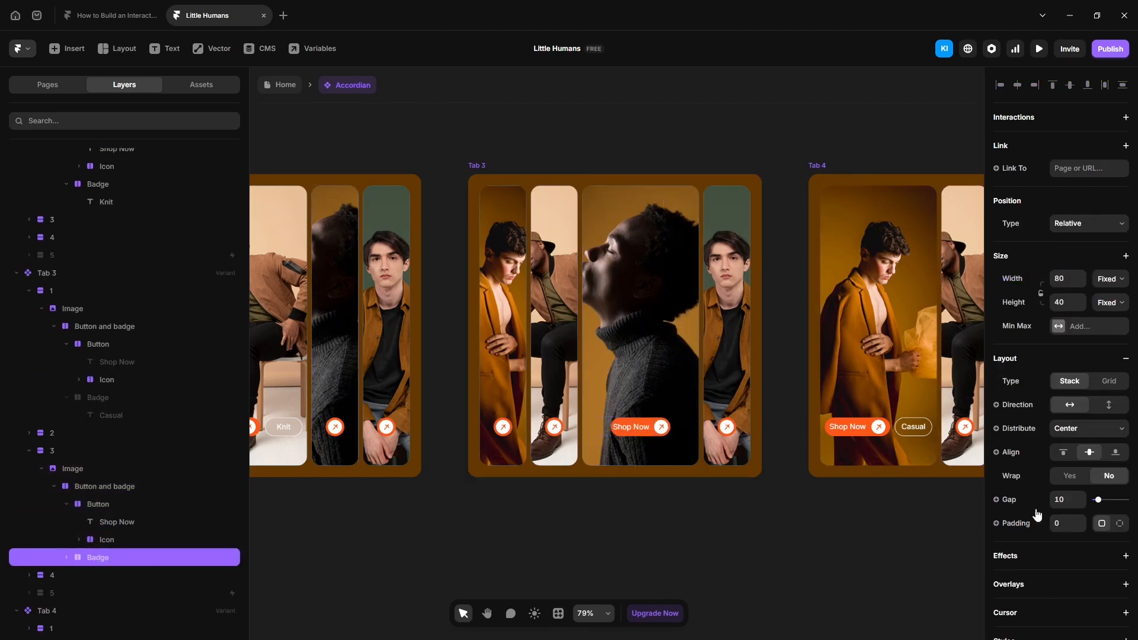
pyautogui.scroll(-4, 1038, 514)
pyautogui.click(1069, 451)
pyautogui.click(97, 506)
pyautogui.click(1120, 524)
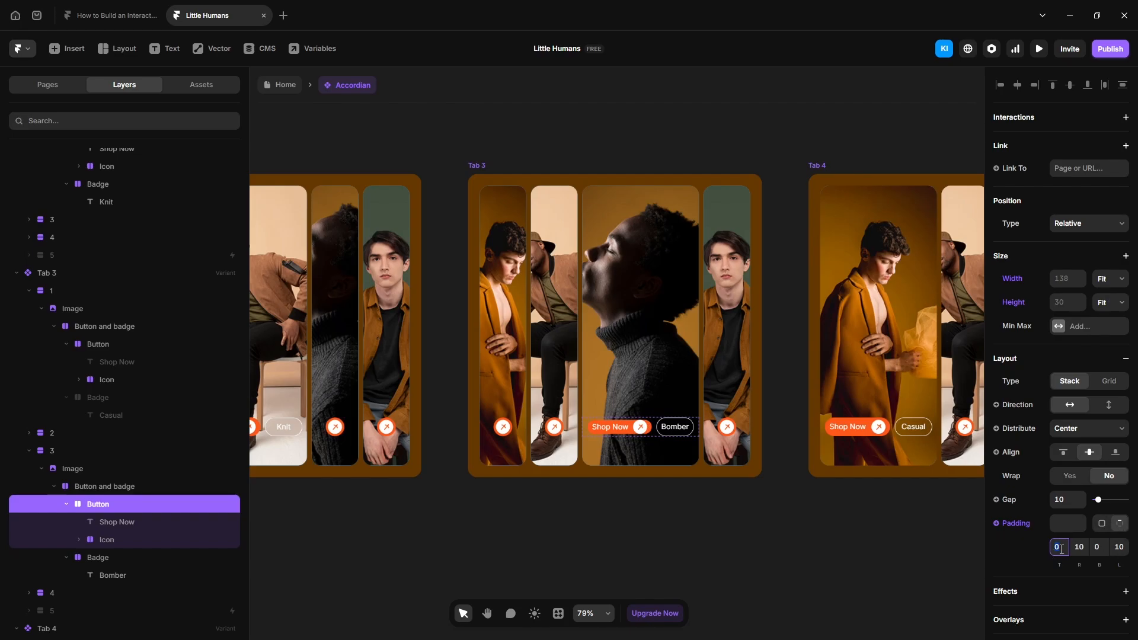
# Set the width of panel 1 in the Tab 4 variant to 100
pyautogui.hscroll(6, 857, 570)
pyautogui.click(510, 450)
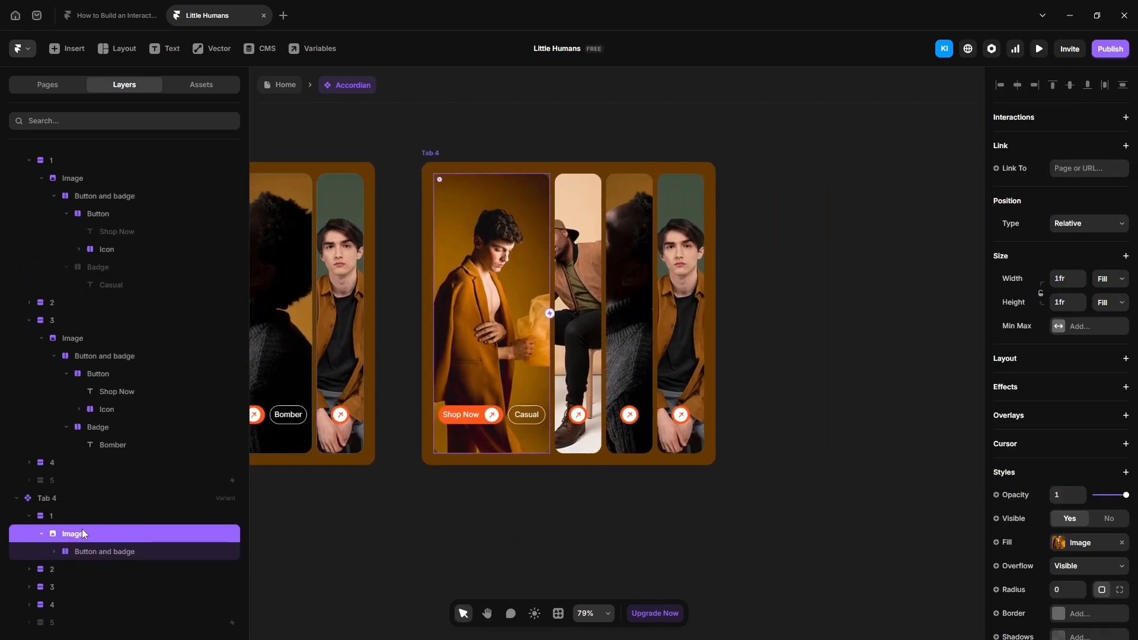
pyautogui.click(51, 516)
pyautogui.click(1064, 279)
pyautogui.write('100')
# Hide the Shop Now text and the Casual badge in panel 1 of Tab 4
pyautogui.click(54, 552)
pyautogui.click(66, 569)
pyautogui.click(98, 570)
pyautogui.click(116, 587)
pyautogui.press('Delete')
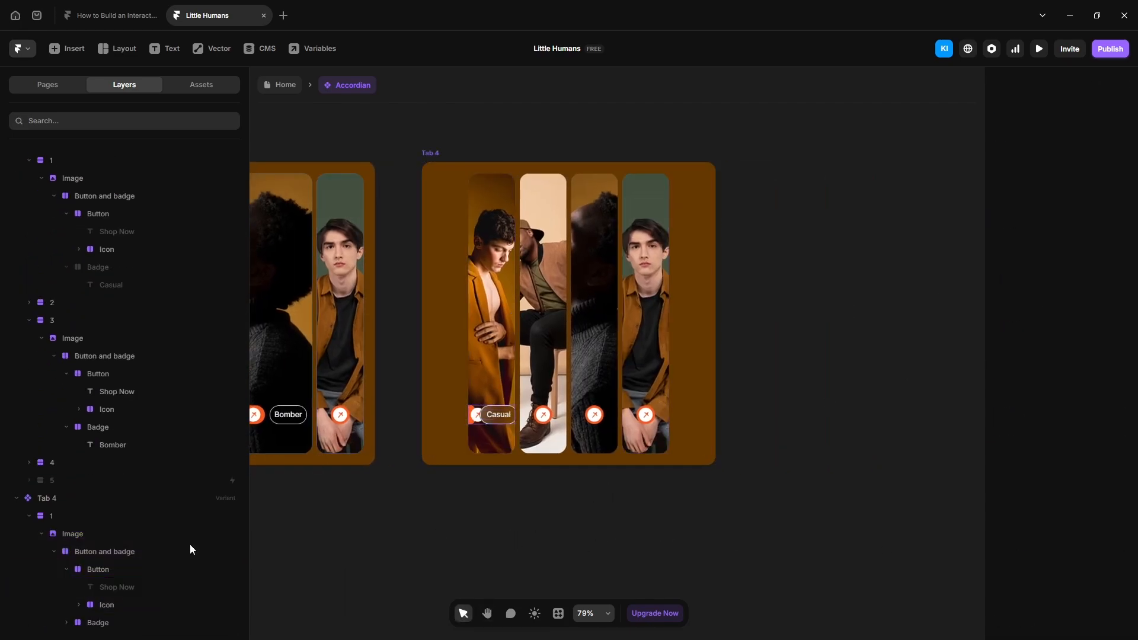
pyautogui.click(99, 623)
pyautogui.press('Delete')
# Set the button in Tab 4's panel 1 to Fit Content in width and height, centered, with a uniform padding of 5
pyautogui.click(98, 570)
pyautogui.click(1110, 279)
pyautogui.click(1110, 302)
pyautogui.click(1089, 428)
pyautogui.click(1102, 524)
pyautogui.write('5')
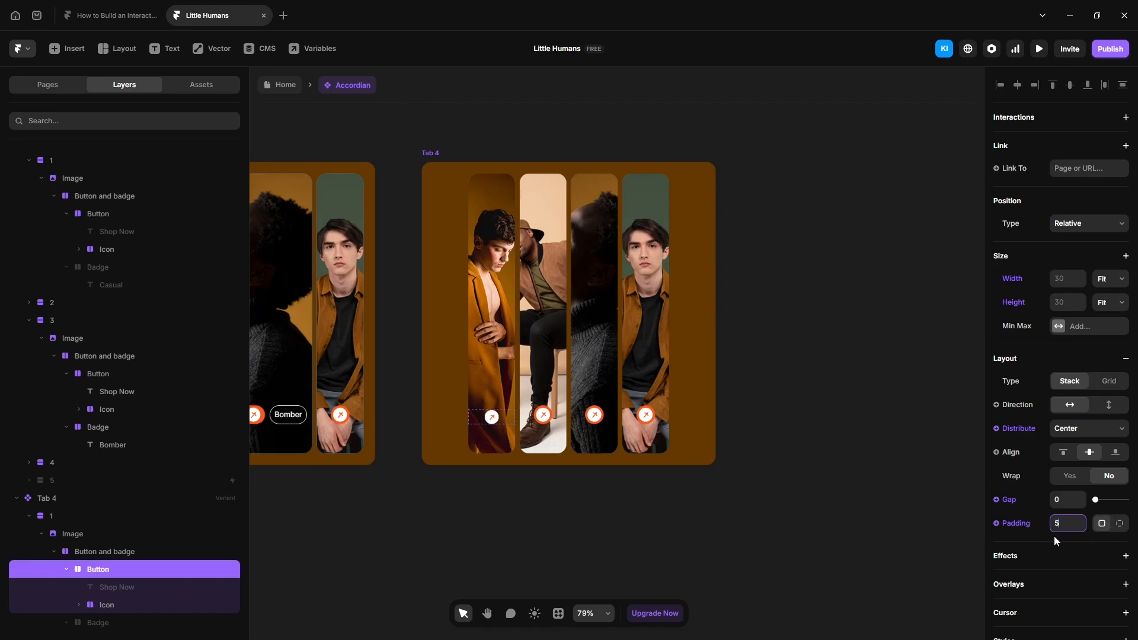
pyautogui.click(830, 509)
# Set the width of panel 4 in the Tab 4 variant to 250
pyautogui.click(646, 367)
pyautogui.click(89, 605)
pyautogui.click(1066, 305)
pyautogui.write('250')
pyautogui.press('Return')
# Make the Jacket badge and the button's Shop Now text visible in panel 4 of Tab 4
pyautogui.scroll(-1, 104, 565)
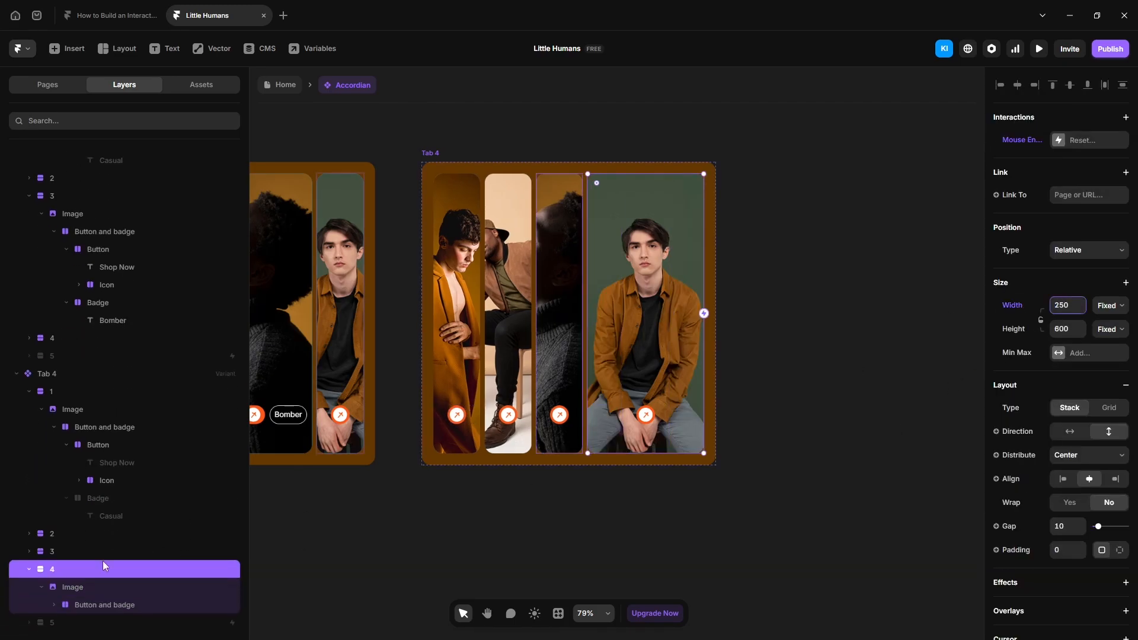
pyautogui.click(54, 605)
pyautogui.scroll(-1, 97, 555)
pyautogui.click(97, 604)
pyautogui.scroll(-5, 1072, 492)
pyautogui.click(1071, 392)
pyautogui.scroll(-1, 111, 508)
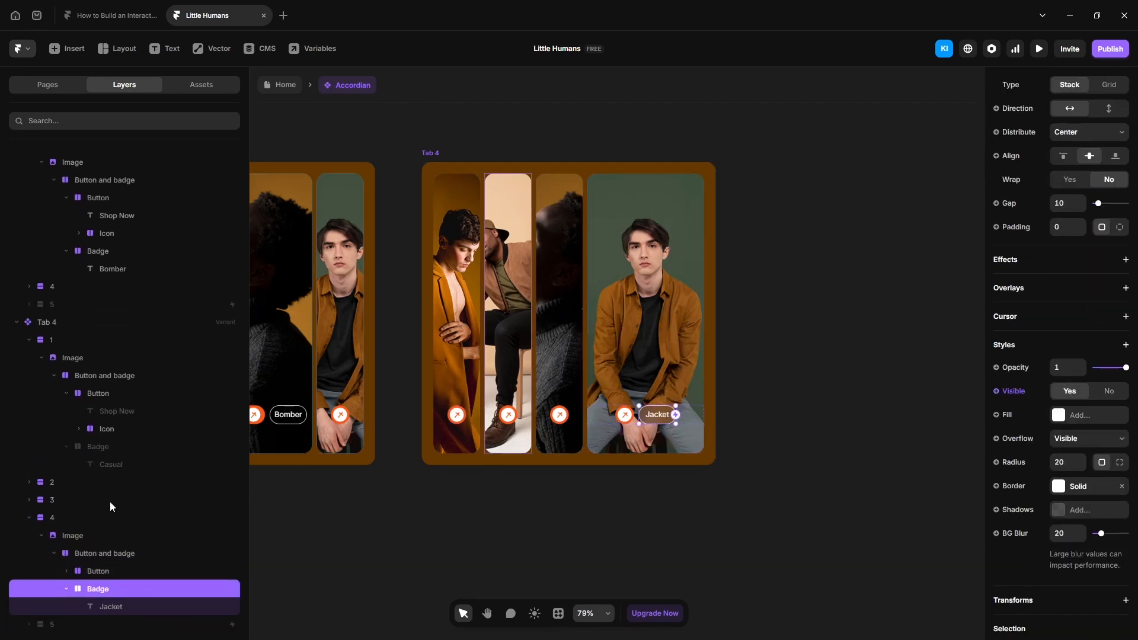
pyautogui.click(65, 571)
pyautogui.click(116, 551)
pyautogui.click(1070, 513)
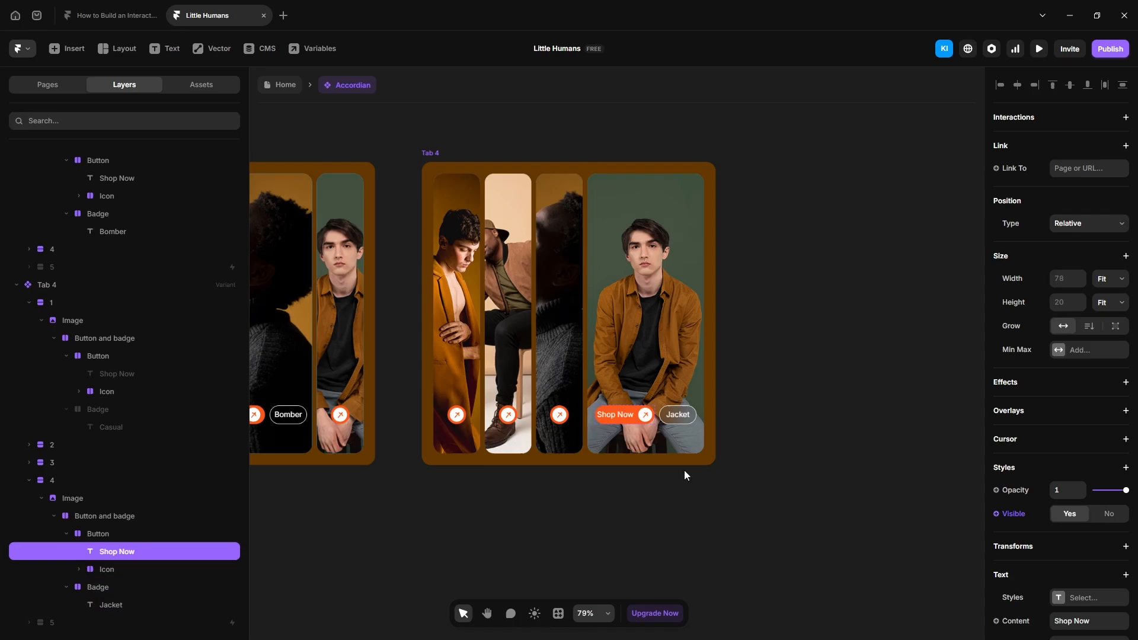
# Switch the button in Tab 4's panel 4 to individual padding and set its left and right padding to 10
pyautogui.click(122, 533)
pyautogui.click(1115, 526)
pyautogui.click(1075, 545)
pyautogui.write('10')
pyautogui.click(1114, 546)
pyautogui.write('10')
pyautogui.click(909, 522)
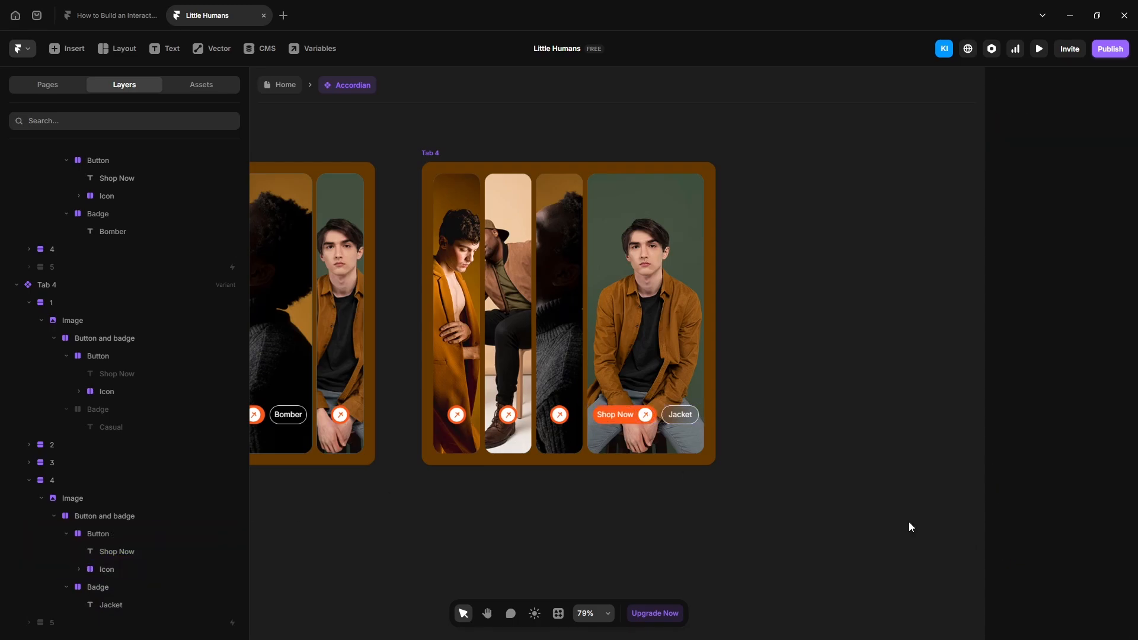
# Add a Click interaction from panel 2 of the Tablet variant to the Tab 2 variant
pyautogui.scroll(-5, 865, 476)
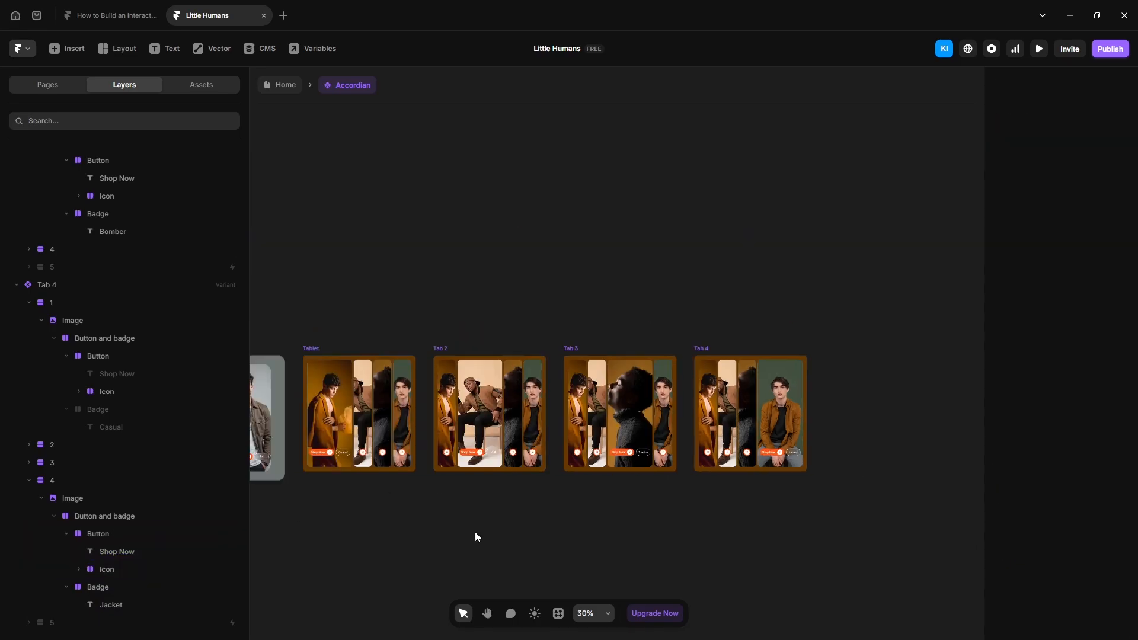
pyautogui.scroll(5, 422, 427)
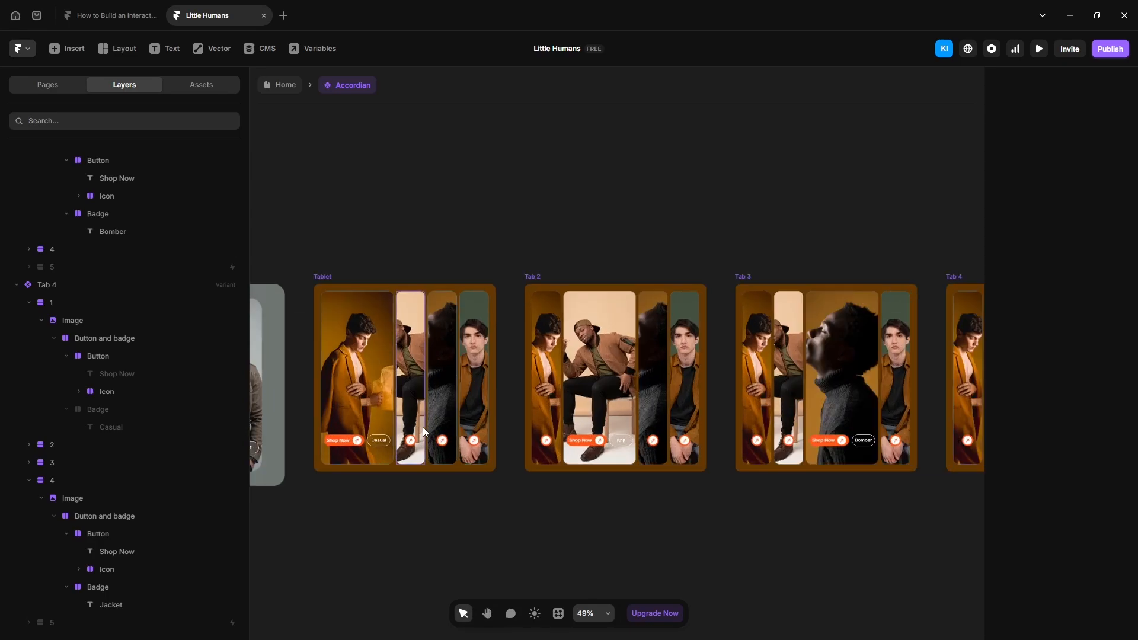
pyautogui.click(399, 378)
pyautogui.scroll(3, 120, 332)
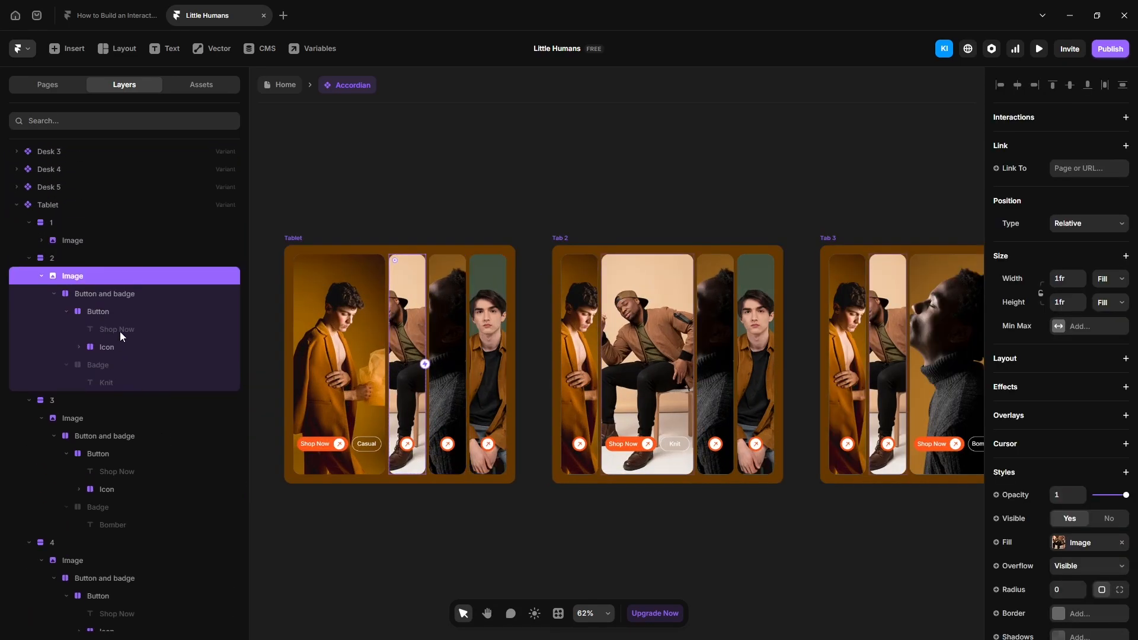
pyautogui.click(83, 261)
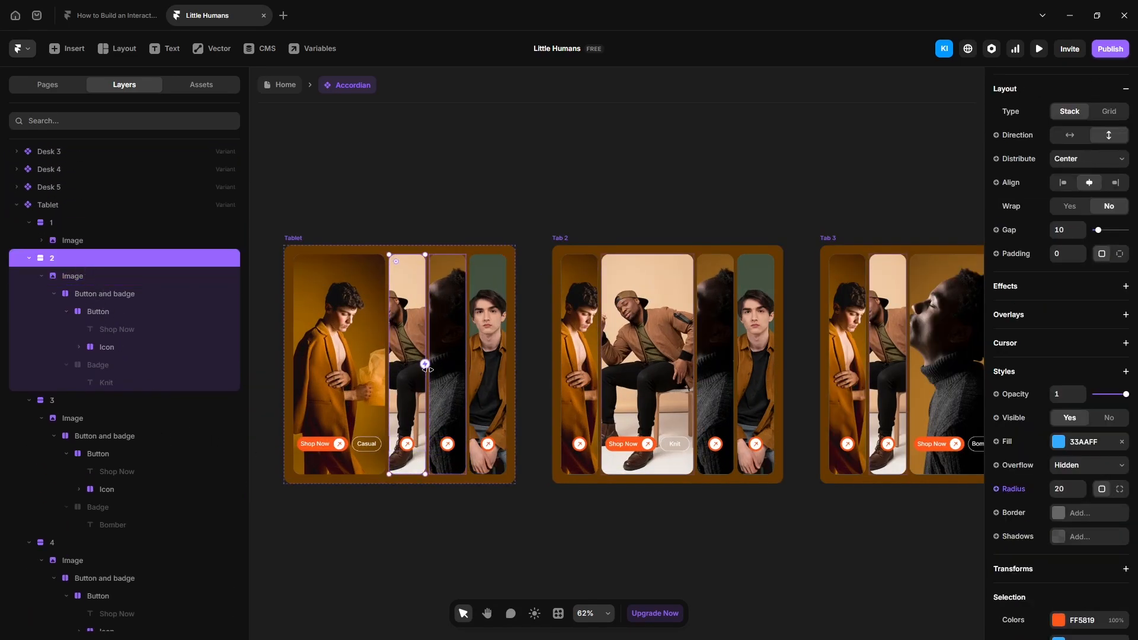
pyautogui.moveTo(425, 364); pyautogui.dragTo(670, 351)
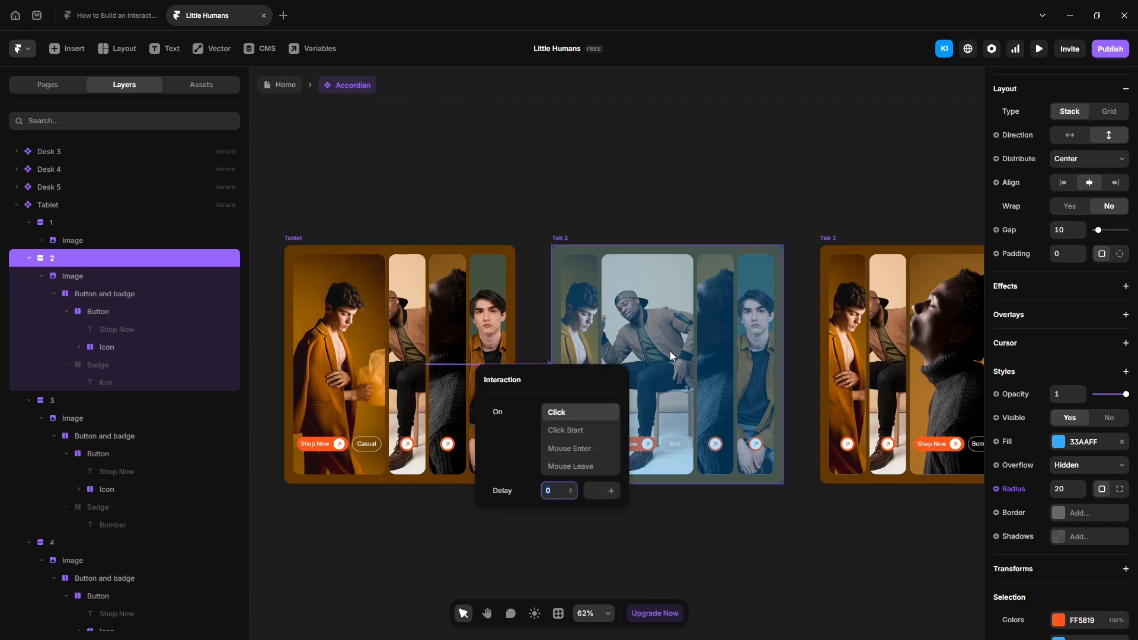
pyautogui.click(556, 414)
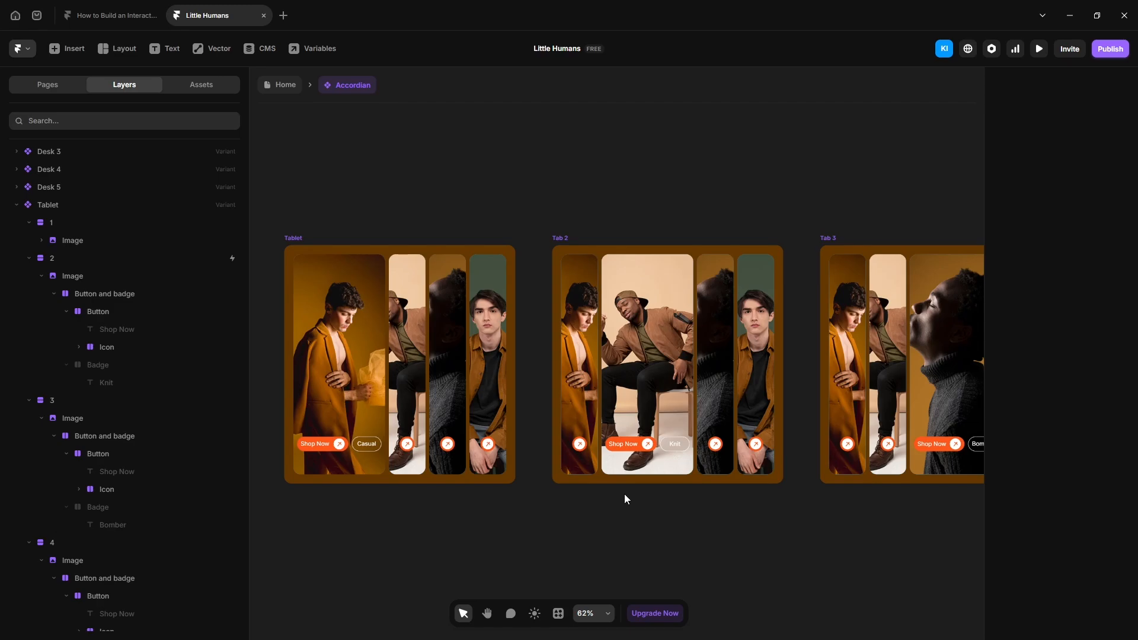
# Add a Click interaction from panel 3 of the Tablet variant to the Tab 3 variant
pyautogui.click(55, 411)
pyautogui.click(58, 400)
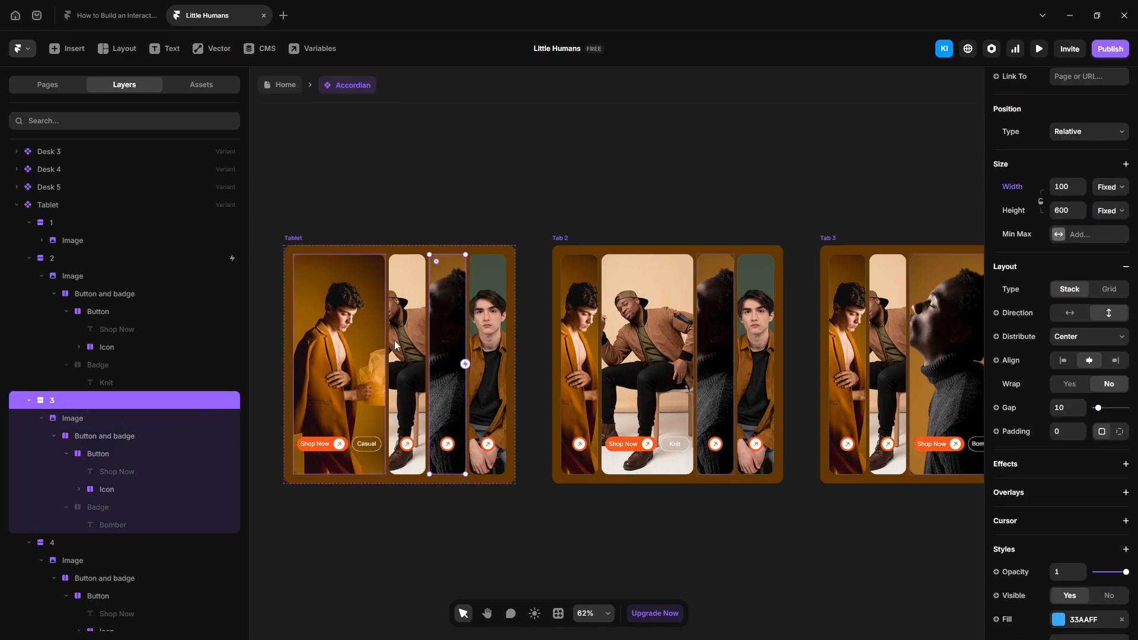
pyautogui.moveTo(465, 364)
pyautogui.mouseDown()
pyautogui.moveTo(880, 407)
pyautogui.moveTo(902, 351)
pyautogui.mouseUp()
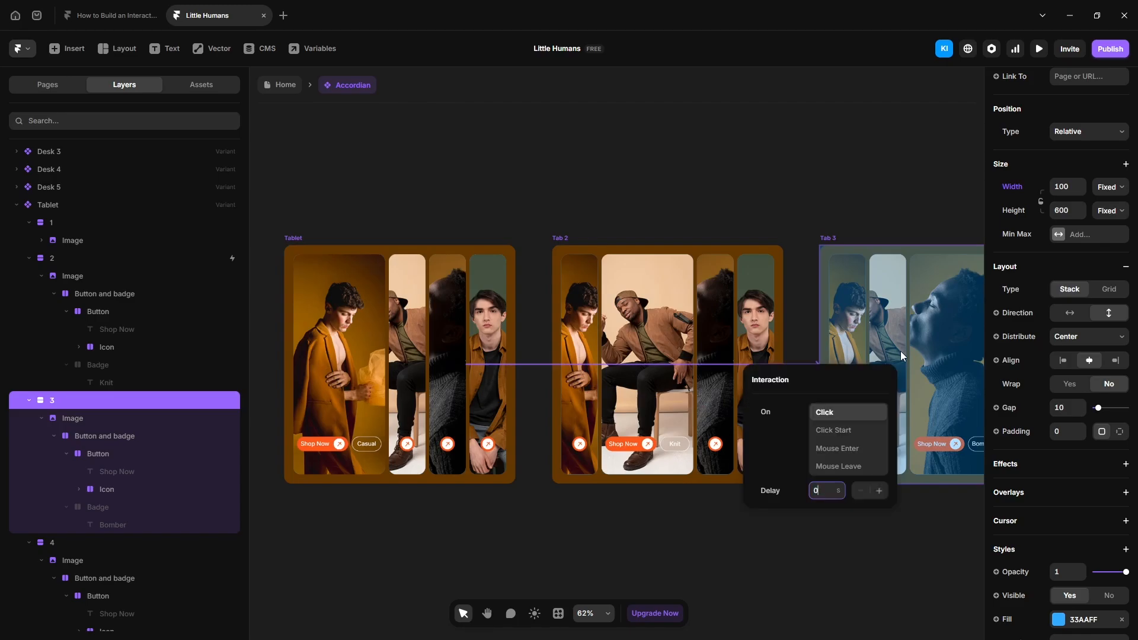
pyautogui.click(835, 187)
pyautogui.click(835, 186)
# Add a Click interaction from panel 4 of the Tablet variant to the Tab 4 variant
pyautogui.doubleClick(502, 427)
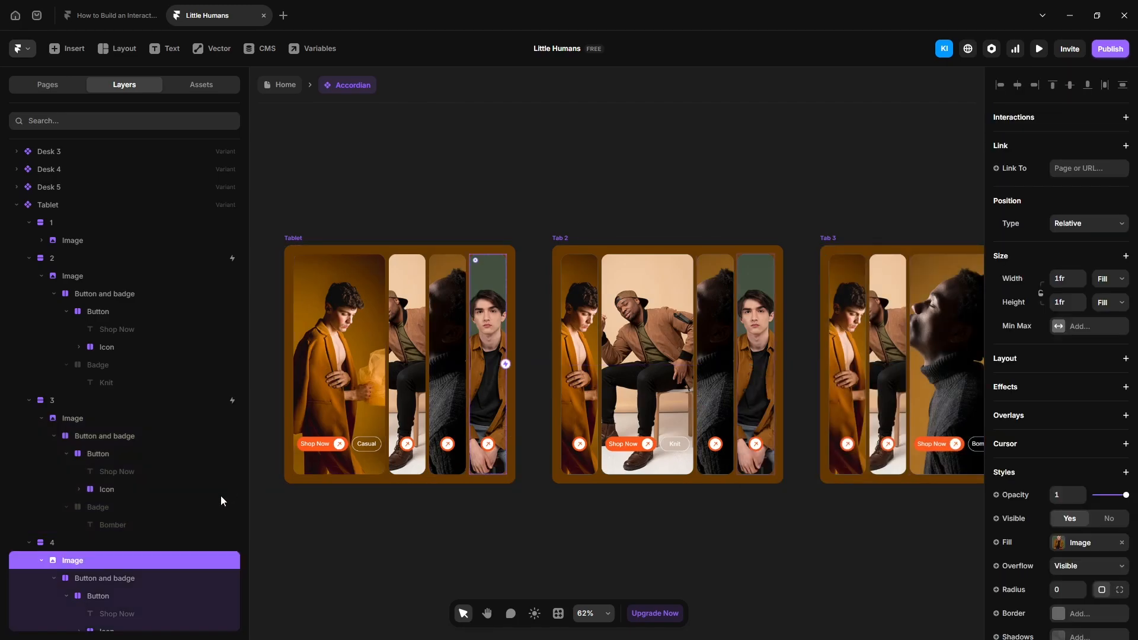
pyautogui.click(108, 540)
pyautogui.moveTo(505, 364); pyautogui.dragTo(893, 344)
pyautogui.scroll(-2, 464, 361)
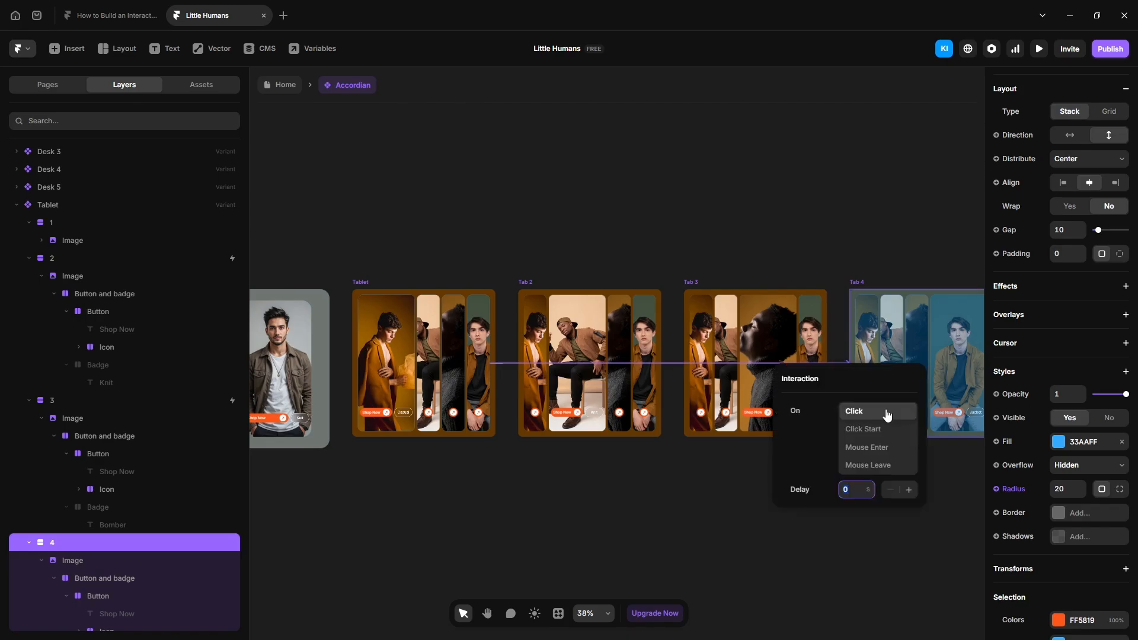
pyautogui.click(707, 228)
# Add a Click interaction from panel 1 of the Tab 2 variant to the Tablet variant
pyautogui.doubleClick(536, 379)
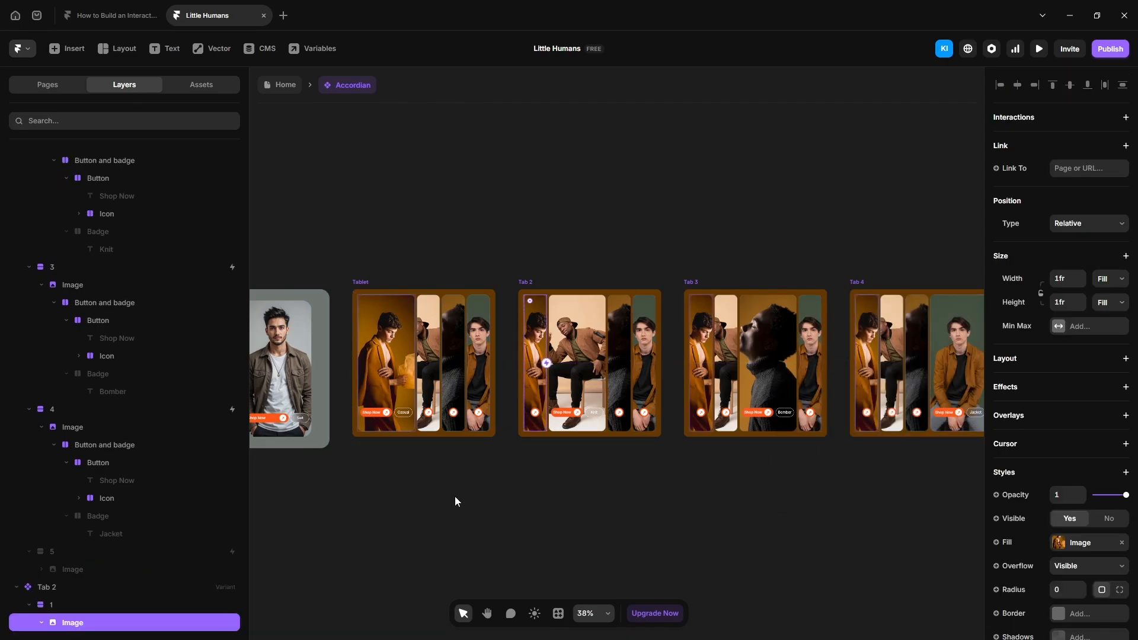
pyautogui.click(76, 606)
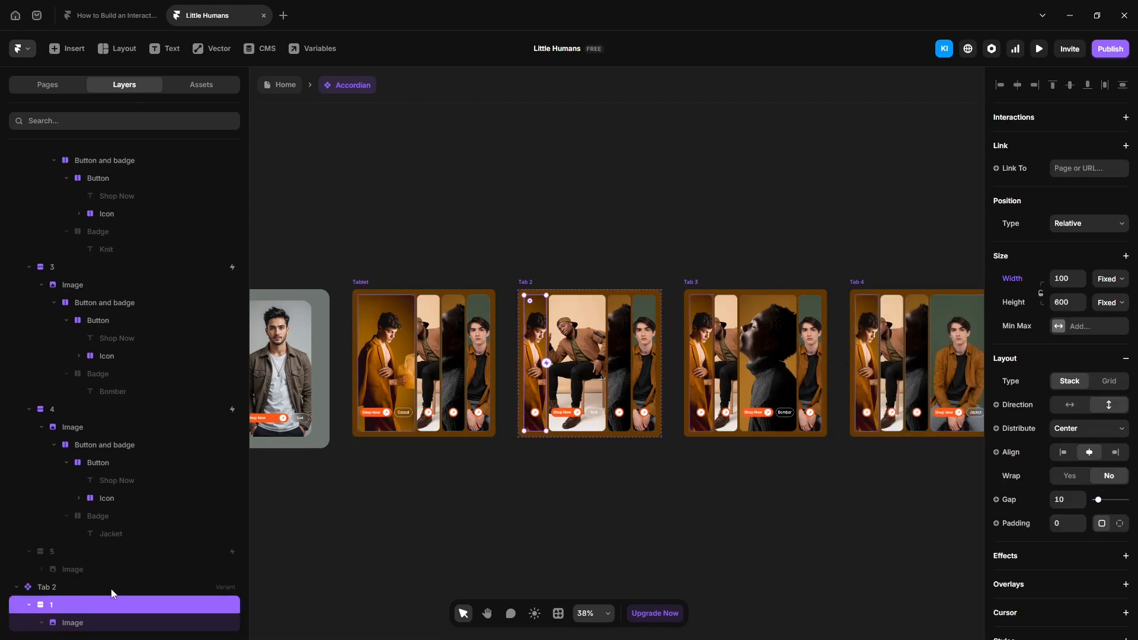
pyautogui.moveTo(546, 364); pyautogui.dragTo(411, 399)
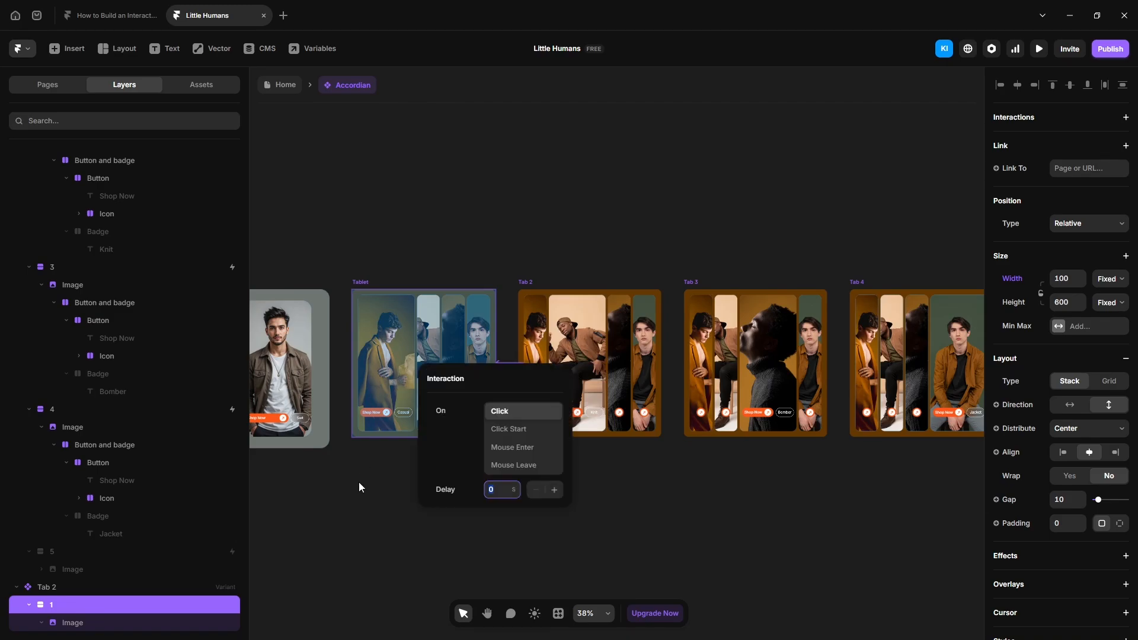
pyautogui.click(354, 521)
# Add a Click interaction from panel 2 of the Tab 2 variant back to the Tablet variant
pyautogui.click(593, 380)
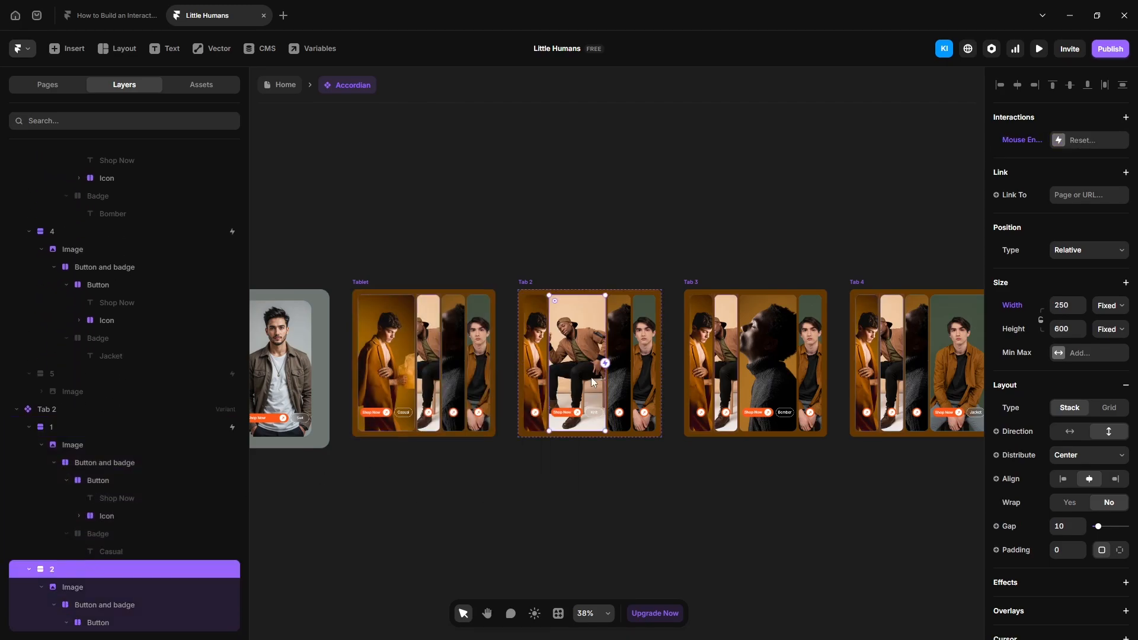
pyautogui.moveTo(605, 364); pyautogui.dragTo(411, 368)
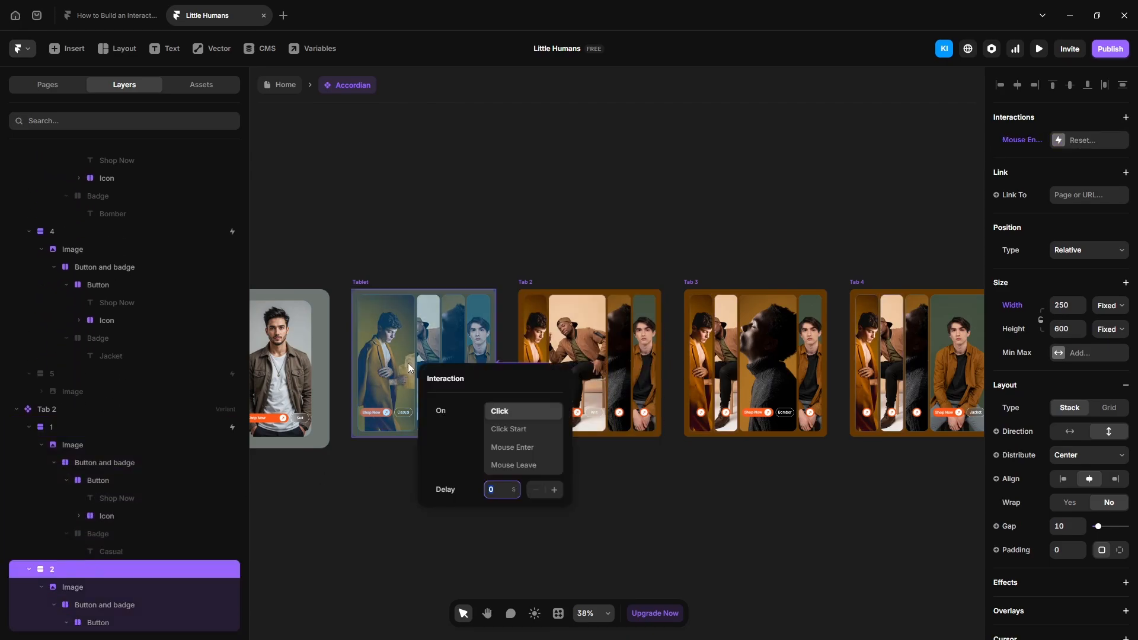
pyautogui.click(577, 485)
# Add a Click interaction from panel 3 of the Tab 2 variant to the Tab 3 variant
pyautogui.scroll(-5, 127, 496)
pyautogui.click(65, 539)
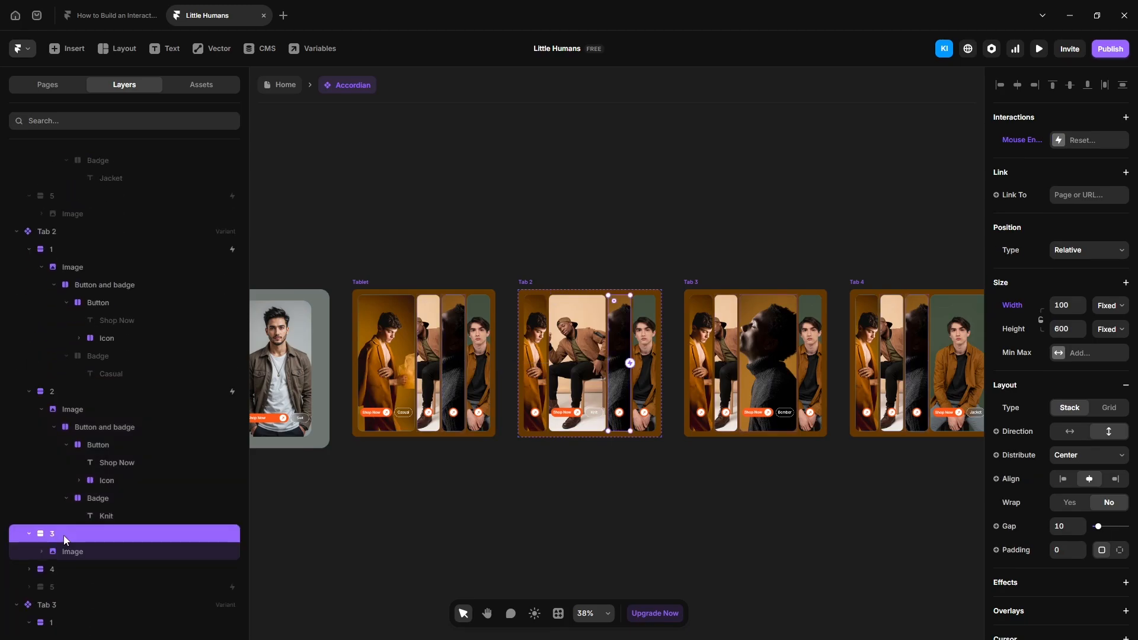
pyautogui.moveTo(630, 363); pyautogui.dragTo(711, 384)
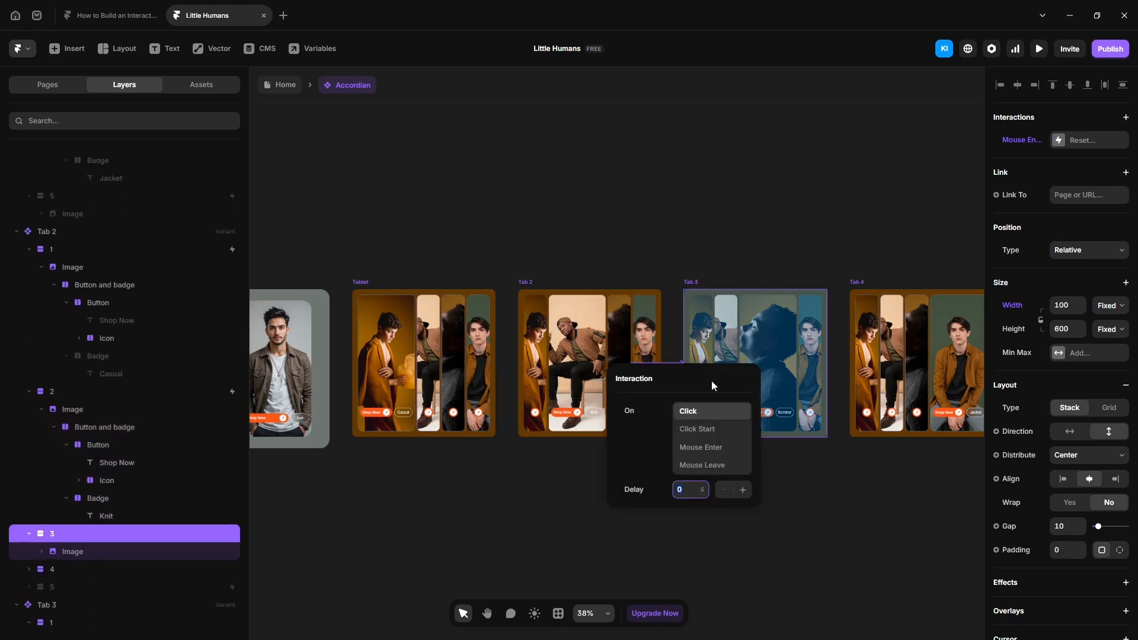
pyautogui.click(69, 567)
# Add a Click interaction from panel 4 of the Tab 2 variant to the Tab 4 variant
pyautogui.click(74, 566)
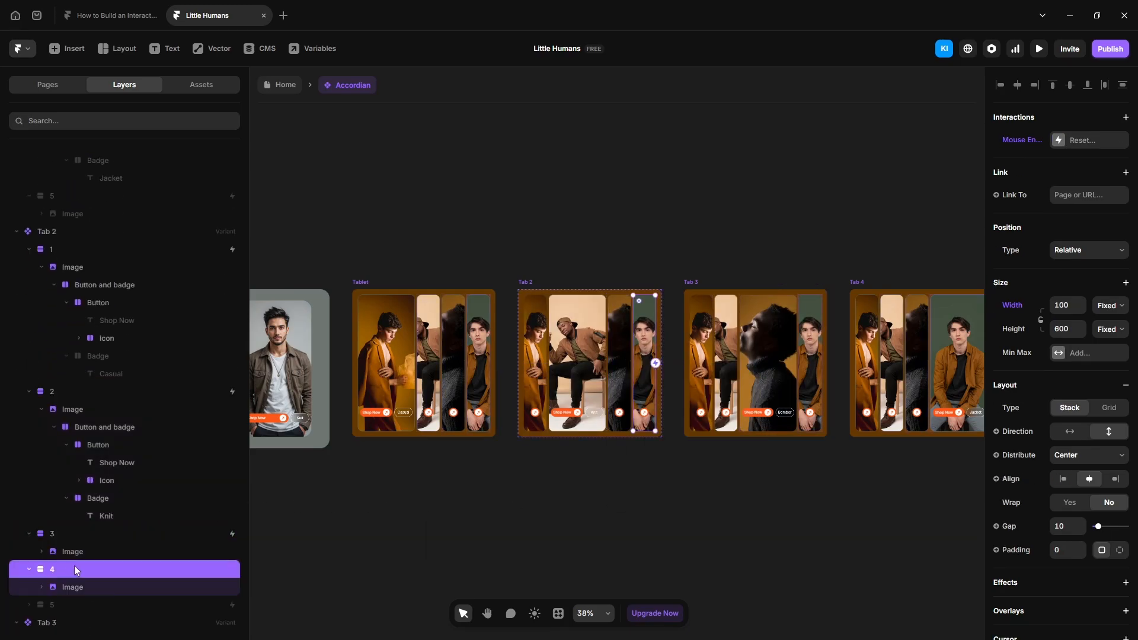
pyautogui.moveTo(656, 363); pyautogui.dragTo(945, 445)
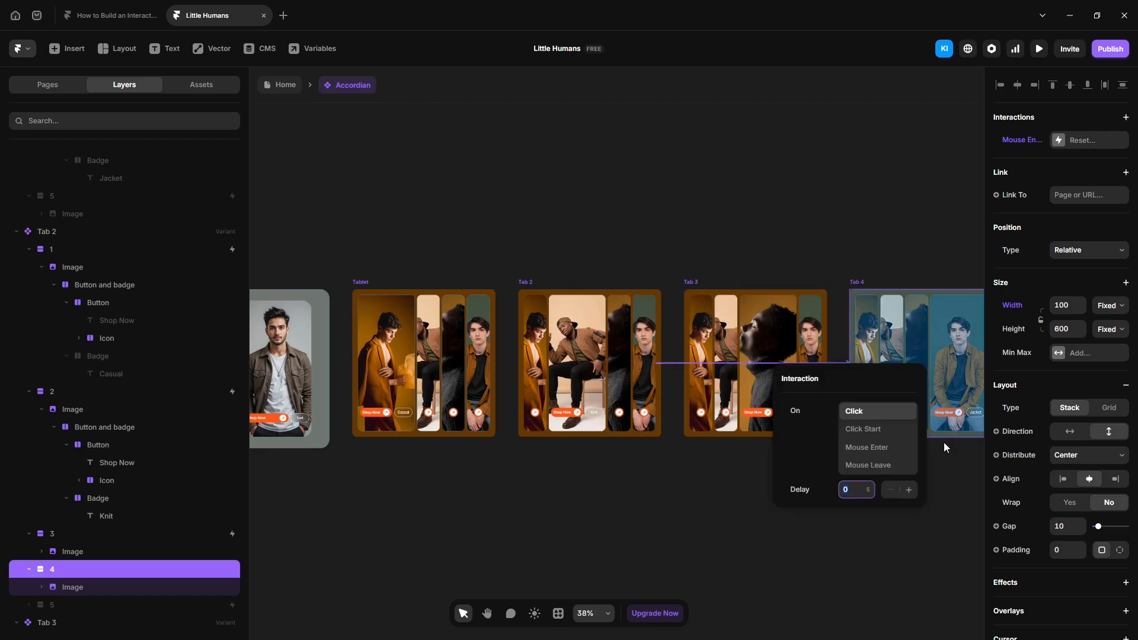
pyautogui.click(906, 535)
# Add a Click interaction from panel 1 of the Tab 3 variant to the Tablet variant
pyautogui.hscroll(2, 818, 498)
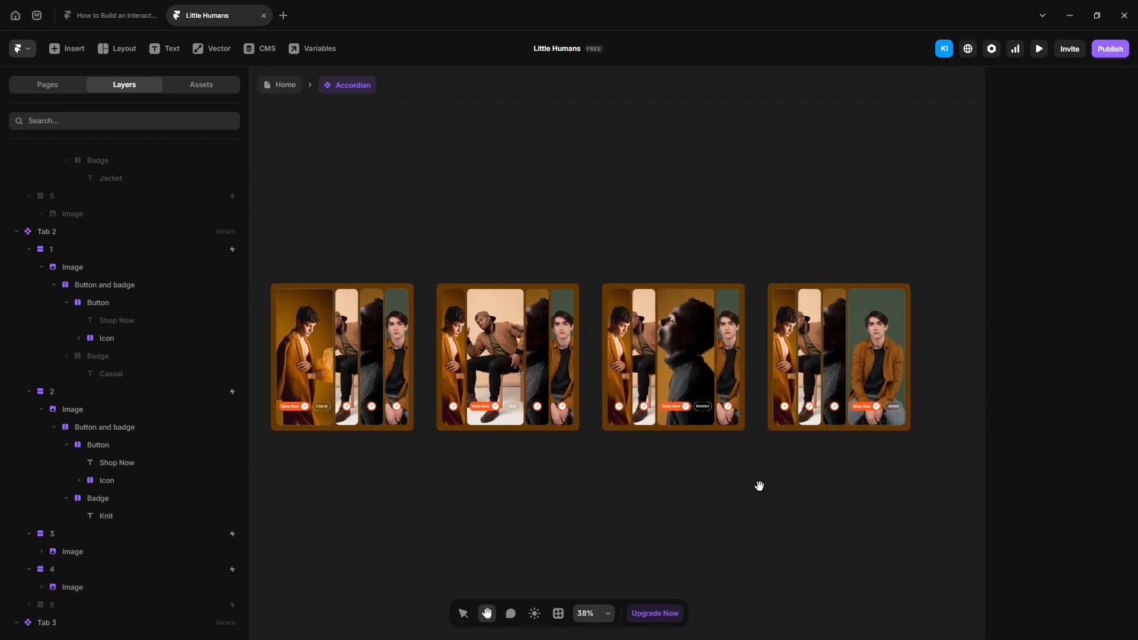
pyautogui.click(620, 354)
pyautogui.click(134, 600)
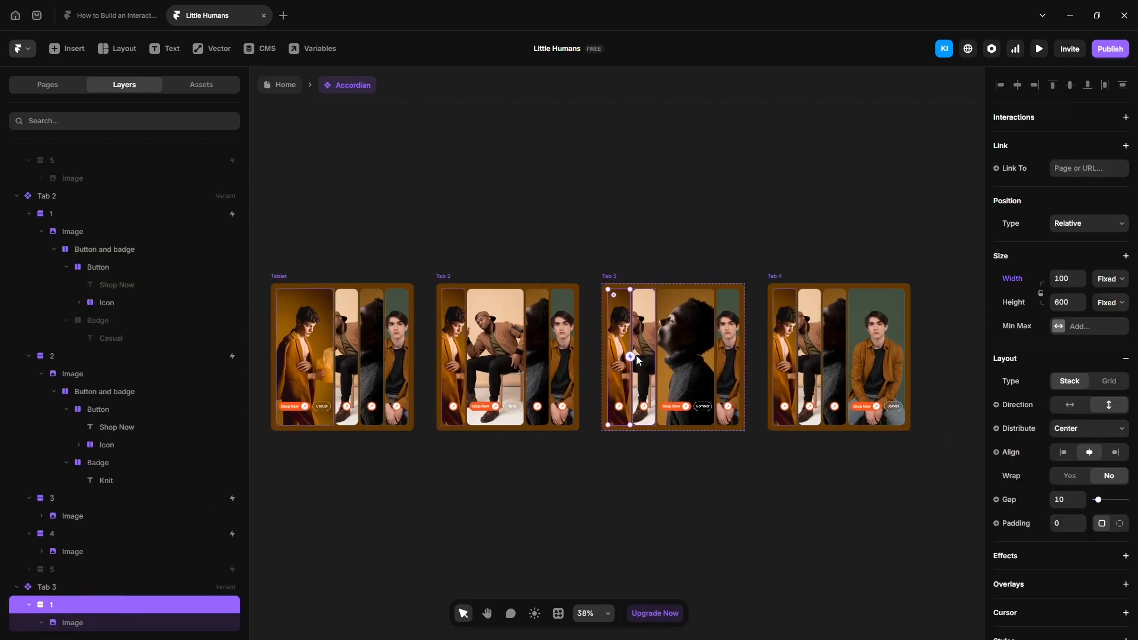
pyautogui.moveTo(631, 356); pyautogui.dragTo(634, 359)
pyautogui.scroll(-2, 734, 365)
pyautogui.moveTo(734, 366); pyautogui.dragTo(377, 376)
pyautogui.click(765, 500)
# Link panel 2 of the Tab 3 variant to the Tab 2 variant with an interaction
pyautogui.click(664, 387)
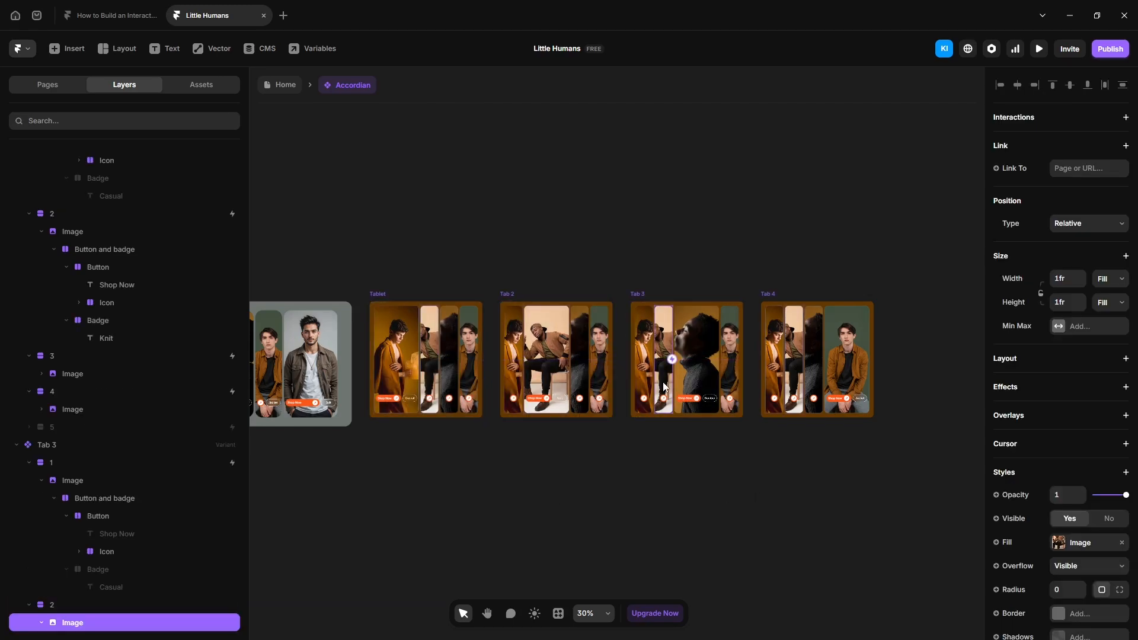
pyautogui.click(76, 604)
pyautogui.moveTo(672, 359); pyautogui.dragTo(532, 384)
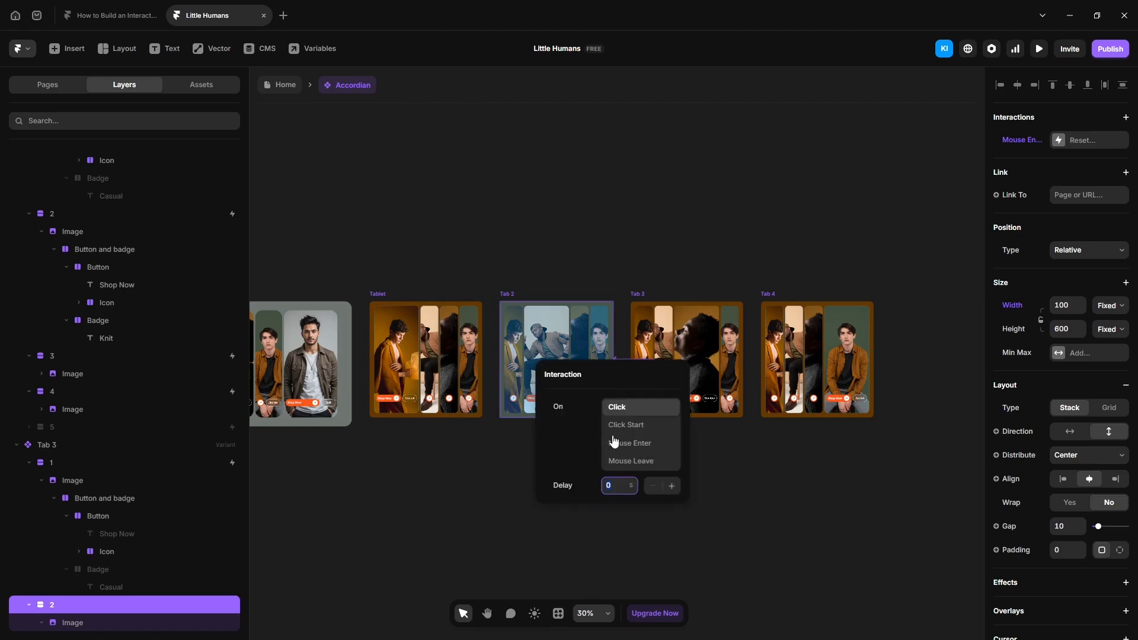
pyautogui.click(613, 440)
pyautogui.click(734, 482)
pyautogui.click(734, 482)
# Add a Click interaction from the expanded panel 3 of the Tab 3 variant back to the Tablet variant
pyautogui.click(699, 373)
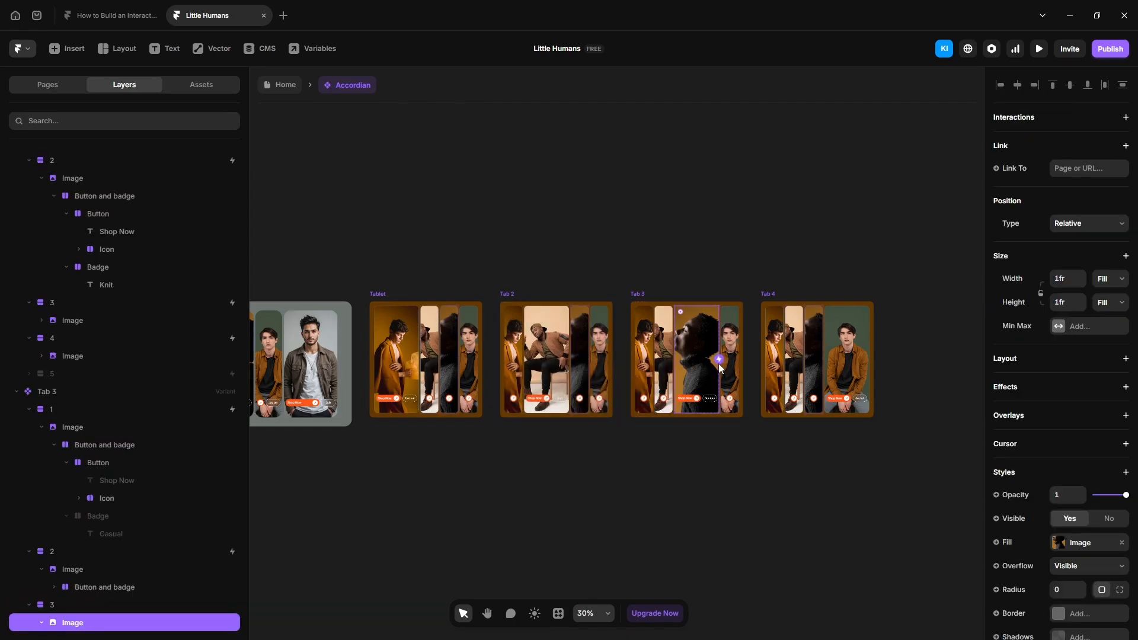
pyautogui.click(64, 609)
pyautogui.moveTo(719, 360); pyautogui.dragTo(441, 368)
pyautogui.click(620, 468)
# Add a Click interaction from panel 4 of the Tab 3 variant to the Tab 4 variant
pyautogui.click(734, 389)
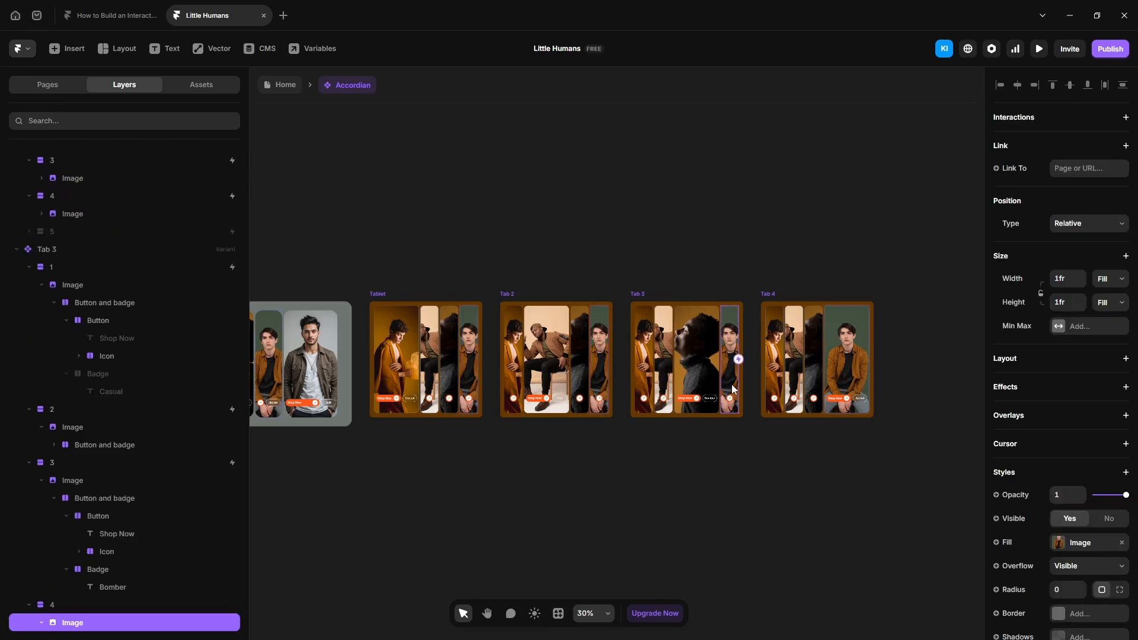
pyautogui.click(69, 598)
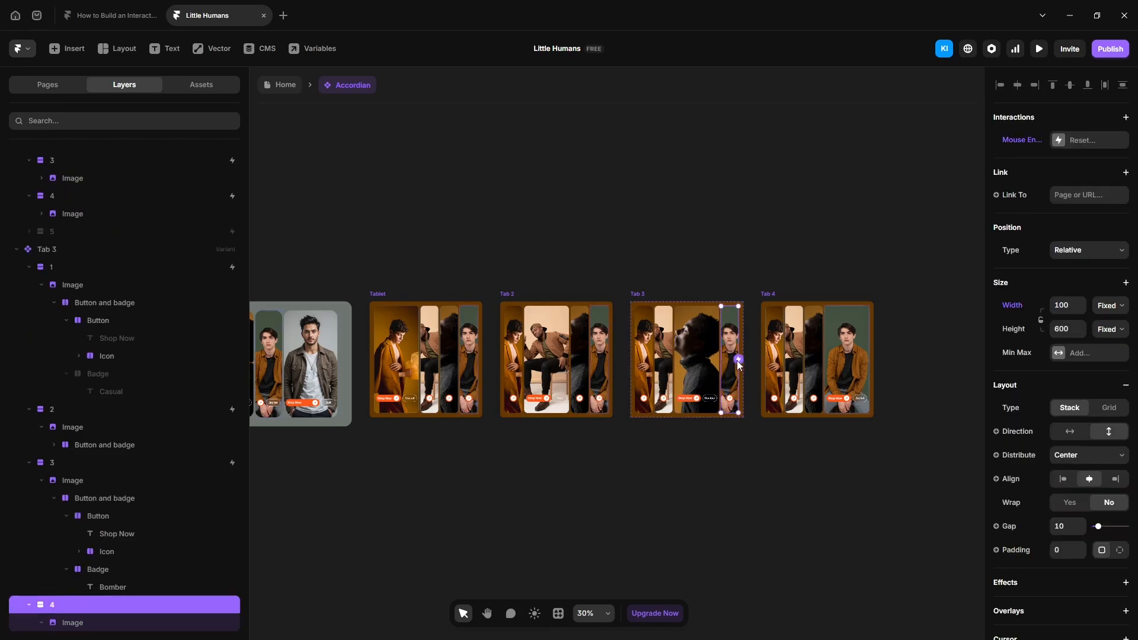
pyautogui.moveTo(739, 359); pyautogui.dragTo(822, 362)
pyautogui.click(870, 482)
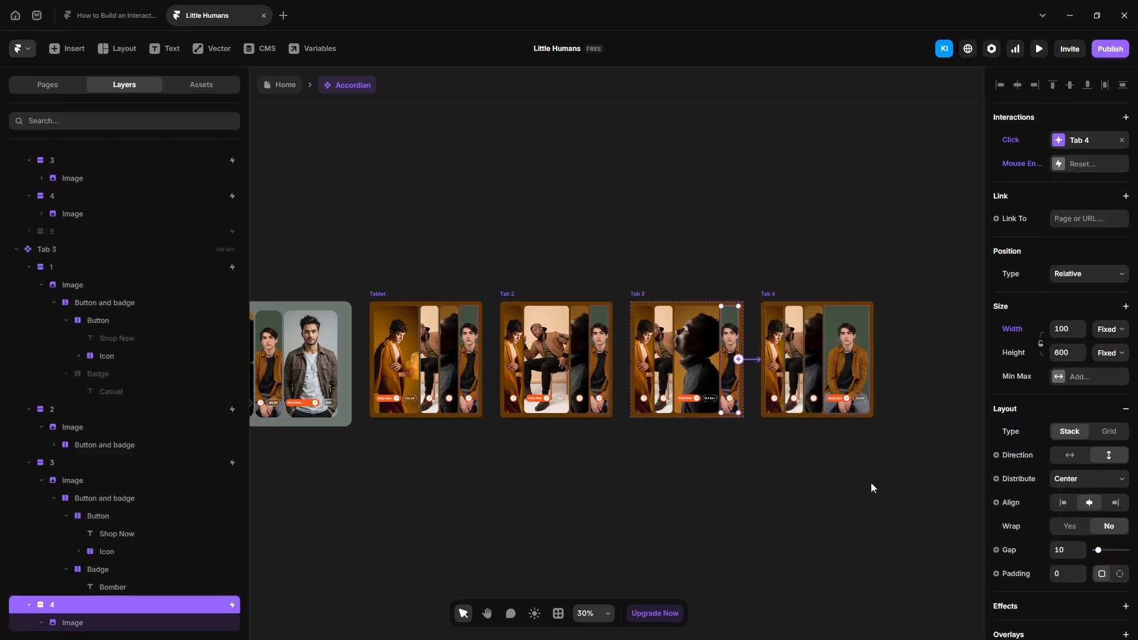
pyautogui.click(867, 482)
# Add a Click interaction from panel 1 of the Tab 4 variant to the Tablet variant
pyautogui.click(770, 350)
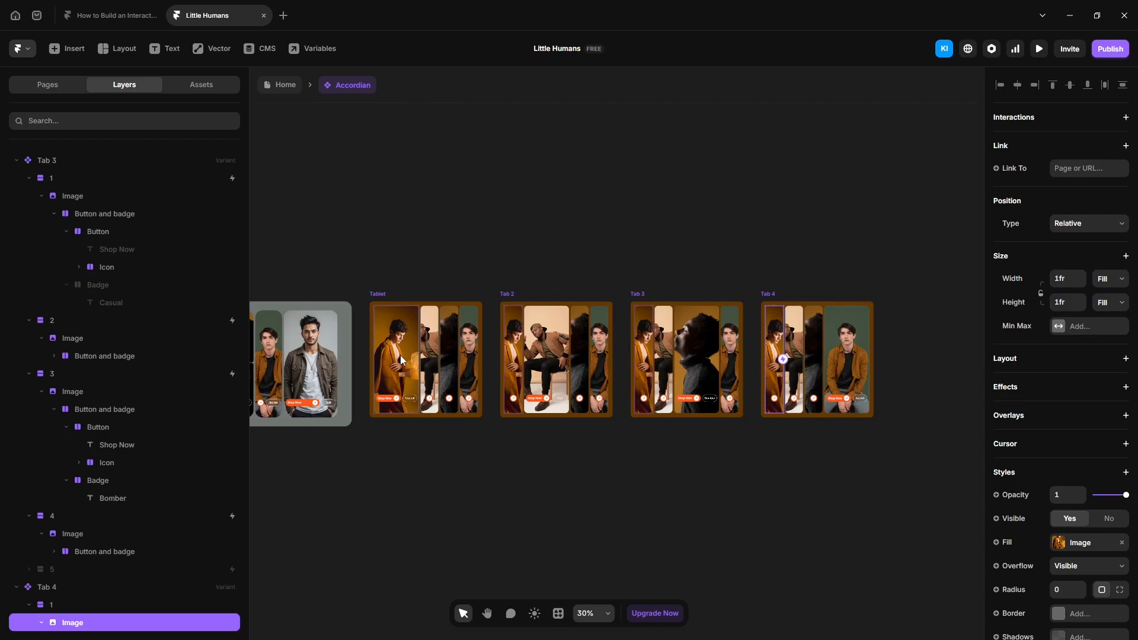
pyautogui.click(92, 602)
pyautogui.moveTo(746, 399); pyautogui.dragTo(392, 354)
pyautogui.click(727, 485)
pyautogui.click(728, 485)
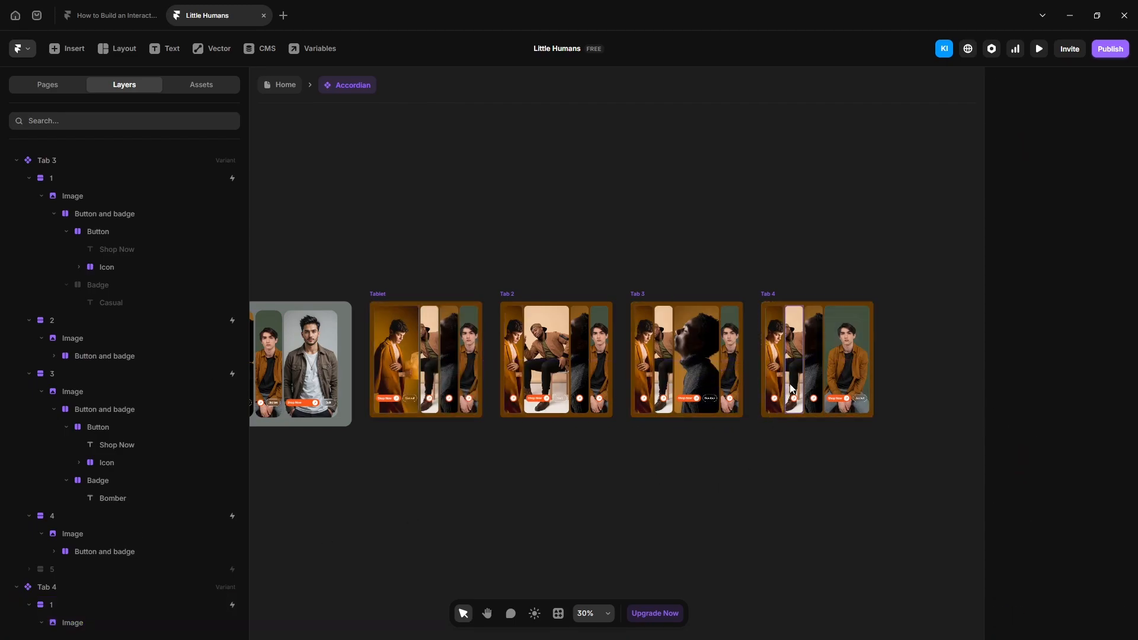
# Add a Click interaction from panel 2 of the Tab 4 variant to the Tab 2 variant
pyautogui.click(794, 356)
pyautogui.click(94, 605)
pyautogui.moveTo(803, 359); pyautogui.dragTo(527, 371)
pyautogui.click(777, 499)
pyautogui.click(777, 499)
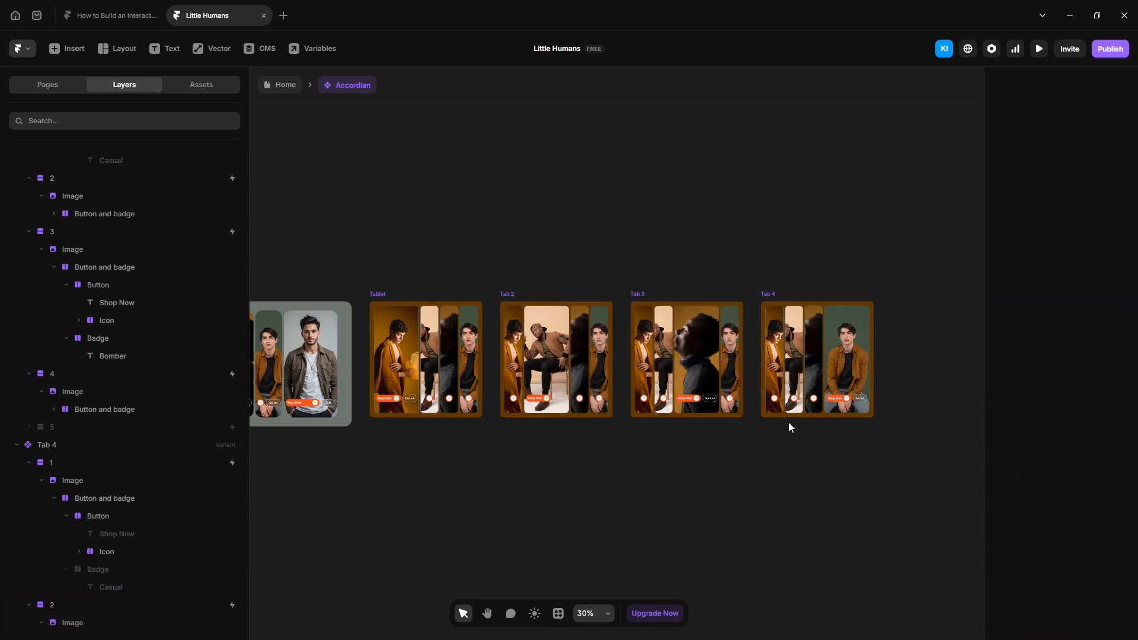
# Add a Click interaction from panel 3 of the Tab 4 variant to the Tab 3 variant
pyautogui.click(807, 386)
pyautogui.click(100, 602)
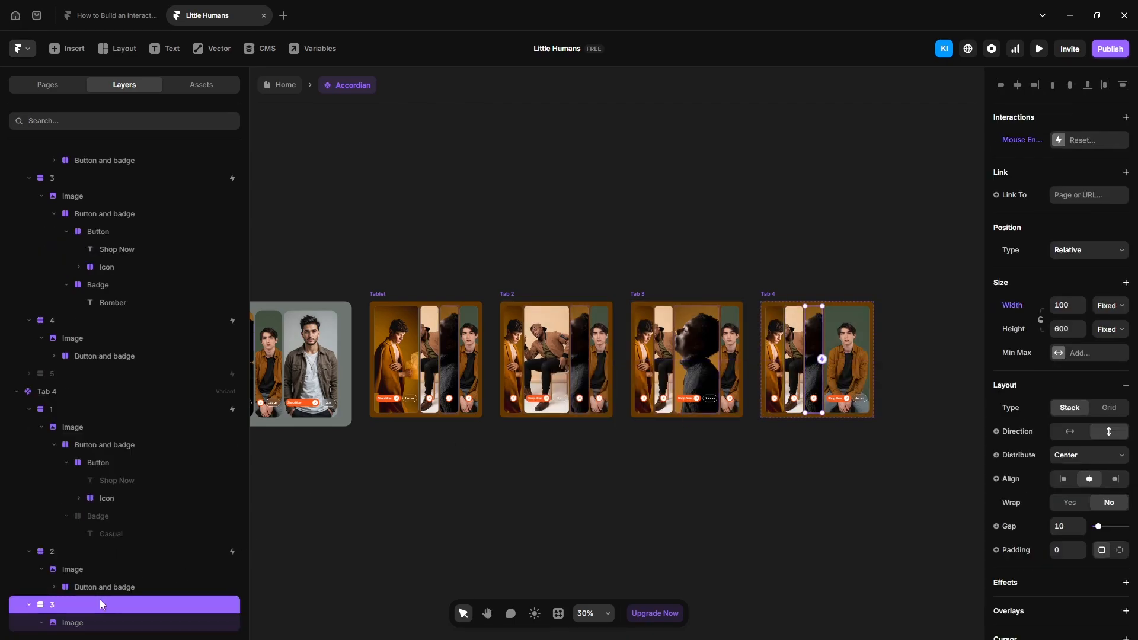
pyautogui.moveTo(822, 359); pyautogui.dragTo(691, 385)
pyautogui.click(840, 467)
pyautogui.click(841, 467)
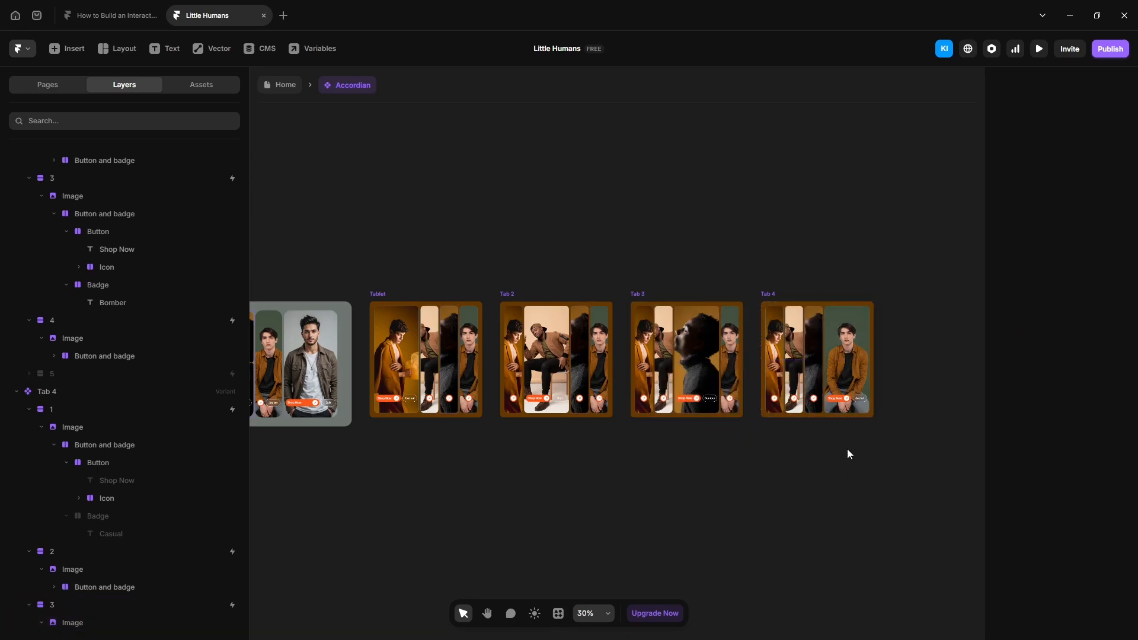
# Add a Click interaction from the expanded panel 4 of the Tab 4 variant back to the Tablet variant
pyautogui.click(847, 386)
pyautogui.click(831, 370)
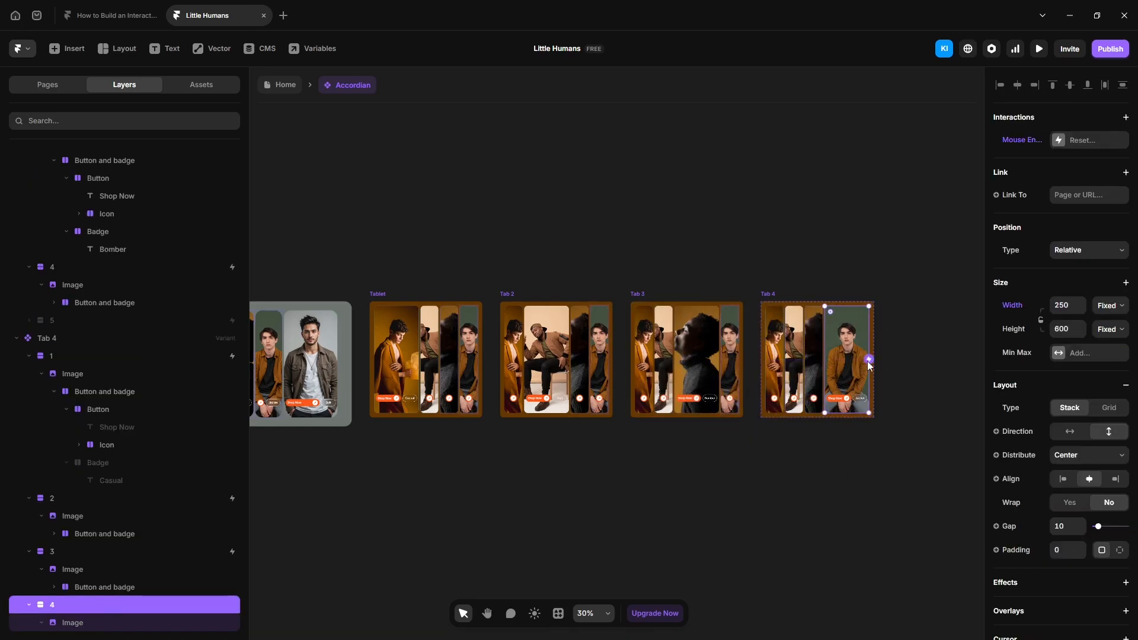
pyautogui.moveTo(870, 360); pyautogui.dragTo(445, 379)
pyautogui.click(685, 514)
pyautogui.click(633, 483)
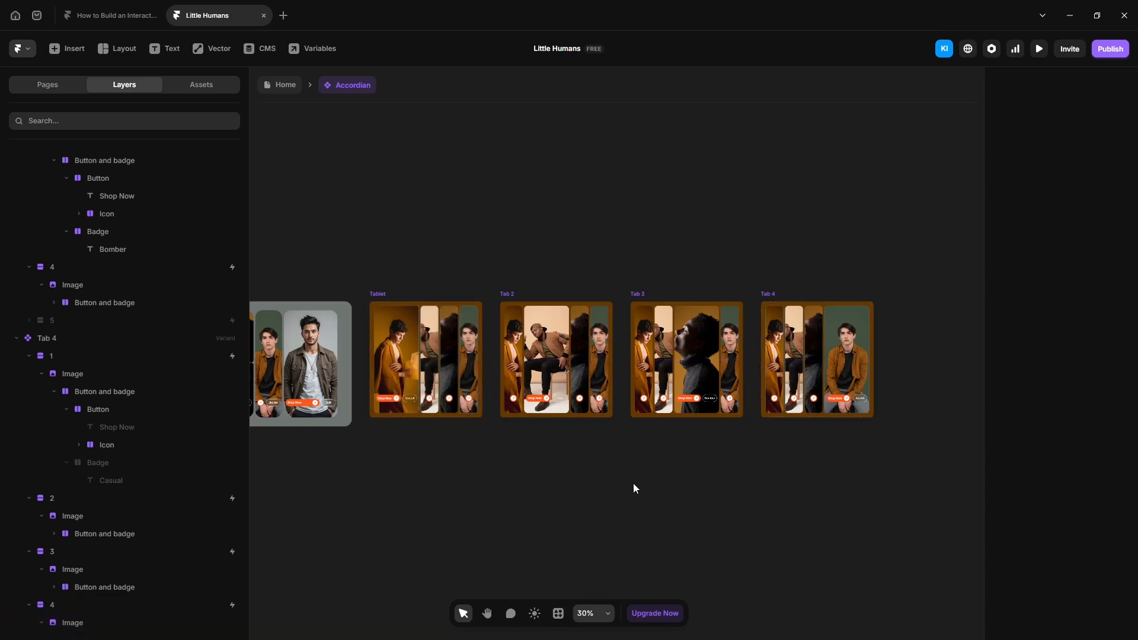
# Set the background fill to BB835B on the Tab 2 variant, AC7125 on Tab 3 and 2B382A on Tab 4
pyautogui.click(507, 295)
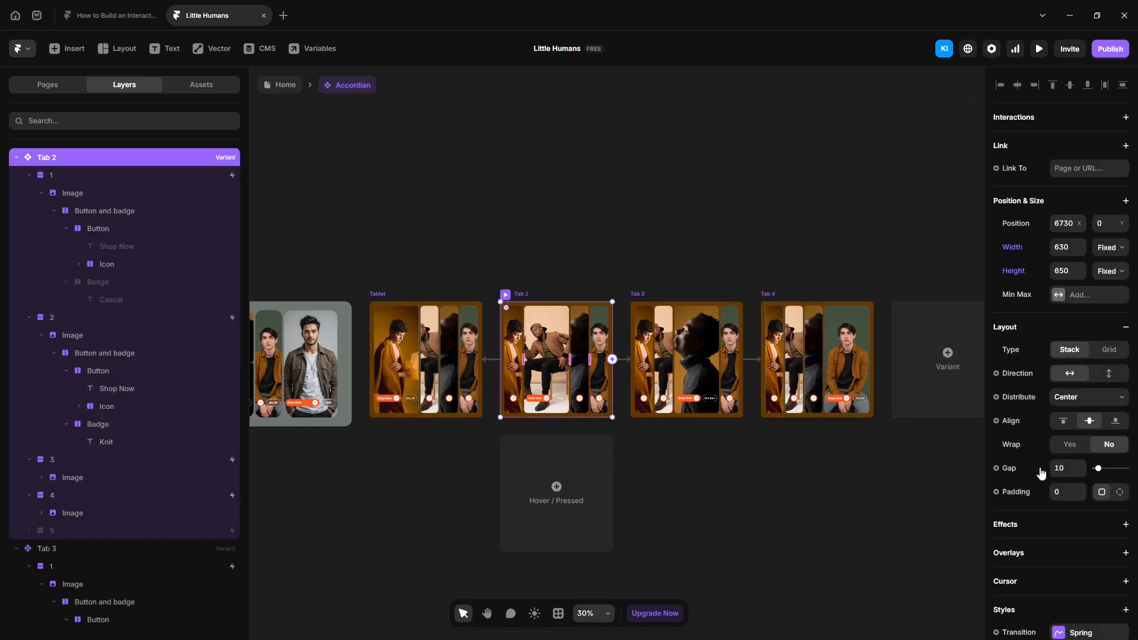
pyautogui.scroll(-5, 1041, 472)
pyautogui.click(1083, 408)
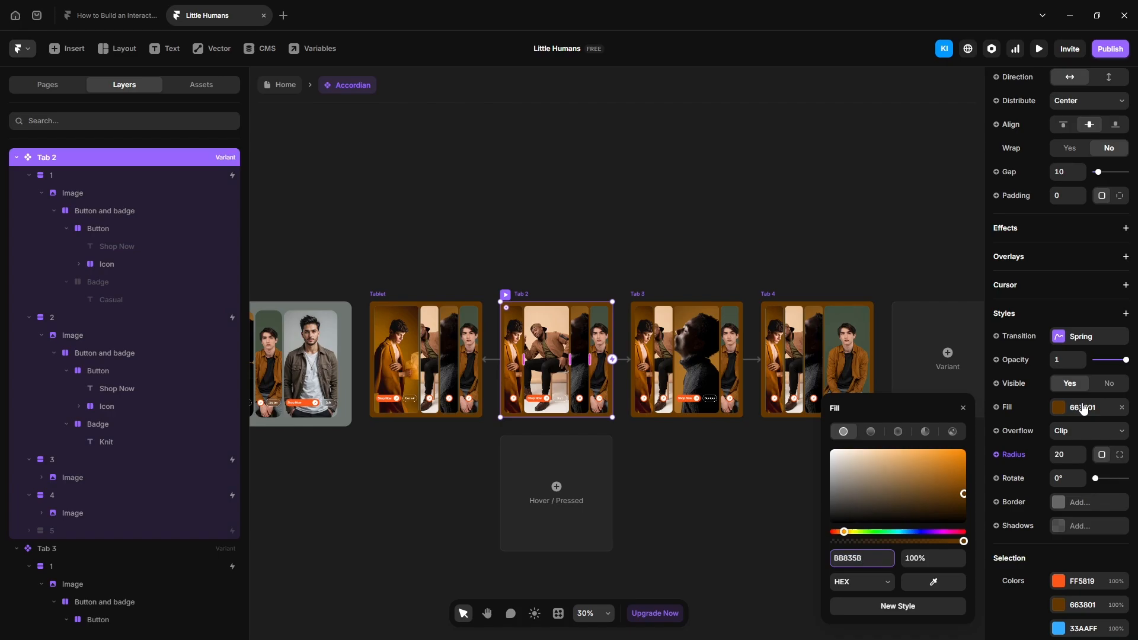
pyautogui.click(640, 294)
pyautogui.click(883, 558)
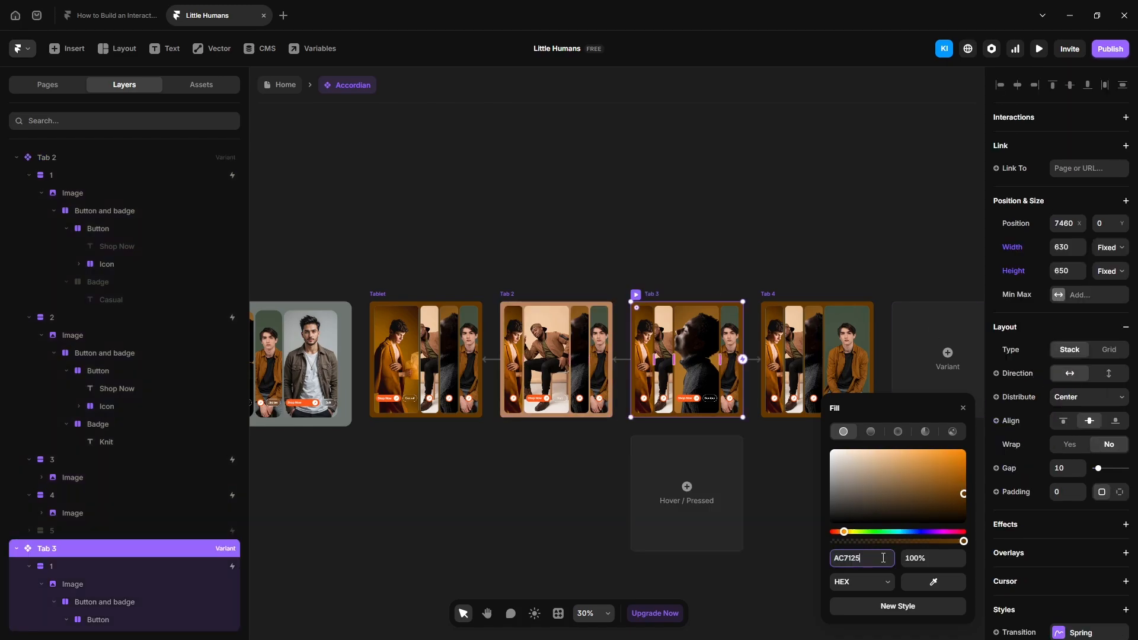
pyautogui.click(764, 295)
pyautogui.click(872, 559)
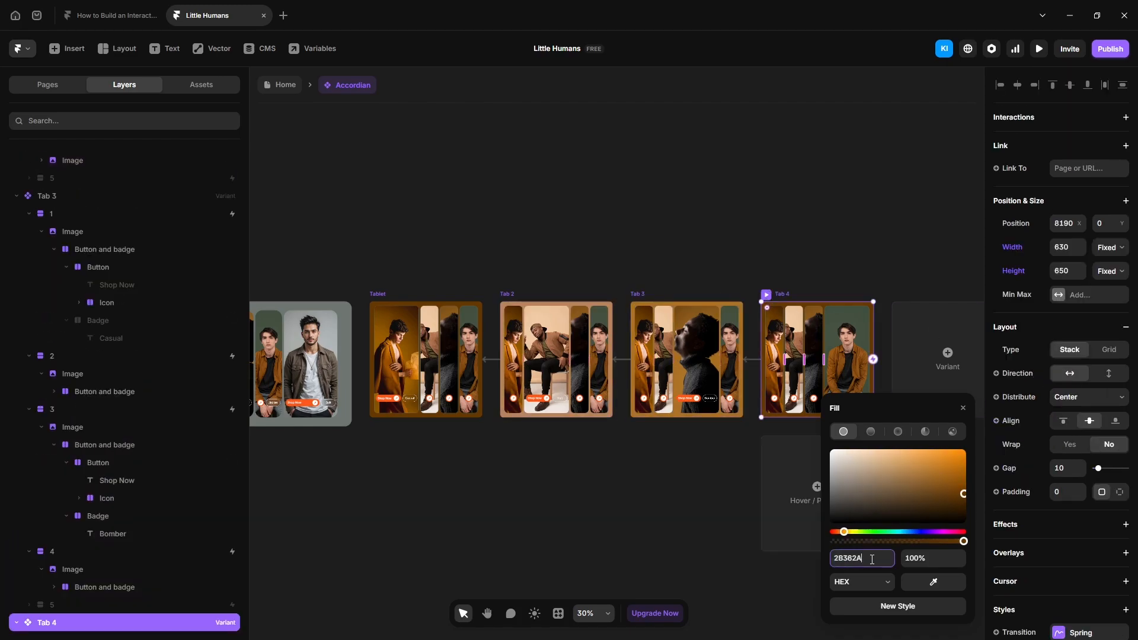
pyautogui.click(641, 532)
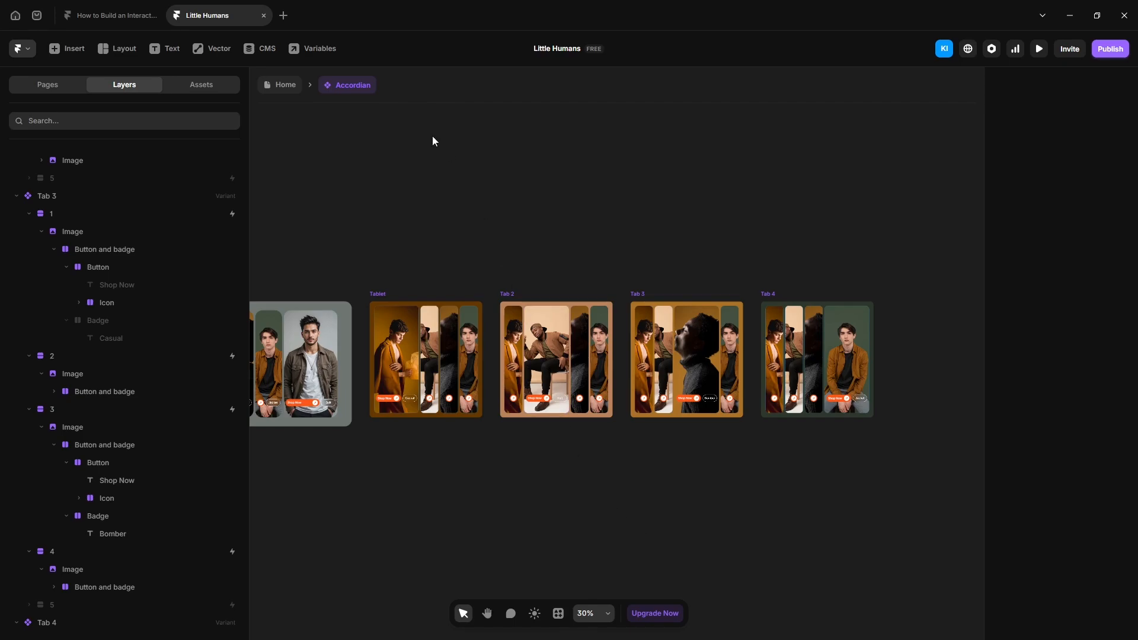
# Return to the Home page and add a Tablet breakpoint to the desktop layout
pyautogui.click(286, 85)
pyautogui.click(746, 116)
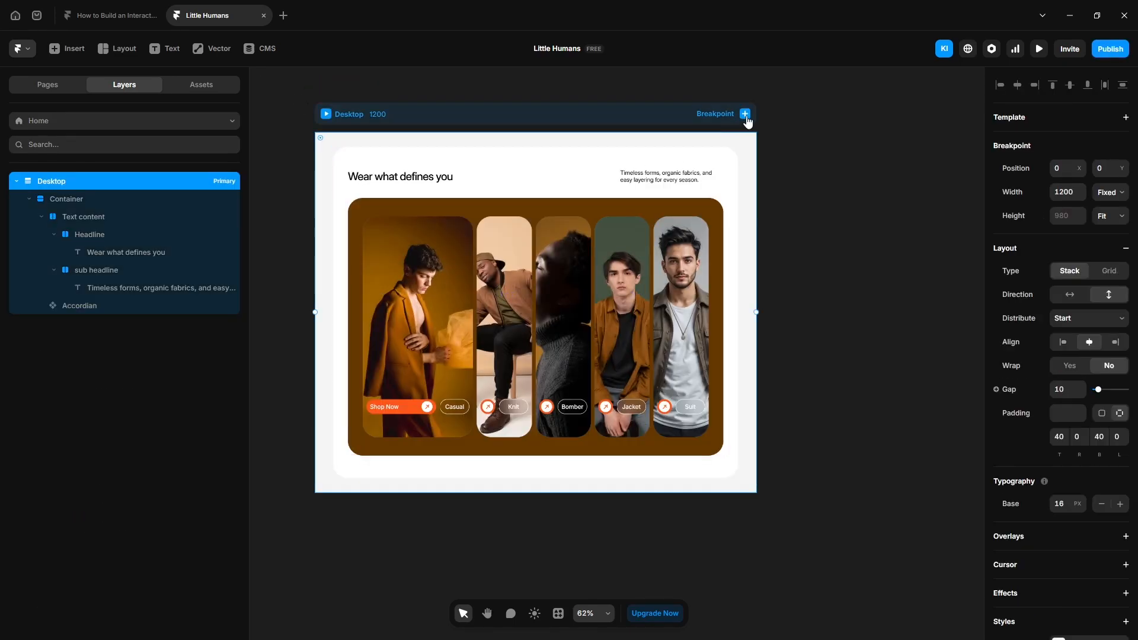
pyautogui.click(747, 121)
pyautogui.click(759, 140)
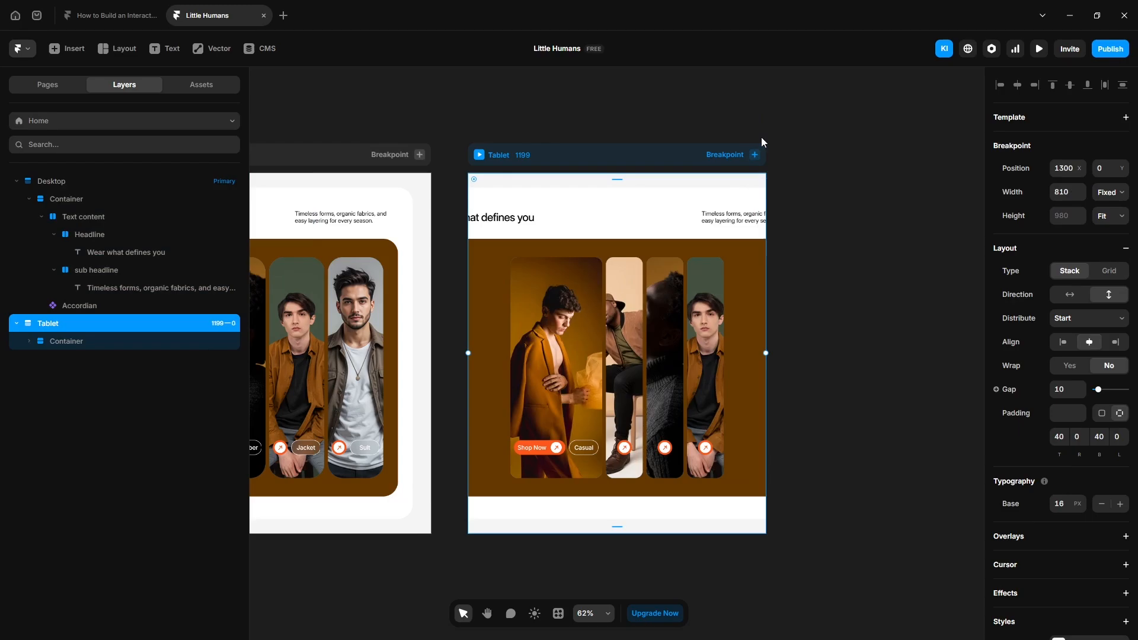
# Set the Tablet breakpoint's Container to a width of 710, a Fit Content height and uniform padding of 40
pyautogui.click(92, 341)
pyautogui.click(1060, 251)
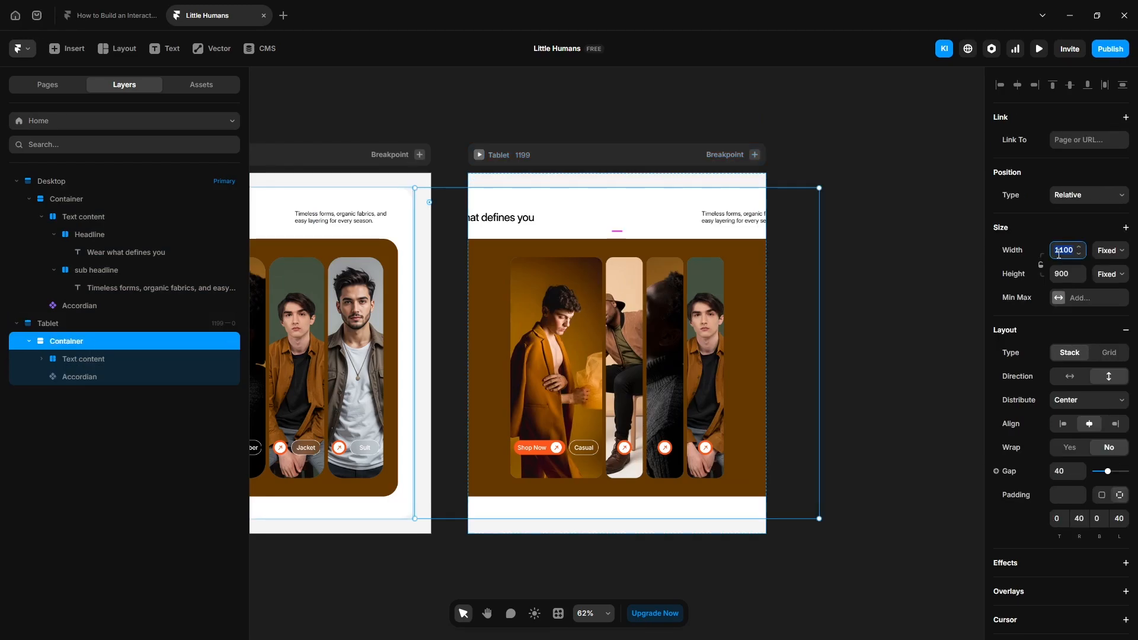
pyautogui.press('Return')
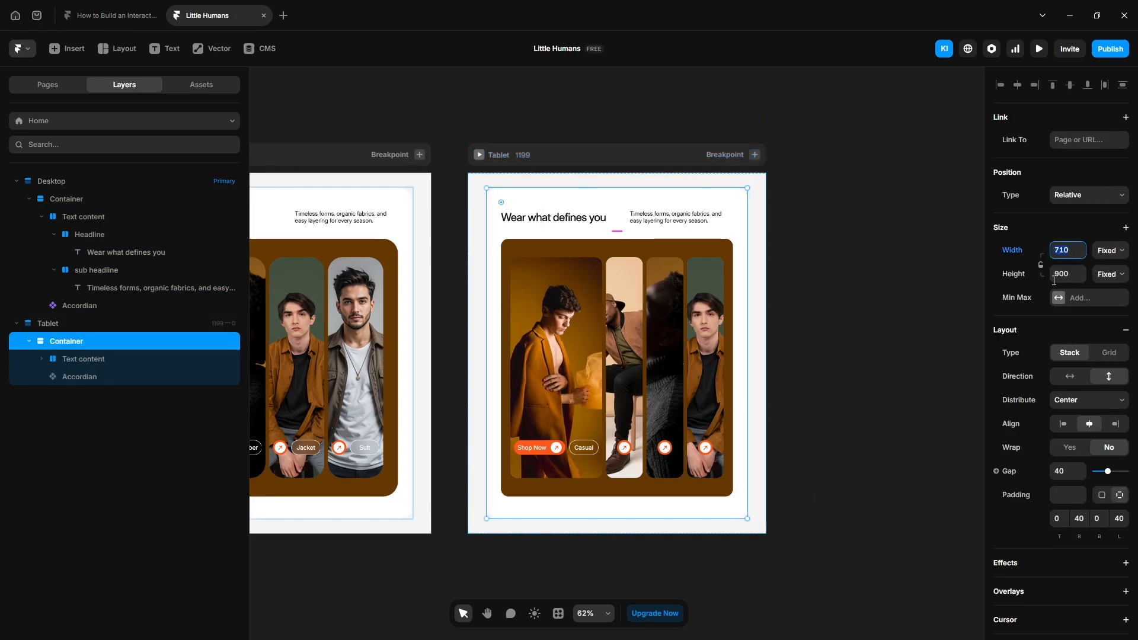
pyautogui.click(1111, 274)
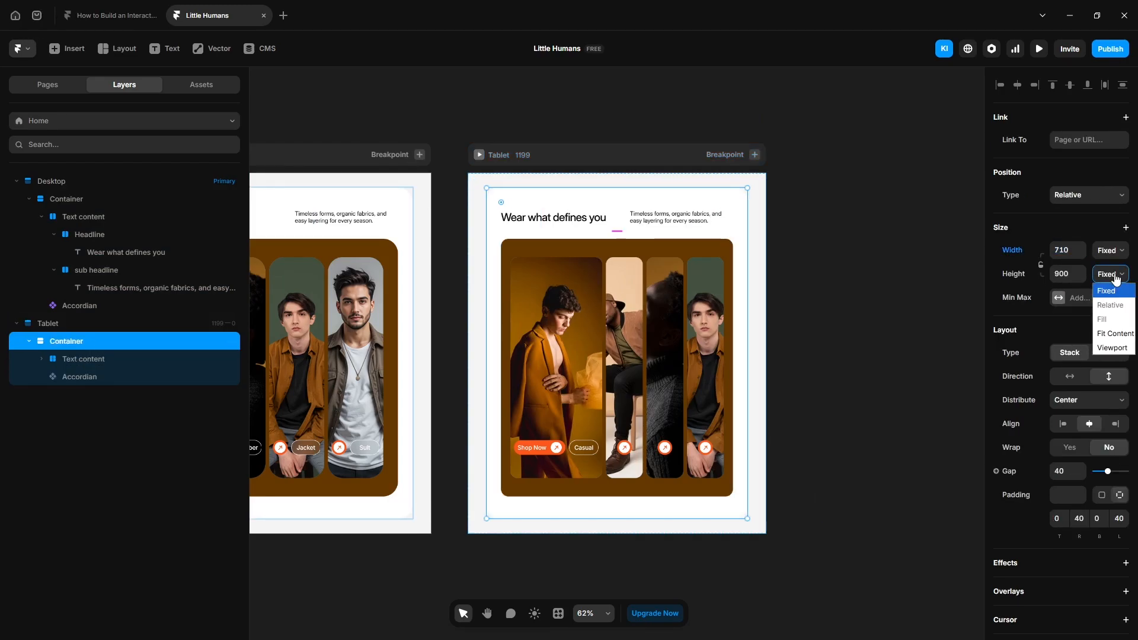
pyautogui.click(1114, 334)
pyautogui.click(1101, 495)
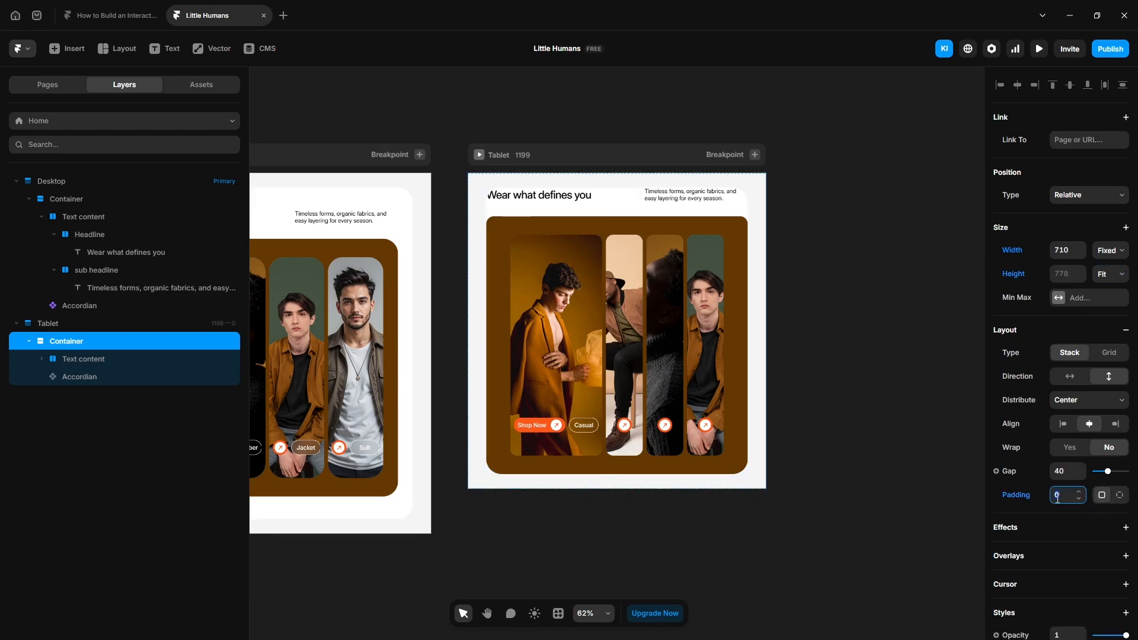
pyautogui.write('40')
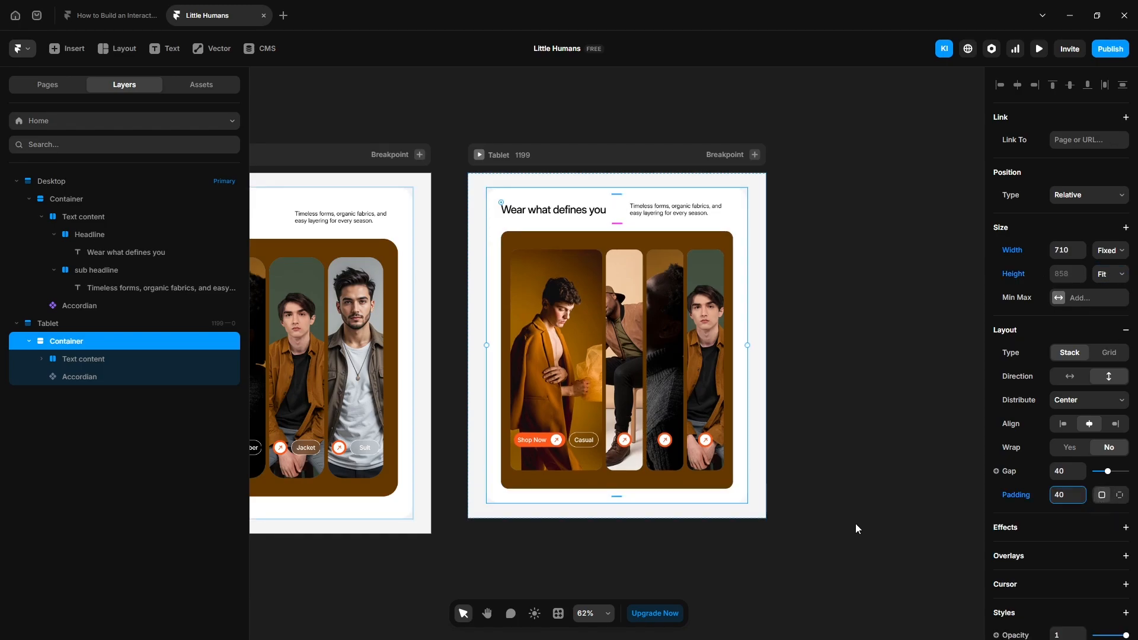
# Set the accordion instance in the Tablet breakpoint to the Tablet variant
pyautogui.click(98, 377)
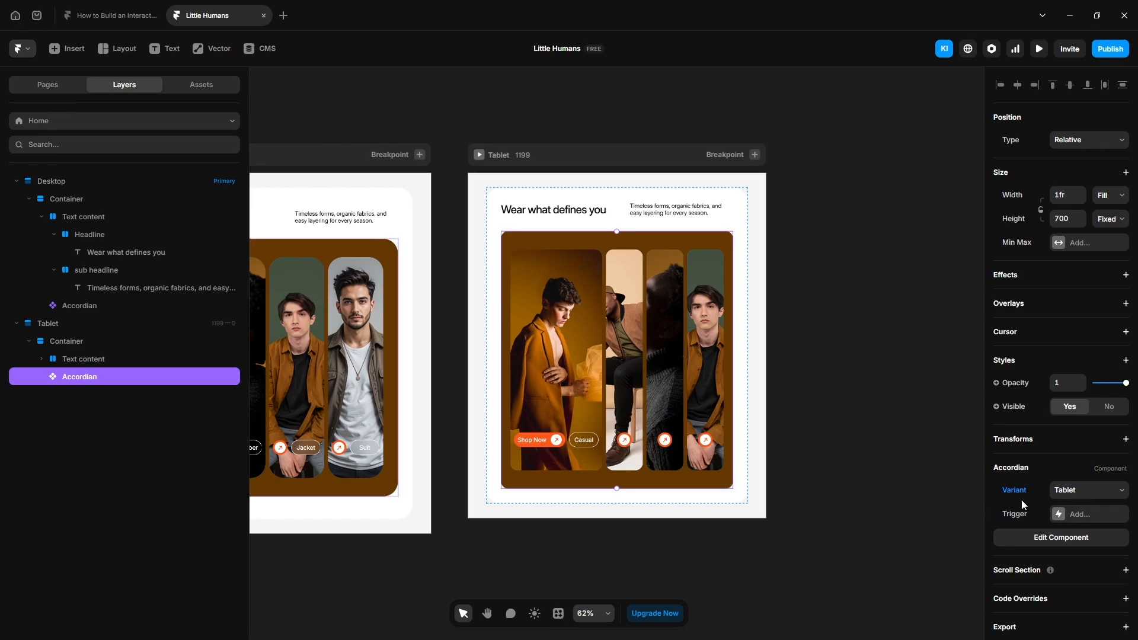
pyautogui.click(1090, 492)
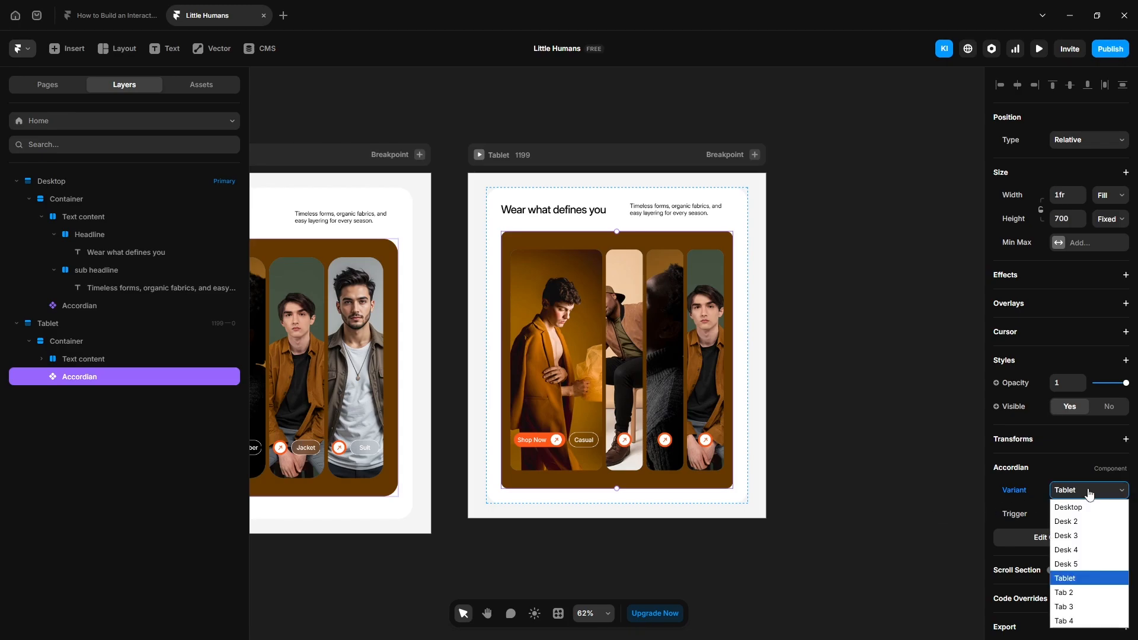
pyautogui.click(1087, 578)
# Preview the Tablet breakpoint, test expanding each of the four accordion panels, and return to the canvas
pyautogui.click(479, 155)
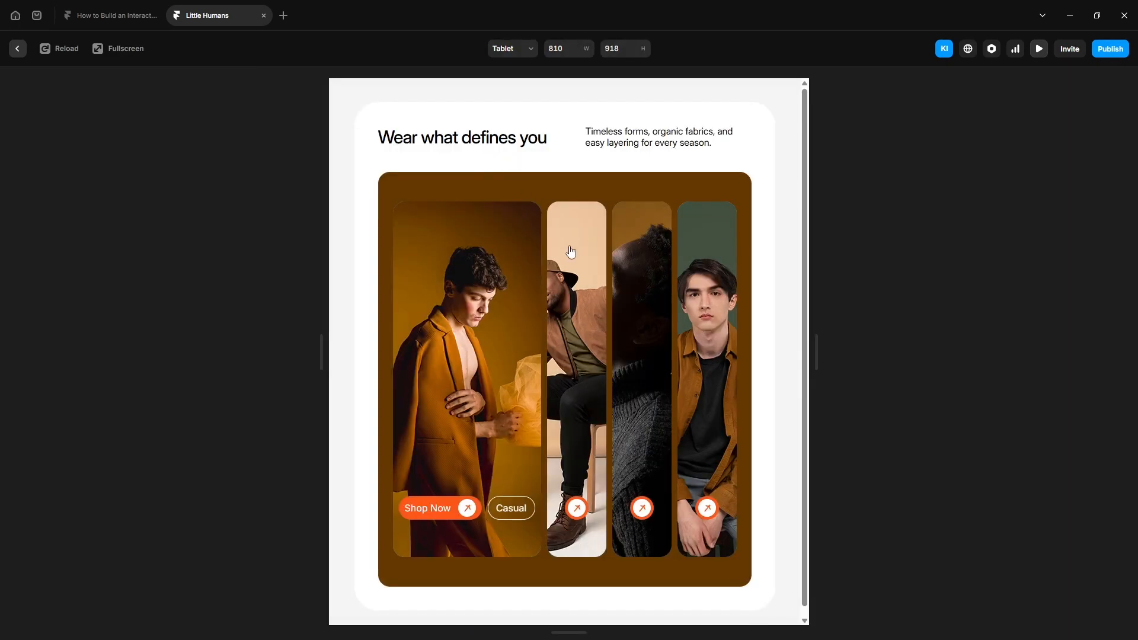
pyautogui.click(573, 284)
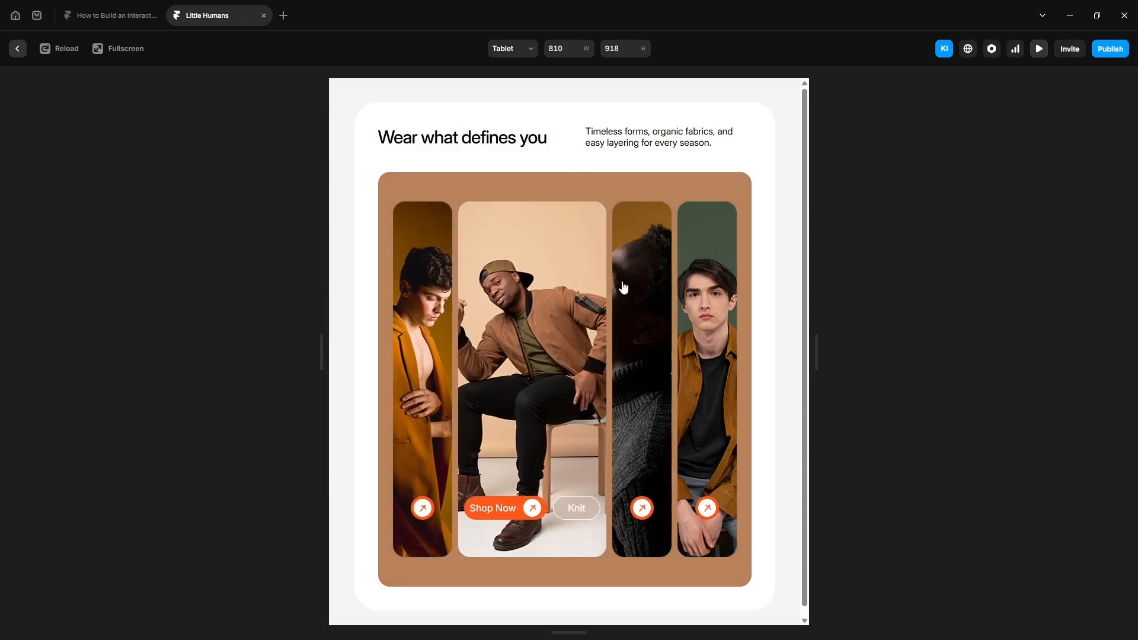
pyautogui.click(646, 289)
pyautogui.click(689, 293)
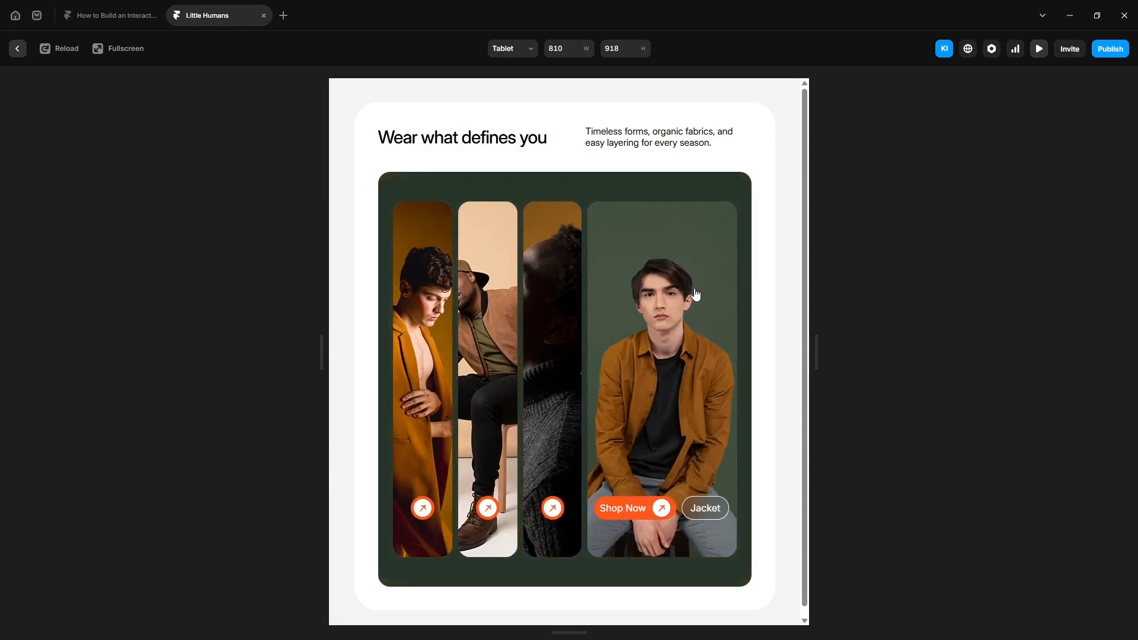
pyautogui.click(544, 276)
pyautogui.click(490, 286)
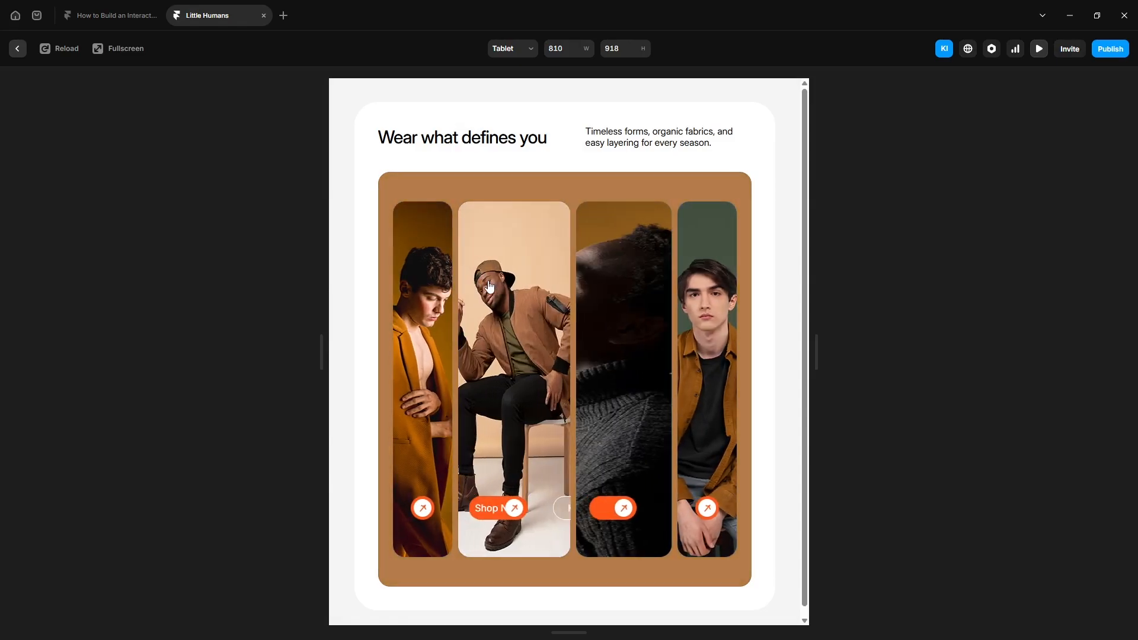
pyautogui.click(423, 288)
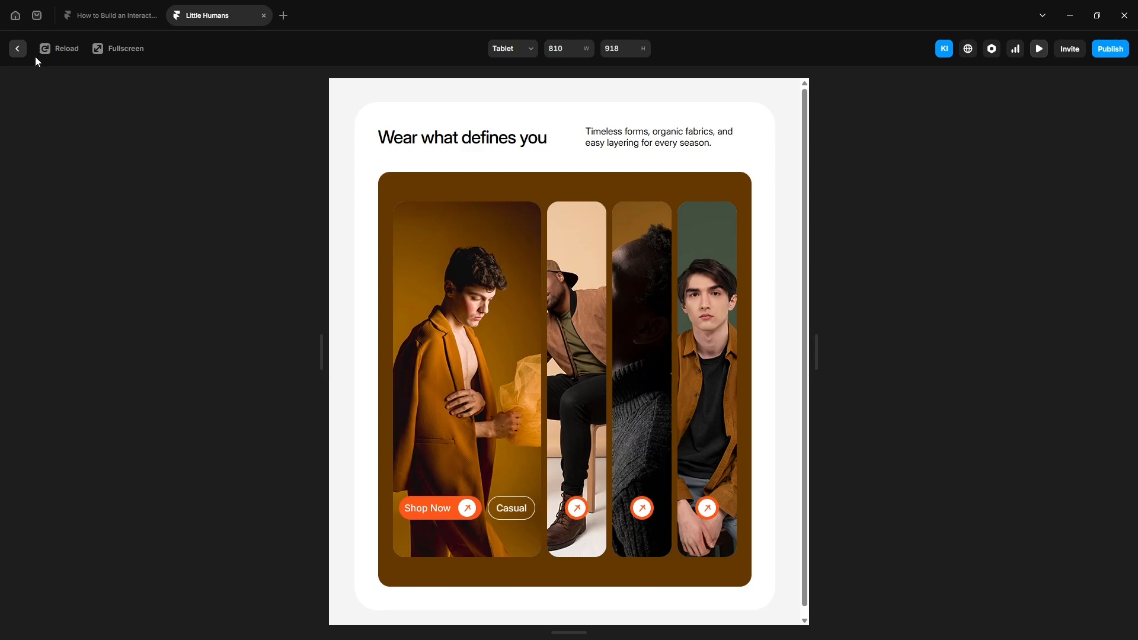
pyautogui.click(17, 51)
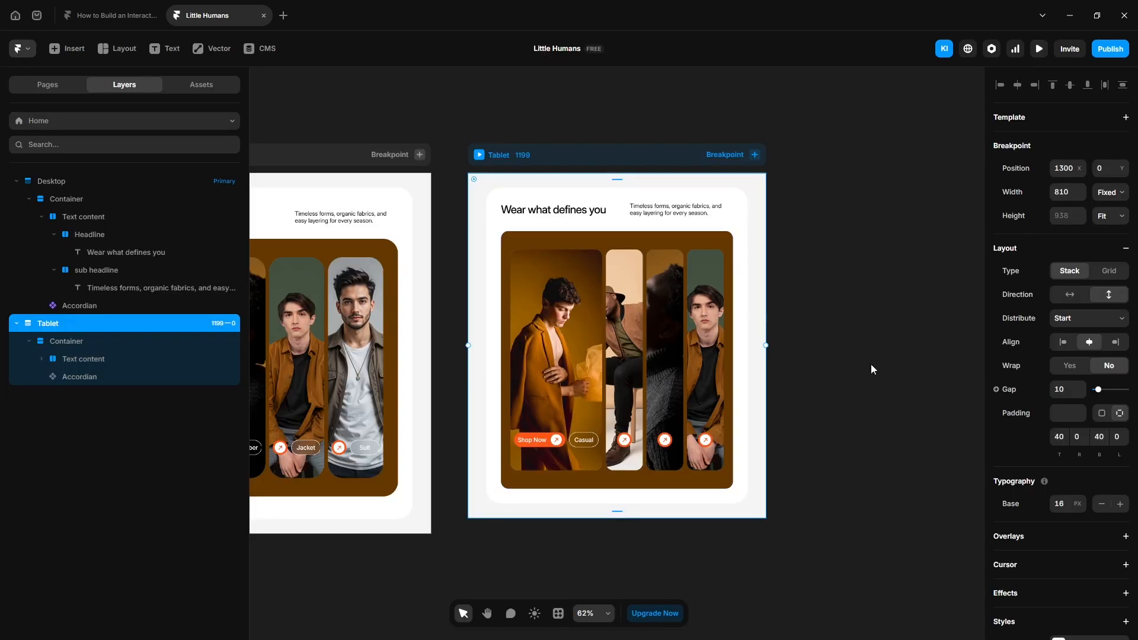
# Open the Accordian component, add a new variant after Tab 4 named Phone, and set its width to 350
pyautogui.click(568, 240)
pyautogui.doubleClick(568, 240)
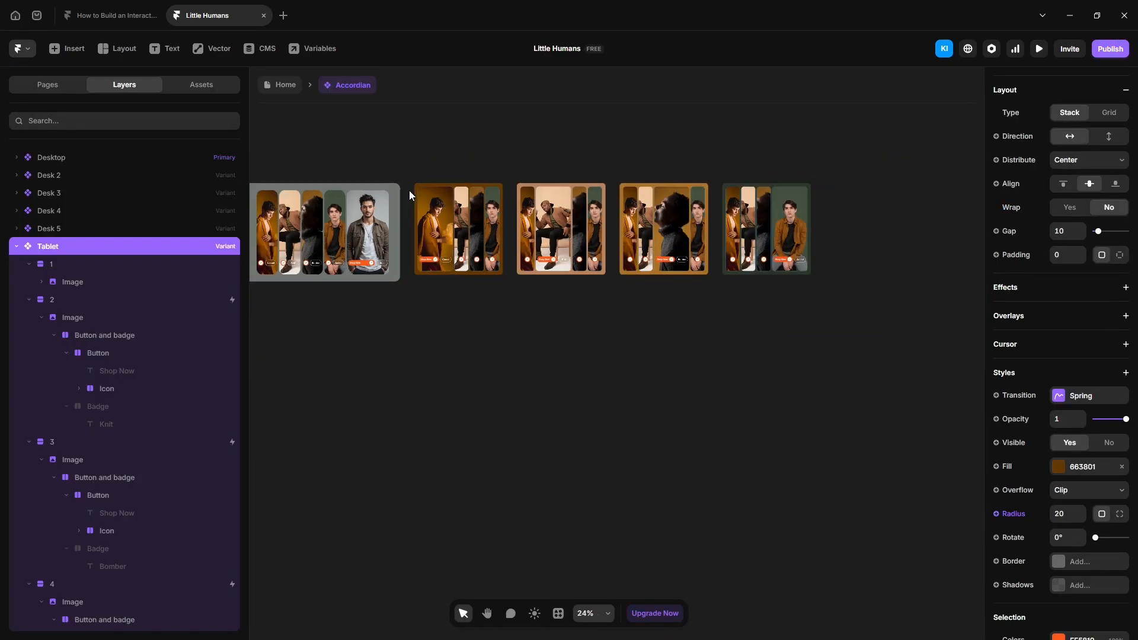
pyautogui.click(865, 238)
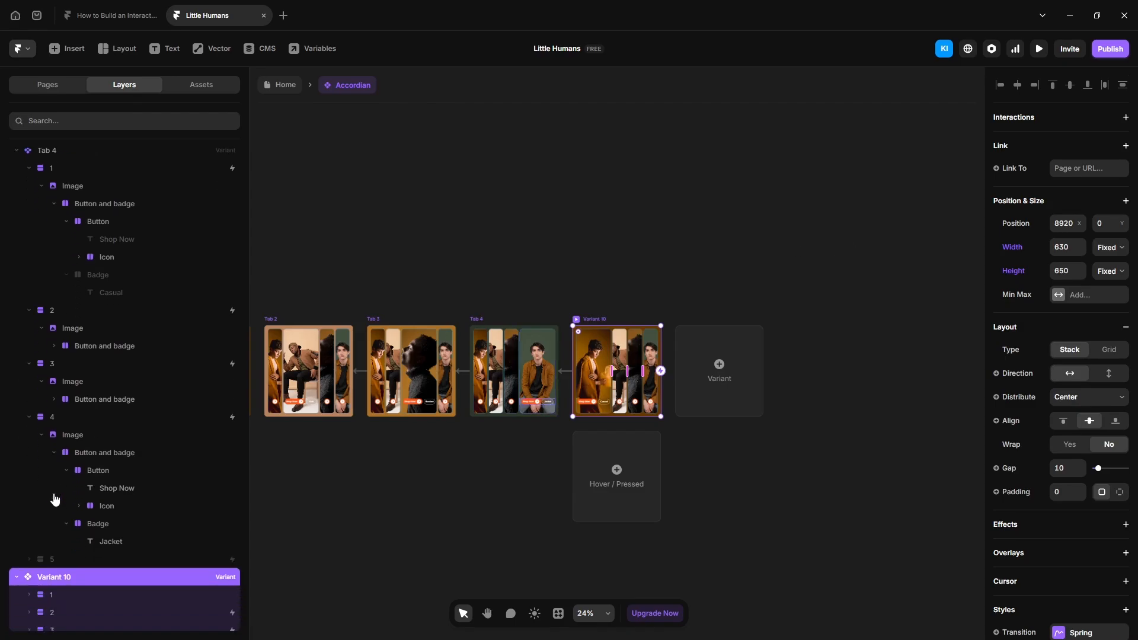
pyautogui.write('Phone')
pyautogui.click(1062, 247)
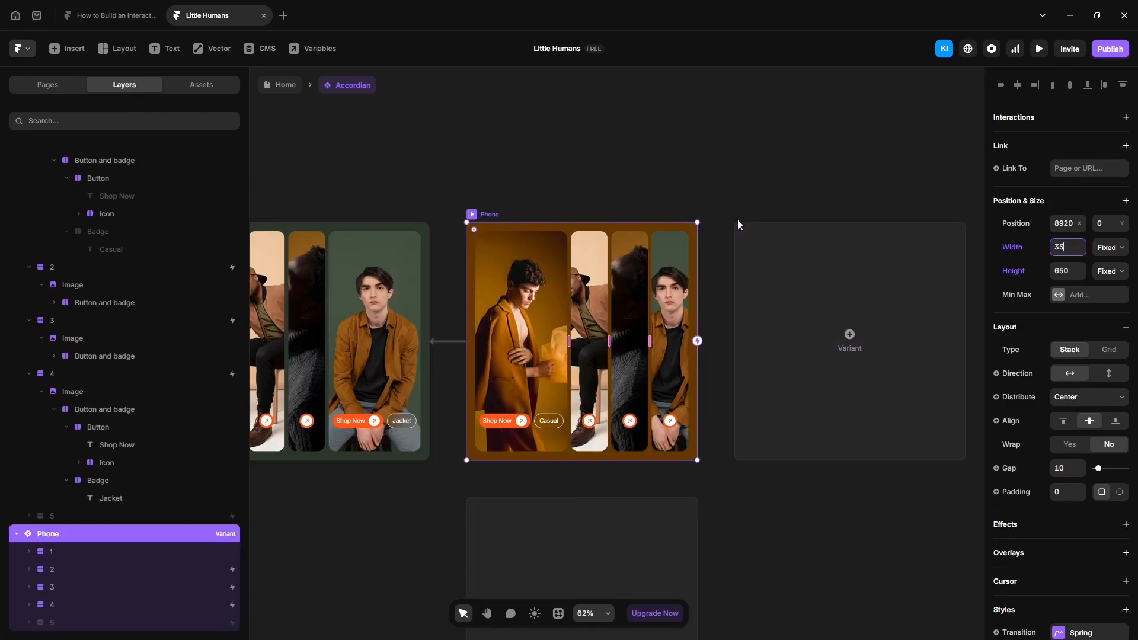
pyautogui.press('Return')
# Hide panel 4 in the Phone variant and set the width of panel 1 to 150
pyautogui.click(57, 606)
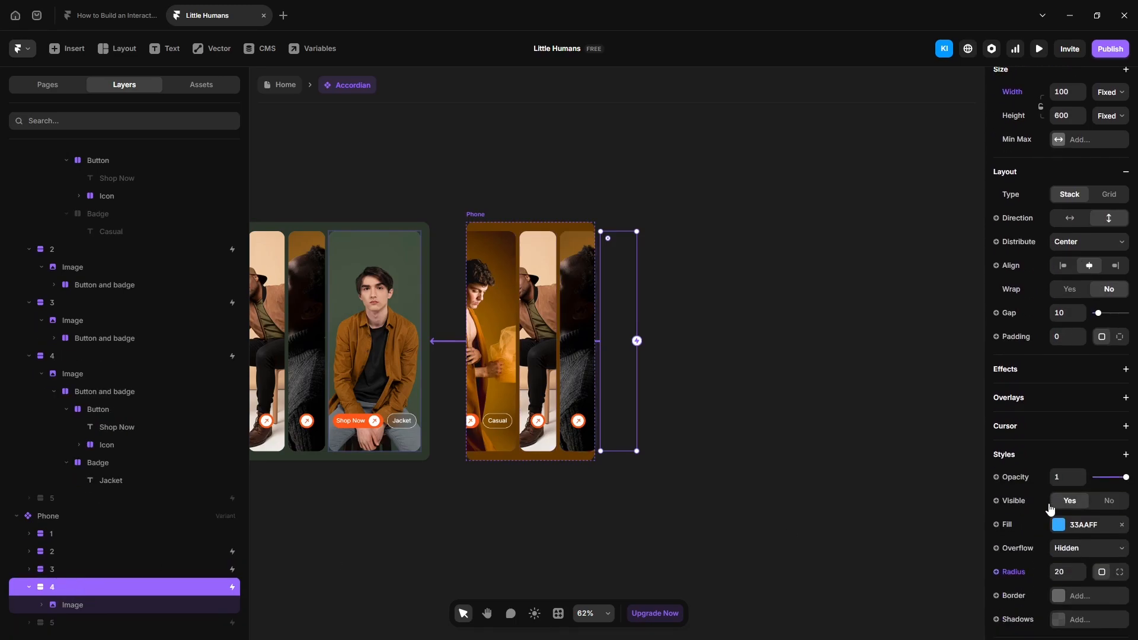
pyautogui.click(1109, 501)
pyautogui.click(79, 533)
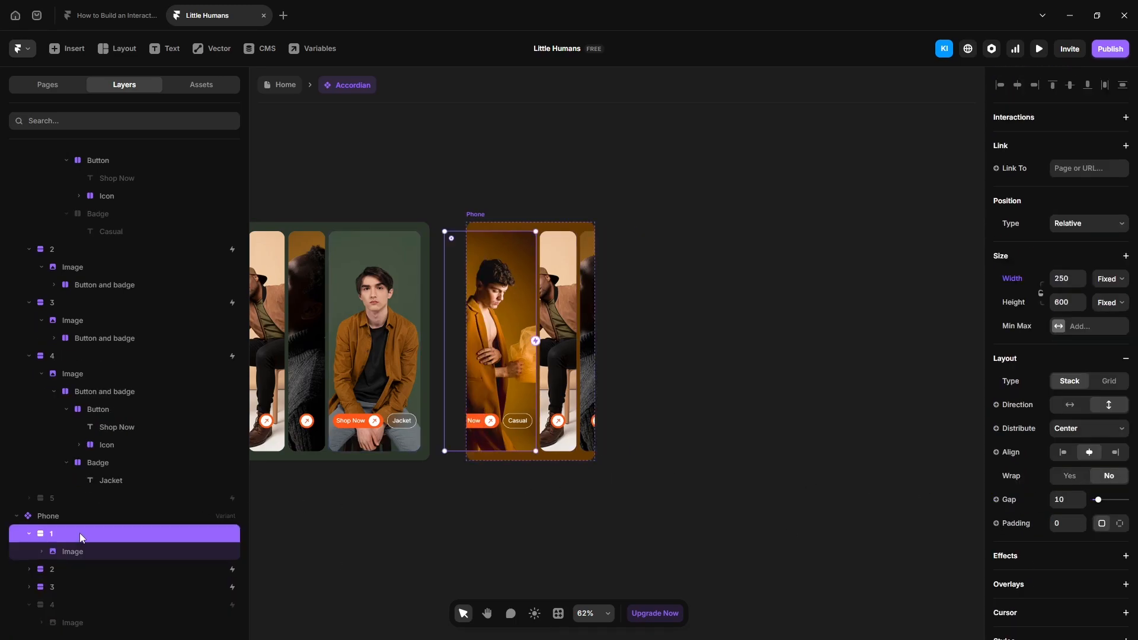
pyautogui.click(1070, 279)
pyautogui.write('150')
pyautogui.press('Return')
# Set the width of panels 2 and 3 in the Phone variant to 80
pyautogui.click(84, 569)
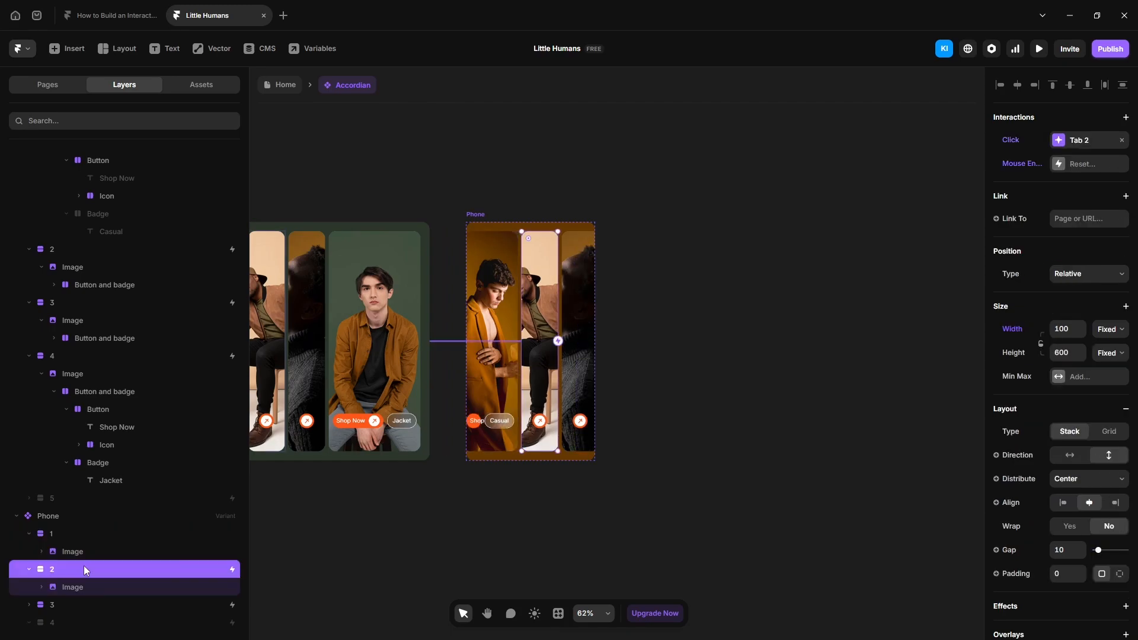
pyautogui.click(1061, 329)
pyautogui.write('80')
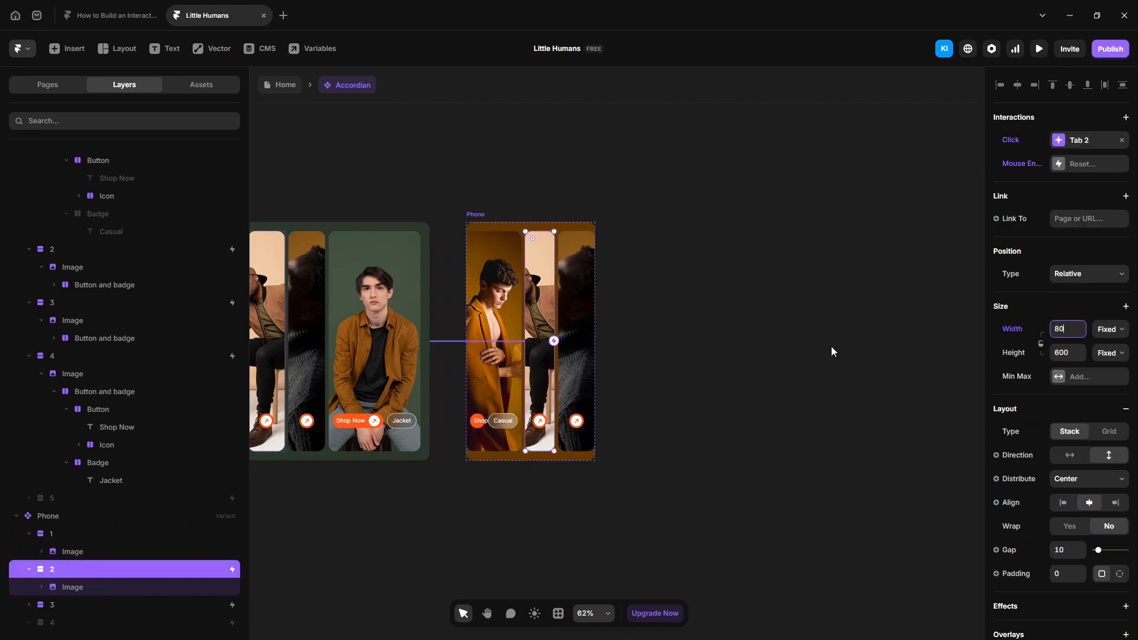
pyautogui.click(76, 605)
pyautogui.click(1065, 328)
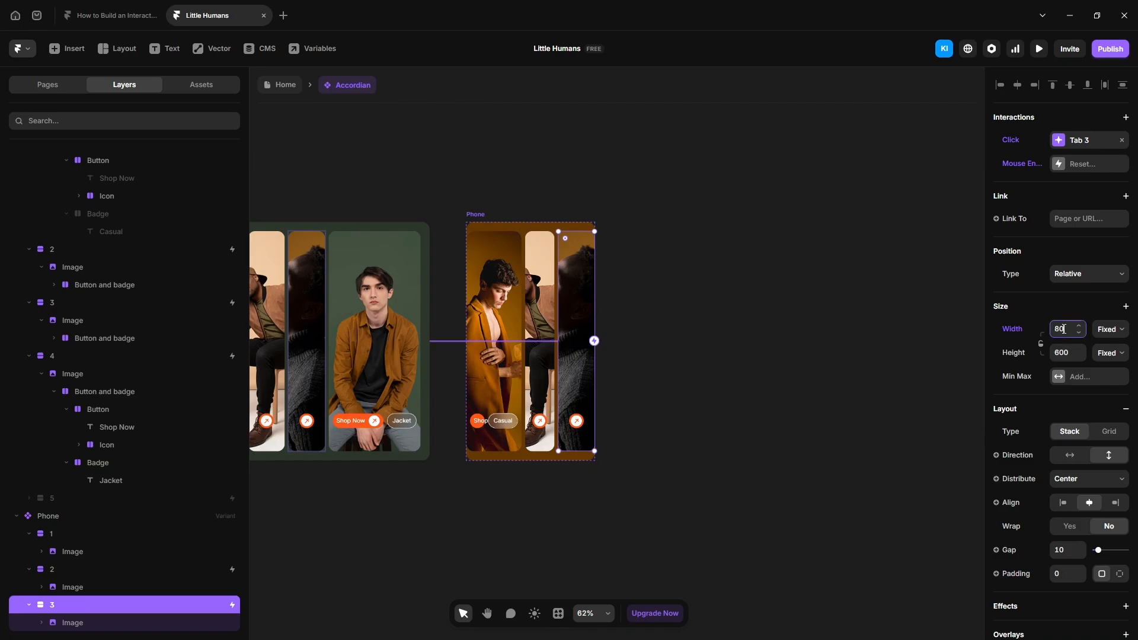
pyautogui.write('80')
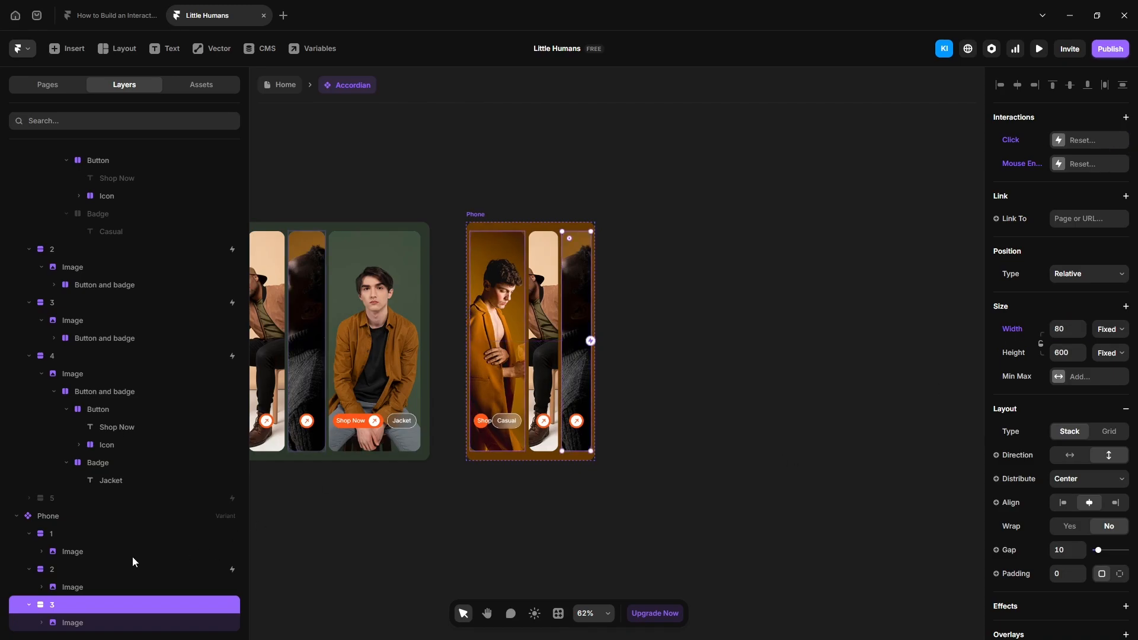
# Remove the inherited Click interactions from panels 2 and 3 of the Phone variant
pyautogui.click(80, 570)
pyautogui.click(1122, 141)
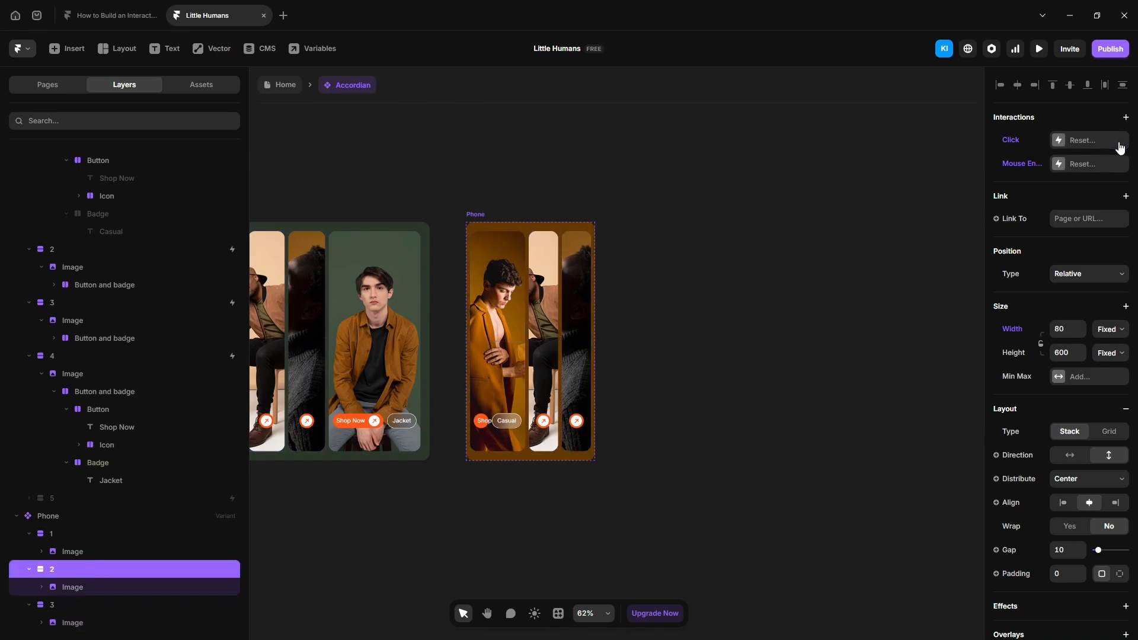
pyautogui.click(724, 332)
# Hide the Casual badge in panel 1 of the Phone variant
pyautogui.click(510, 425)
pyautogui.scroll(-5, 1075, 534)
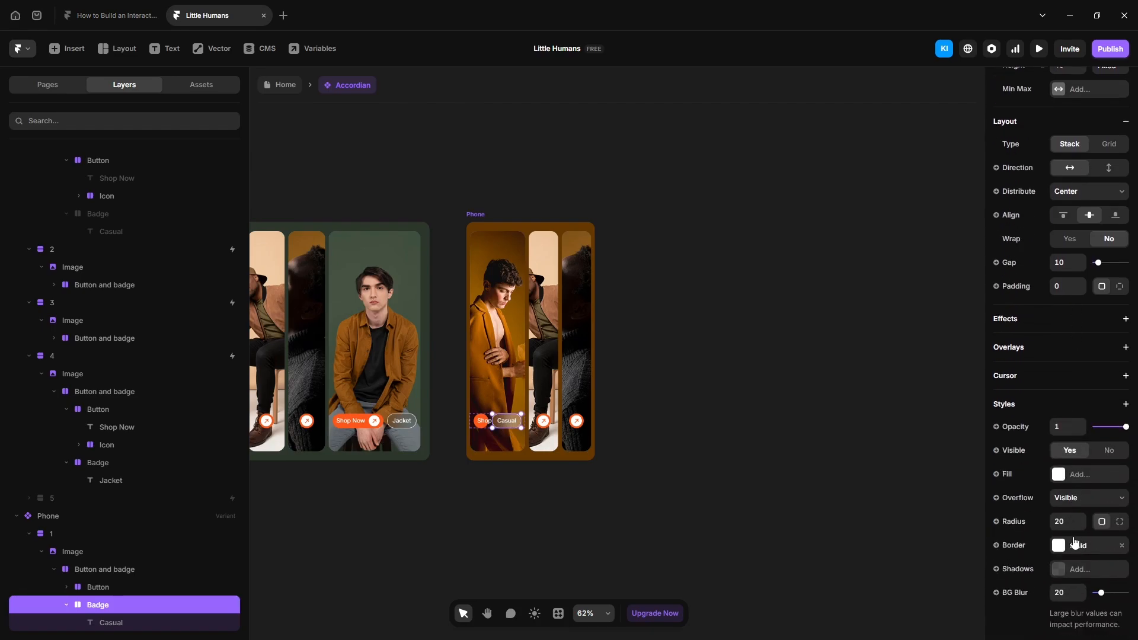
pyautogui.click(1109, 452)
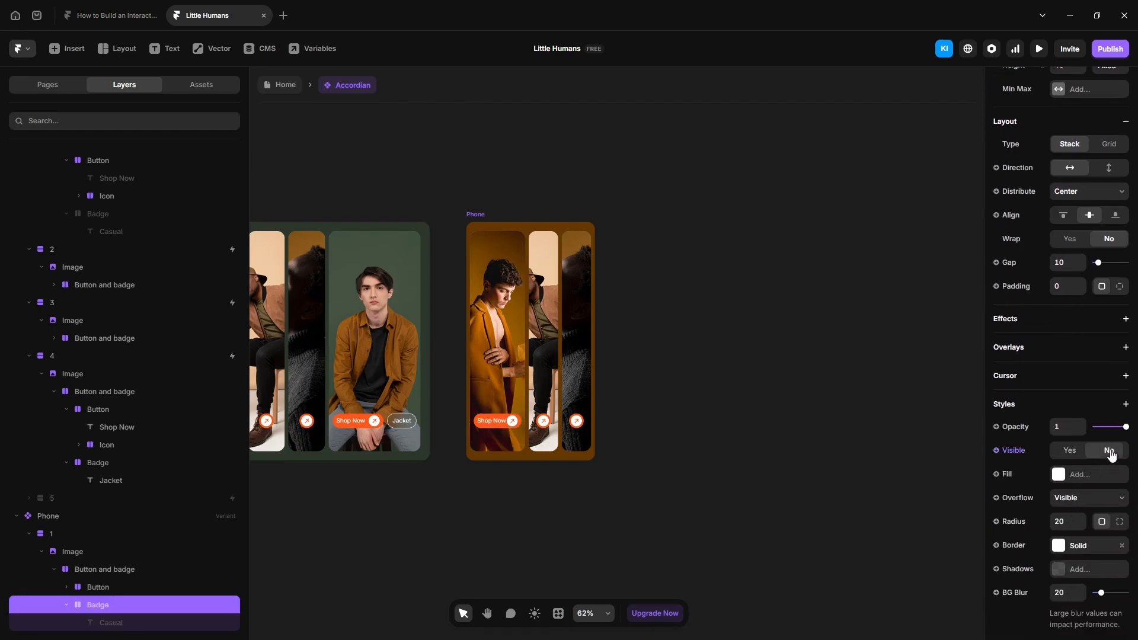
# Add two more variants based on the Phone variant
pyautogui.click(482, 215)
pyautogui.click(702, 371)
pyautogui.click(732, 382)
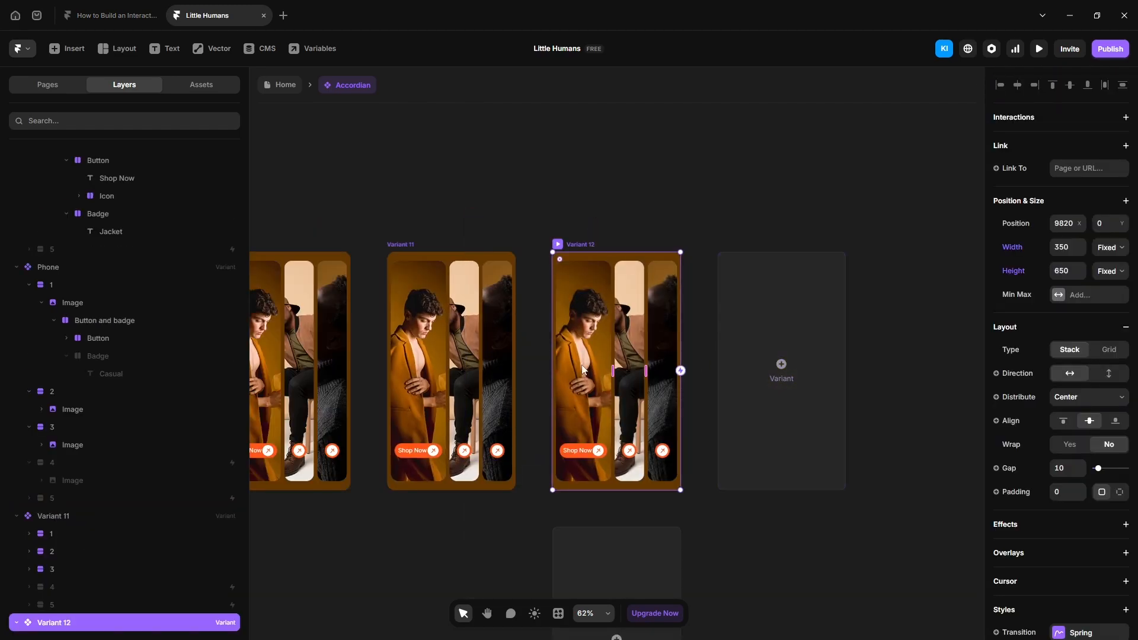
# Rename the first of the two new phone variants as Phn 2
pyautogui.doubleClick(70, 517)
pyautogui.write('P')
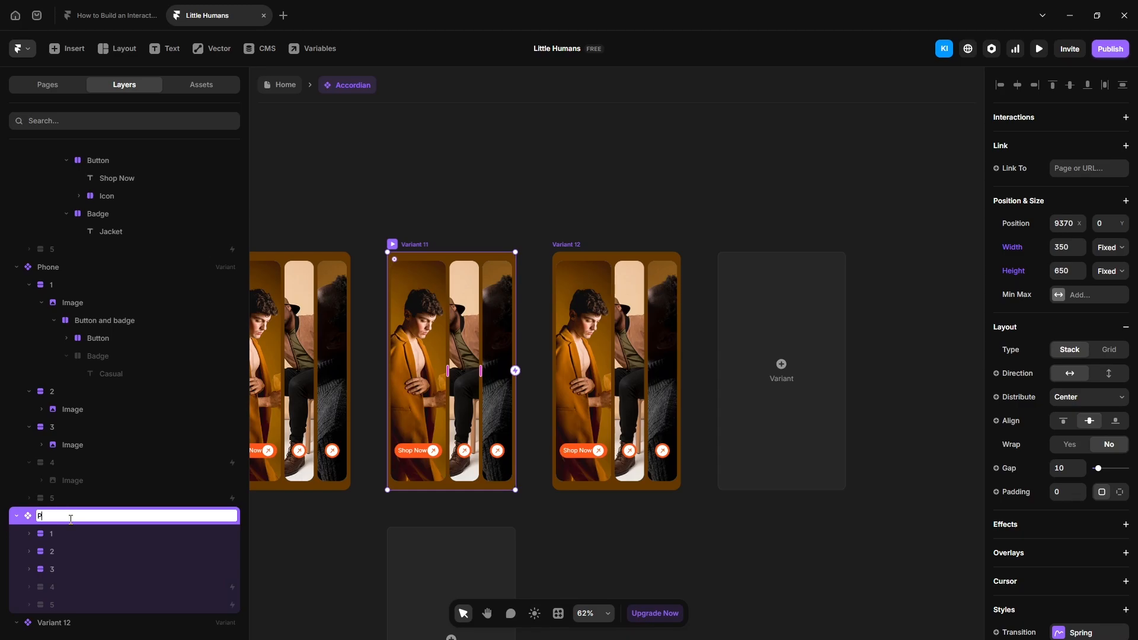
pyautogui.write('hn 2')
pyautogui.press('Return')
# Rename the second of the two new phone variants as Phn 3
pyautogui.doubleClick(53, 623)
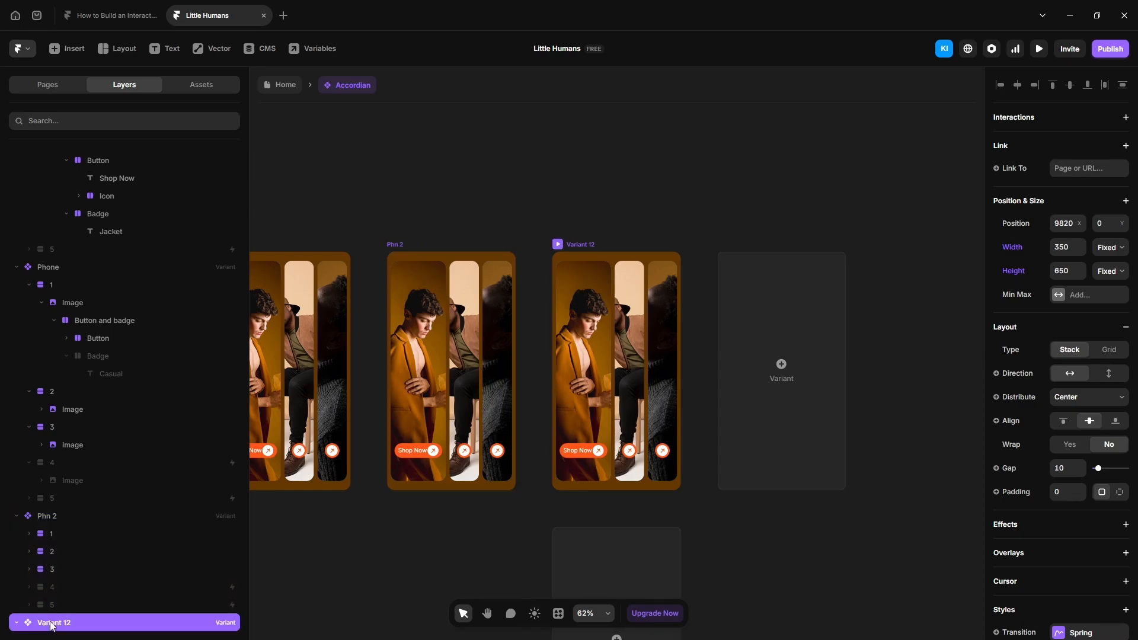
pyautogui.write('Phn ')
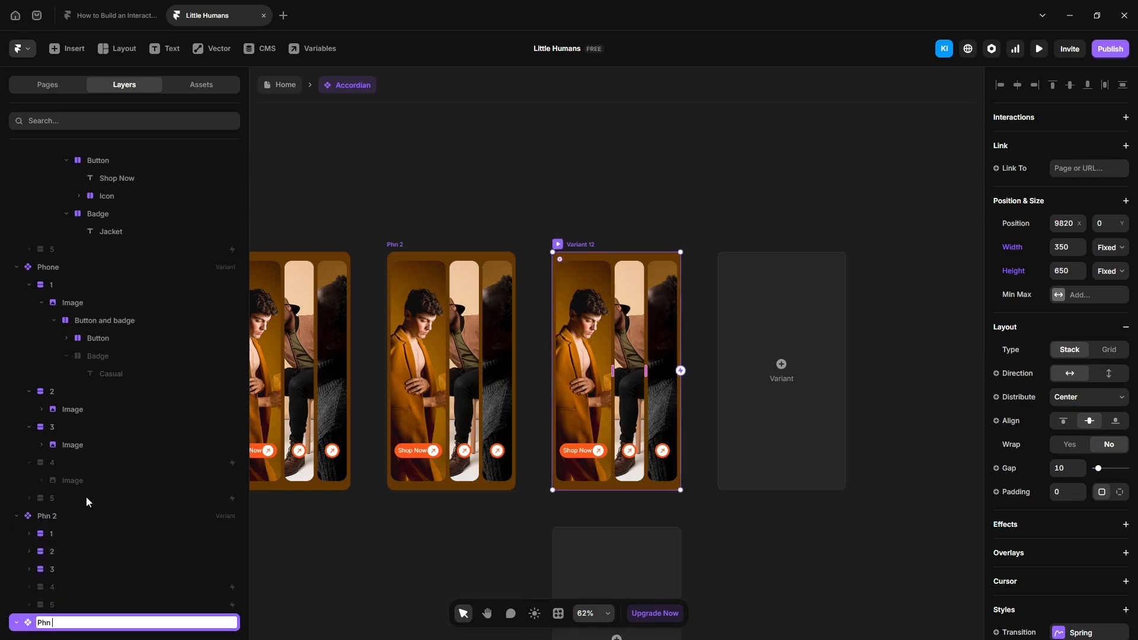
pyautogui.write('3')
pyautogui.press('Return')
# Set the width of panel 1 in the Phn 2 variant to 80
pyautogui.scroll(2, 418, 305)
pyautogui.keyDown('ctrl'); pyautogui.click(419, 307); pyautogui.keyUp('ctrl')
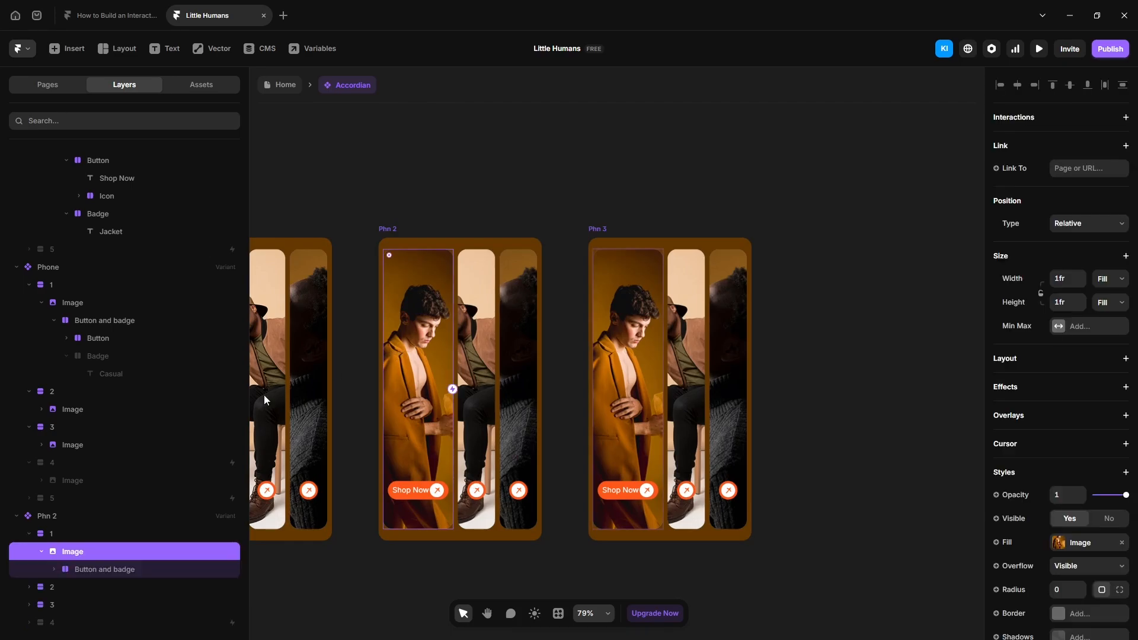
pyautogui.click(67, 535)
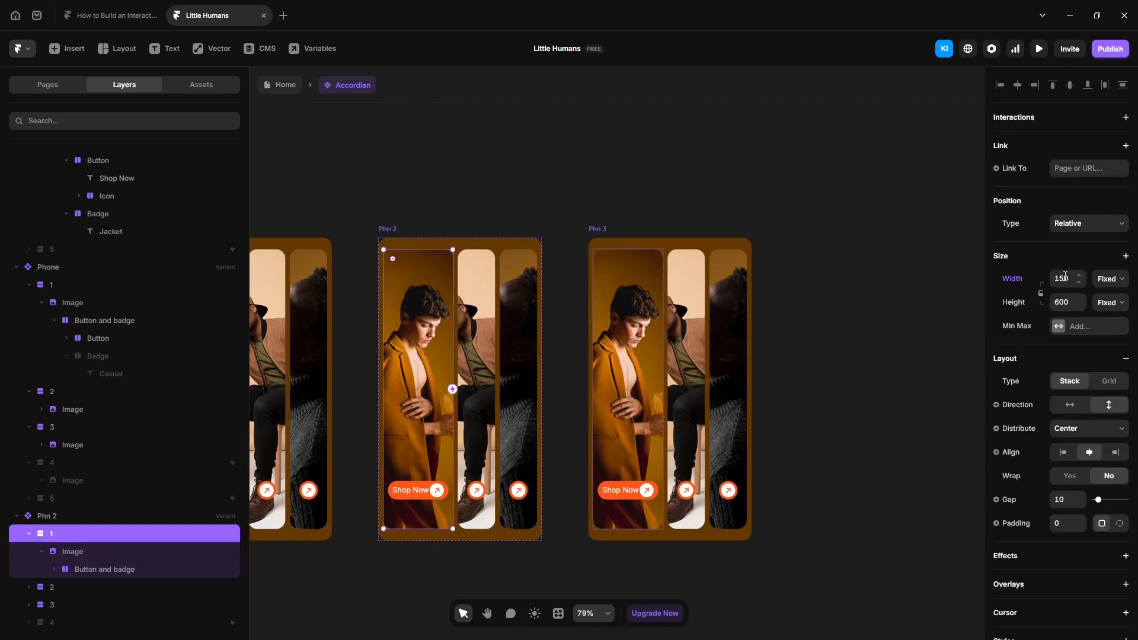
pyautogui.click(1066, 277)
pyautogui.press('Return')
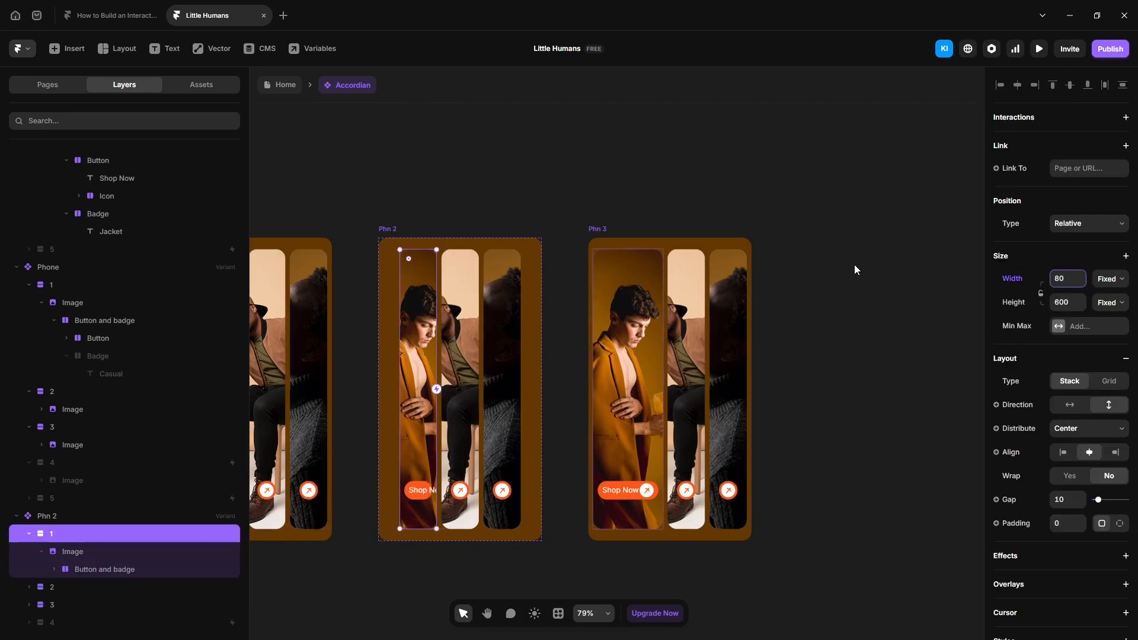
# Hide the Shop Now text in the button of panel 1 in the Phn 2 variant
pyautogui.scroll(-2, 94, 506)
pyautogui.click(54, 510)
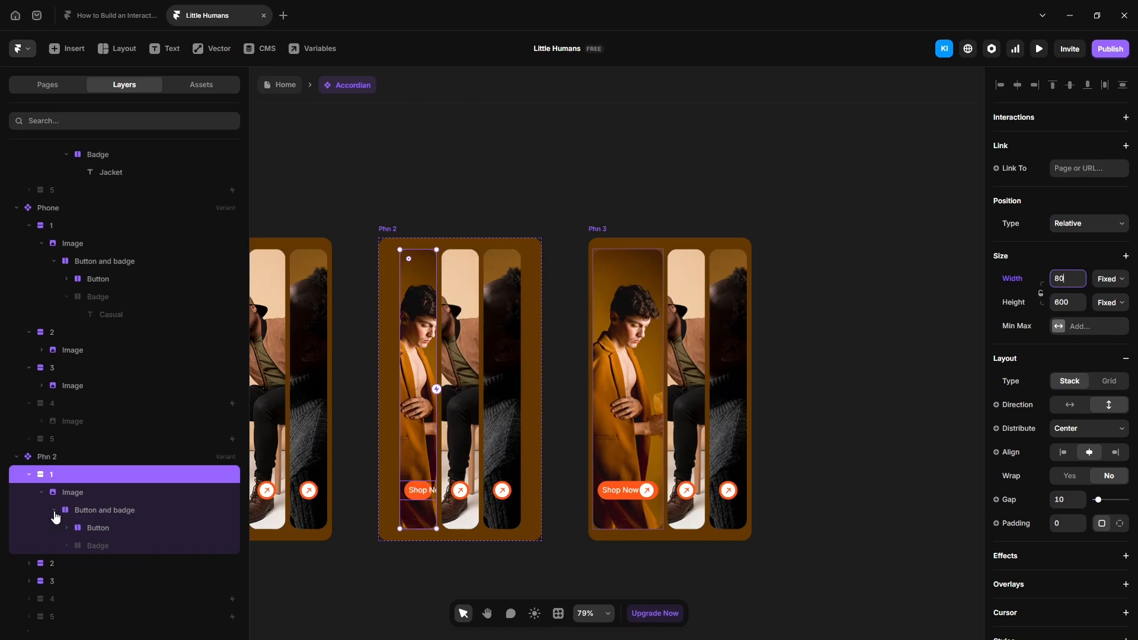
pyautogui.click(98, 529)
pyautogui.click(117, 546)
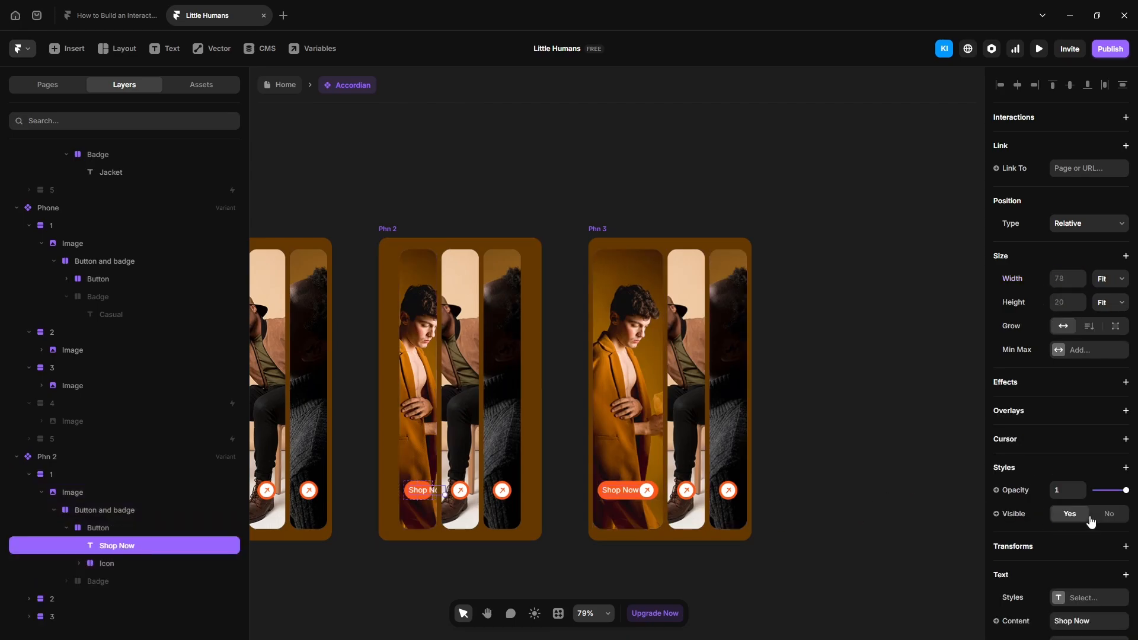
pyautogui.click(1098, 515)
# Make panel 1's button in Phn 2 fit its content in width and height, with uniform padding on all sides
pyautogui.click(74, 527)
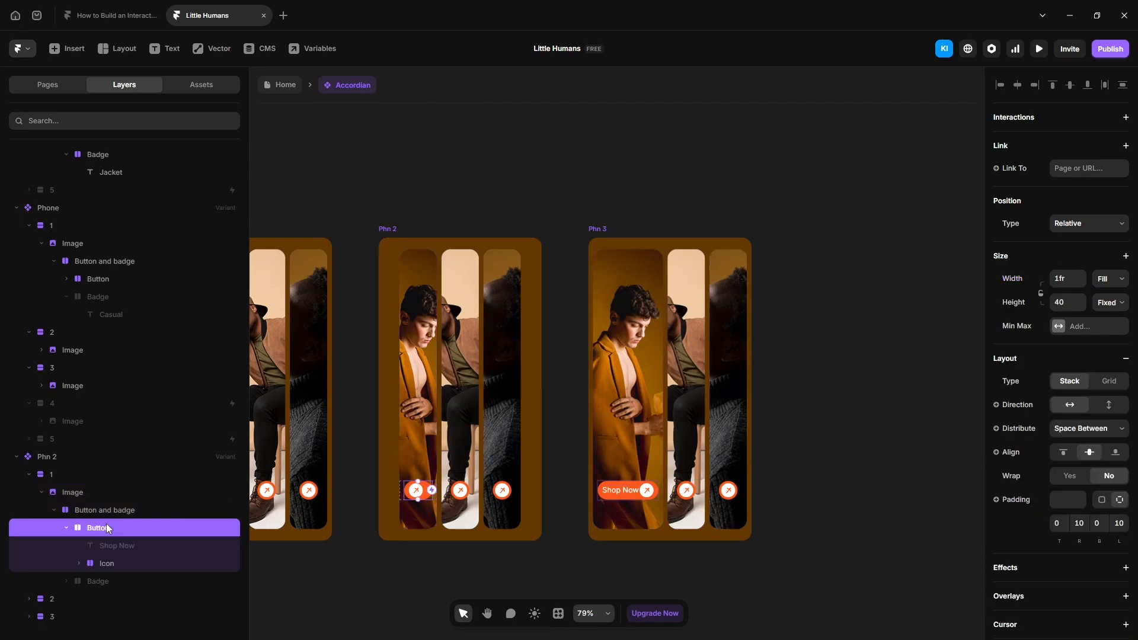
pyautogui.click(1112, 289)
pyautogui.click(1112, 338)
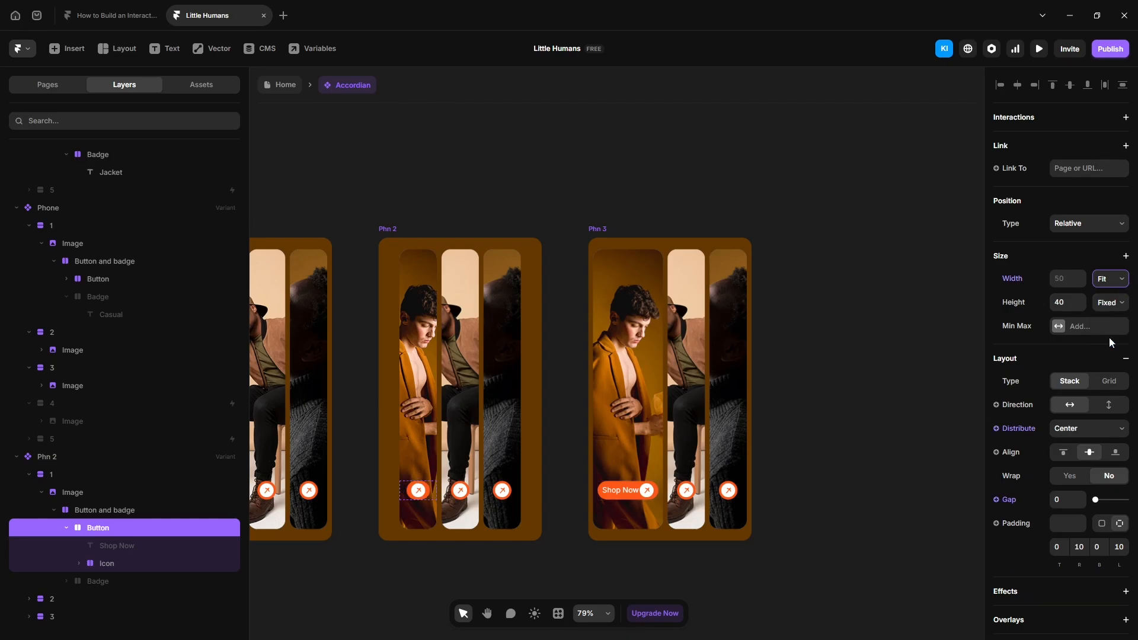
pyautogui.click(1111, 304)
pyautogui.click(1112, 362)
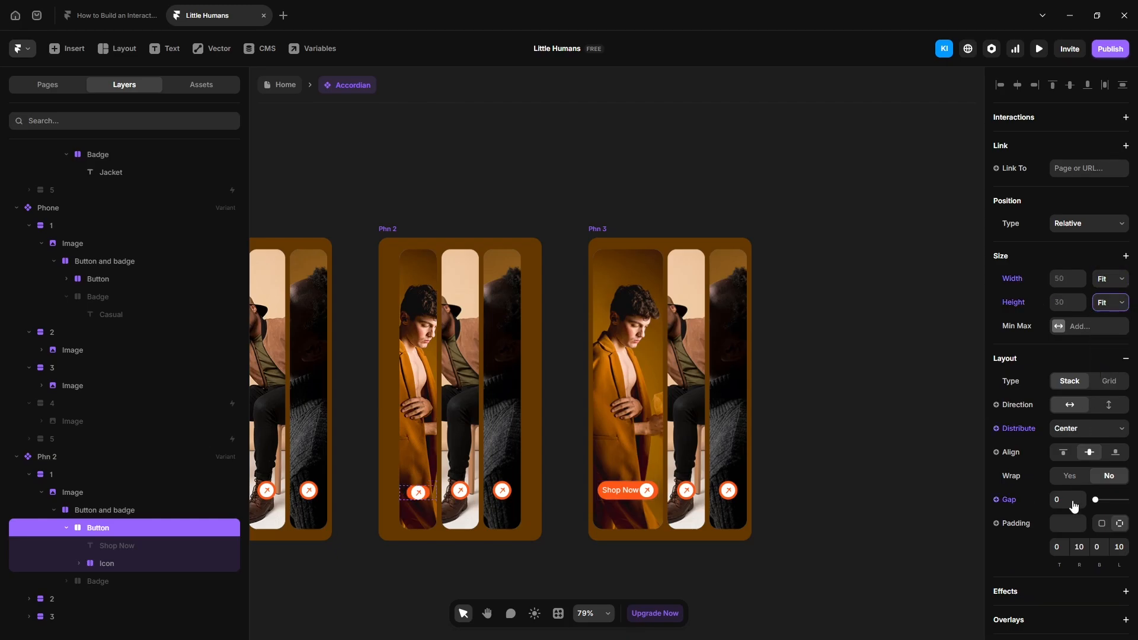
pyautogui.click(1103, 524)
pyautogui.click(1075, 530)
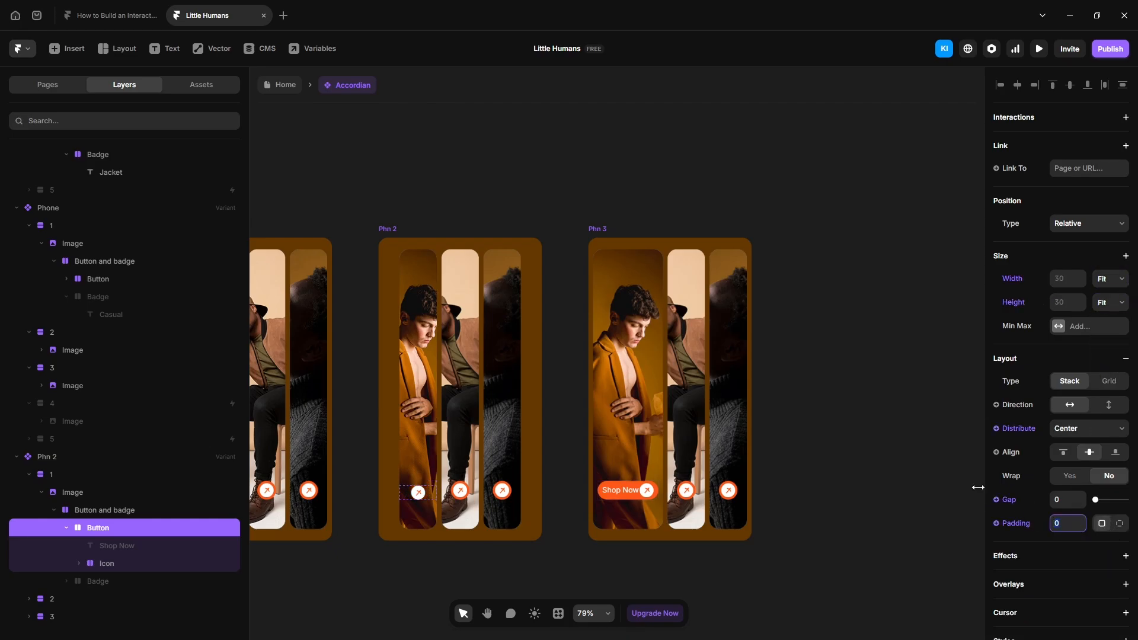
# Set the width of panel 2 in the Phn 2 variant to 150
pyautogui.click(460, 309)
pyautogui.click(53, 600)
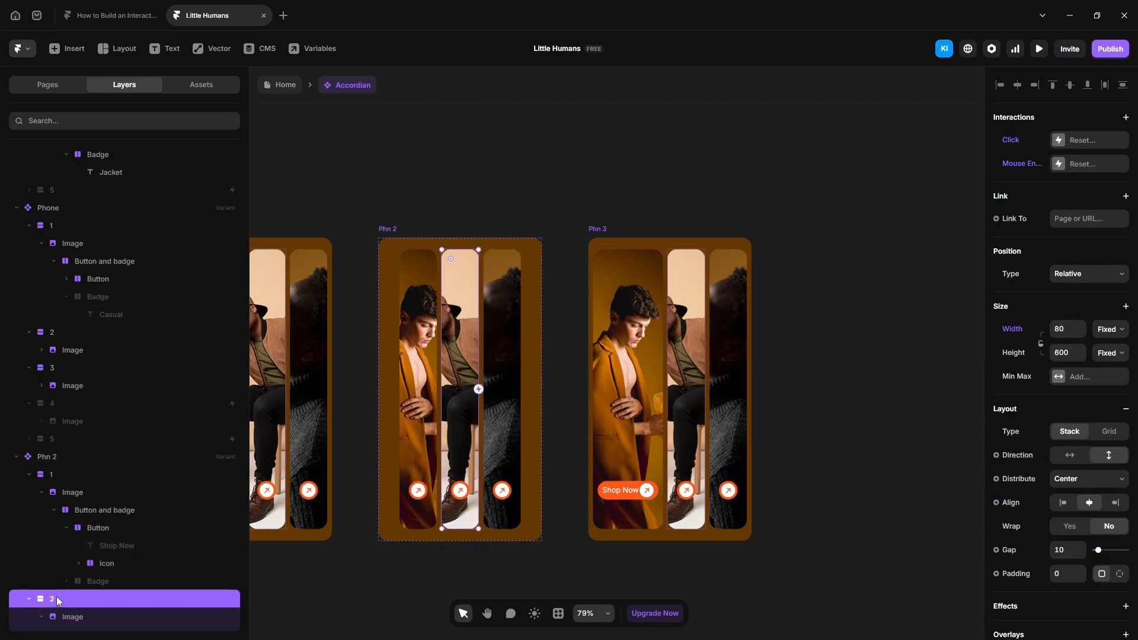
pyautogui.click(1068, 329)
pyautogui.write('15')
pyautogui.press('Return')
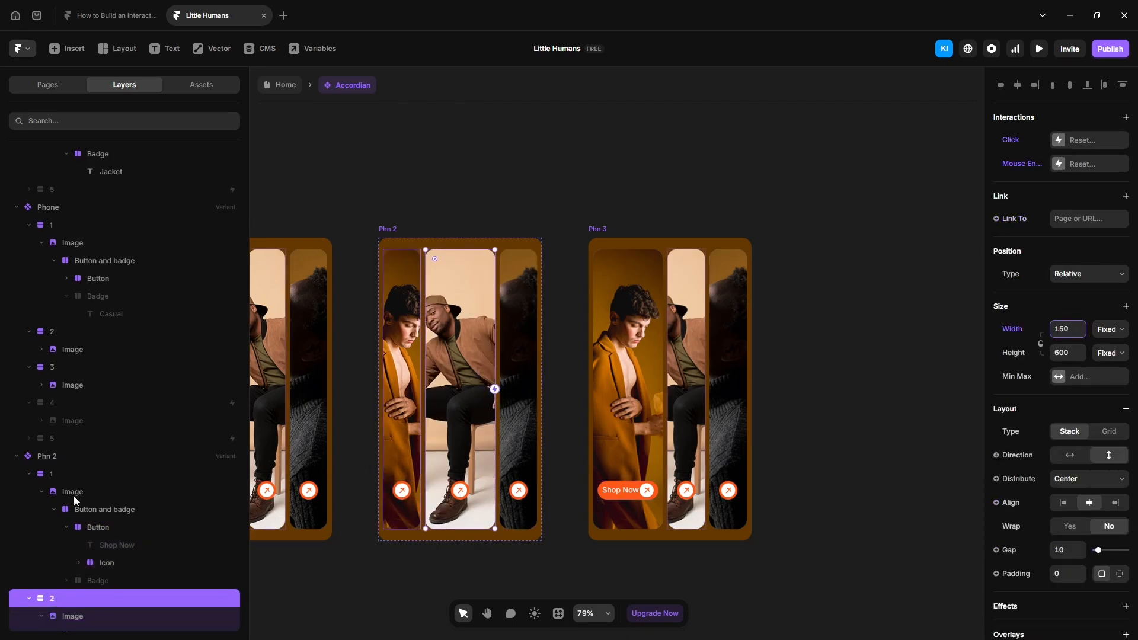
# Make the Shop Now text visible in the button of panel 2 in the Phn 2 variant
pyautogui.scroll(-3, 50, 466)
pyautogui.click(54, 462)
pyautogui.click(101, 481)
pyautogui.click(104, 498)
pyautogui.click(1068, 511)
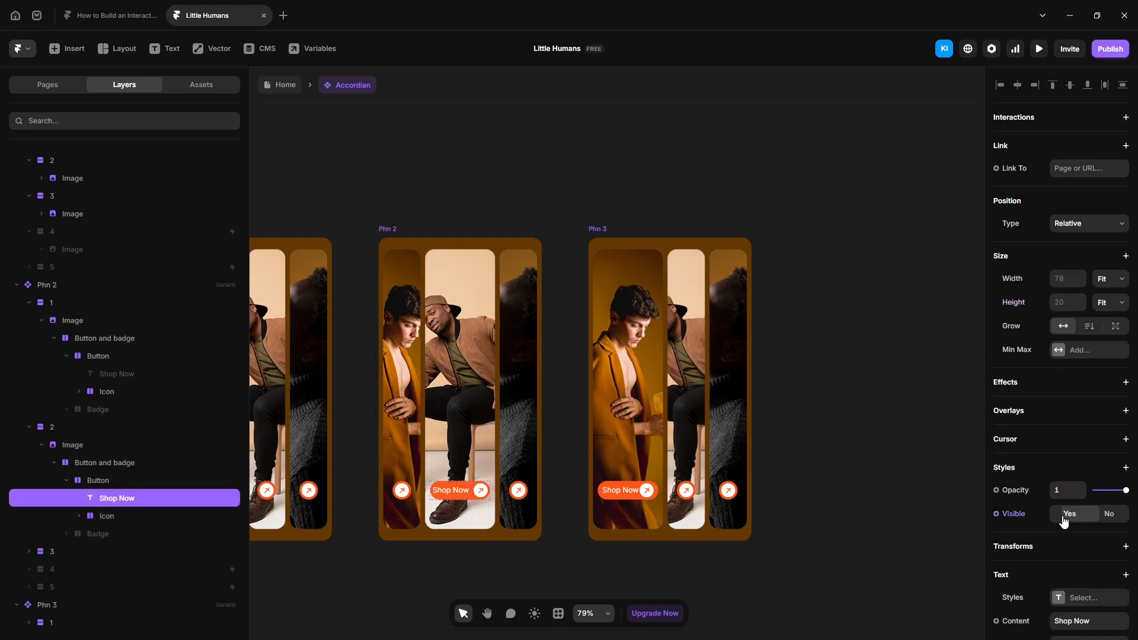
# Set the top and bottom padding of panel 2's button in the Phn 2 variant to 5
pyautogui.press('Escape')
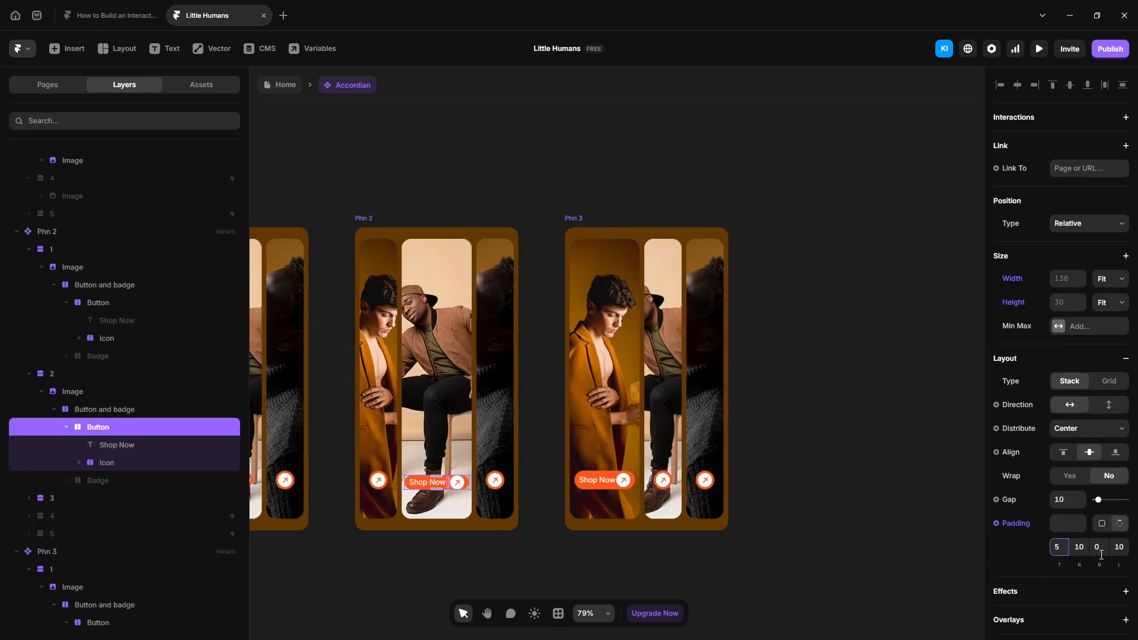
pyautogui.click(1101, 553)
pyautogui.write('5')
pyautogui.click(829, 540)
# Set panel 1's button in the Phone variant to fit-content height with top and bottom padding of 5
pyautogui.hscroll(-5, 579, 549)
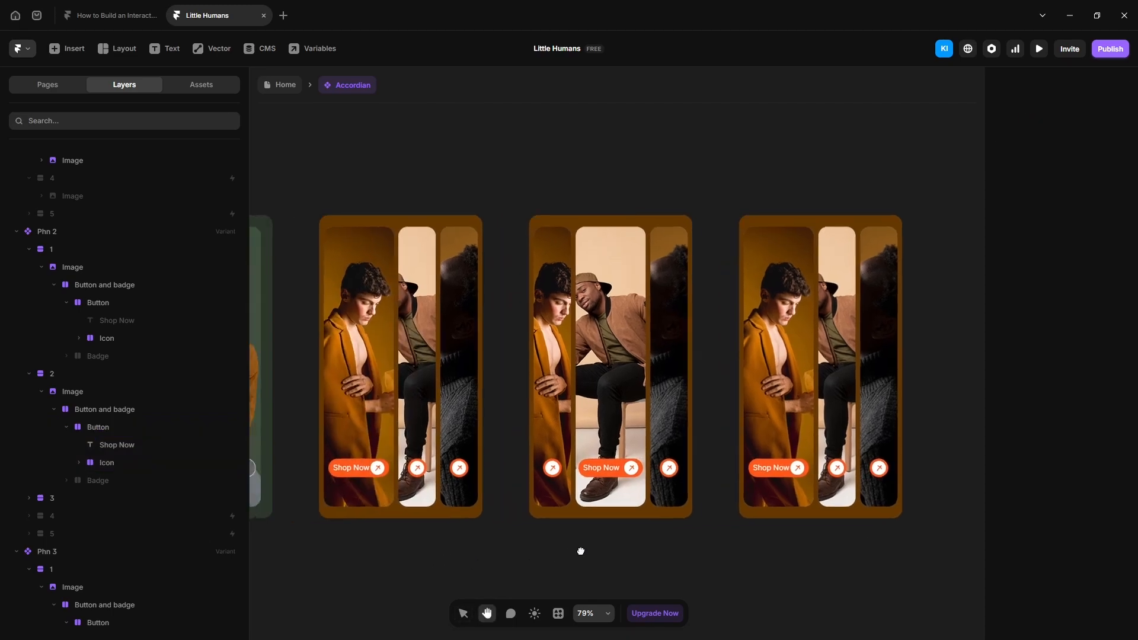
pyautogui.click(374, 478)
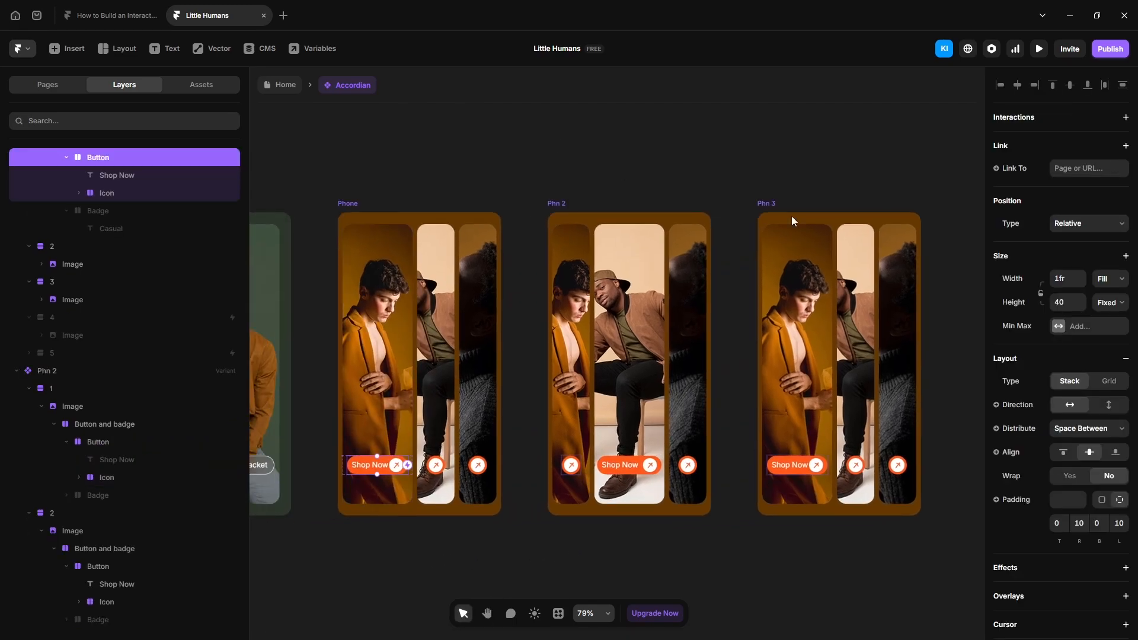
pyautogui.click(1112, 304)
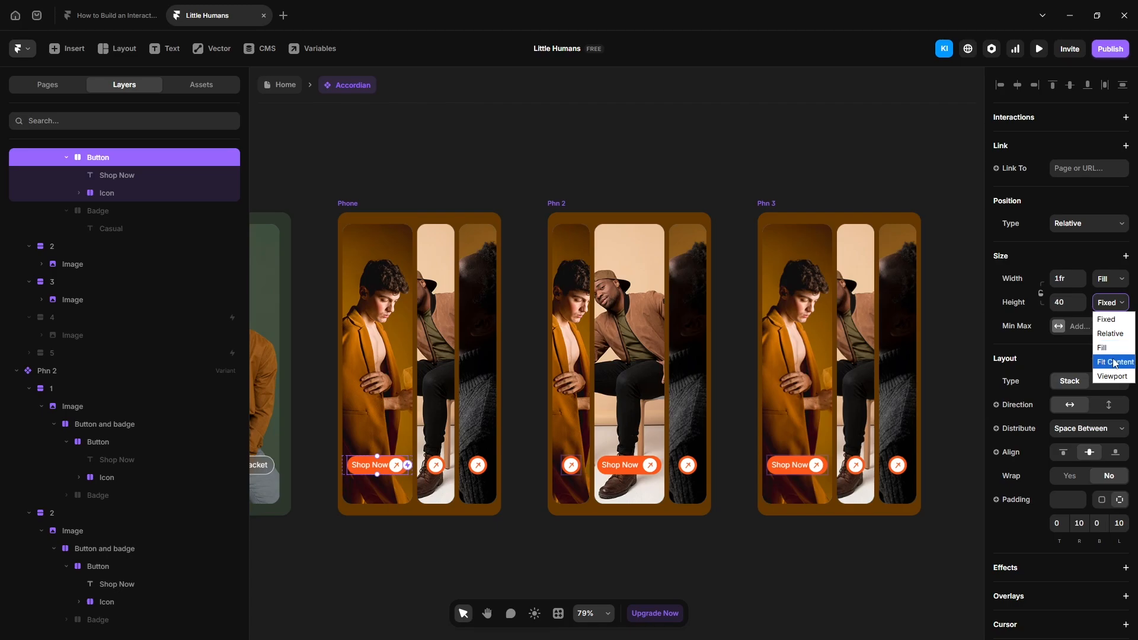
pyautogui.click(1114, 361)
pyautogui.write('5')
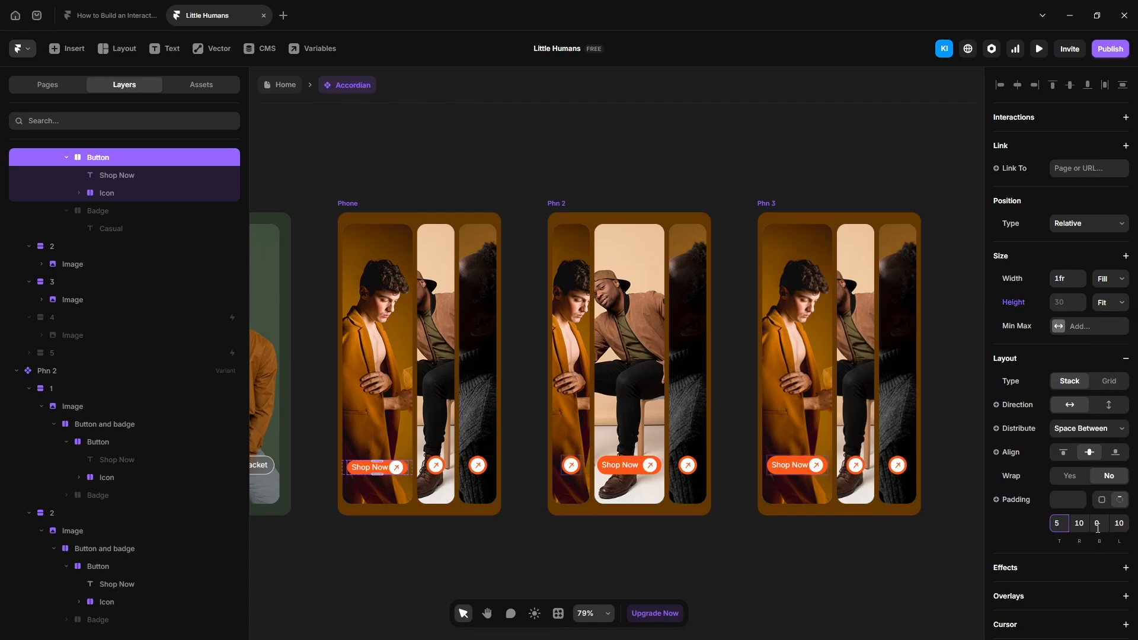
pyautogui.click(856, 575)
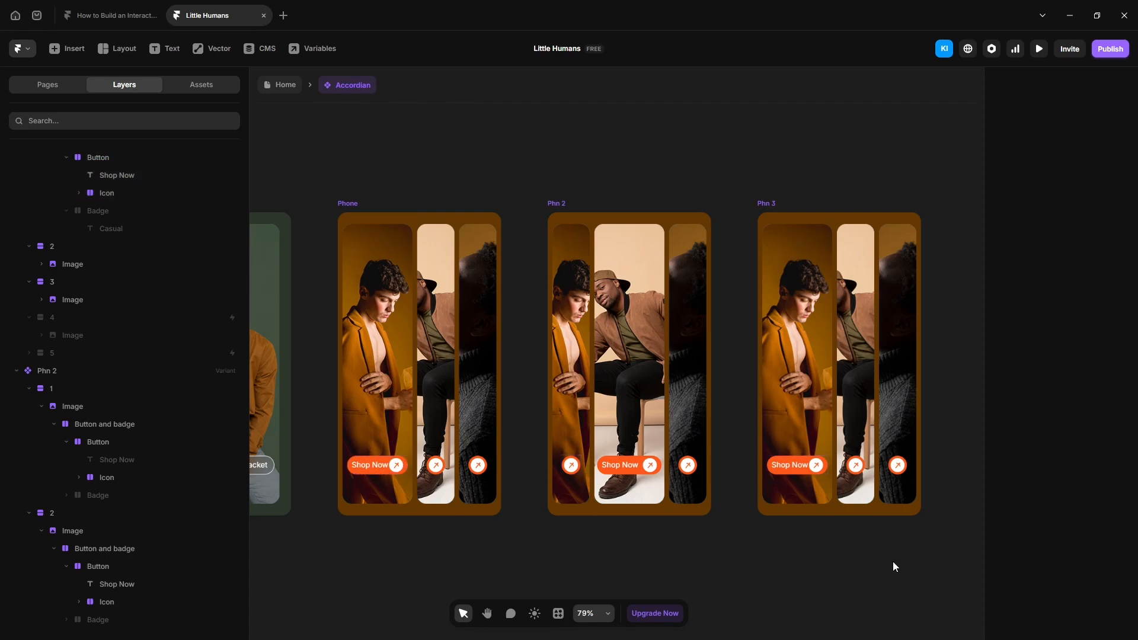
# Set the width of panel 1 in the Phn 3 variant to 80
pyautogui.moveTo(895, 566); pyautogui.dragTo(749, 546)
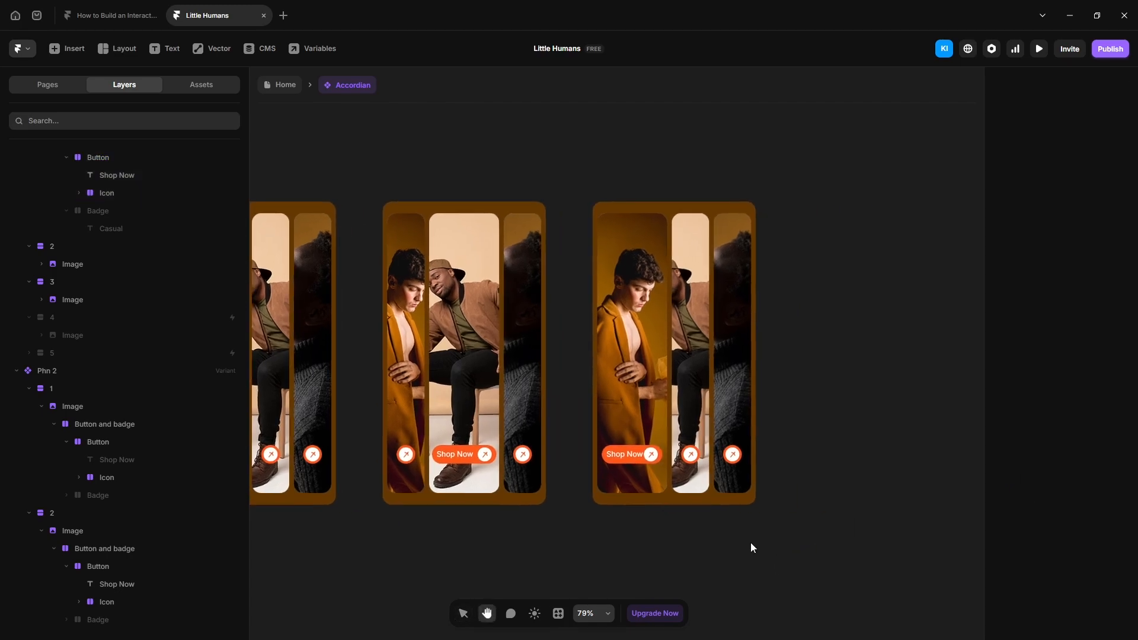
pyautogui.click(647, 491)
pyautogui.click(1067, 278)
pyautogui.write('80')
pyautogui.press('Return')
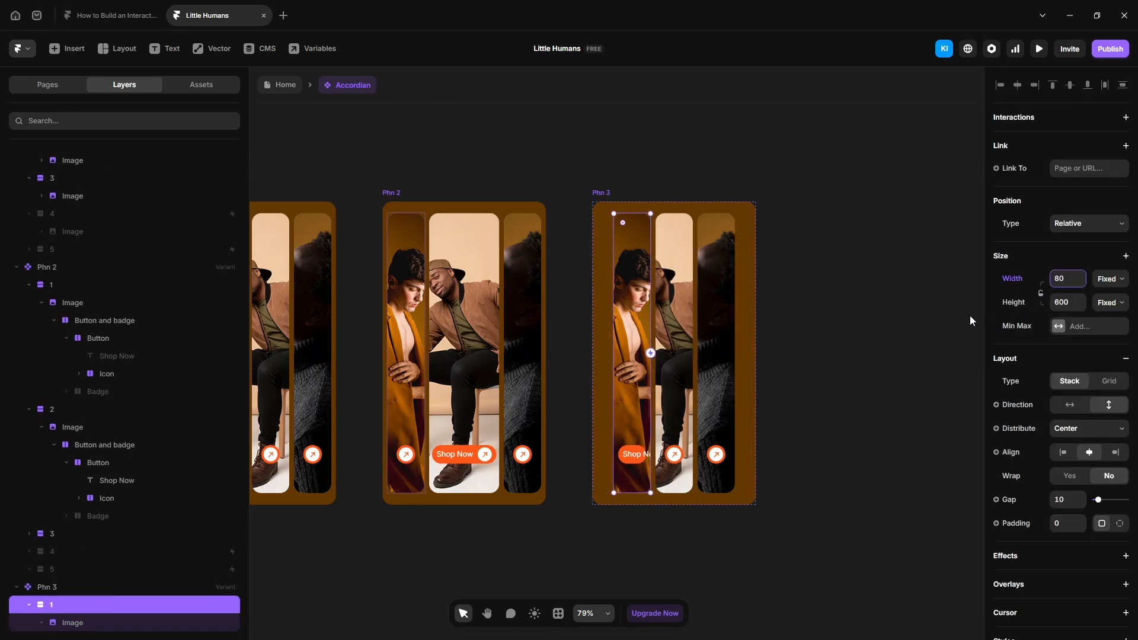
# Hide the Shop Now text in the button of panel 1 in the Phn 3 variant
pyautogui.scroll(-3, 81, 569)
pyautogui.click(168, 523)
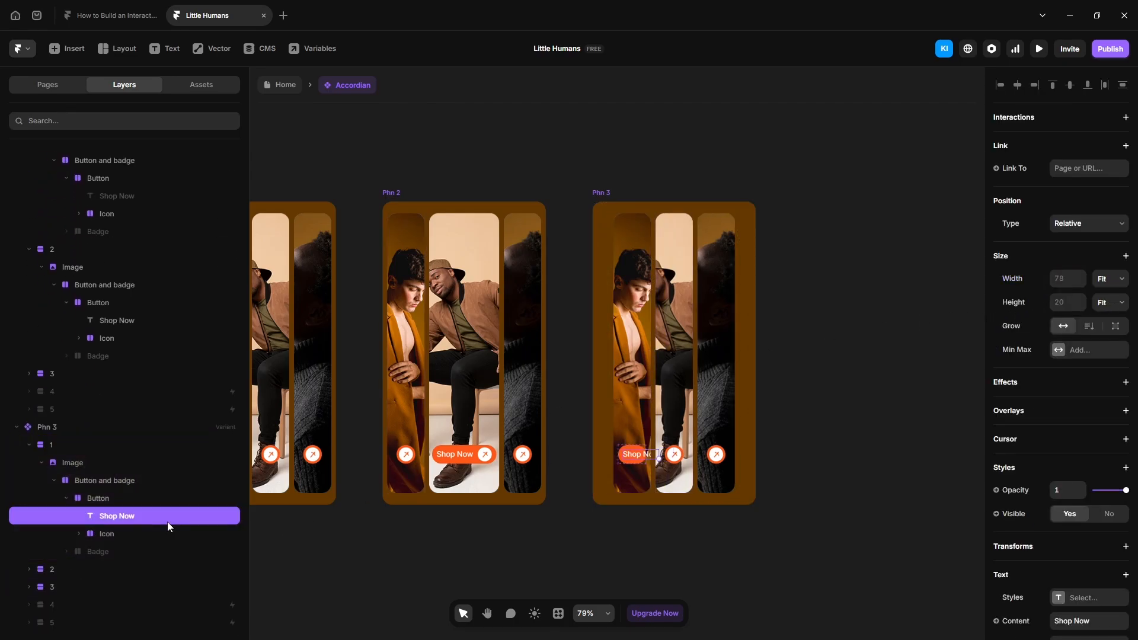
pyautogui.hotkey('ctrl', 'shift', 'h')
# Make panel 1's button in Phn 3 fit its content in width and height, with a uniform padding of 5
pyautogui.click(98, 501)
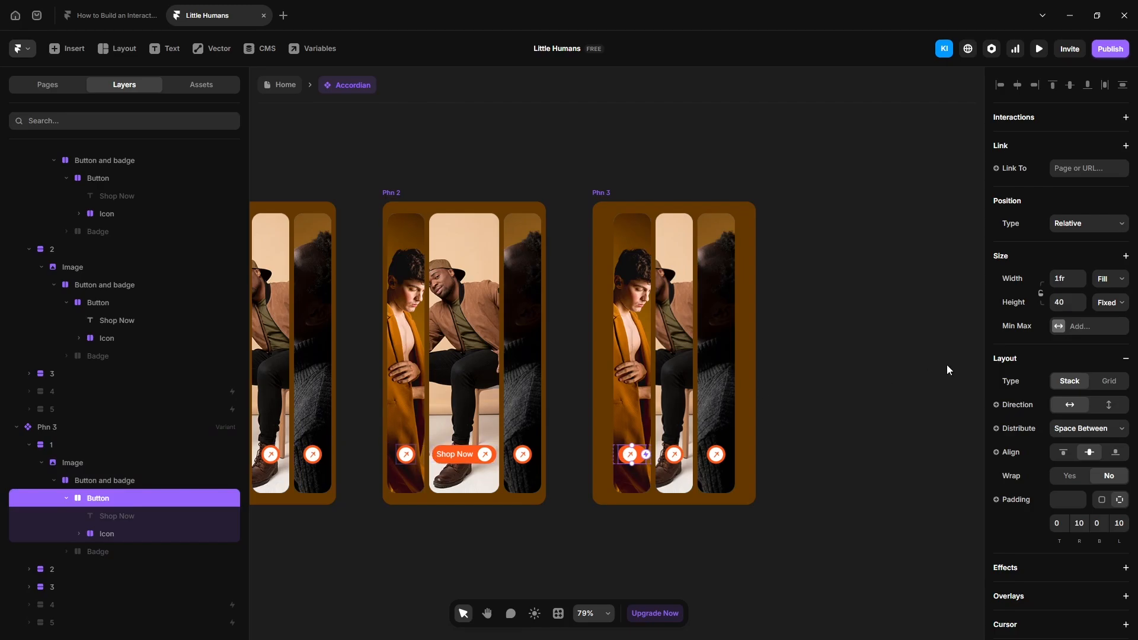
pyautogui.click(1116, 284)
pyautogui.click(1110, 339)
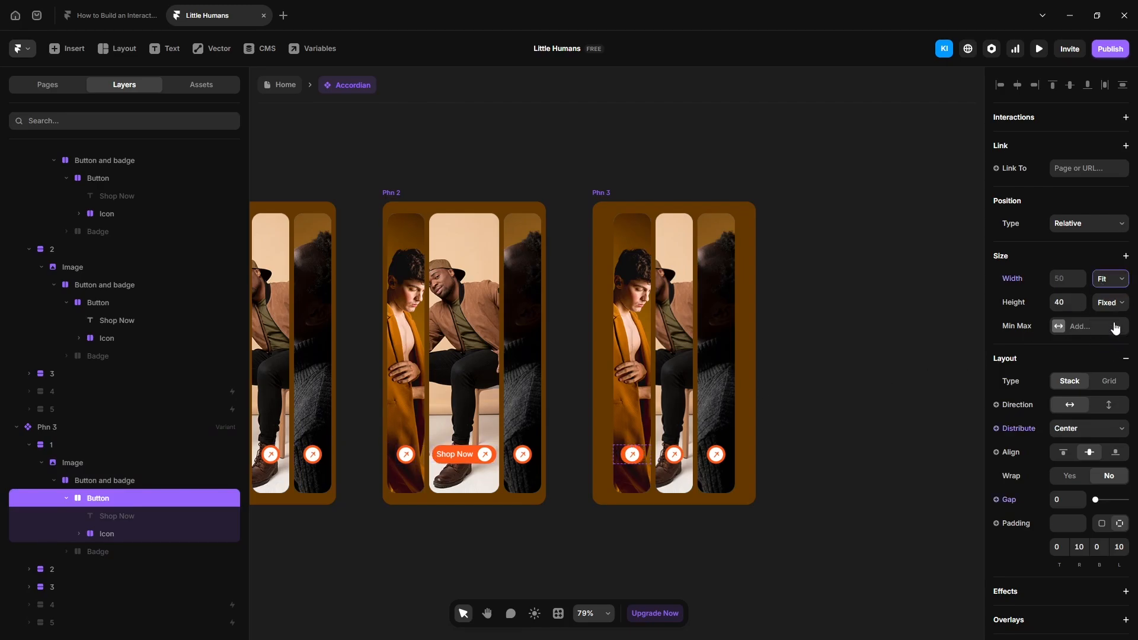
pyautogui.click(1113, 305)
pyautogui.click(1114, 362)
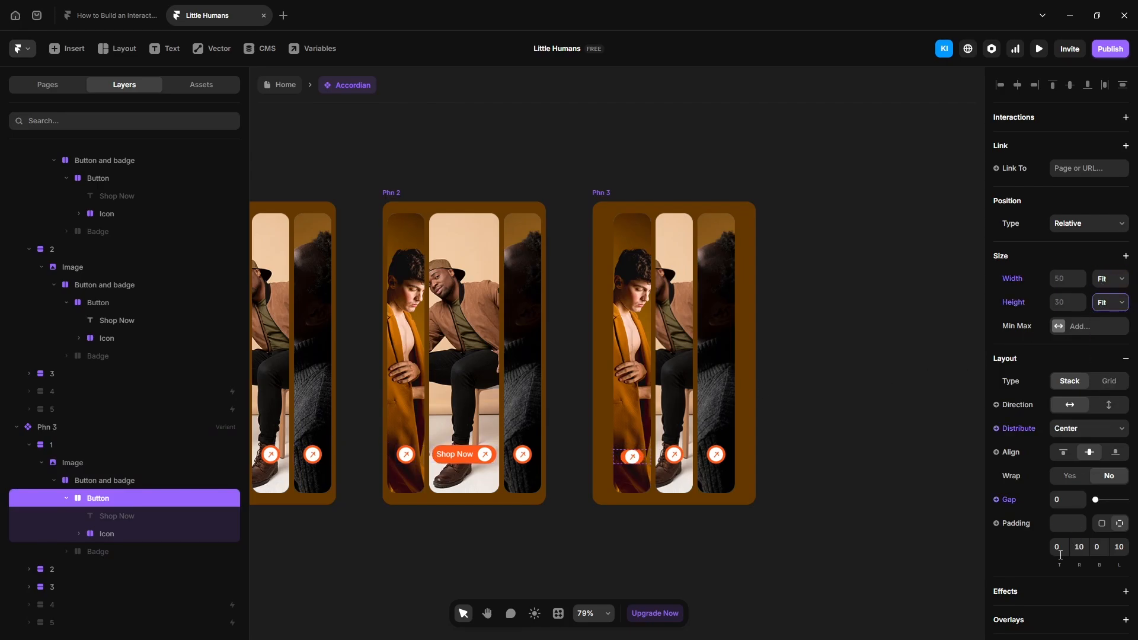
pyautogui.click(1060, 549)
pyautogui.click(1101, 525)
pyautogui.write('5')
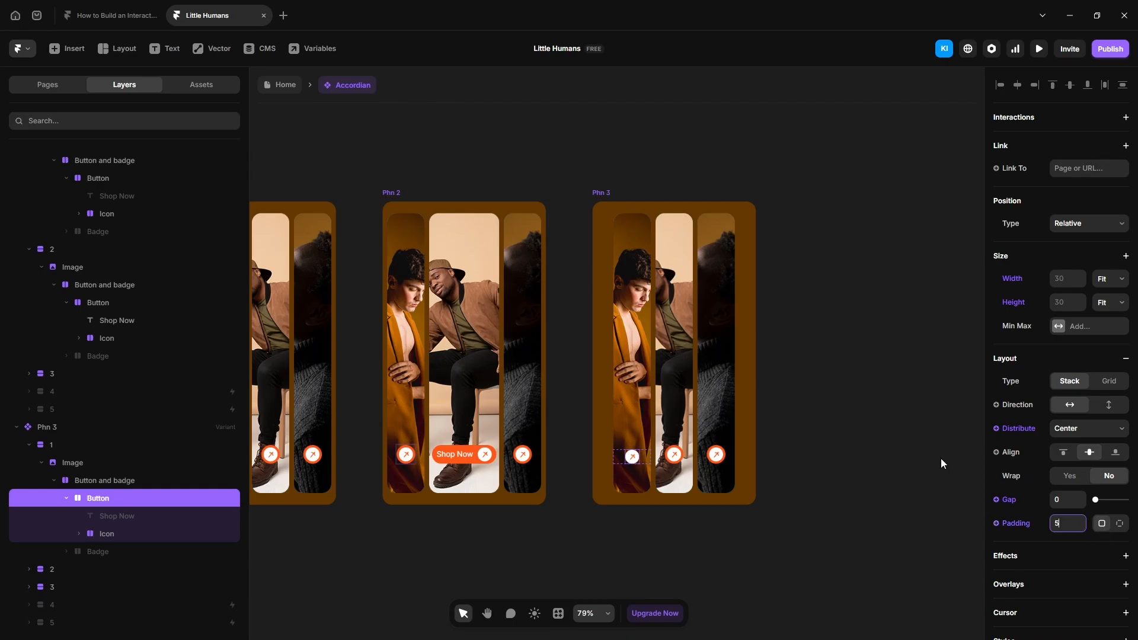
pyautogui.press('Return')
# Set the width of panel 3 in the Phn 3 variant to 150
pyautogui.click(721, 482)
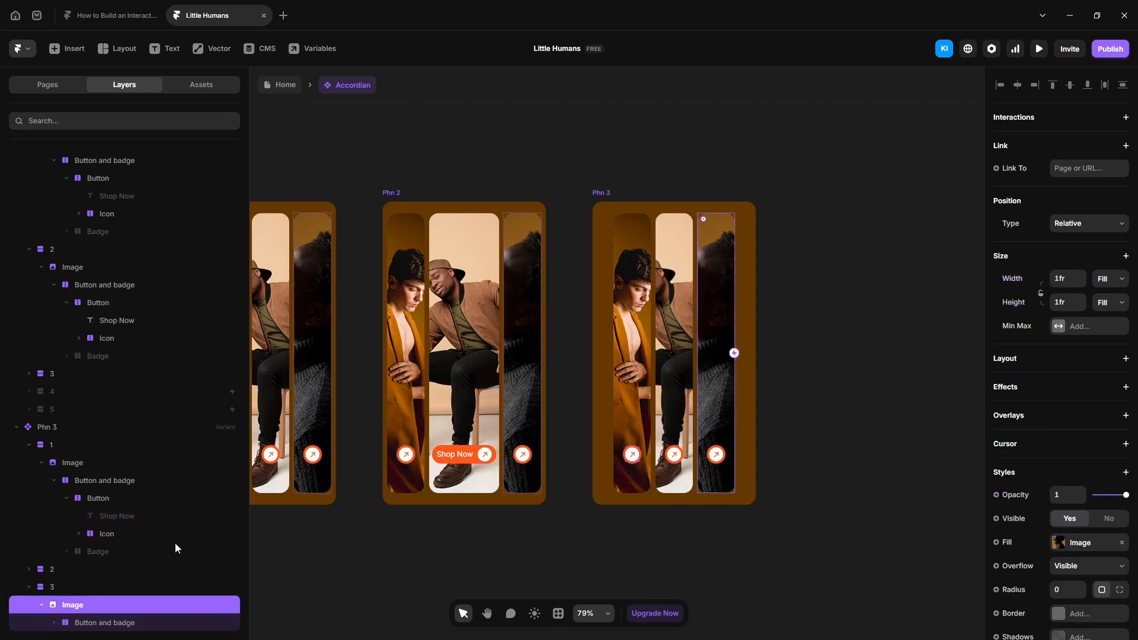
pyautogui.click(163, 587)
pyautogui.click(1065, 329)
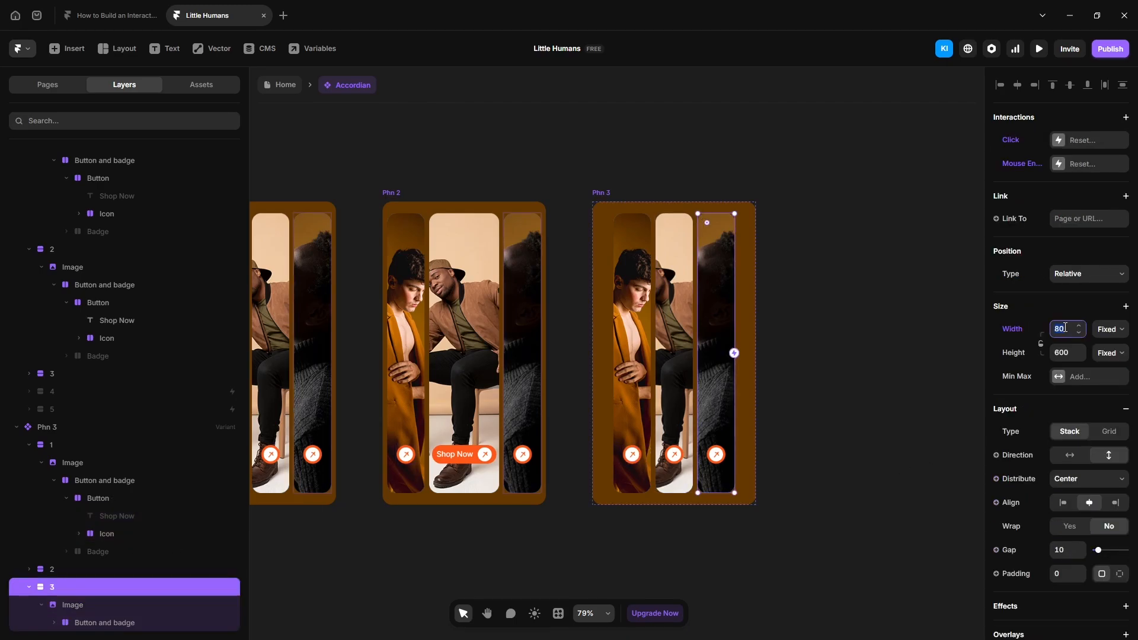
pyautogui.write('150')
pyautogui.press('Return')
# Make the Shop Now text visible in the button of panel 3 in the Phn 3 variant
pyautogui.scroll(-1, 119, 533)
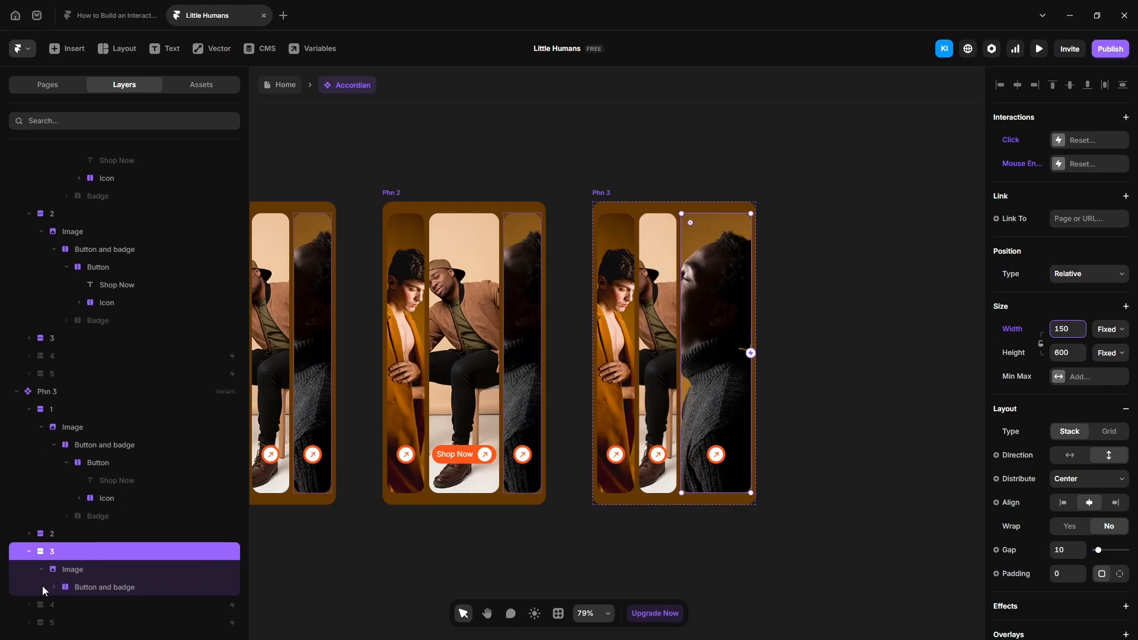
pyautogui.click(54, 587)
pyautogui.scroll(-1, 114, 564)
pyautogui.click(66, 570)
pyautogui.click(112, 587)
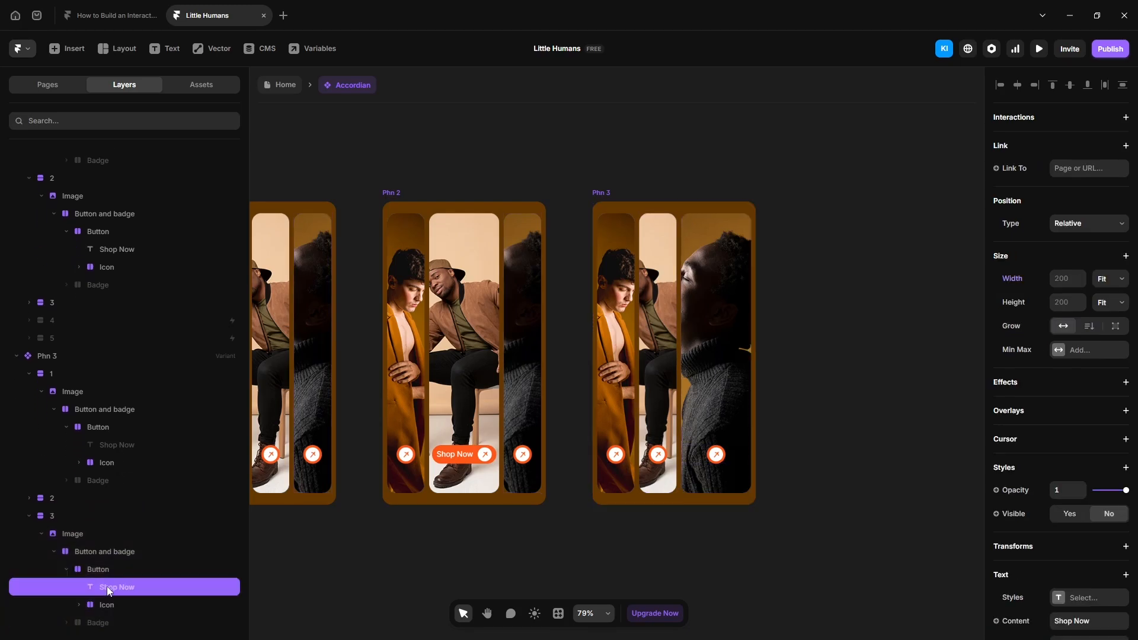
pyautogui.click(1070, 514)
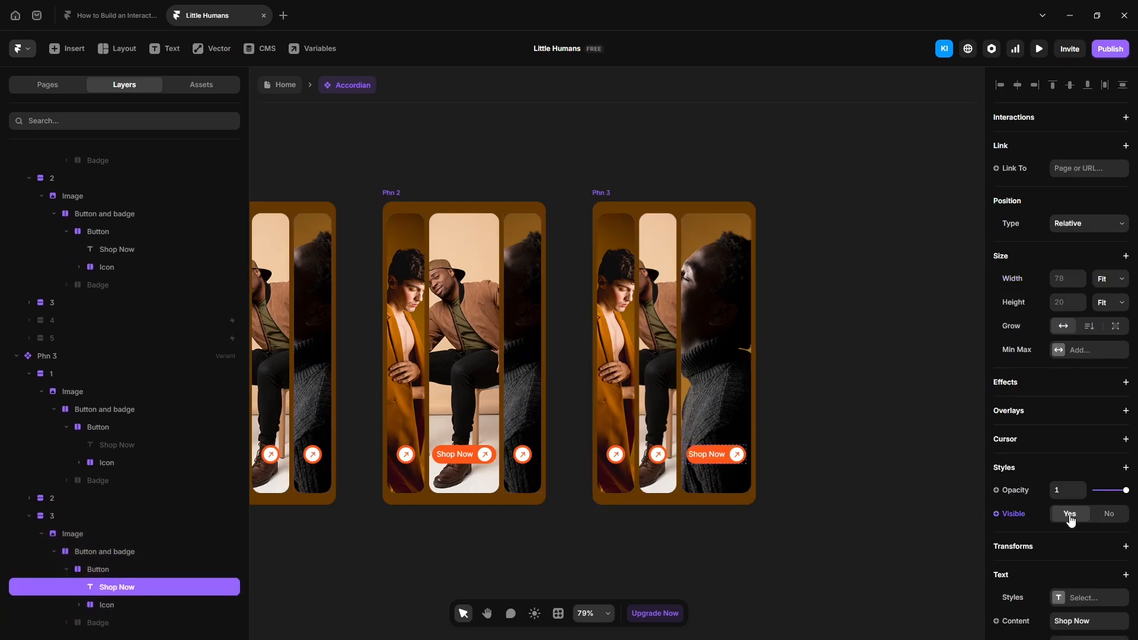
# Set the top and bottom padding of panel 3's button in the Phn 3 variant to 5
pyautogui.click(122, 569)
pyautogui.click(1120, 523)
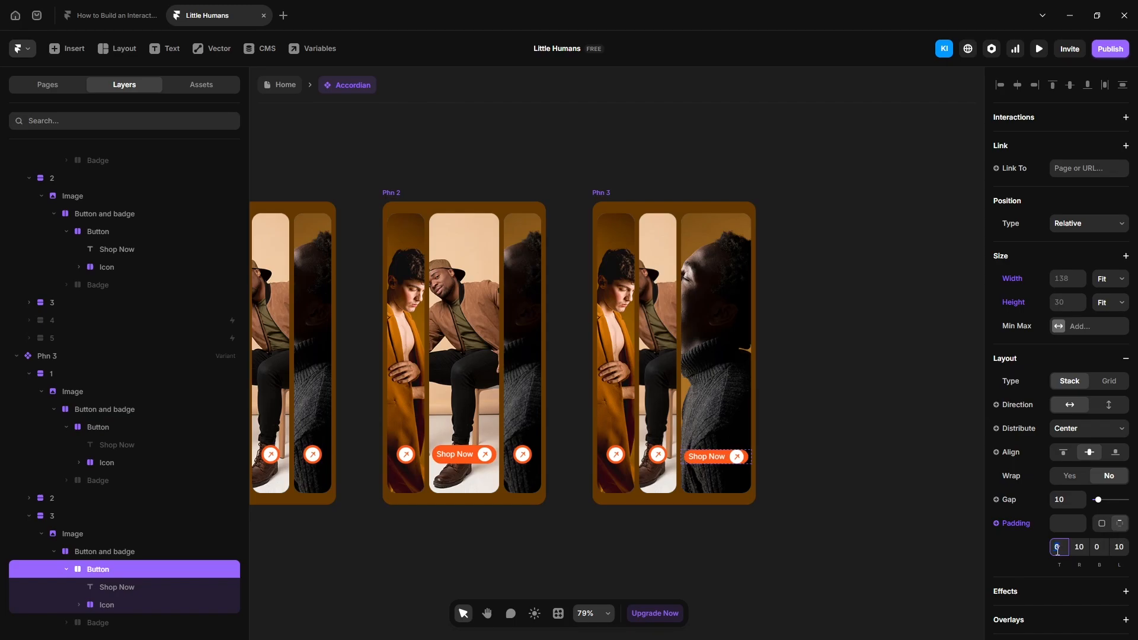
pyautogui.write('5')
pyautogui.click(1097, 547)
pyautogui.write('5')
pyautogui.press('Return')
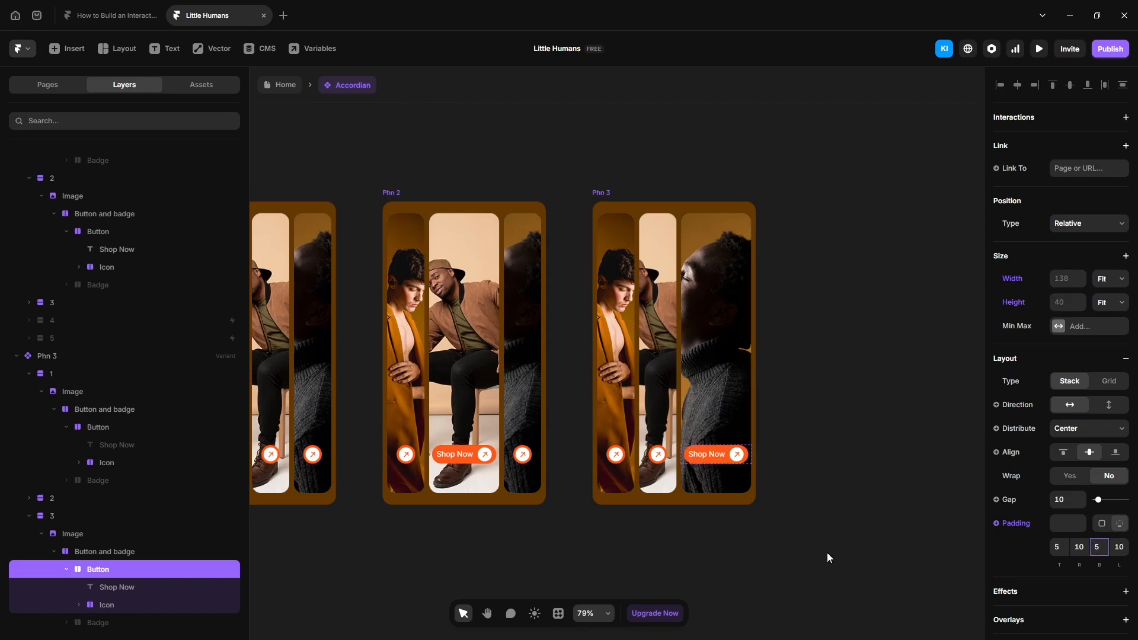
# Set the fill colour of the Phn 3 variant to AC7125
pyautogui.click(601, 193)
pyautogui.scroll(-6, 1047, 427)
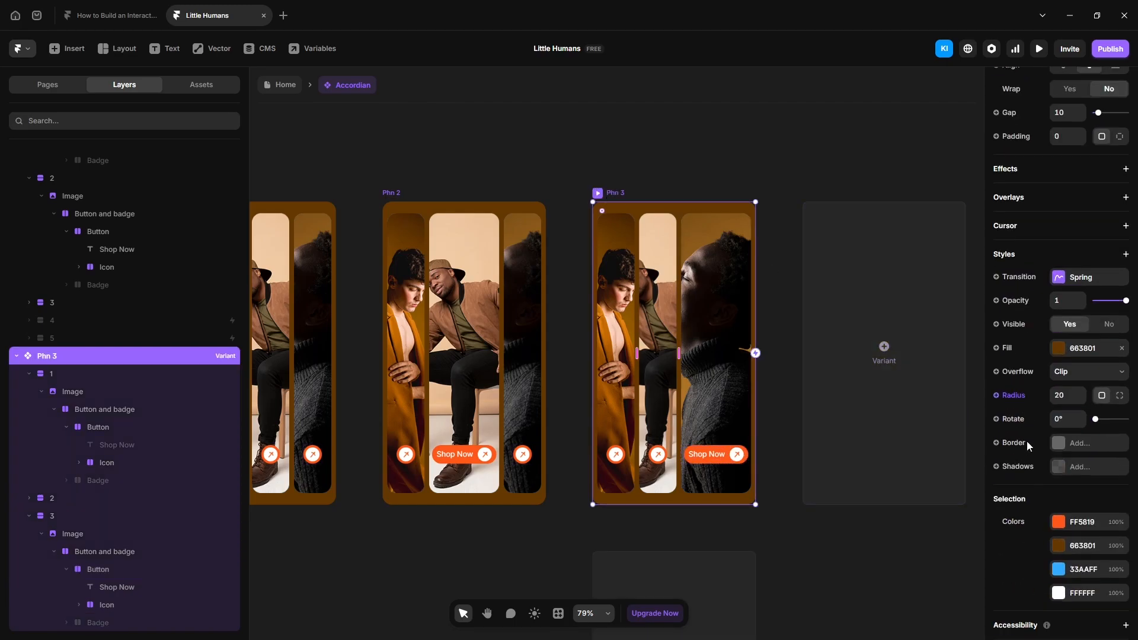
pyautogui.click(1074, 349)
pyautogui.write('AC7125')
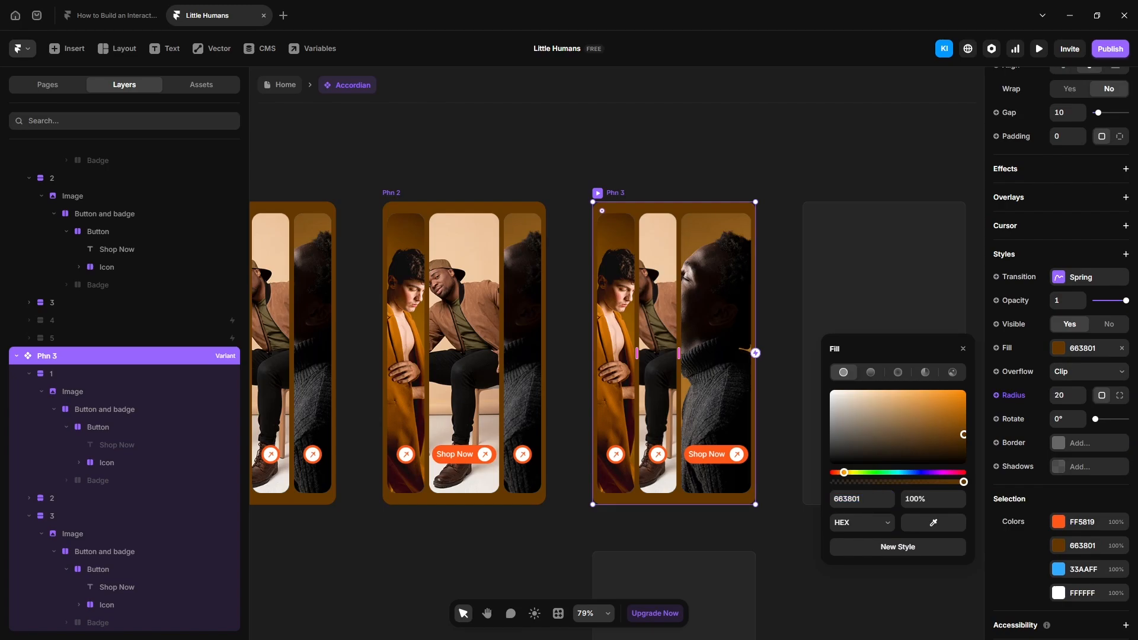
pyautogui.press('Return')
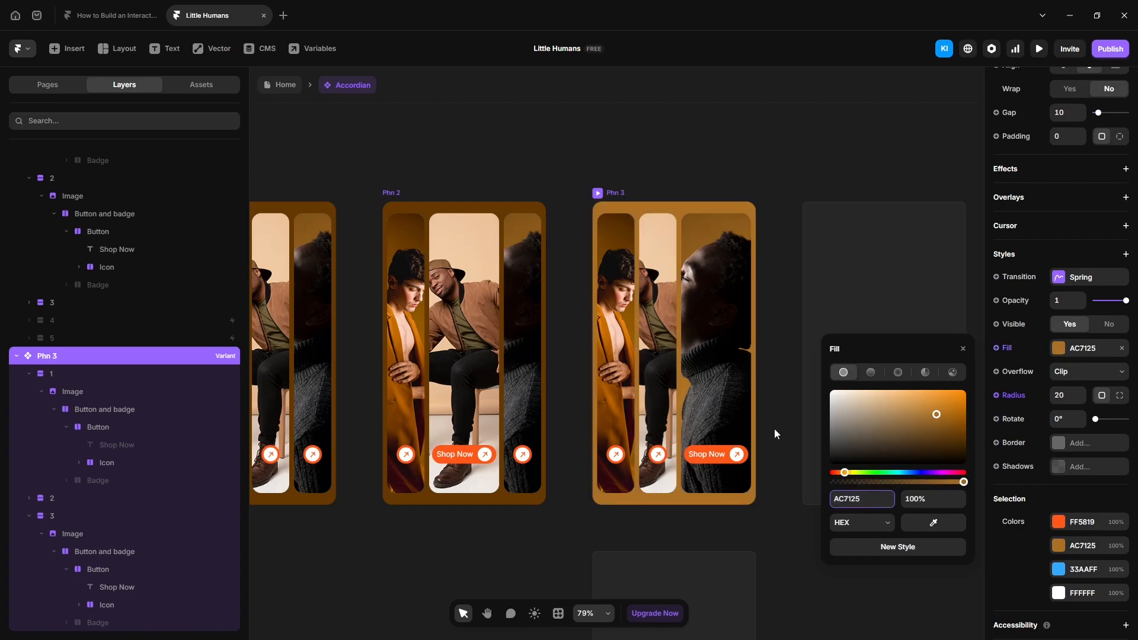
# Set the fill colour of the Phn 2 variant to BB835B
pyautogui.click(402, 194)
pyautogui.click(875, 499)
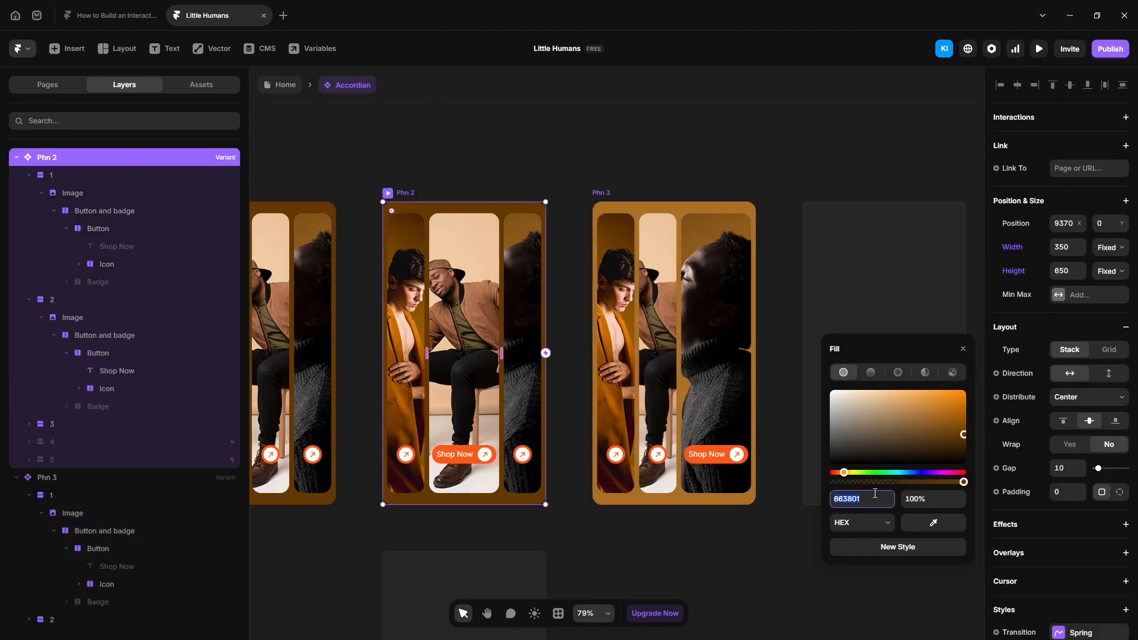
pyautogui.write('BB835B')
pyautogui.press('Return')
pyautogui.press('Escape')
pyautogui.scroll(-2, 841, 369)
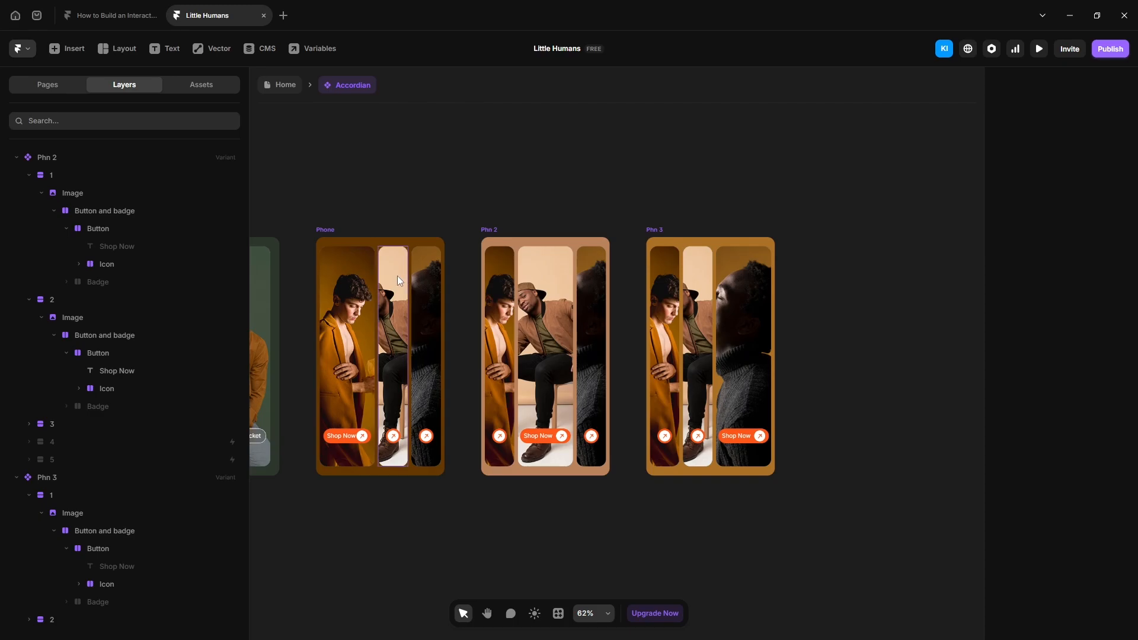
# Link panel 2 of the Phone variant to the Phn 2 variant with a Click interaction
pyautogui.click(397, 276)
pyautogui.scroll(2, 95, 340)
pyautogui.click(69, 260)
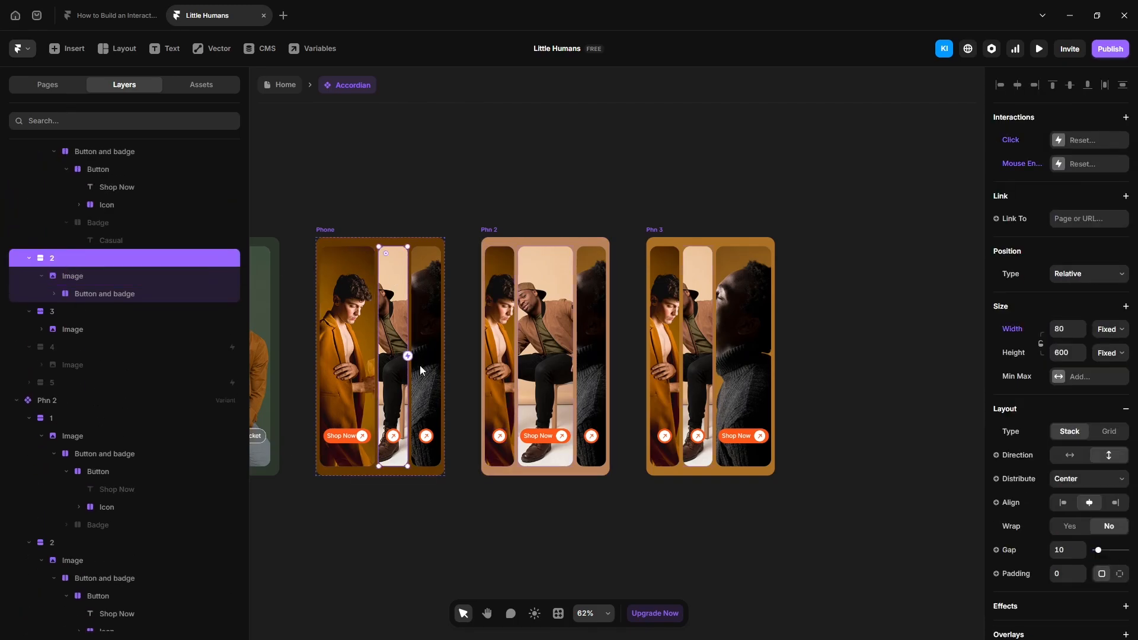
pyautogui.moveTo(407, 356); pyautogui.dragTo(529, 354)
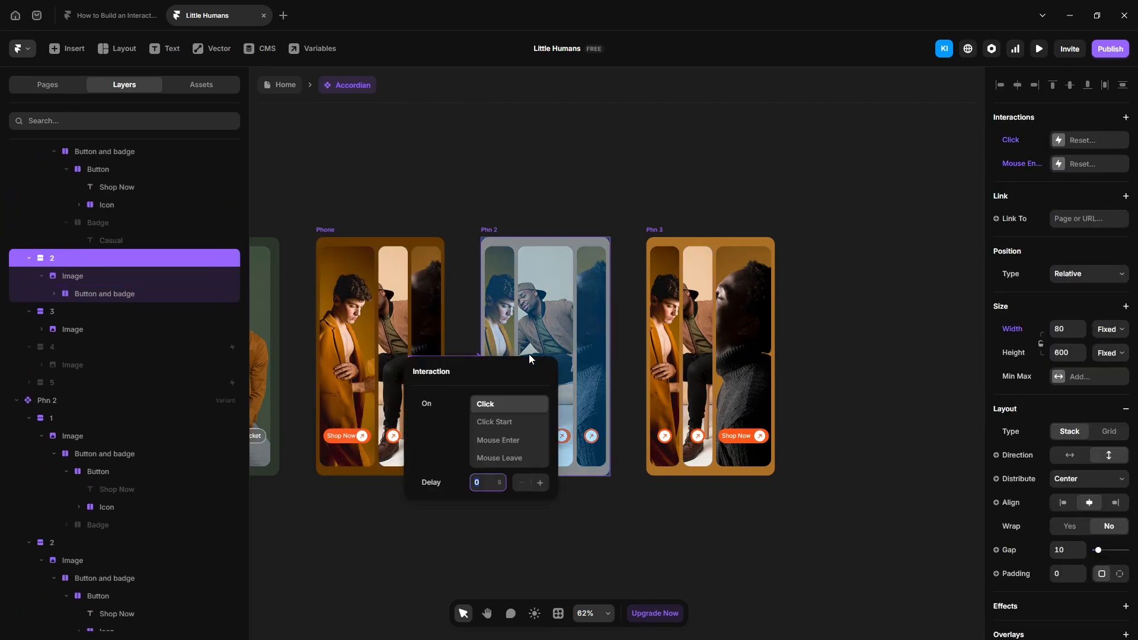
pyautogui.click(505, 173)
# Link panel 3 of the Phone variant to the Phn 3 variant with a Click interaction
pyautogui.click(423, 292)
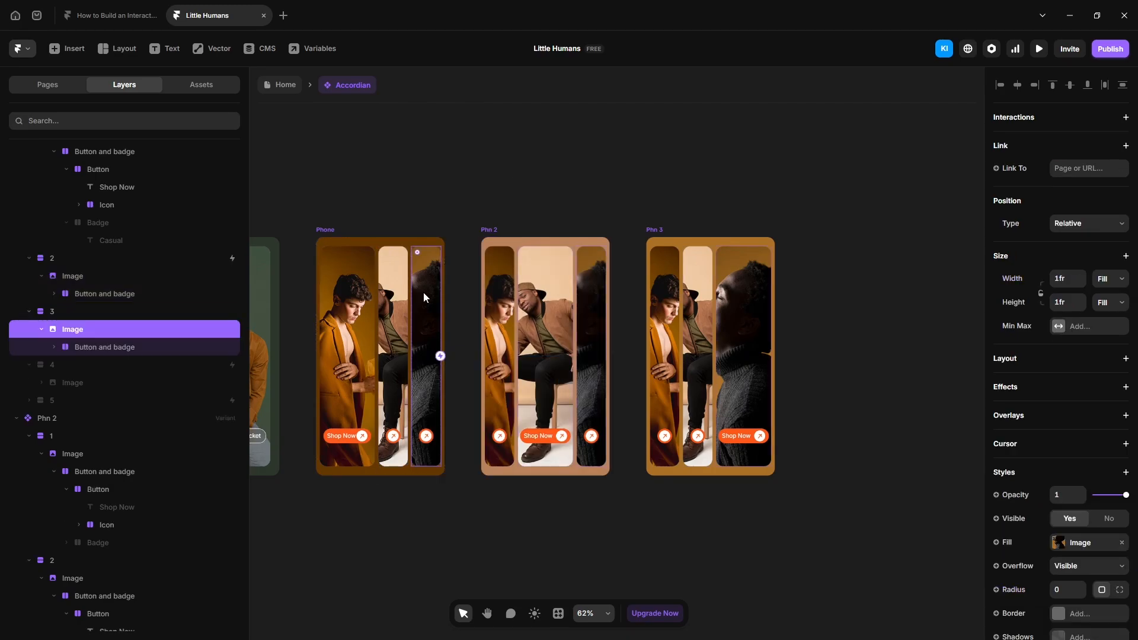
pyautogui.click(104, 311)
pyautogui.moveTo(440, 356); pyautogui.dragTo(743, 358)
pyautogui.click(631, 188)
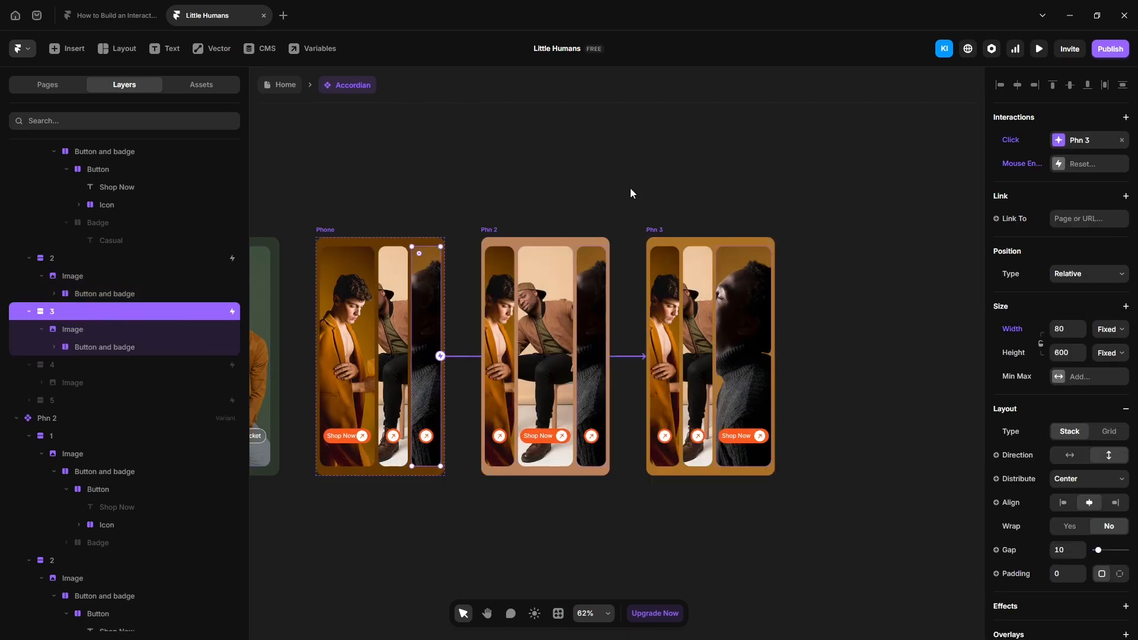
pyautogui.click(631, 189)
# Link panel 1 of the Phn 2 variant to the Phone variant with a Click interaction
pyautogui.click(486, 231)
pyautogui.click(499, 285)
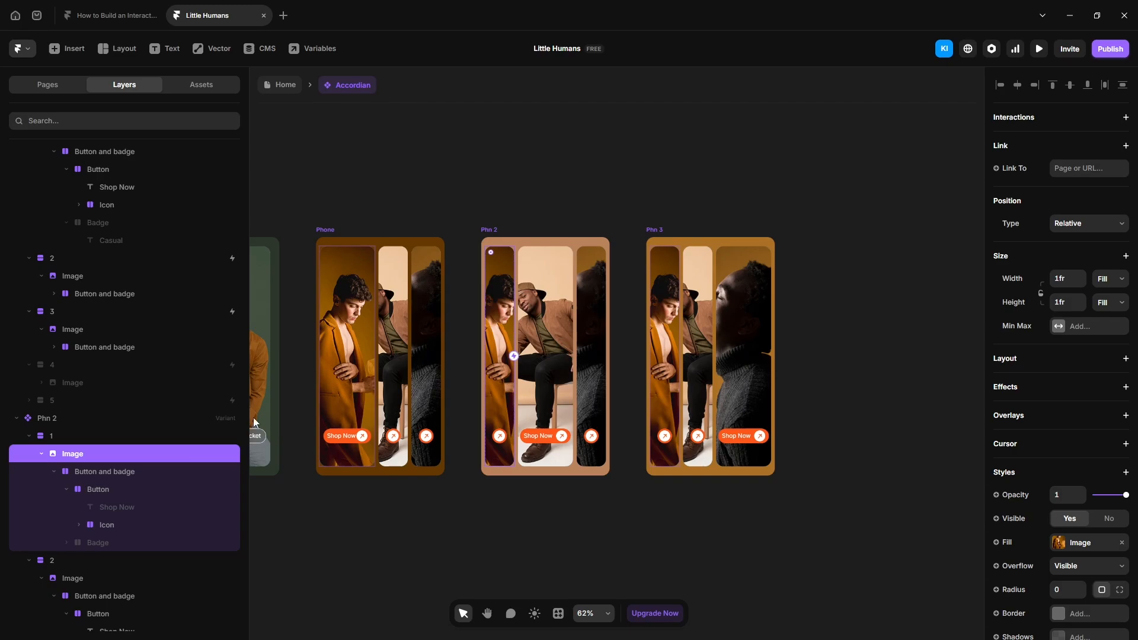
pyautogui.click(98, 442)
pyautogui.moveTo(513, 355); pyautogui.dragTo(377, 368)
pyautogui.click(447, 192)
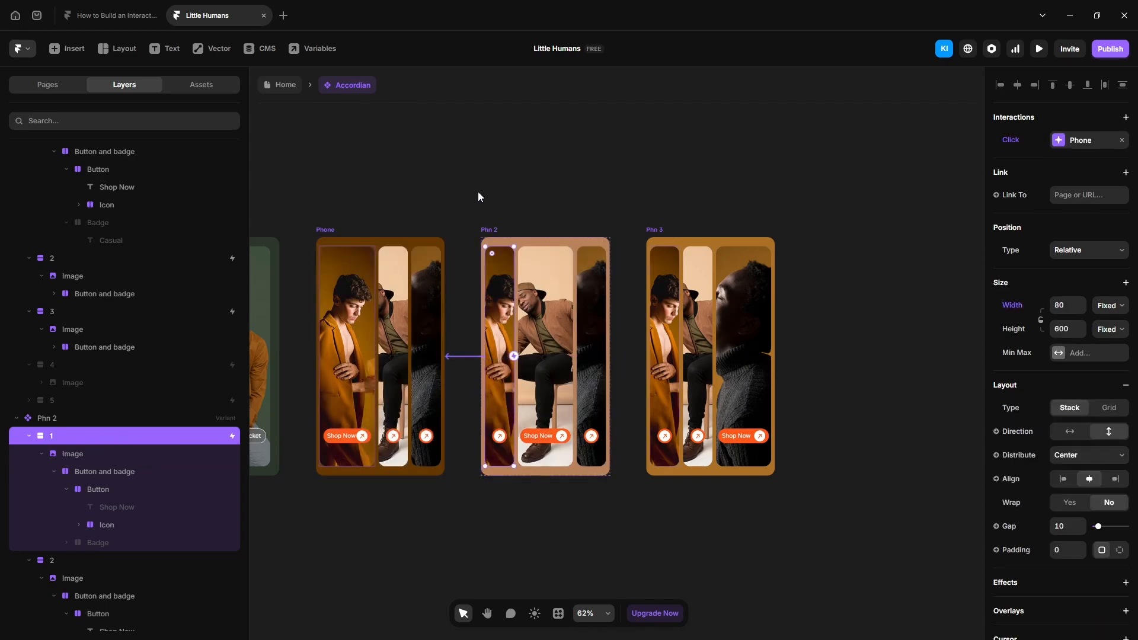
# Link panel 2 of the Phn 2 variant to the Phone variant with a Click interaction
pyautogui.click(546, 298)
pyautogui.click(116, 560)
pyautogui.moveTo(572, 356); pyautogui.dragTo(411, 353)
# Link panel 3 of the Phn 2 variant to the Phn 3 variant with a Click interaction
pyautogui.click(605, 301)
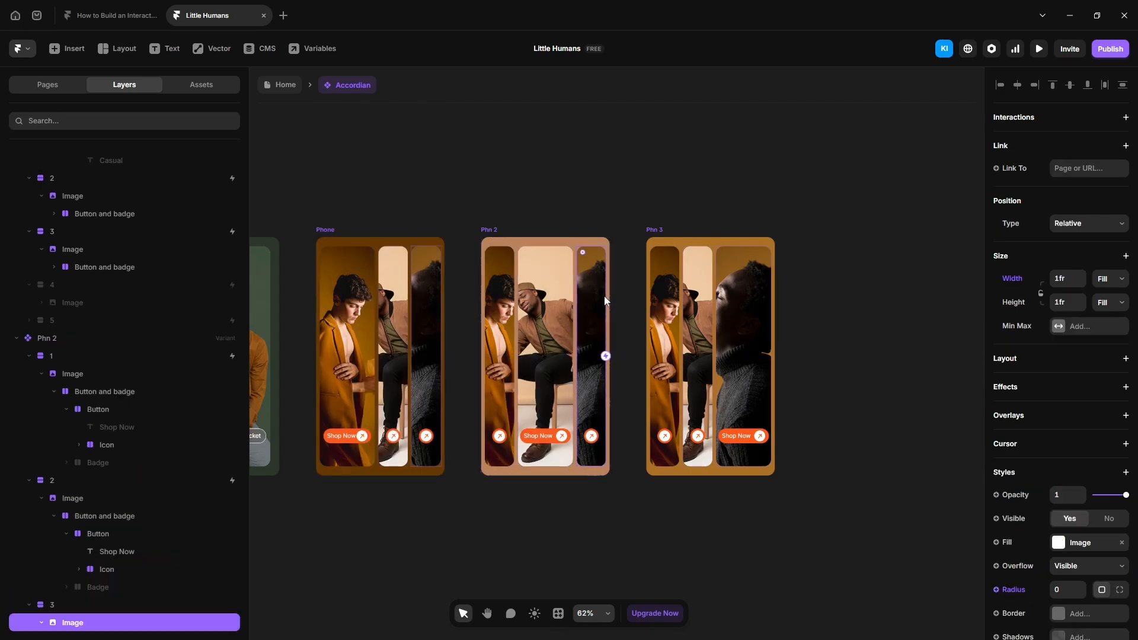
pyautogui.click(87, 605)
pyautogui.moveTo(606, 356); pyautogui.dragTo(707, 372)
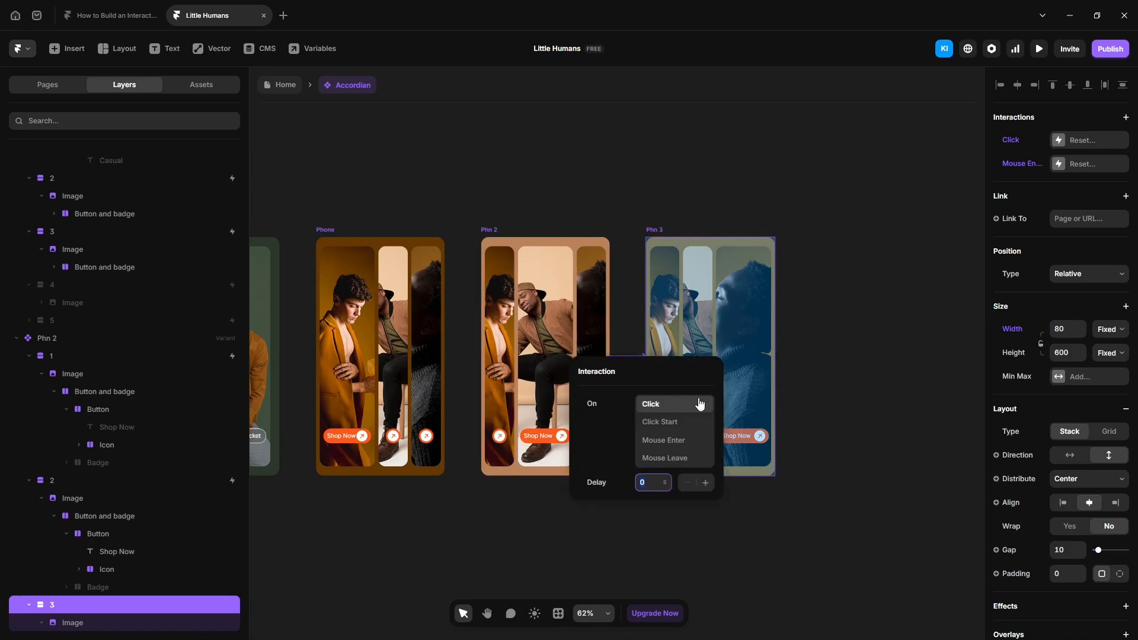
pyautogui.click(887, 279)
pyautogui.click(887, 279)
# Link panel 1 of the Phn 3 variant to the Phone variant with a Click interaction
pyautogui.click(664, 284)
pyautogui.click(57, 604)
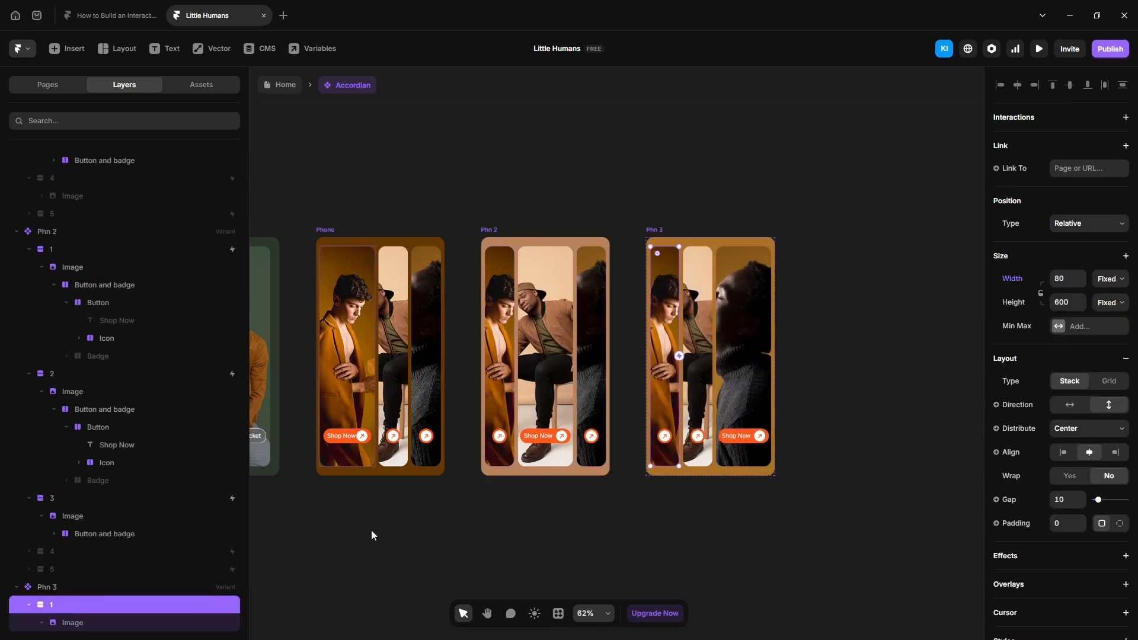
pyautogui.moveTo(680, 355); pyautogui.dragTo(322, 383)
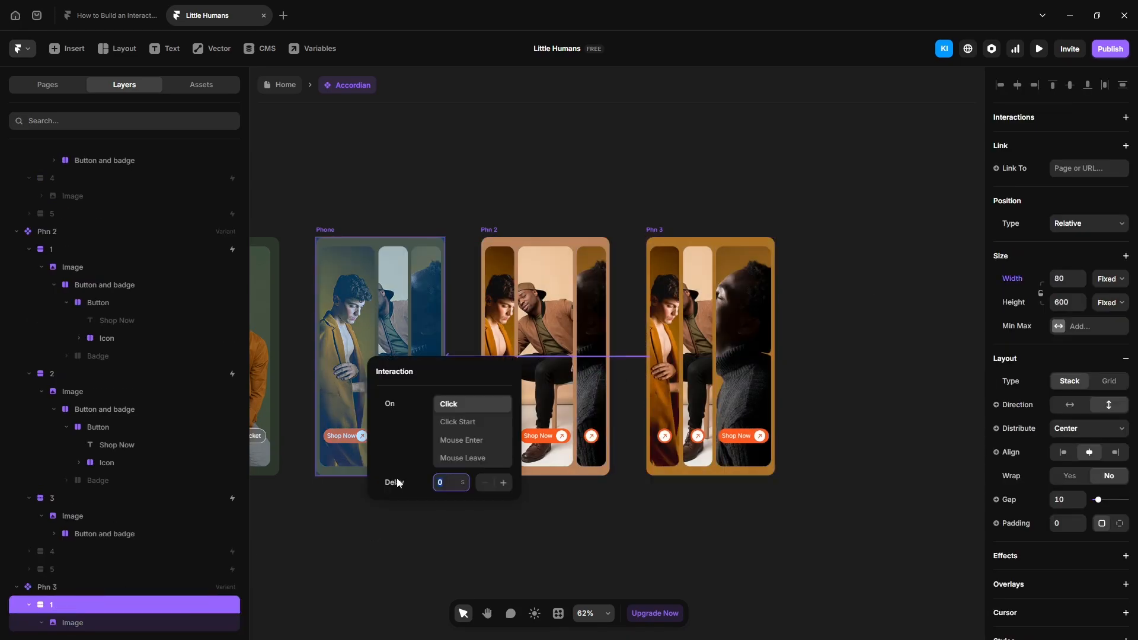
pyautogui.click(684, 521)
pyautogui.click(684, 520)
# Link panel 2 of the Phn 3 variant to the Phn 2 variant with a Click interaction
pyautogui.click(691, 399)
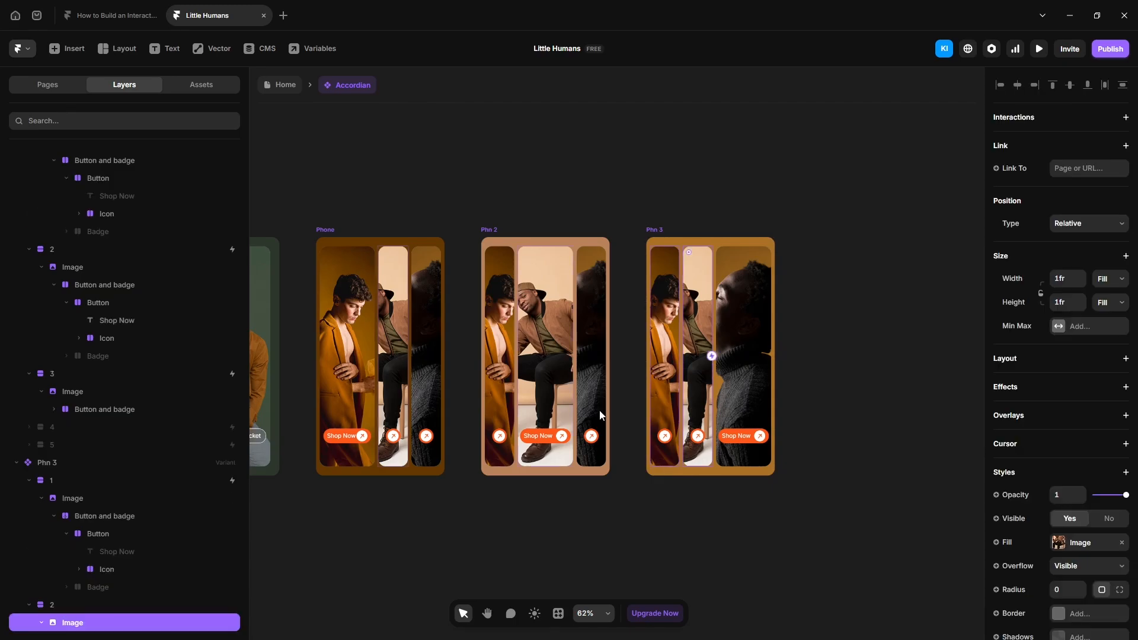
pyautogui.click(50, 604)
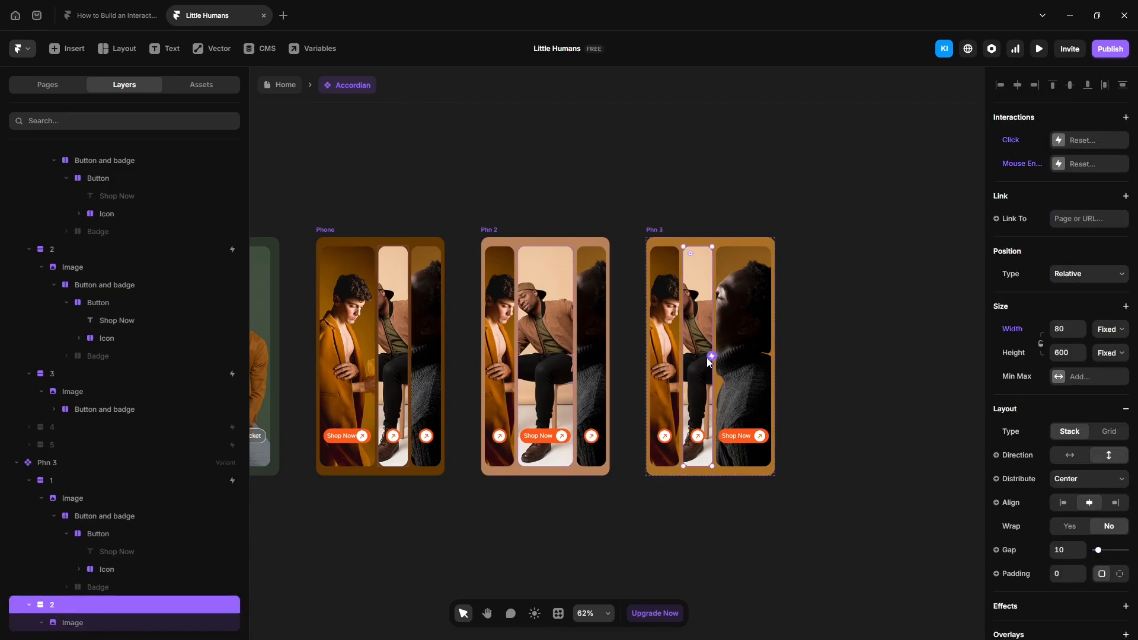
pyautogui.moveTo(709, 363); pyautogui.dragTo(545, 355)
pyautogui.click(711, 498)
pyautogui.click(710, 500)
# Link panel 3 of the Phn 3 variant to the Phone variant with a Click interaction
pyautogui.click(733, 397)
pyautogui.click(107, 605)
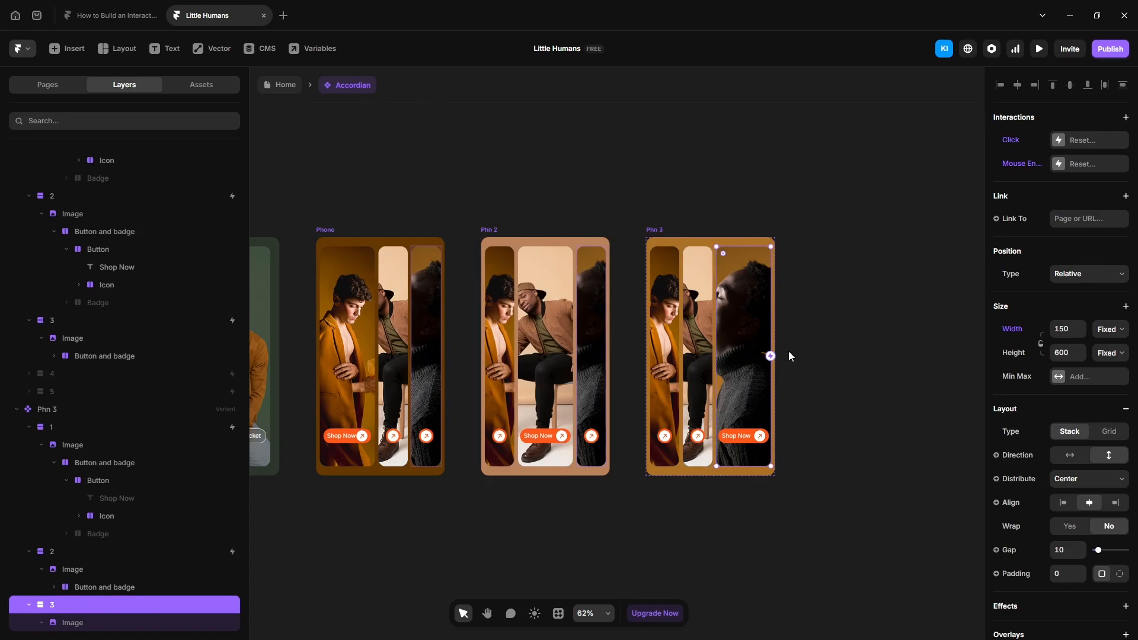
pyautogui.moveTo(770, 355); pyautogui.dragTo(426, 351)
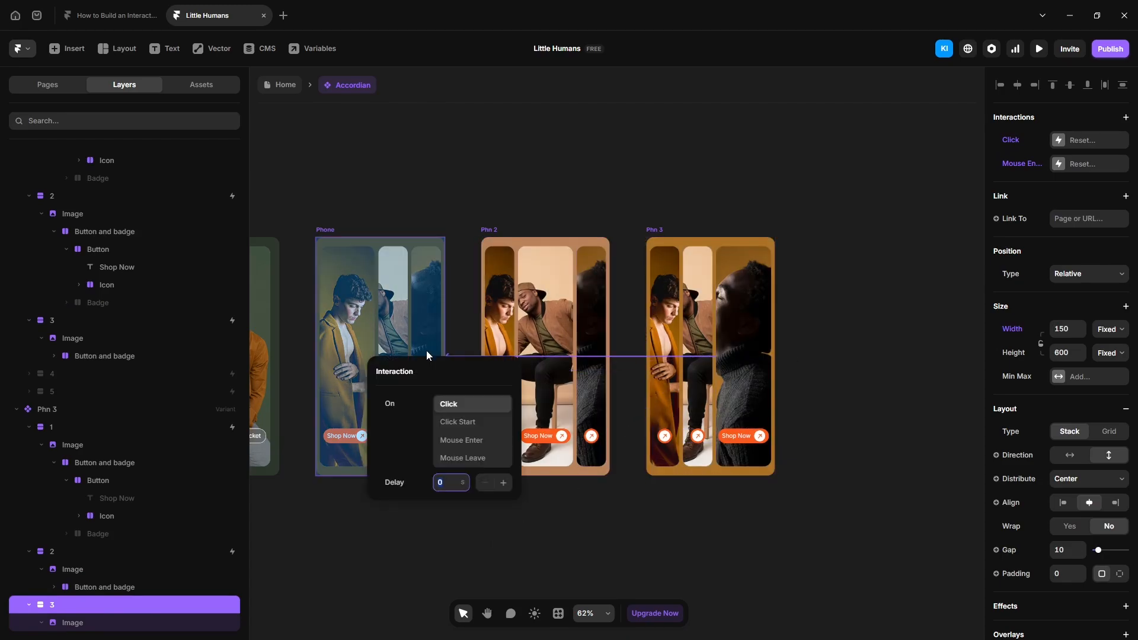
pyautogui.click(638, 532)
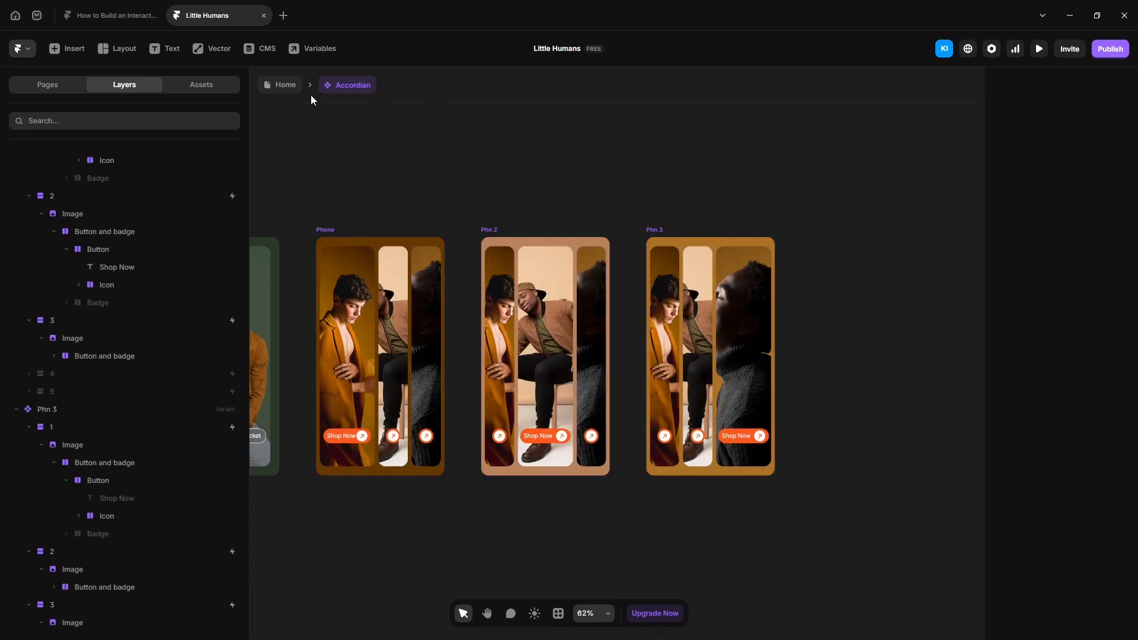
# Return to the Home page and add a Phone breakpoint 390 wide
pyautogui.click(286, 85)
pyautogui.click(755, 154)
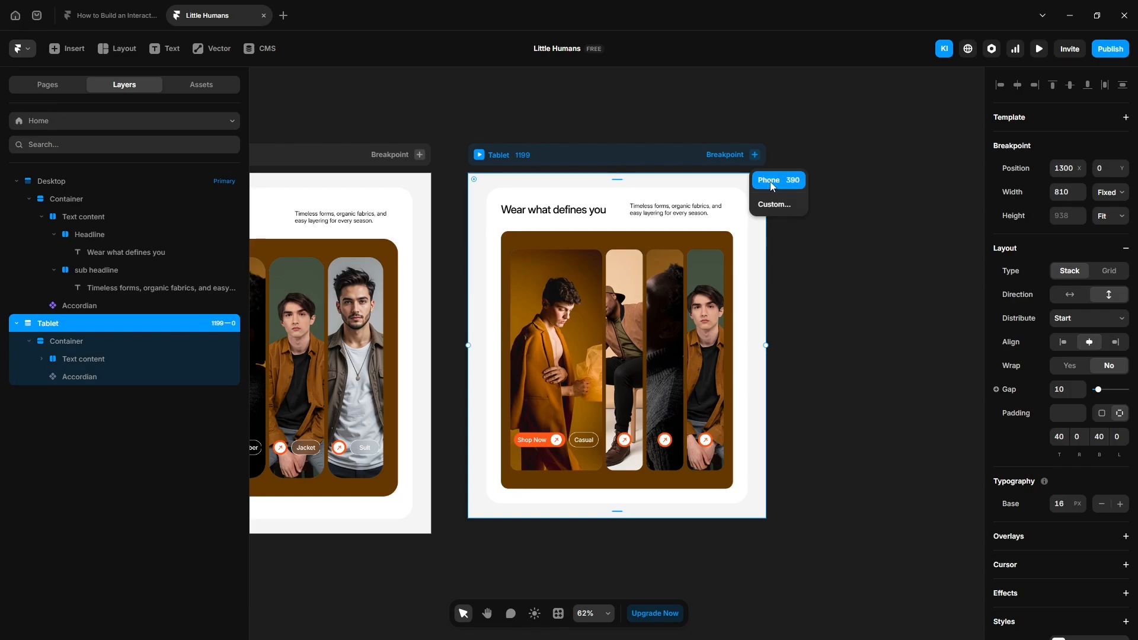
pyautogui.click(771, 180)
# Set the width of the Phone breakpoint's container to Fill
pyautogui.click(66, 413)
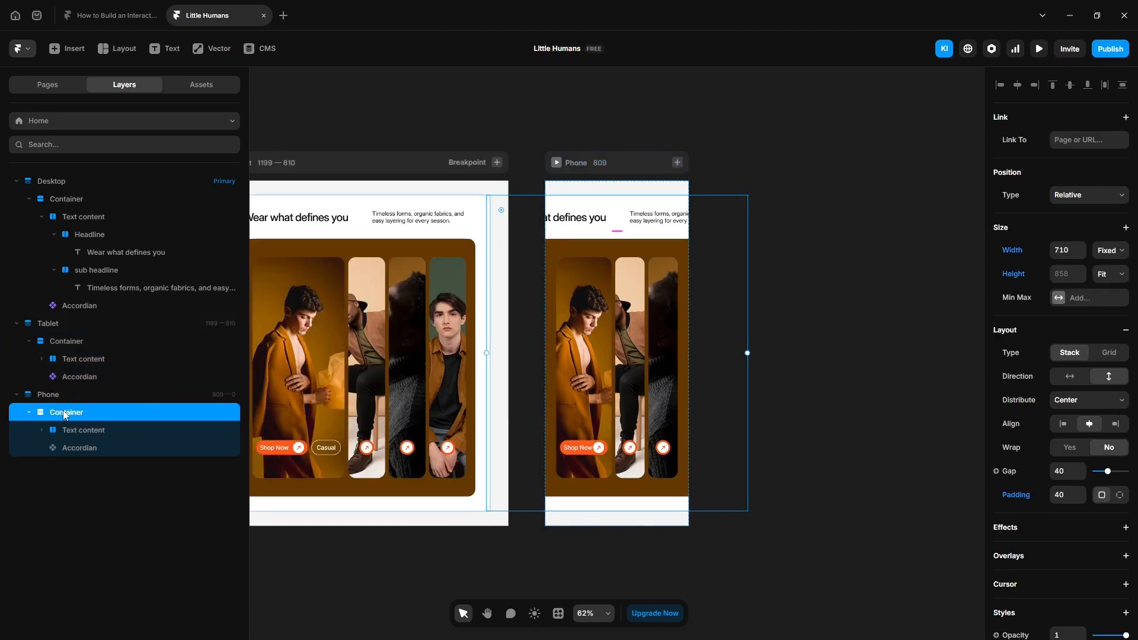
pyautogui.click(1107, 250)
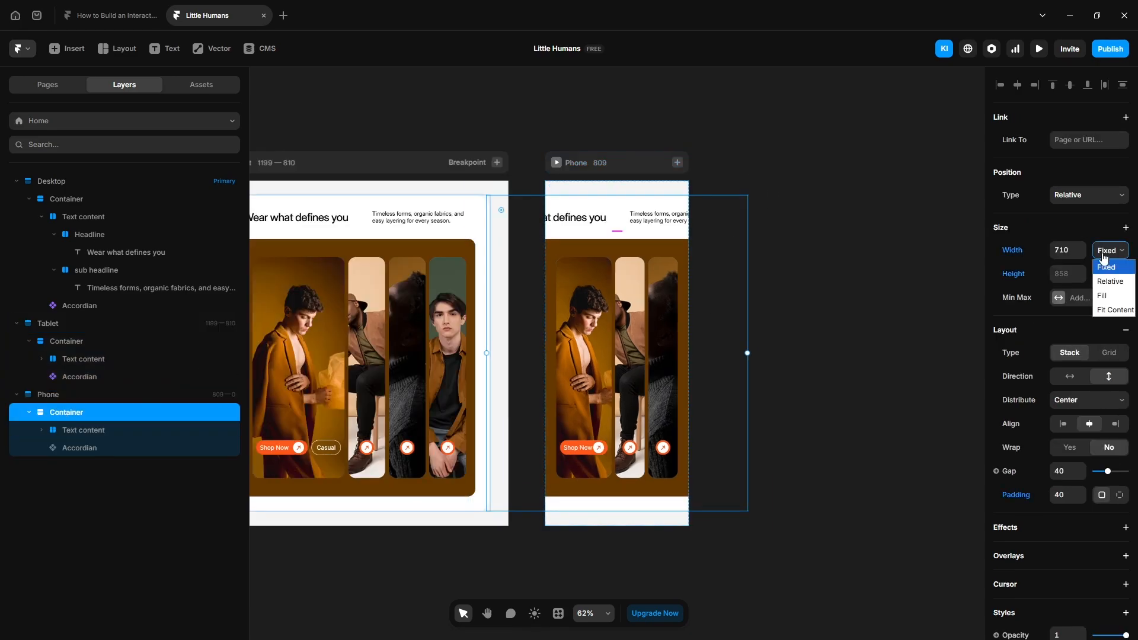
pyautogui.click(1102, 297)
# Stack the text content of the Phone breakpoint vertically and set its distribution to Center
pyautogui.click(112, 430)
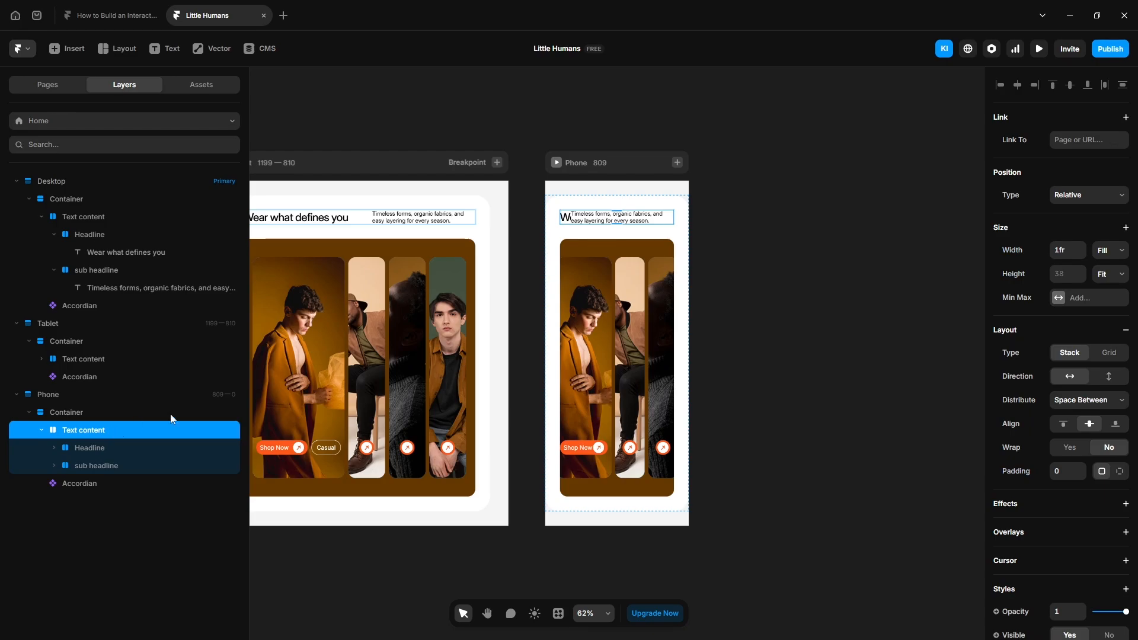
pyautogui.click(1110, 376)
pyautogui.click(1088, 400)
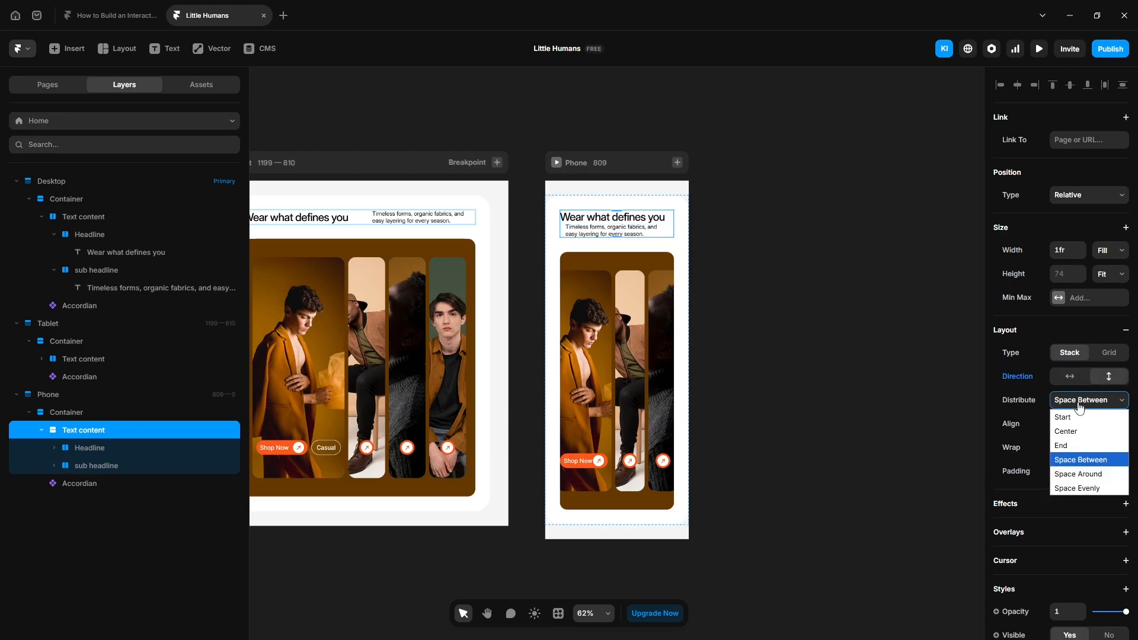
pyautogui.click(1075, 432)
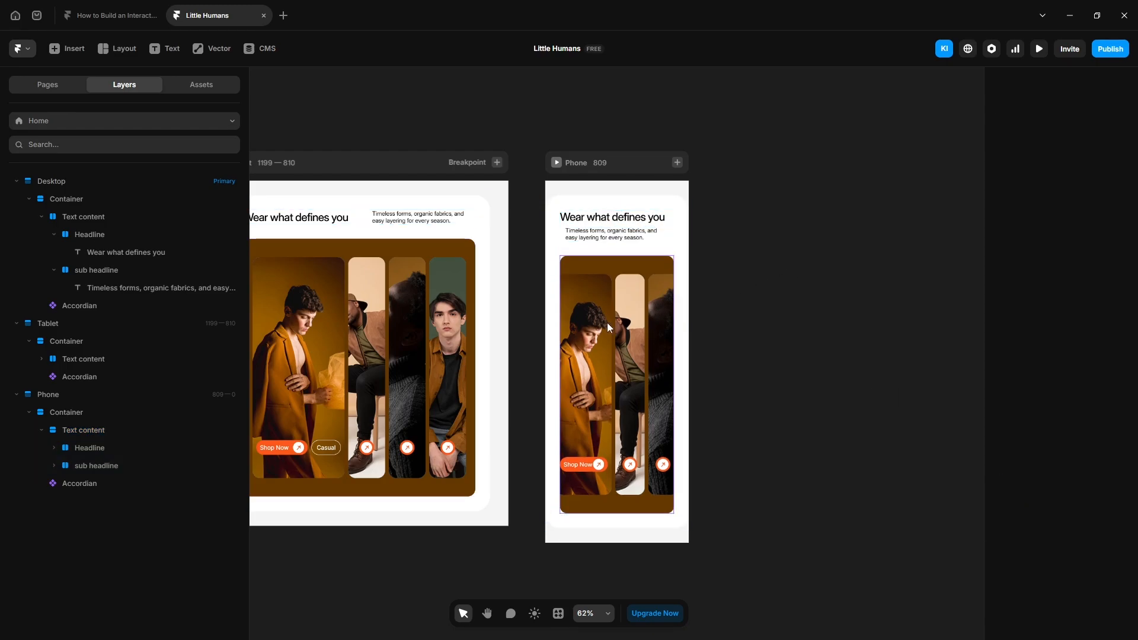
# Make the accordion in the Phone breakpoint fit its content in width and height
pyautogui.click(600, 261)
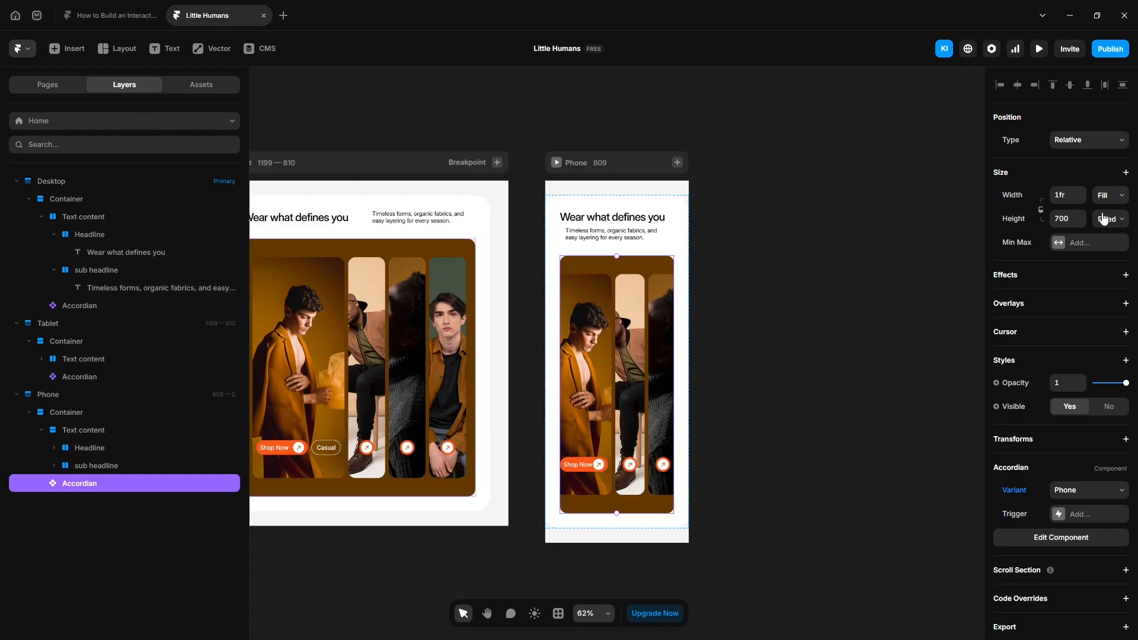
pyautogui.click(1111, 197)
pyautogui.click(1113, 256)
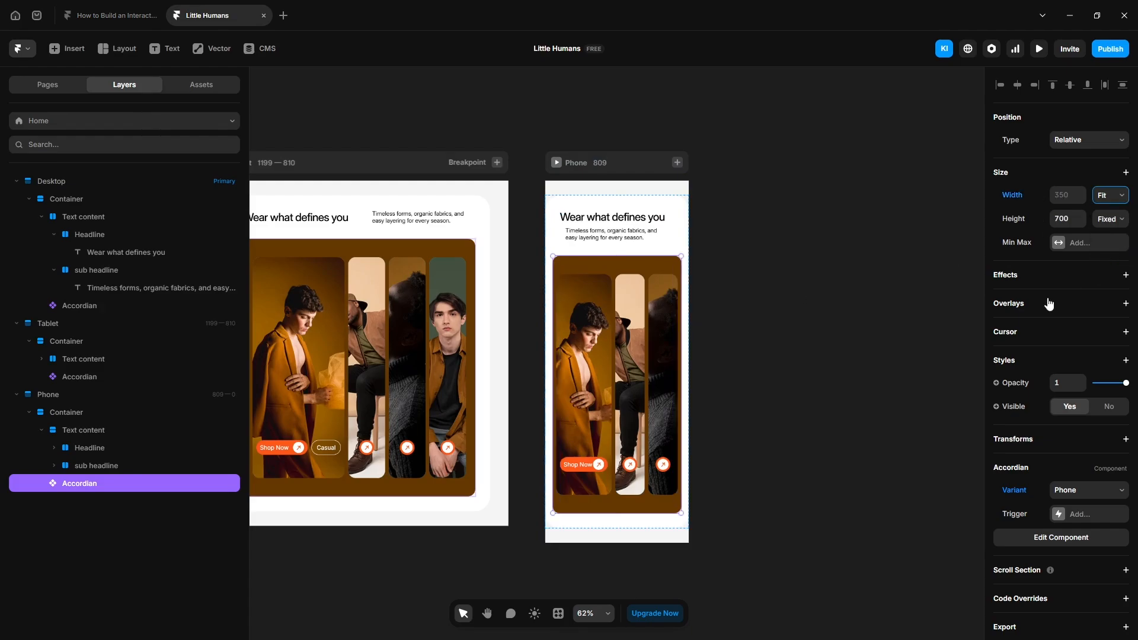
pyautogui.click(1111, 219)
pyautogui.click(1100, 280)
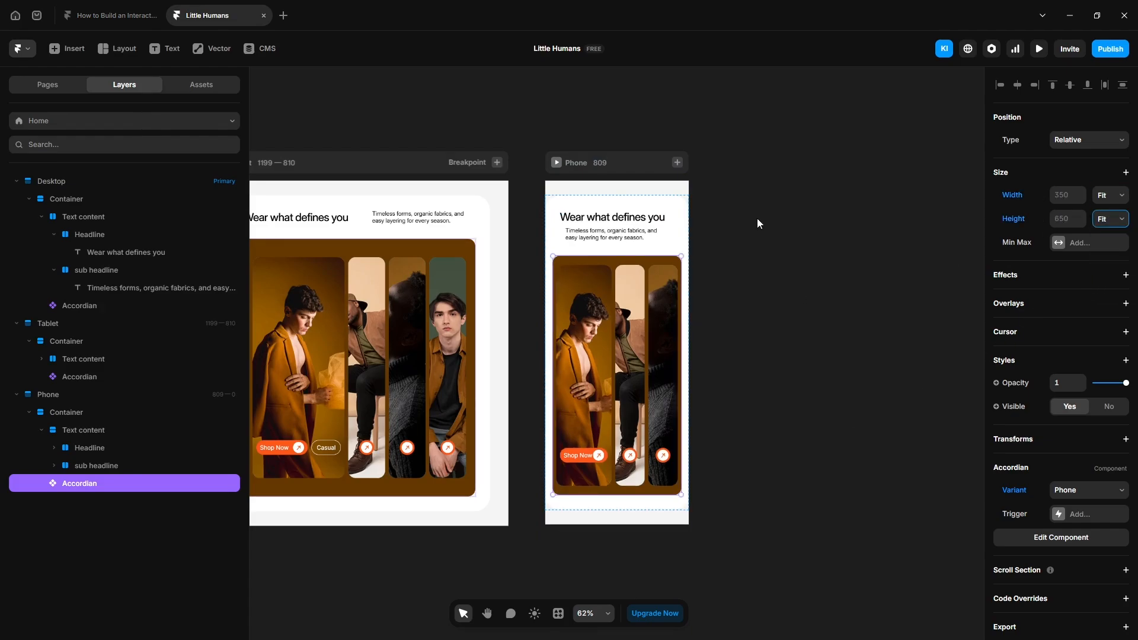
# Set the width of the Phone breakpoint's container to 350
pyautogui.press('Escape')
pyautogui.click(1065, 250)
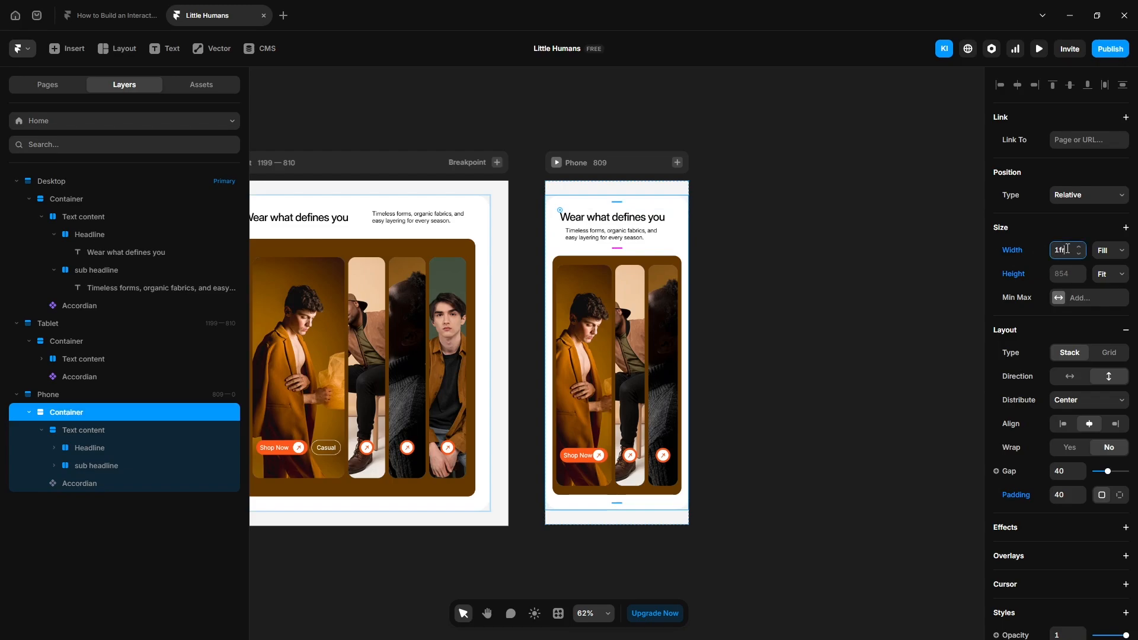
pyautogui.write('350')
pyautogui.press('Return')
pyautogui.click(795, 249)
# Set the font size of the "Wear what defines you" headline in the Phone breakpoint to 24 px
pyautogui.click(595, 224)
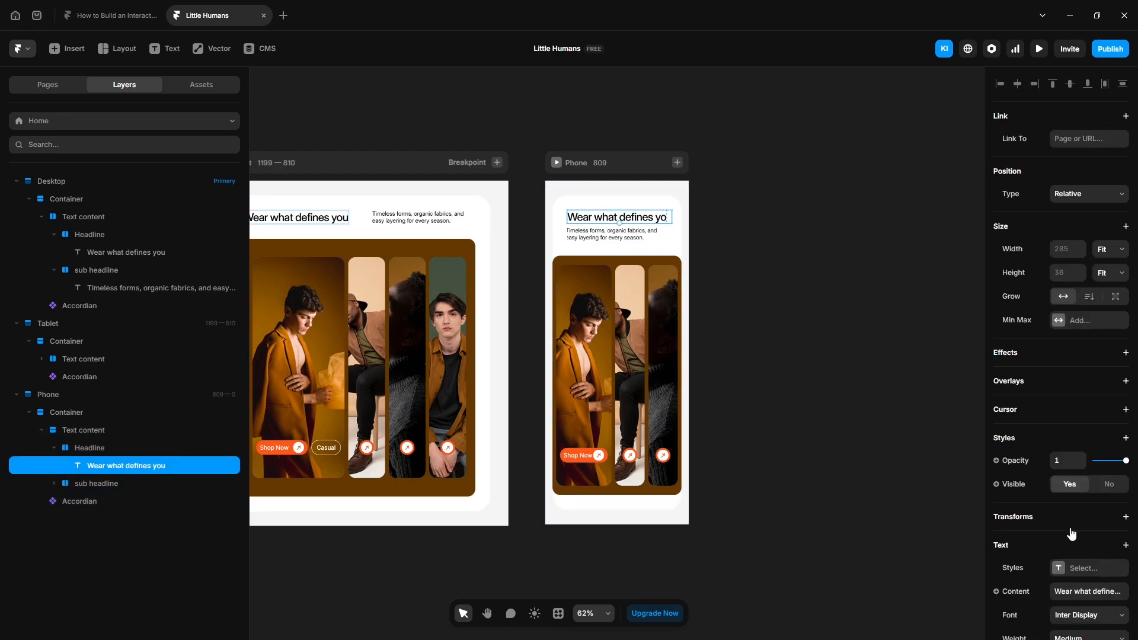
pyautogui.scroll(-4, 1071, 483)
pyautogui.write('24')
pyautogui.press('Return')
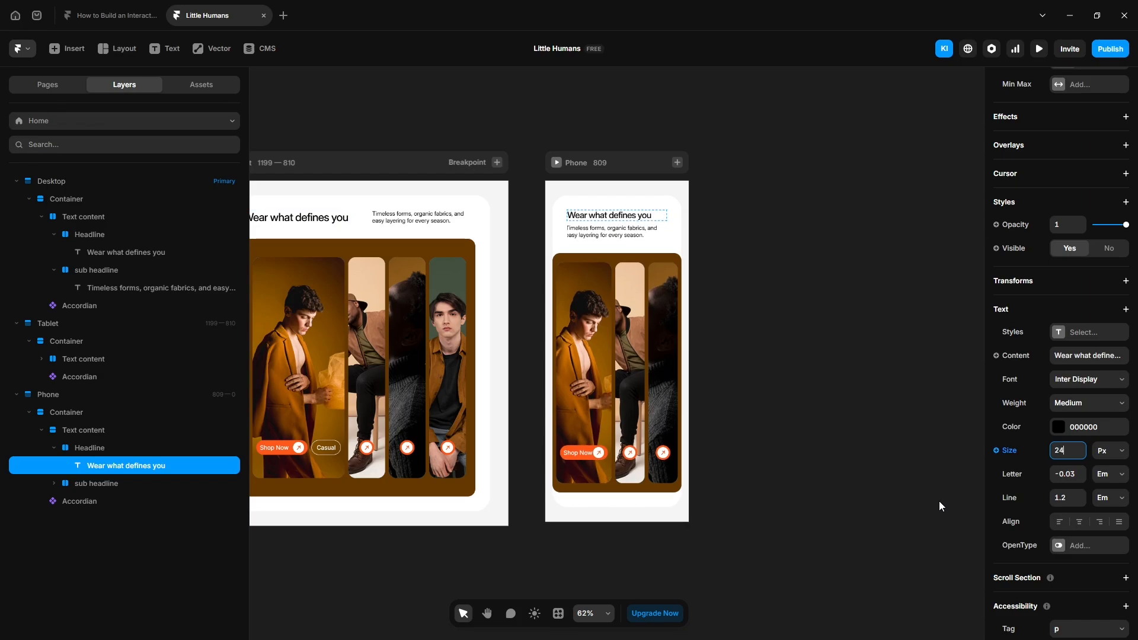
# Set the font size of the sub headline text in the Phone breakpoint to 14 px
pyautogui.click(605, 237)
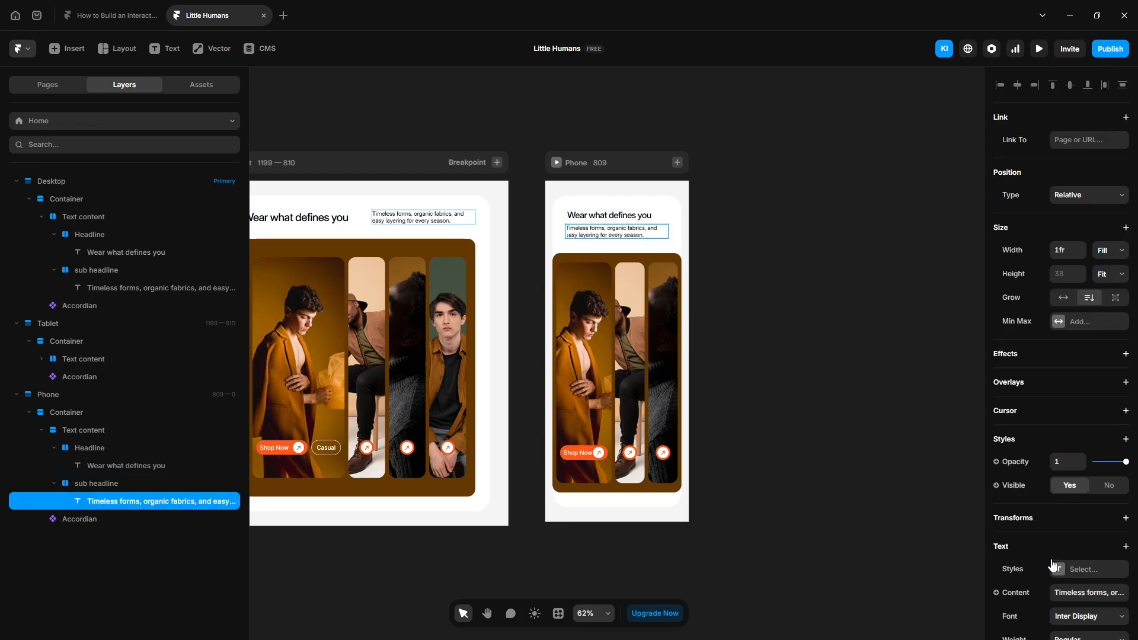
pyautogui.scroll(-3, 1055, 567)
pyautogui.click(1060, 508)
pyautogui.write('14')
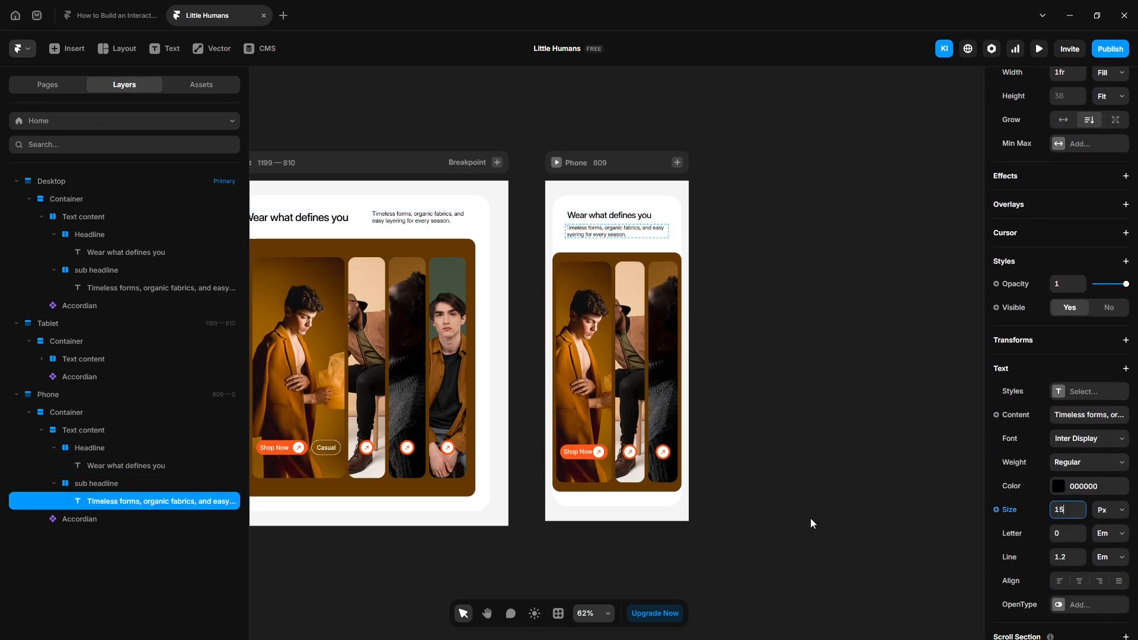
pyautogui.press('Return')
# Set the distribution of the Headline stack in the Phone breakpoint to Center
pyautogui.click(92, 449)
pyautogui.click(1072, 407)
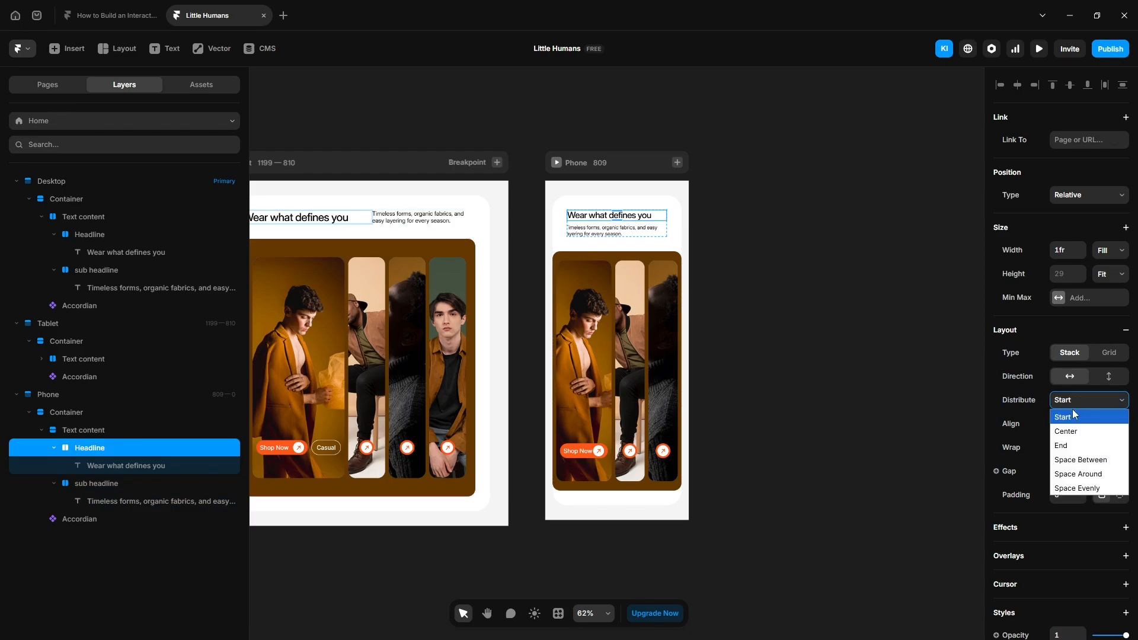
pyautogui.click(1067, 431)
# Make the Phone breakpoint's sub headline stack fit its content in width and center-align its text
pyautogui.click(113, 485)
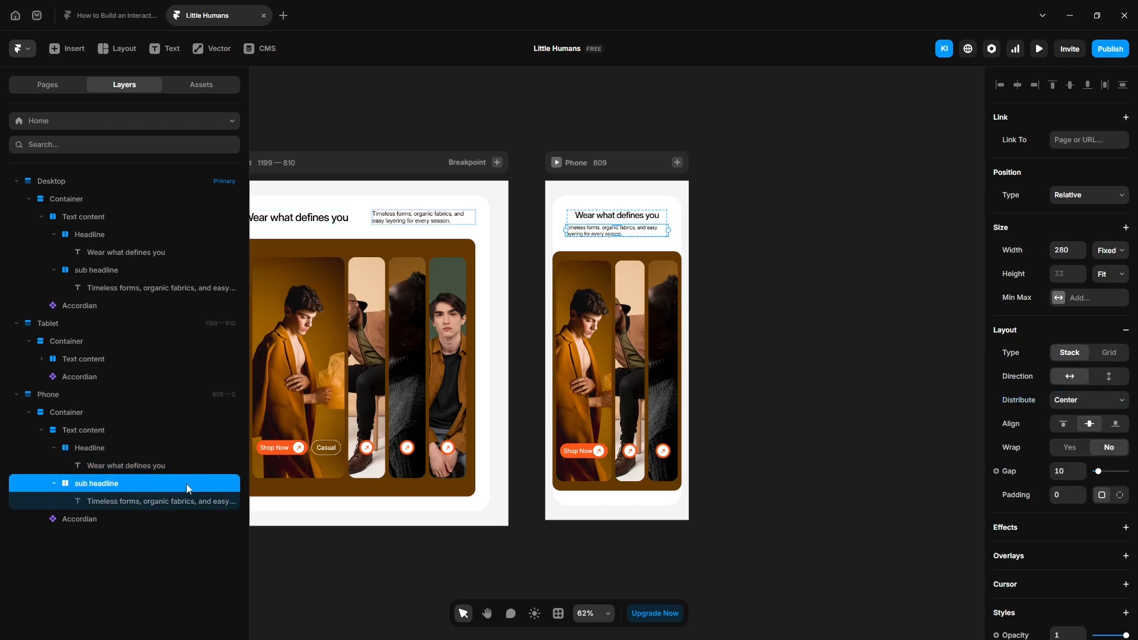
pyautogui.click(1110, 250)
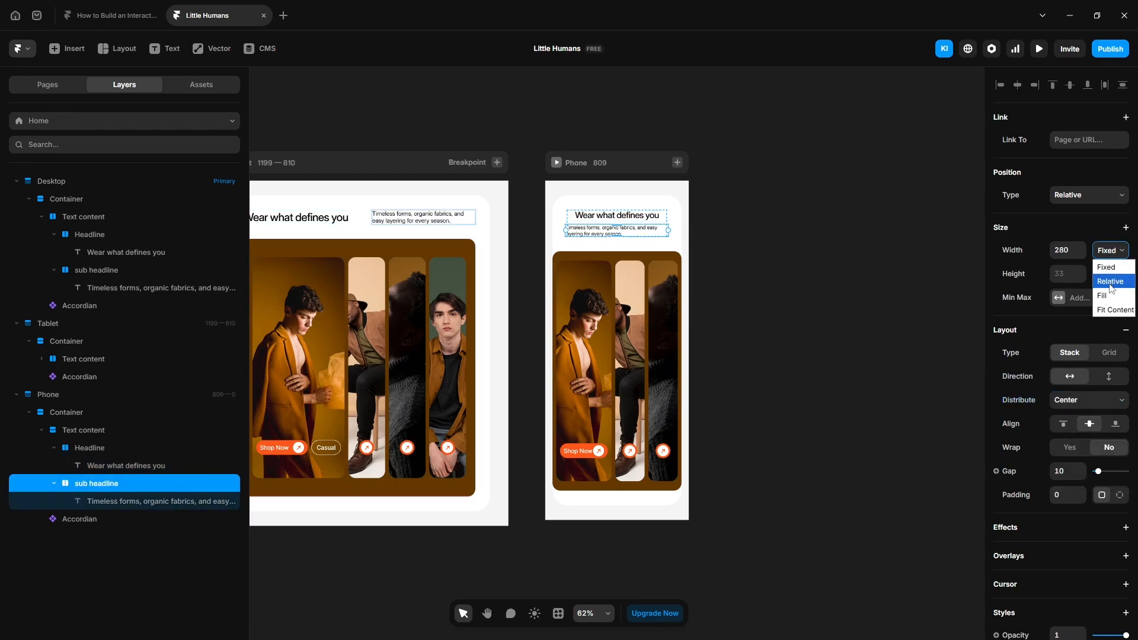
pyautogui.click(1109, 308)
pyautogui.click(132, 501)
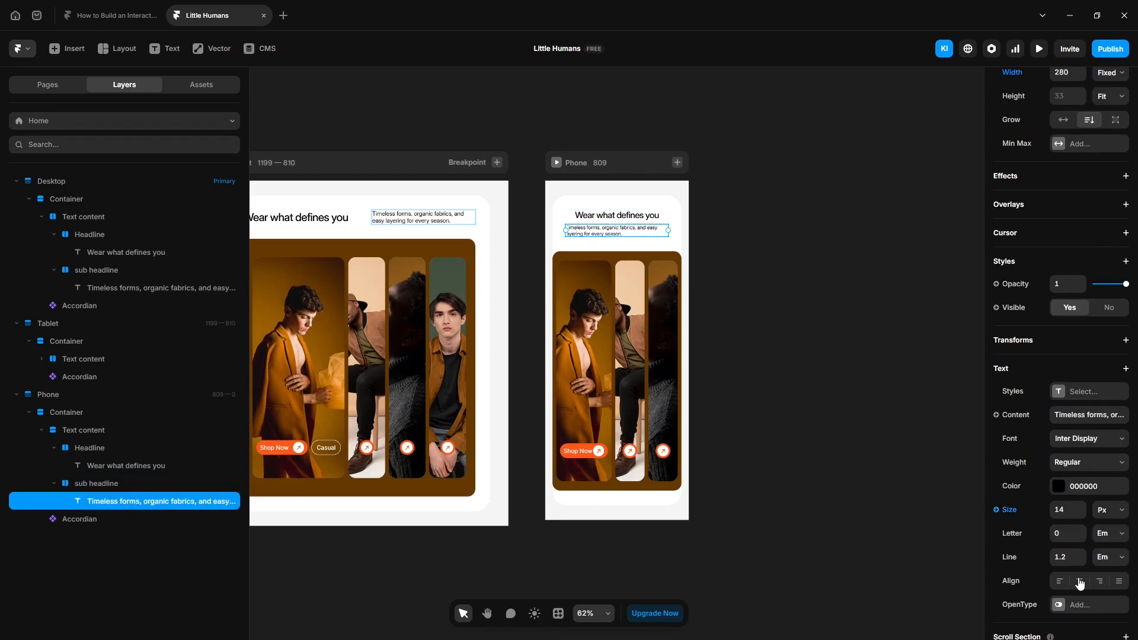
pyautogui.click(1080, 582)
pyautogui.click(838, 420)
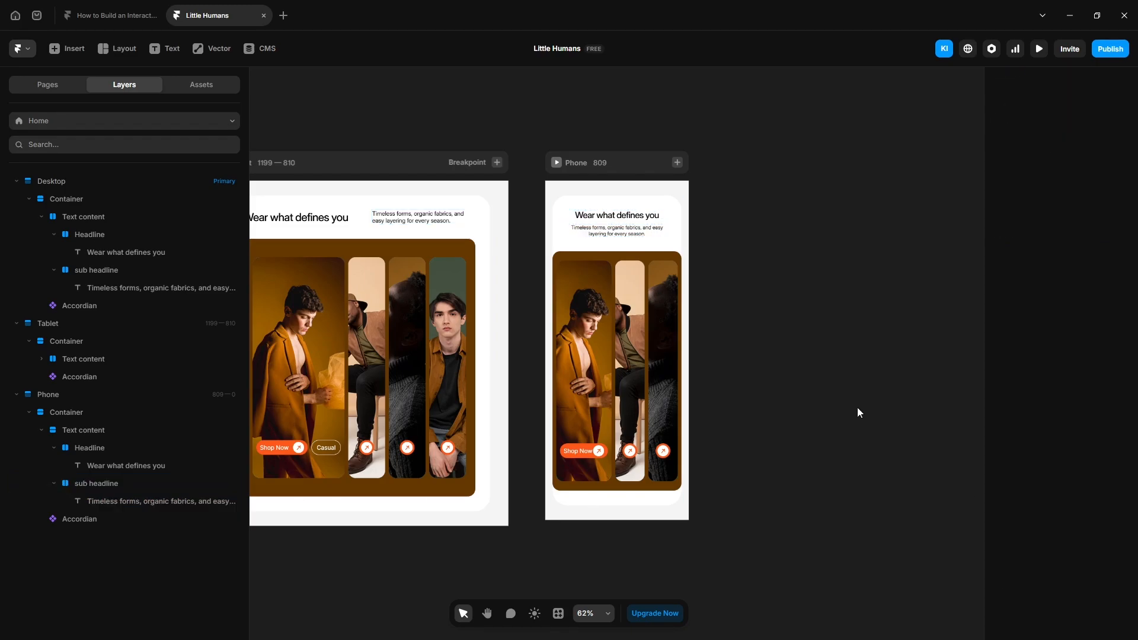
# Preview the Phone breakpoint, test switching between the accordion's panels, and return to the canvas
pyautogui.click(557, 163)
pyautogui.click(582, 249)
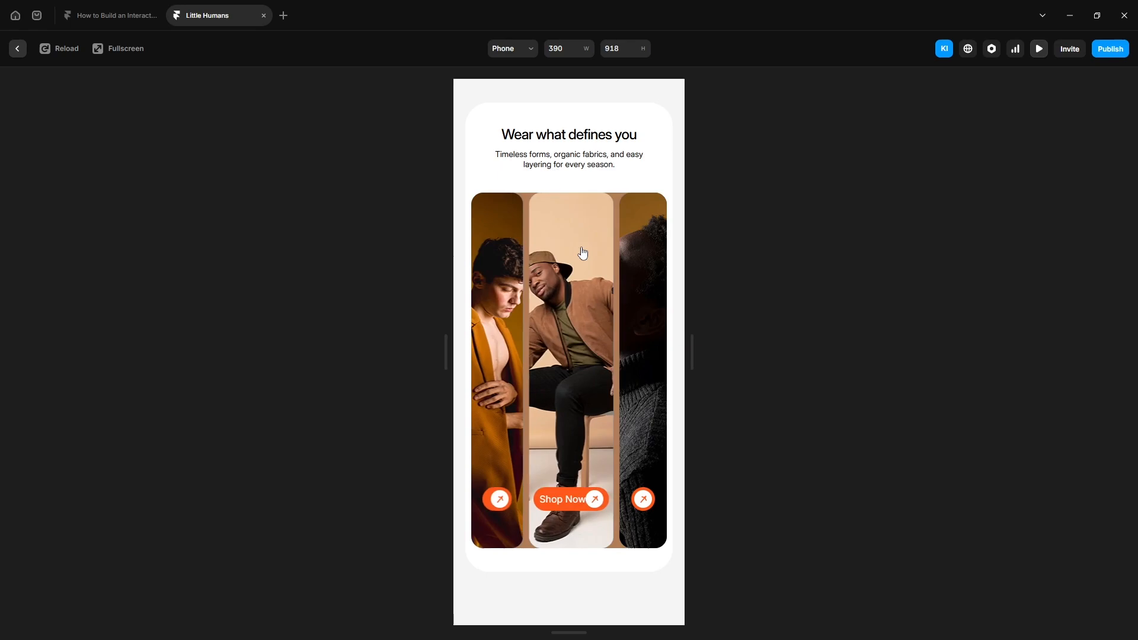
pyautogui.click(643, 269)
pyautogui.click(522, 273)
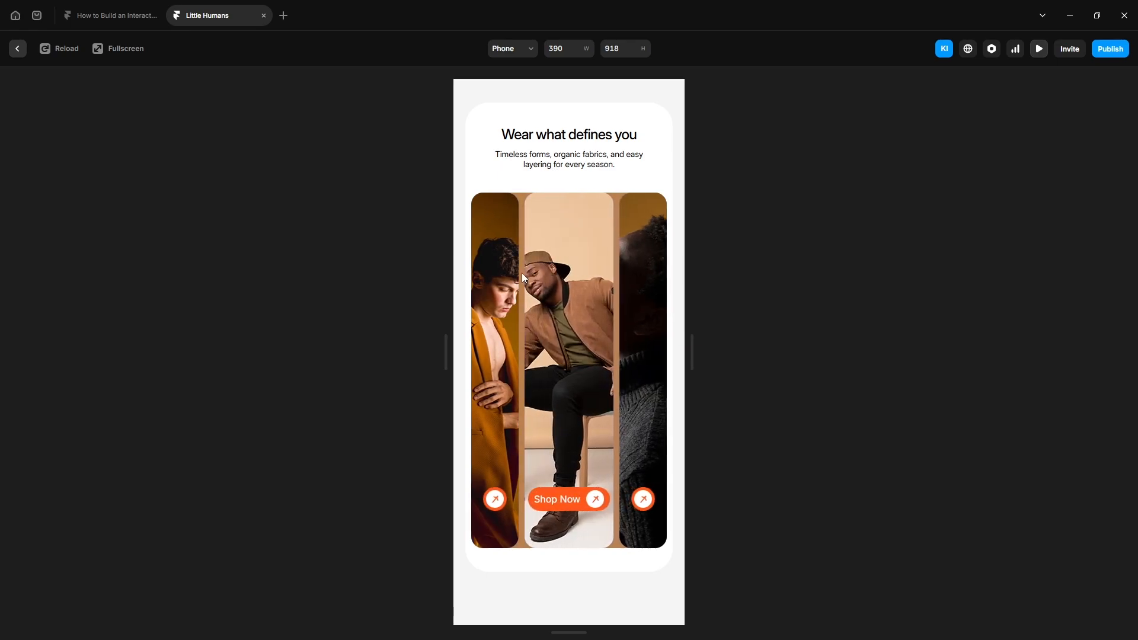
pyautogui.click(514, 272)
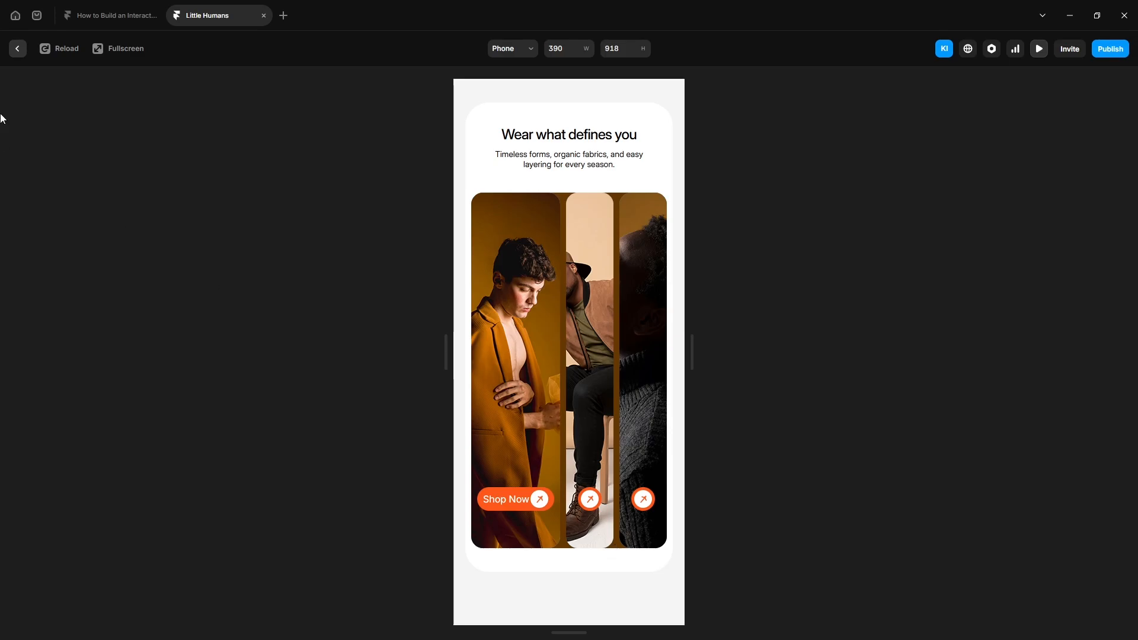
pyautogui.click(18, 49)
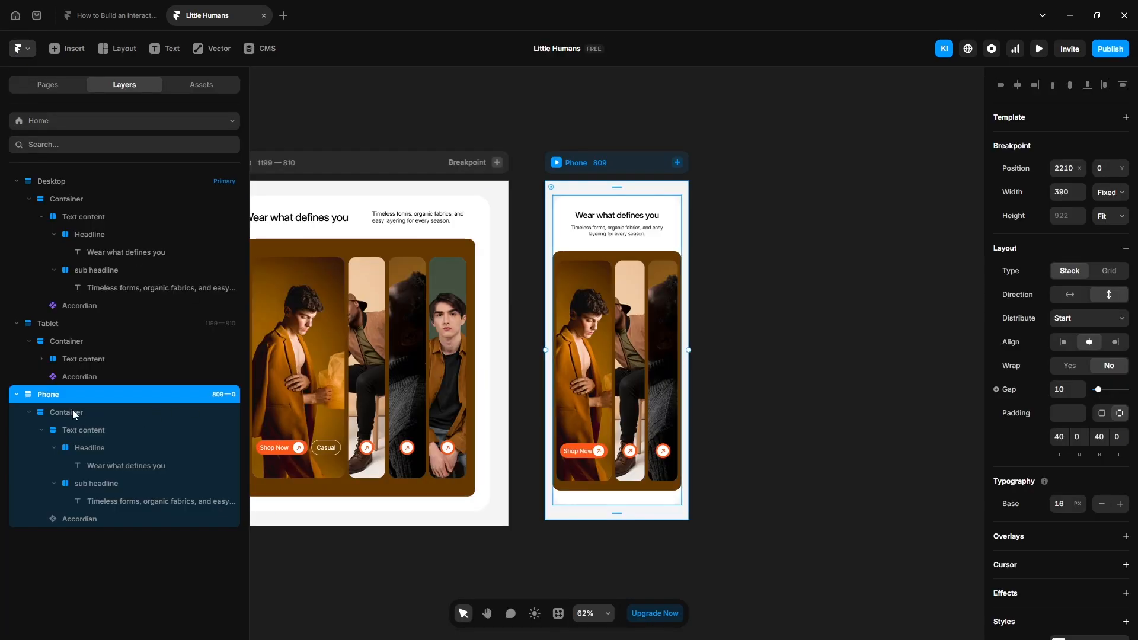
# Set the height of the accordion in the Phone breakpoint to Fixed at 650
pyautogui.click(111, 521)
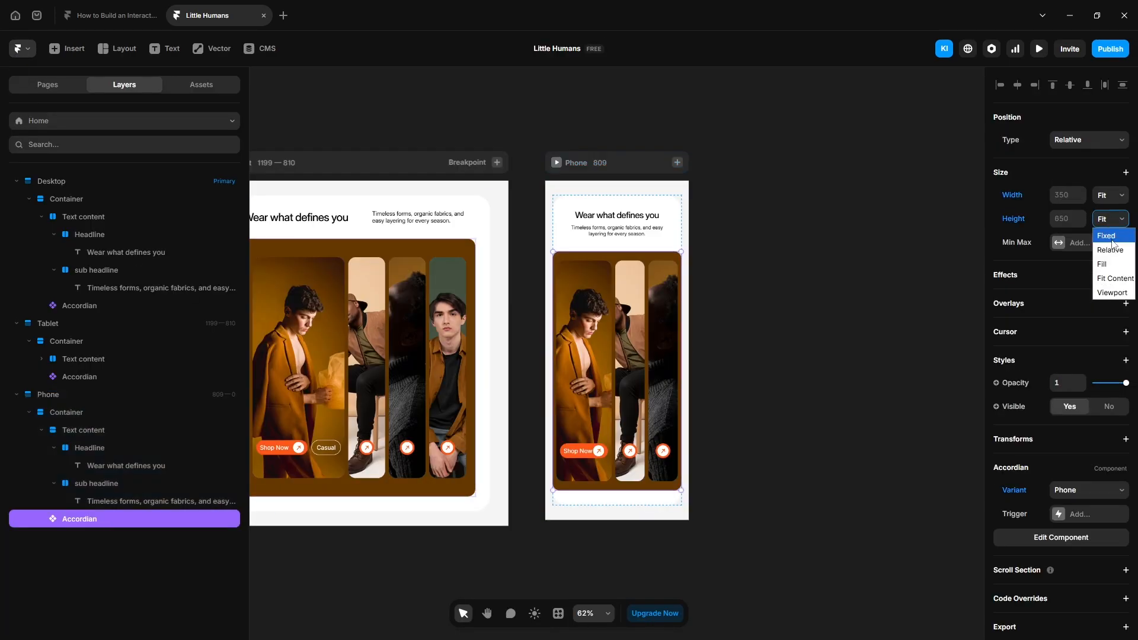
pyautogui.click(1112, 237)
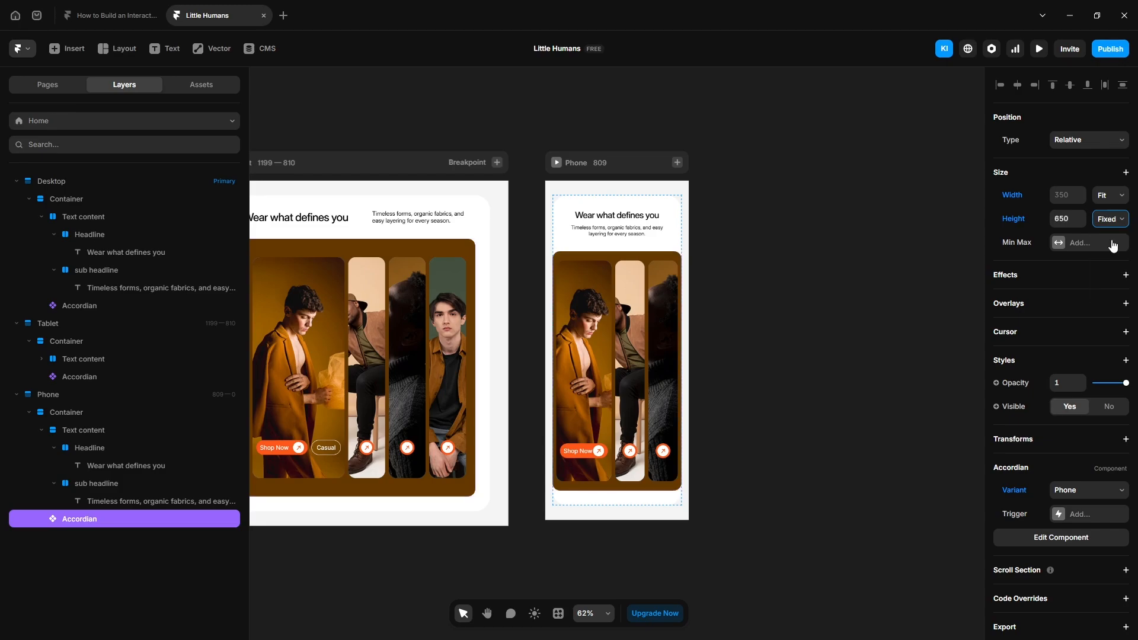
# Preview the Phone breakpoint again and test the fixed-height accordion by activating its panels one after another
pyautogui.click(556, 163)
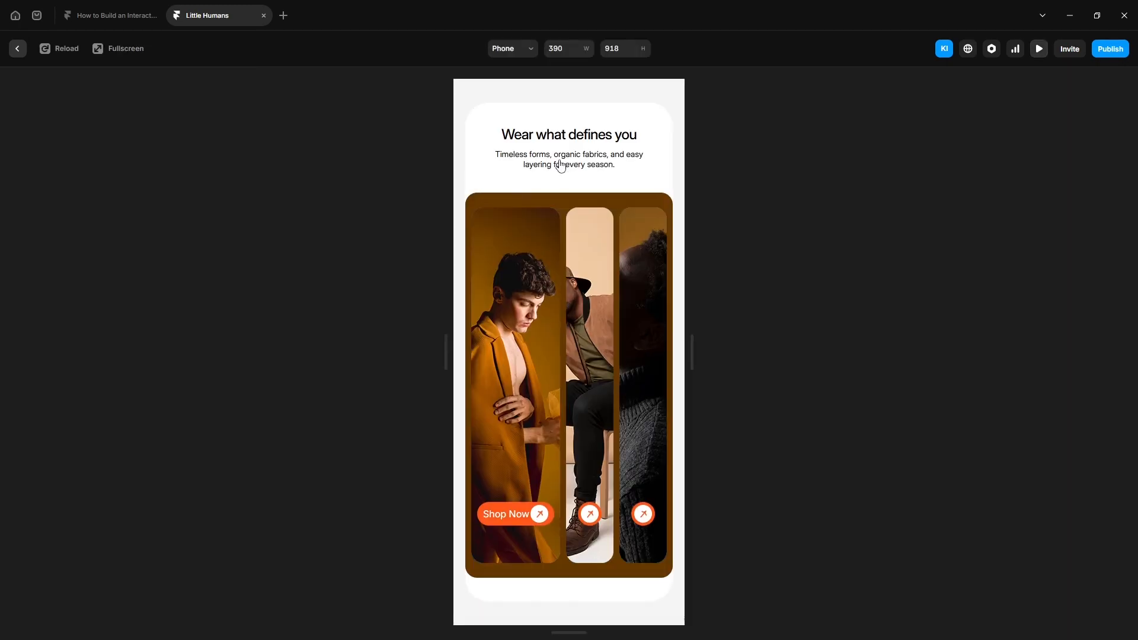
pyautogui.click(595, 335)
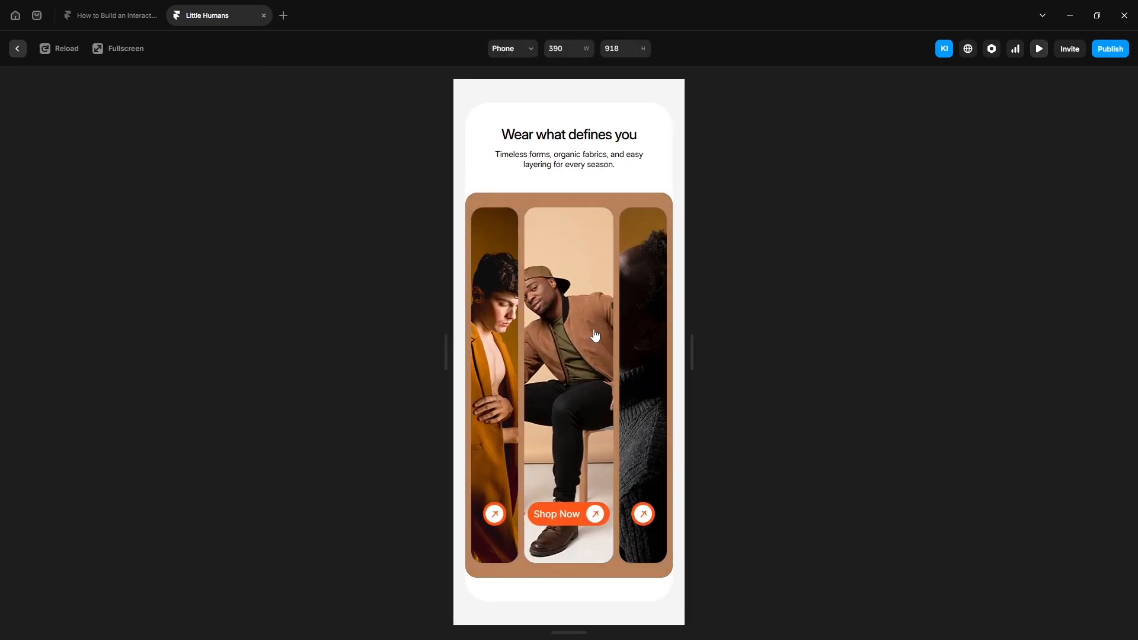
pyautogui.click(629, 338)
pyautogui.click(547, 334)
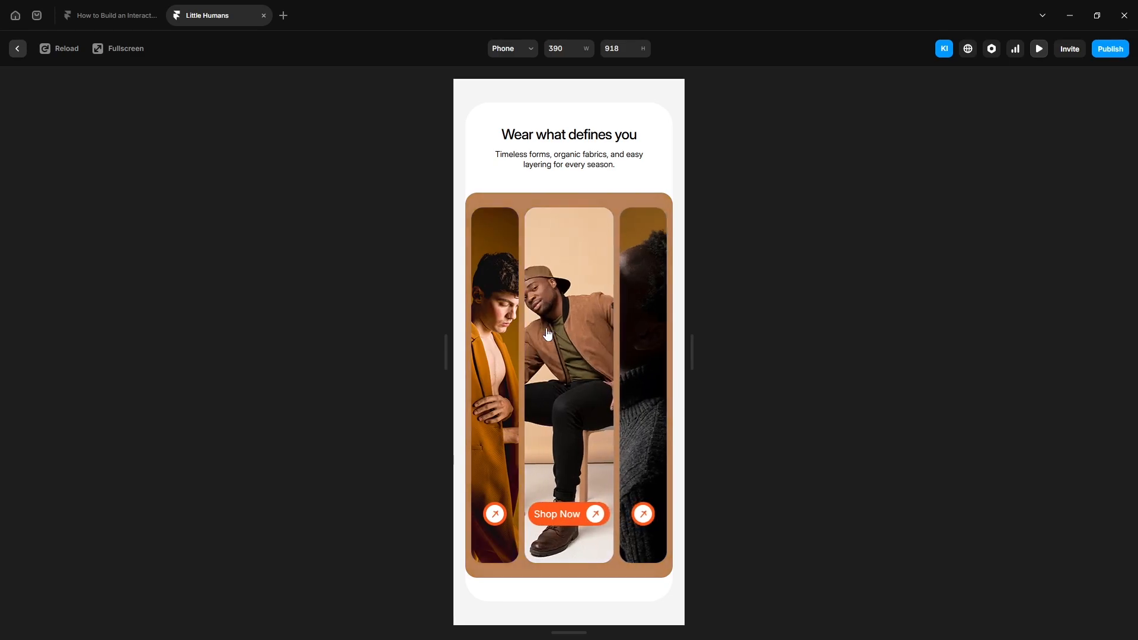
pyautogui.click(499, 334)
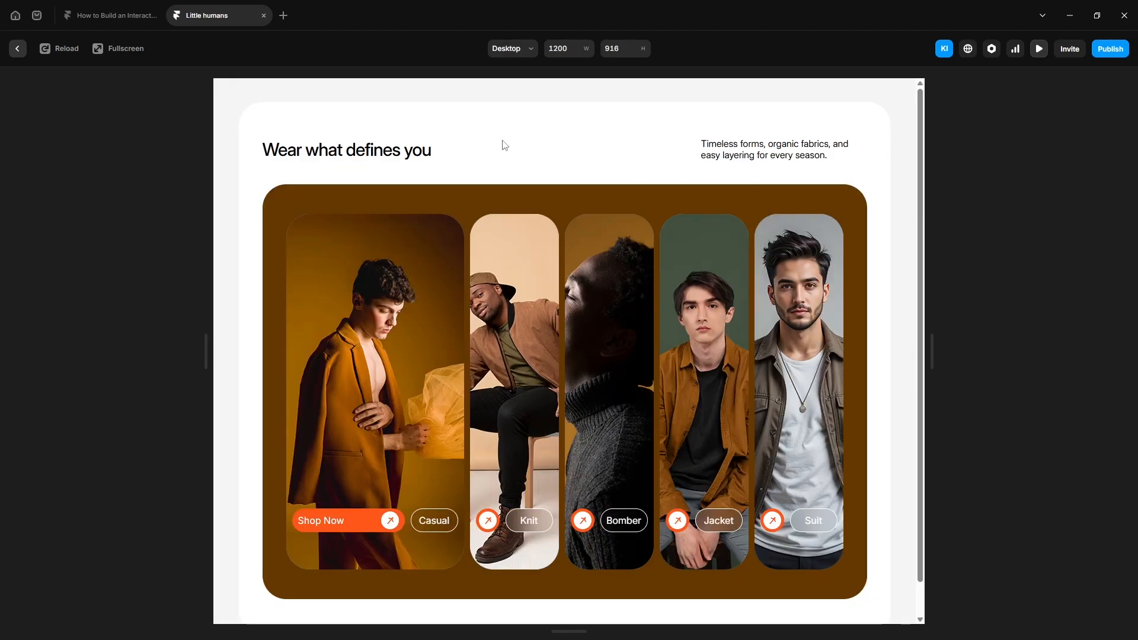
# Test the accordion in the Desktop preview by expanding the Knit, Bomber, Suit and Casual panels
pyautogui.click(493, 324)
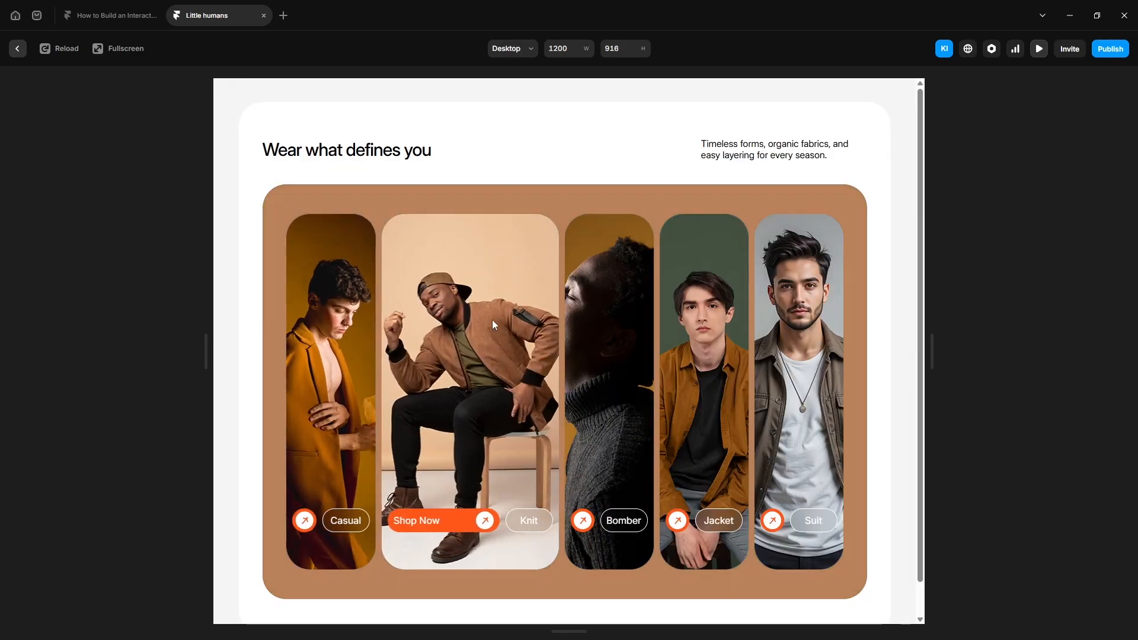
pyautogui.click(581, 318)
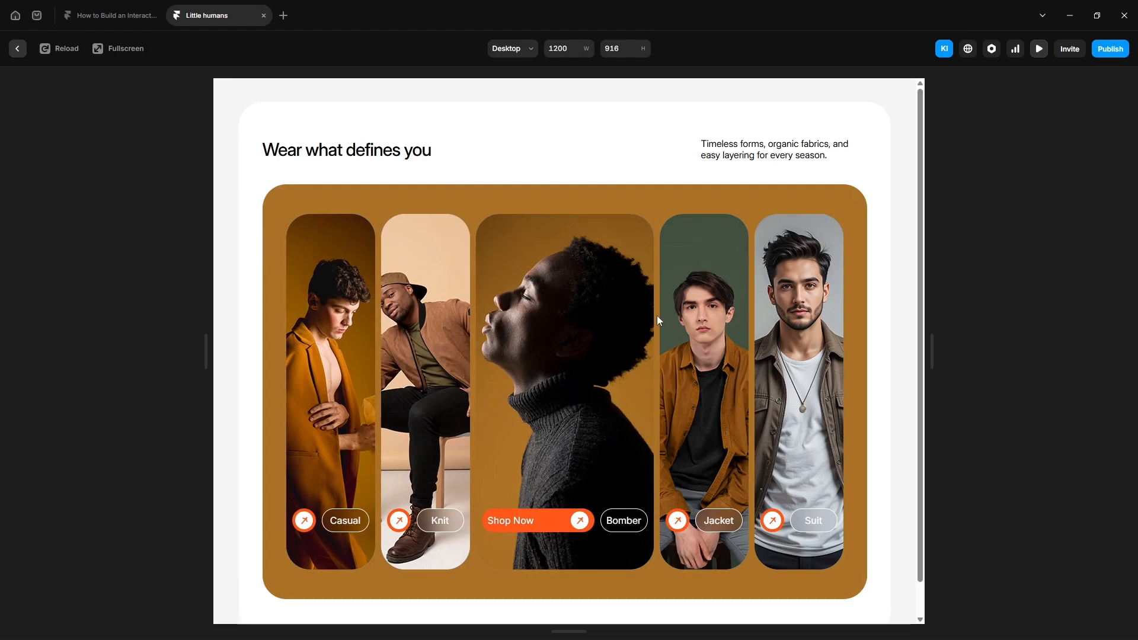
pyautogui.moveTo(777, 314)
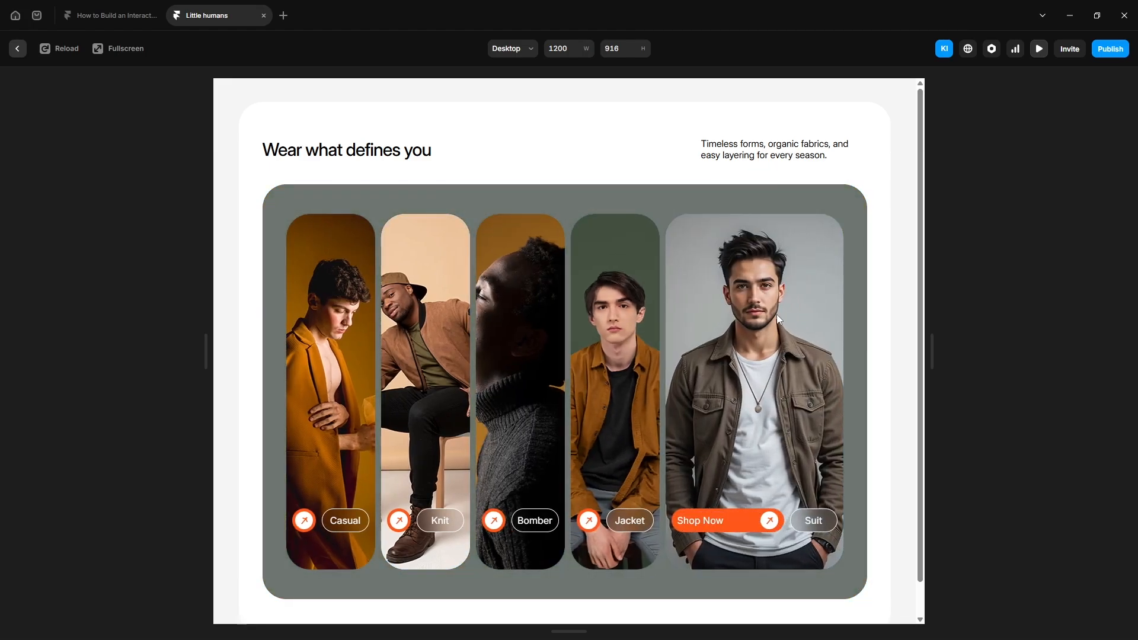
pyautogui.moveTo(539, 343)
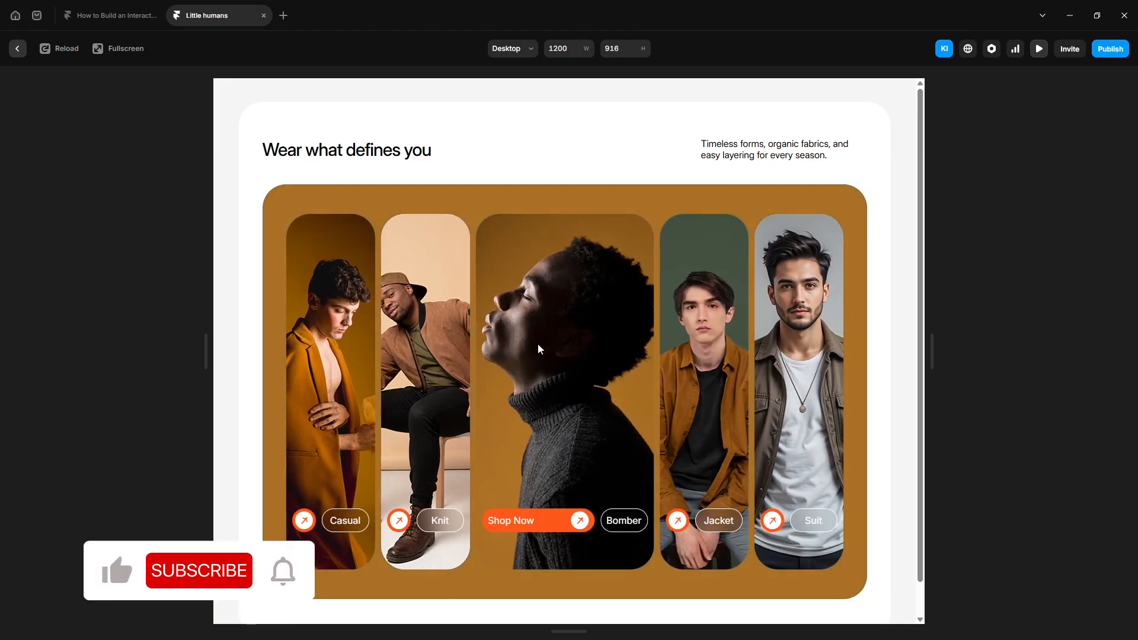
pyautogui.moveTo(353, 350)
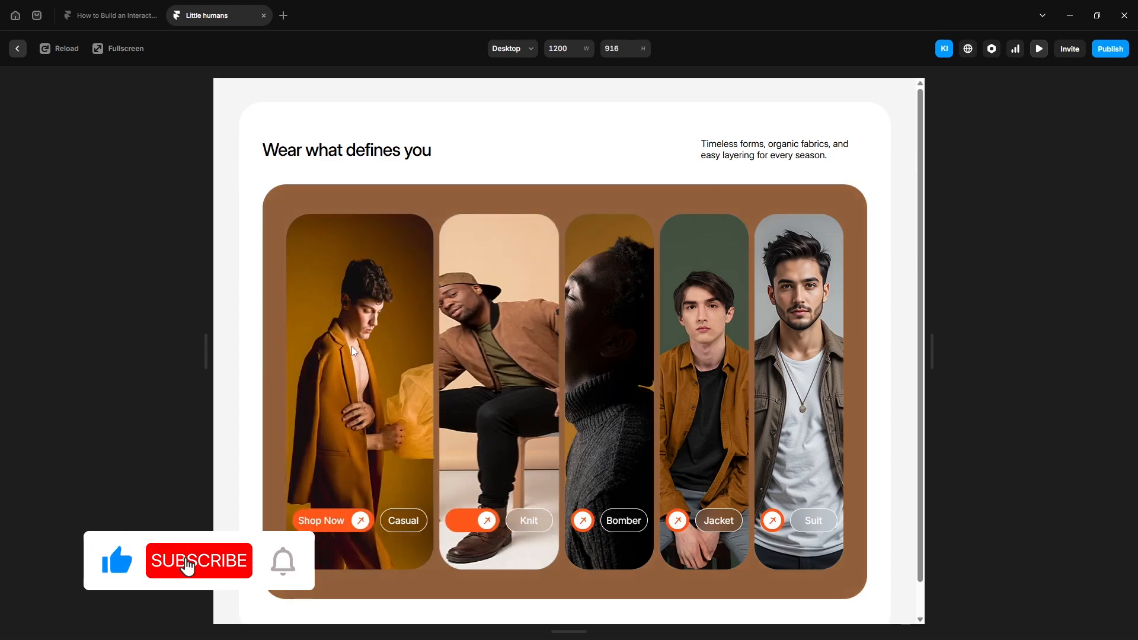
# Switch the preview to the Tablet breakpoint and test expanding the accordion's Knit panel
pyautogui.click(510, 48)
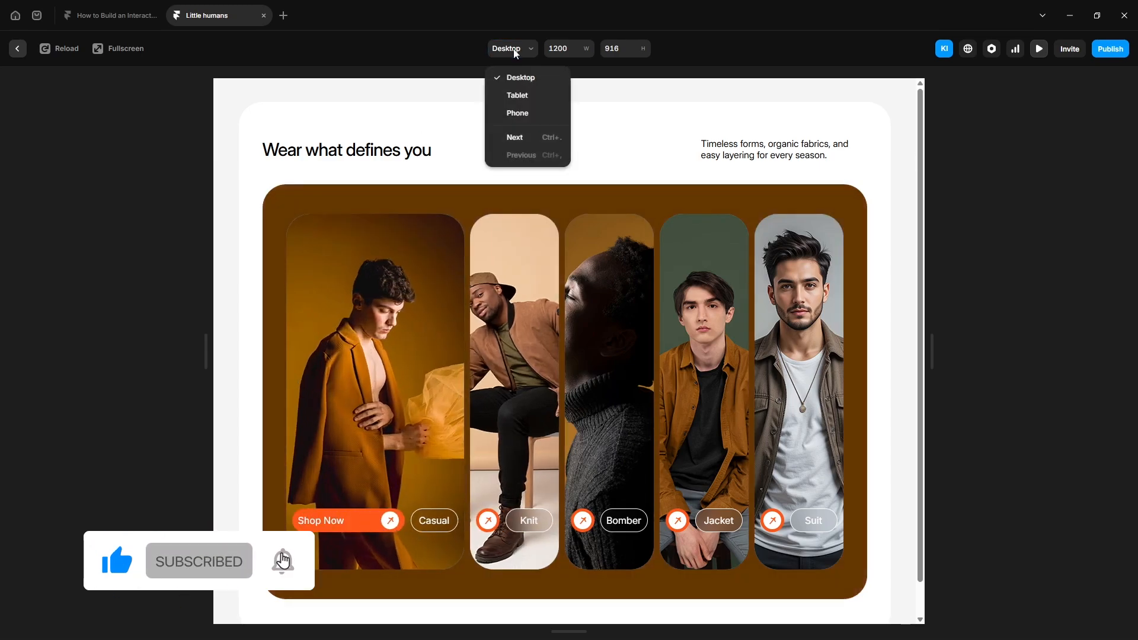
pyautogui.click(522, 99)
pyautogui.moveTo(565, 267)
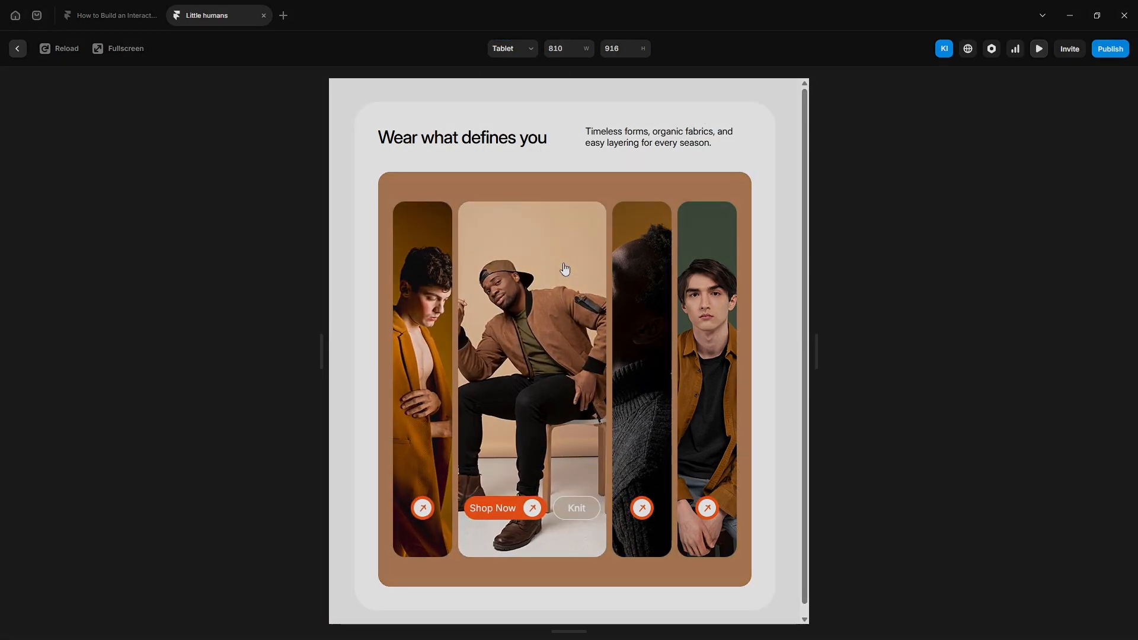